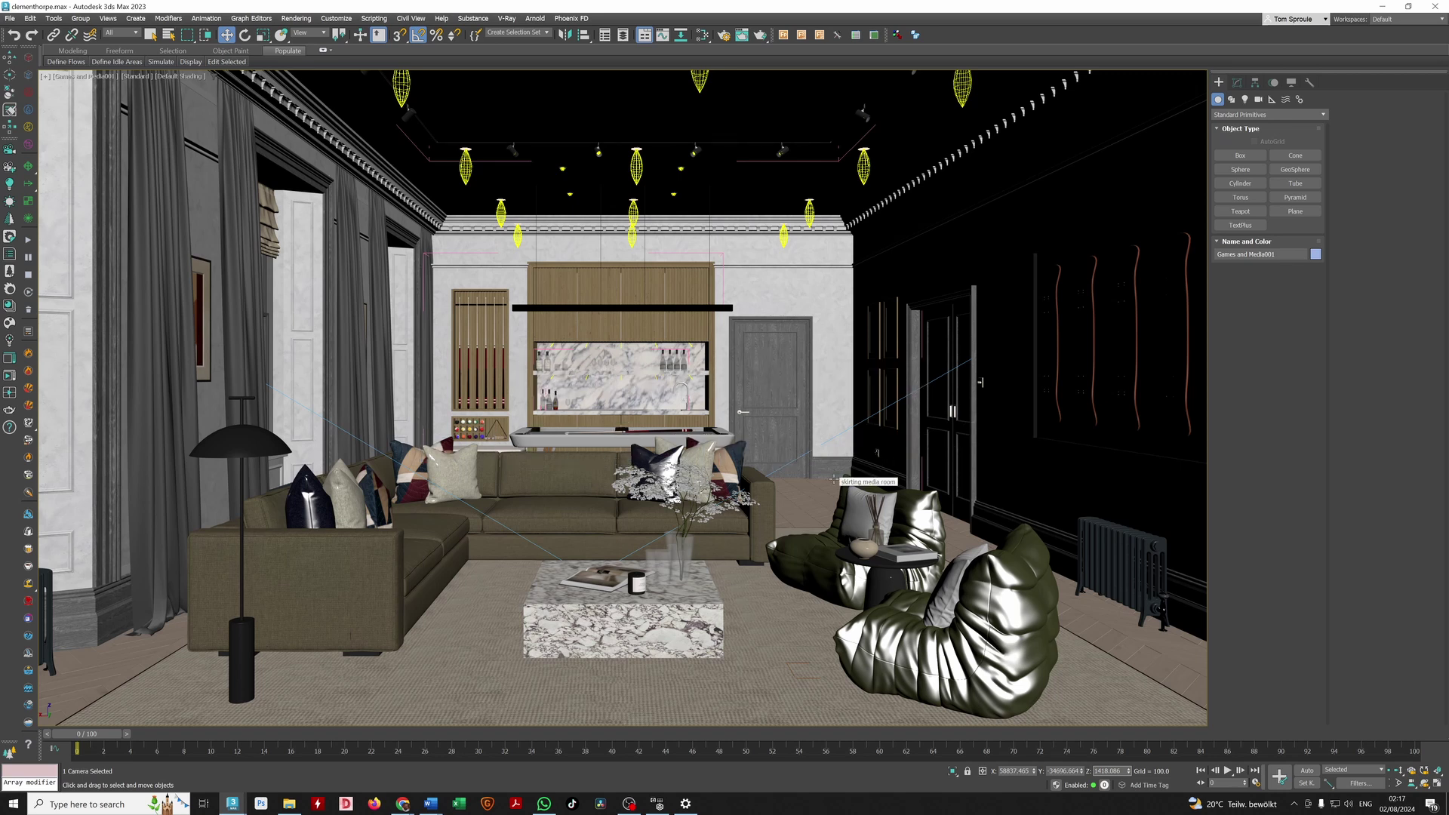
- Open the selected physical camera's perspective control settings and reset its vertical lens shift to 0 %
click(1255, 83)
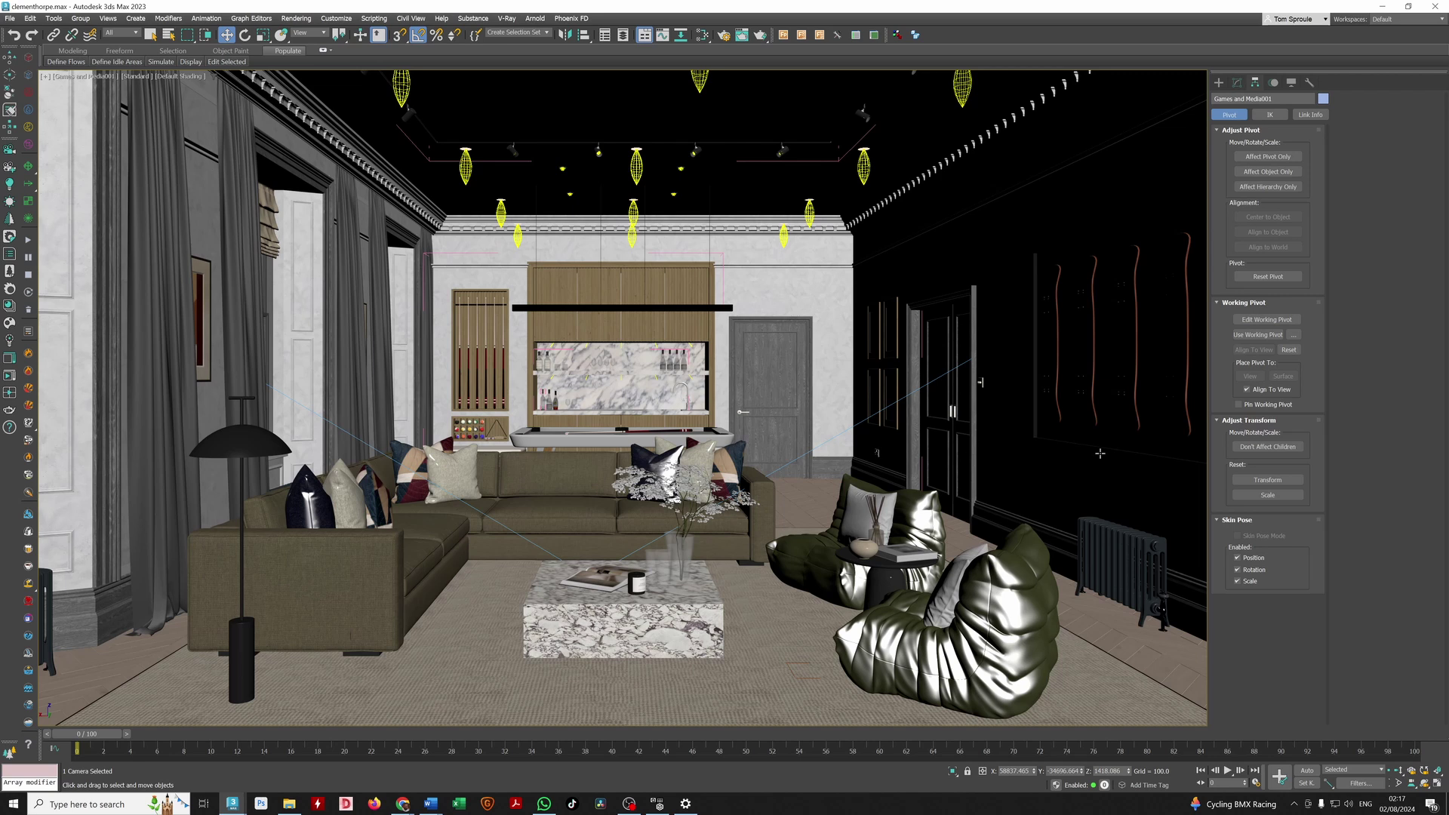
click(1241, 84)
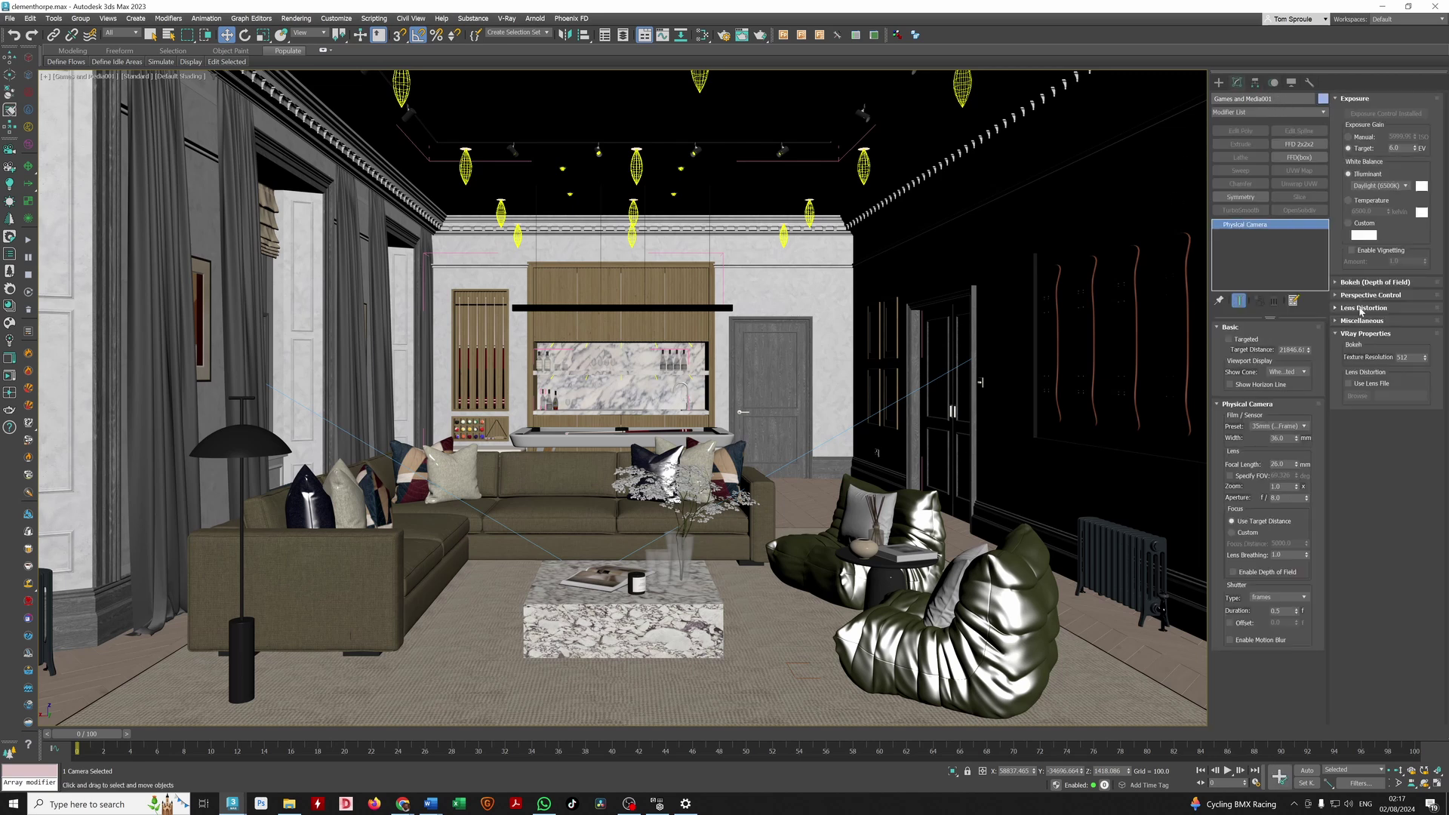
click(1361, 295)
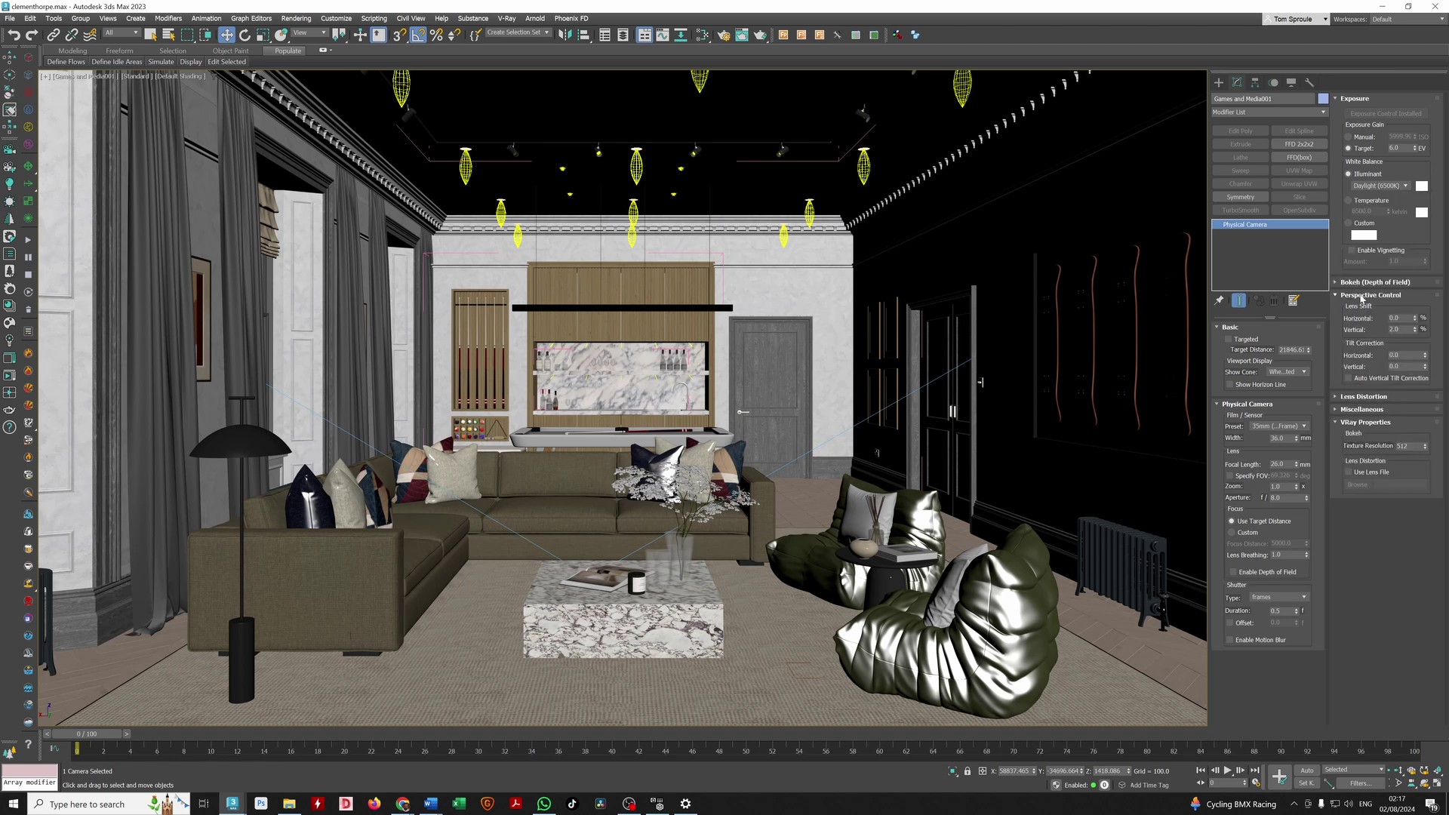
right_click(1416, 330)
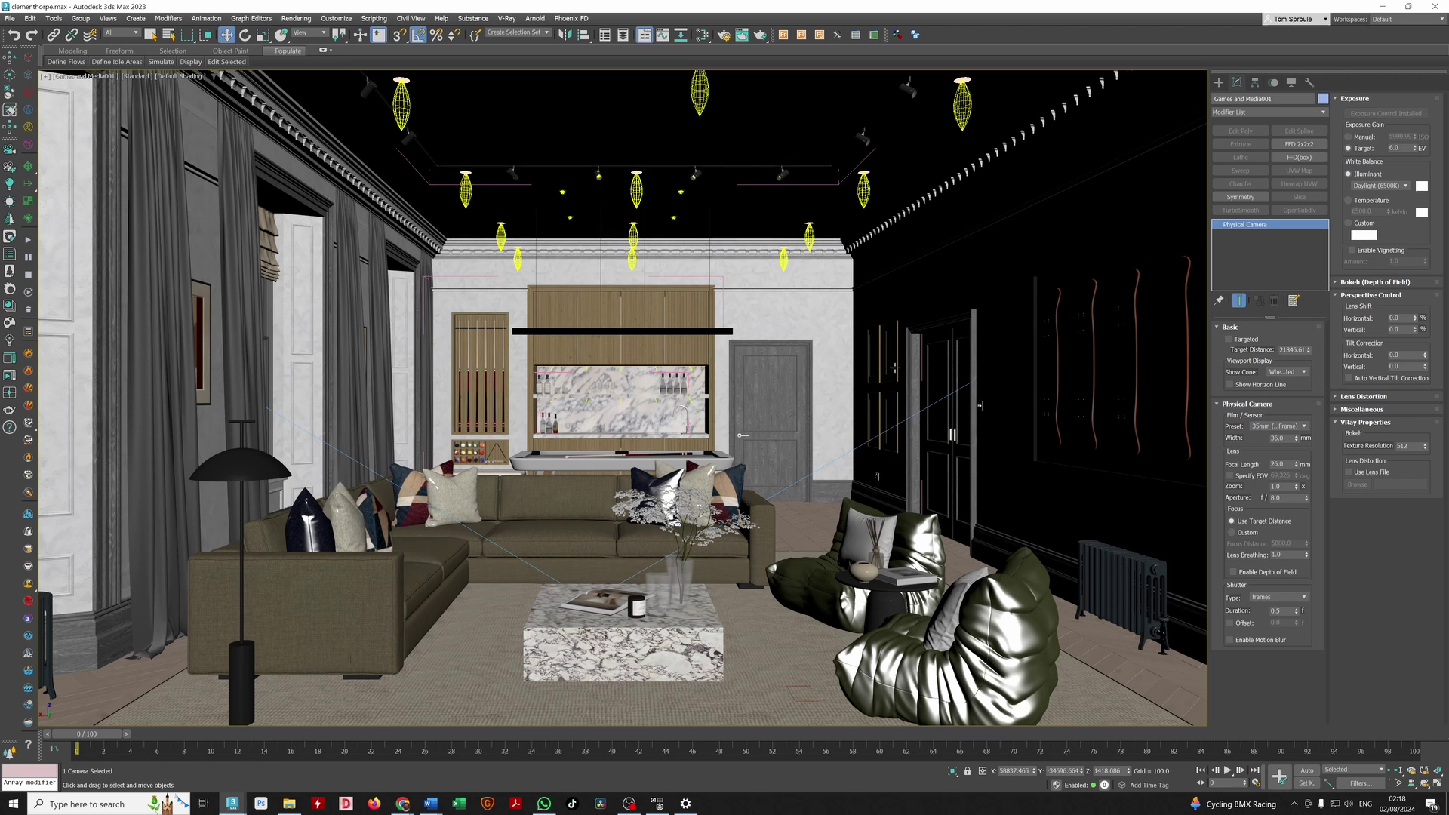
drag(1415, 329, 1427, 219)
right_click(1427, 219)
- Raise the camera to a Z position of about 1984 and set its vertical lens shift to about 10.56 %
middle_drag(628, 477, 637, 435)
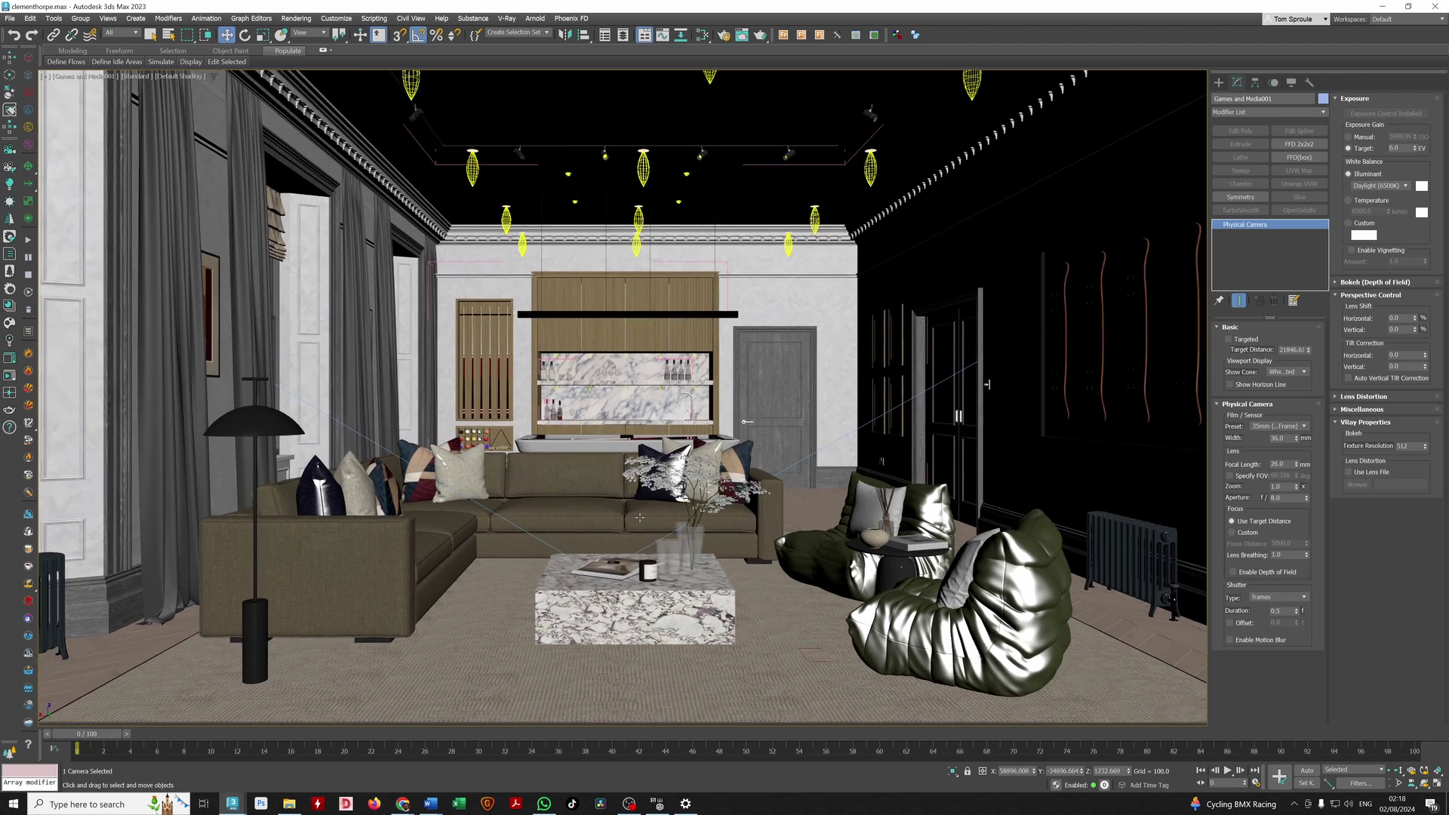
middle_drag(687, 397, 689, 471)
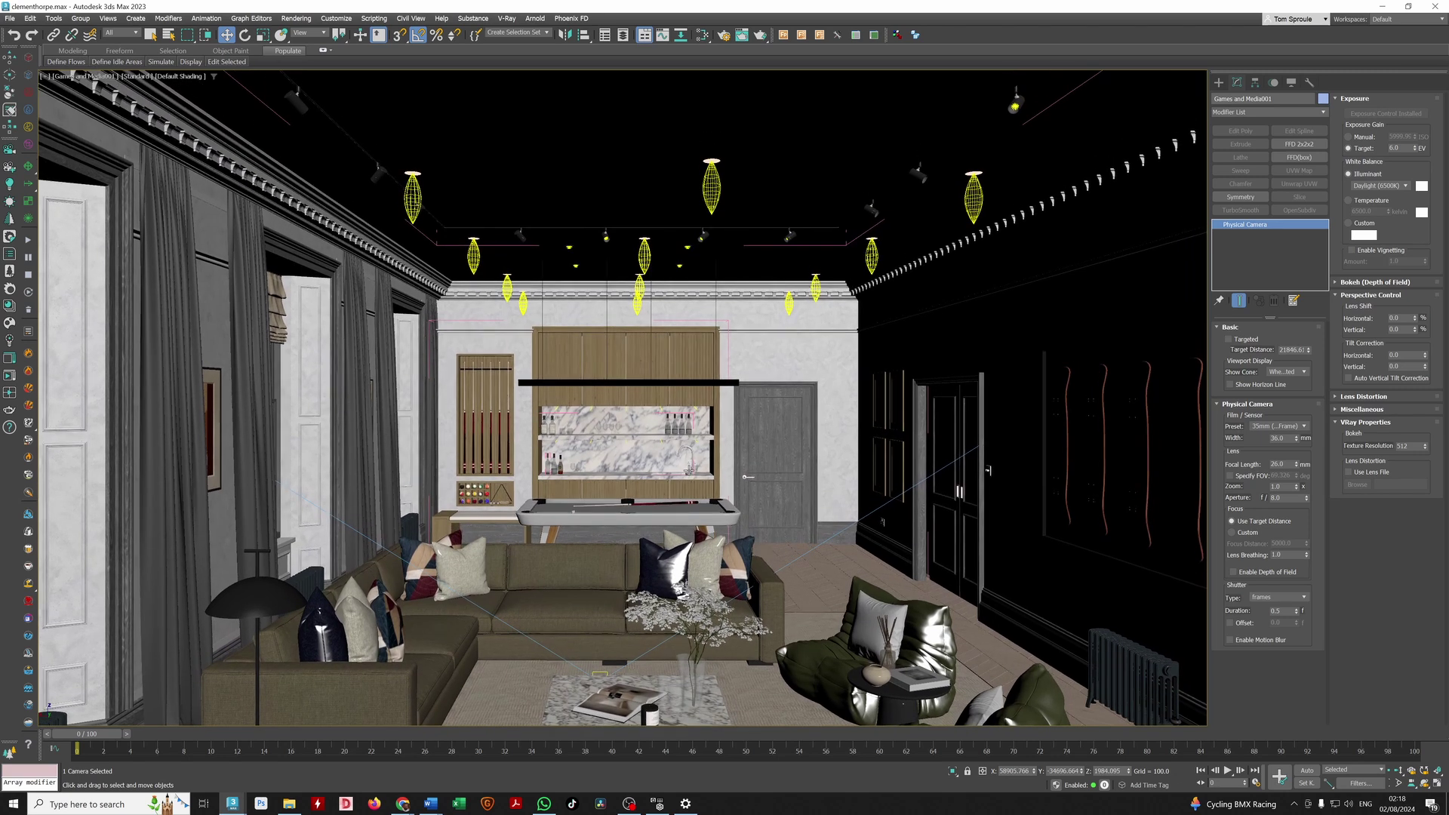
click(64, 77)
click(641, 23)
drag(1414, 329, 1436, 723)
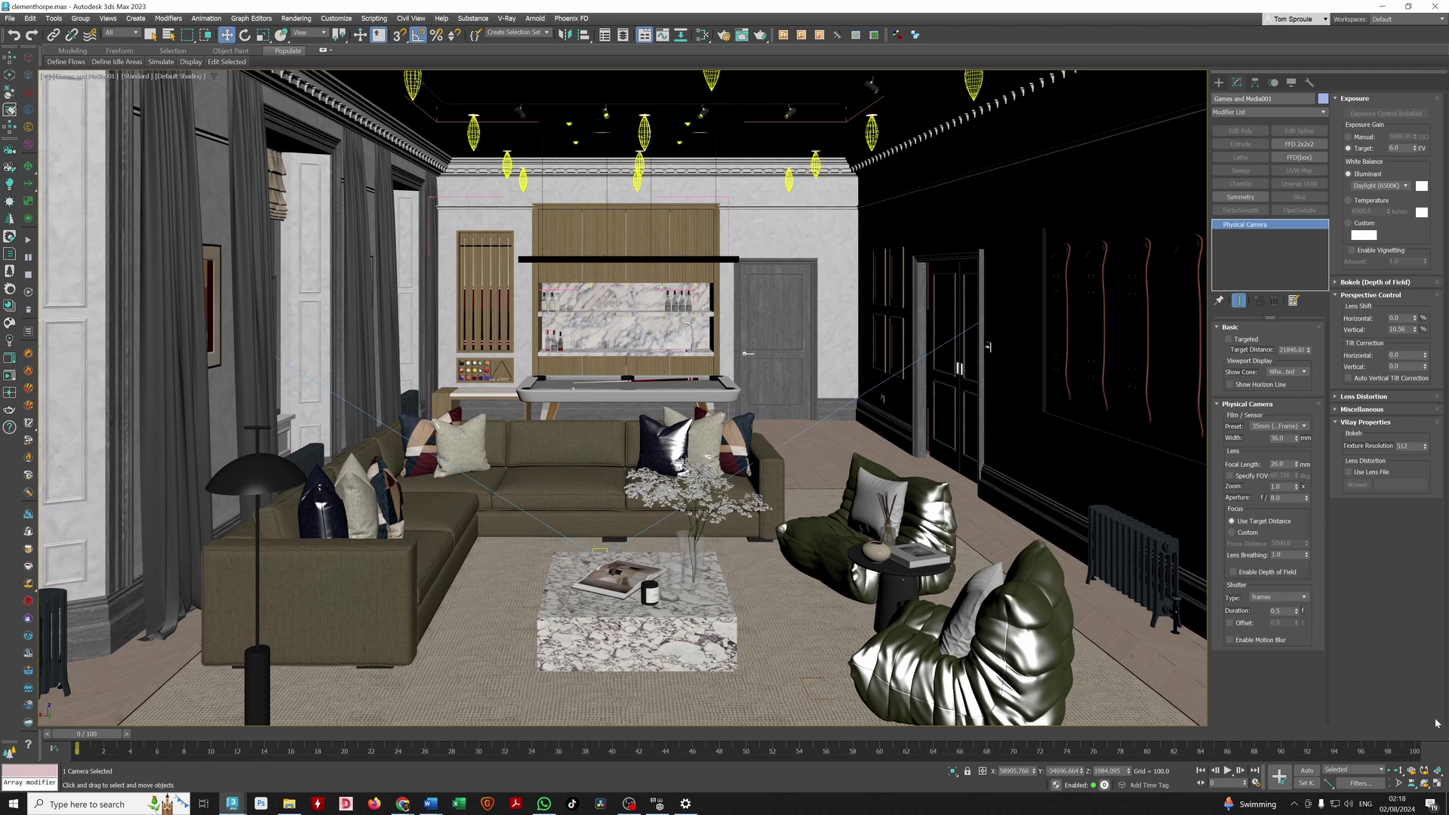
- Hide all lights and cameras in the scene, keeping the physical camera selected
key(shift+l)
key(shift+c)
key(ctrl+d)
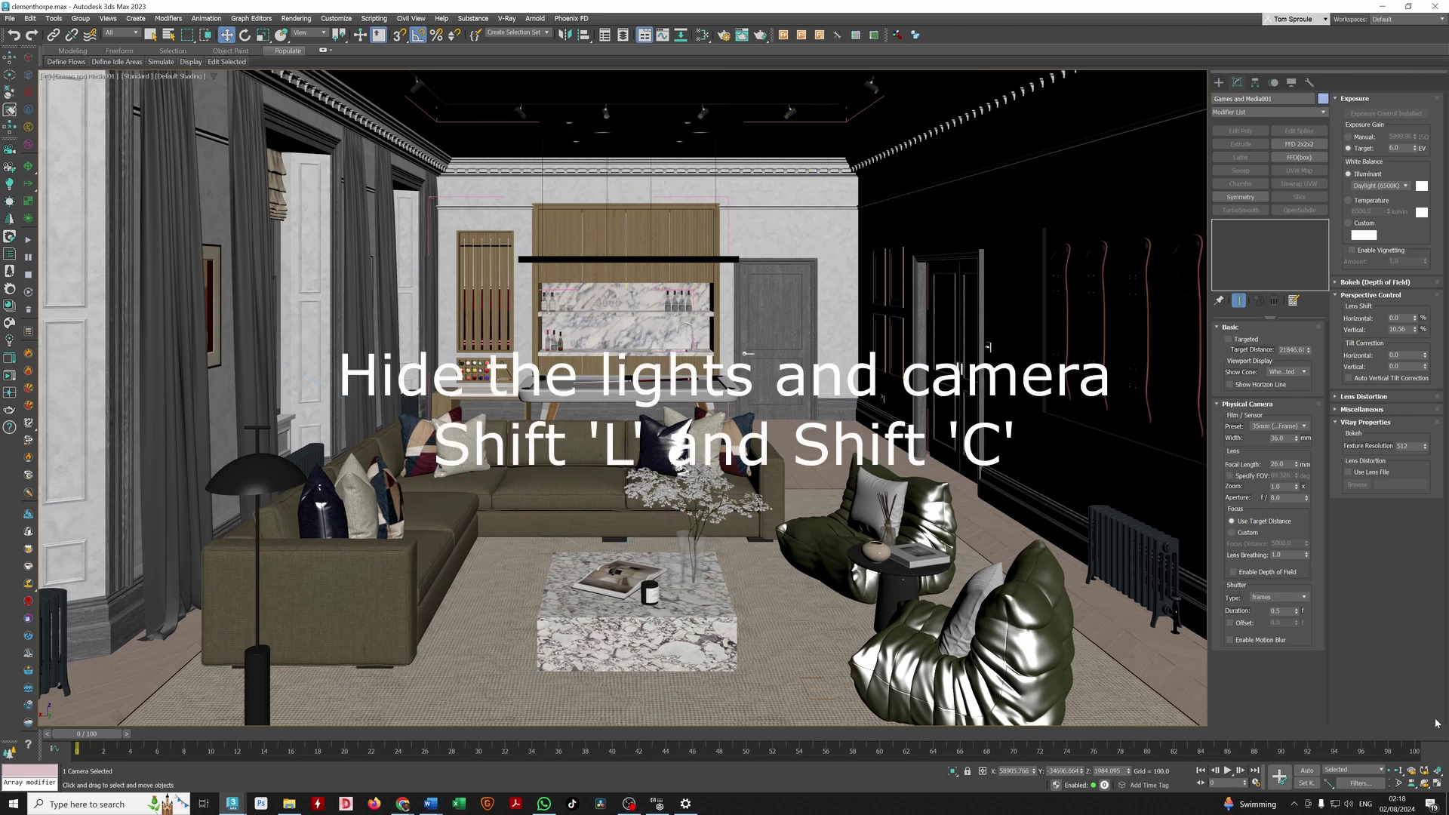
key(ctrl+z)
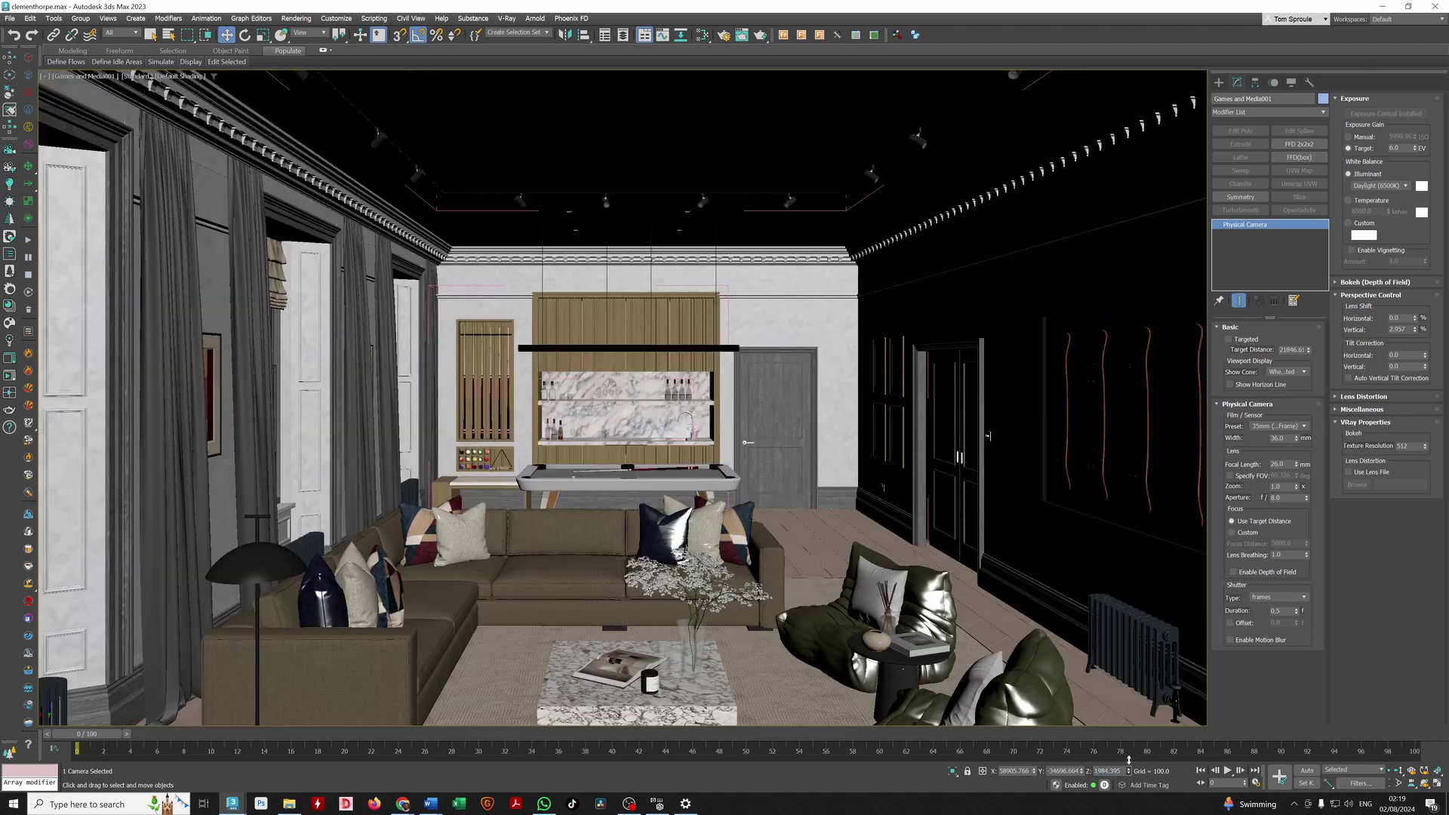
- Lower the camera to a Z position of about 1340 and reset its vertical lens shift to 0 %
drag(1128, 773, 1128, 770)
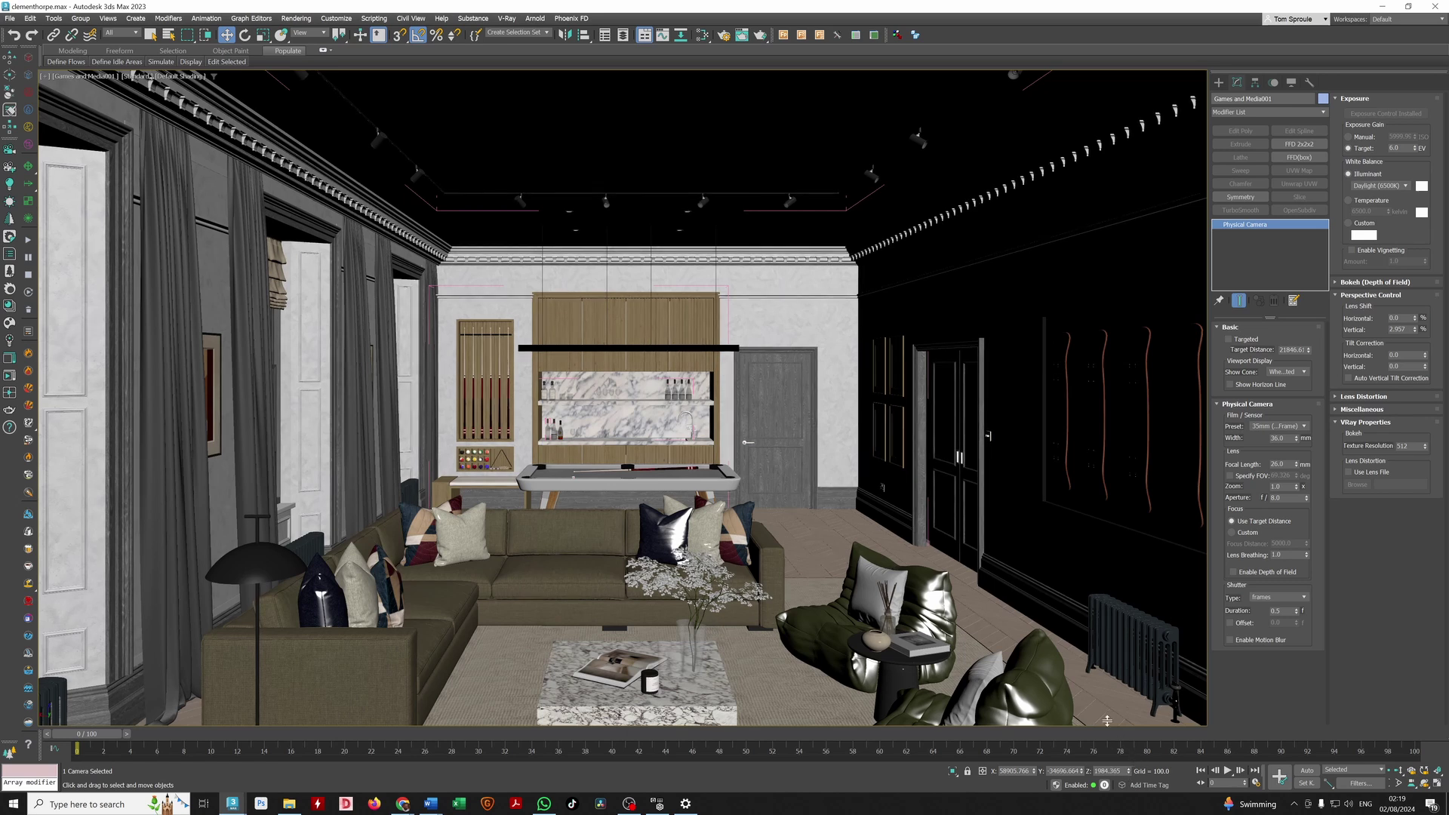
middle_drag(1107, 721, 723, 473)
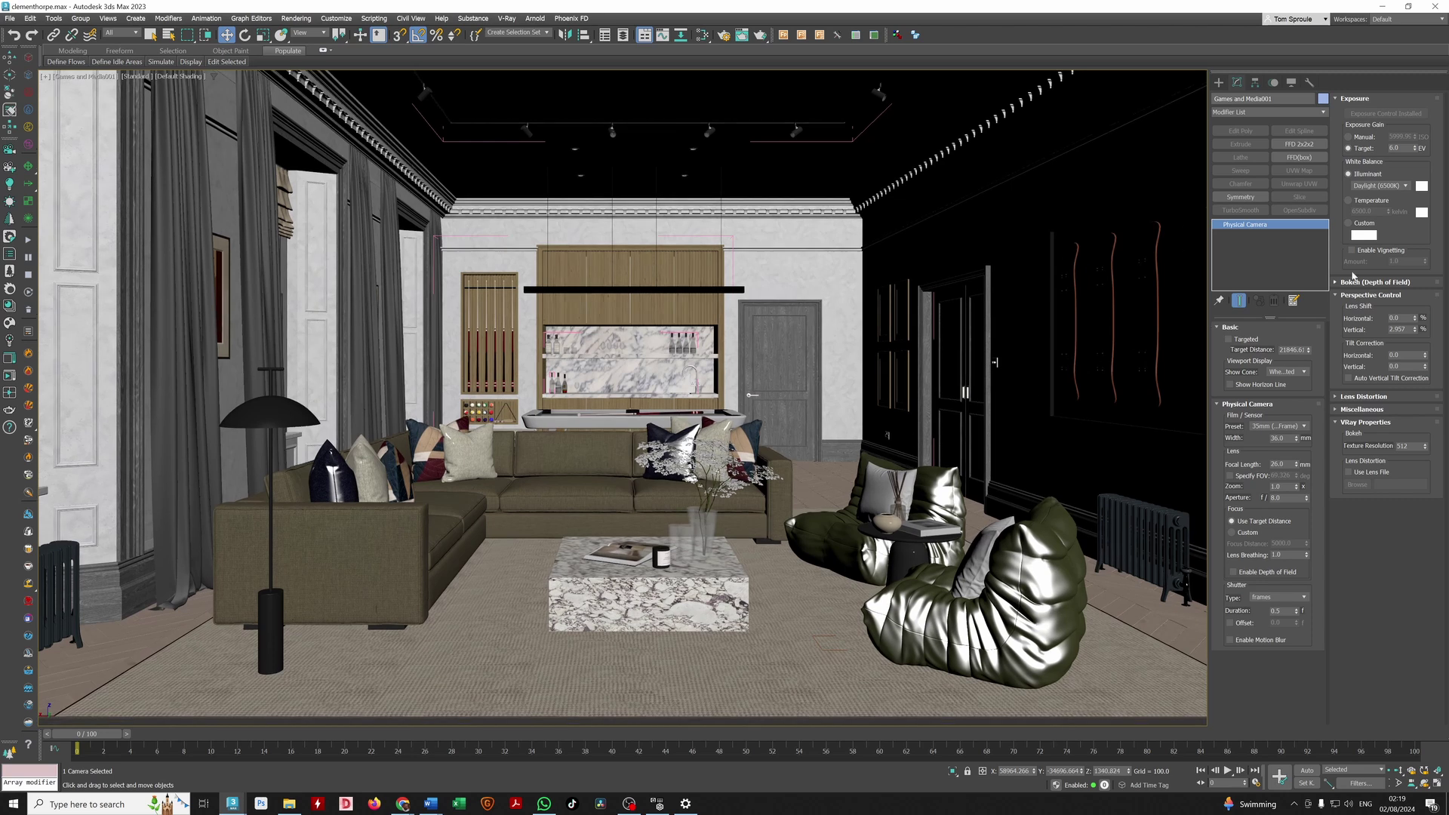
right_click(1415, 331)
- Try lower and higher camera positions in the camera view, settling on a Z position of about 1429
mouse_move(788, 484)
middle_down()
mouse_move(786, 470)
mouse_move(779, 498)
mouse_move(782, 471)
mouse_move(781, 485)
middle_up()
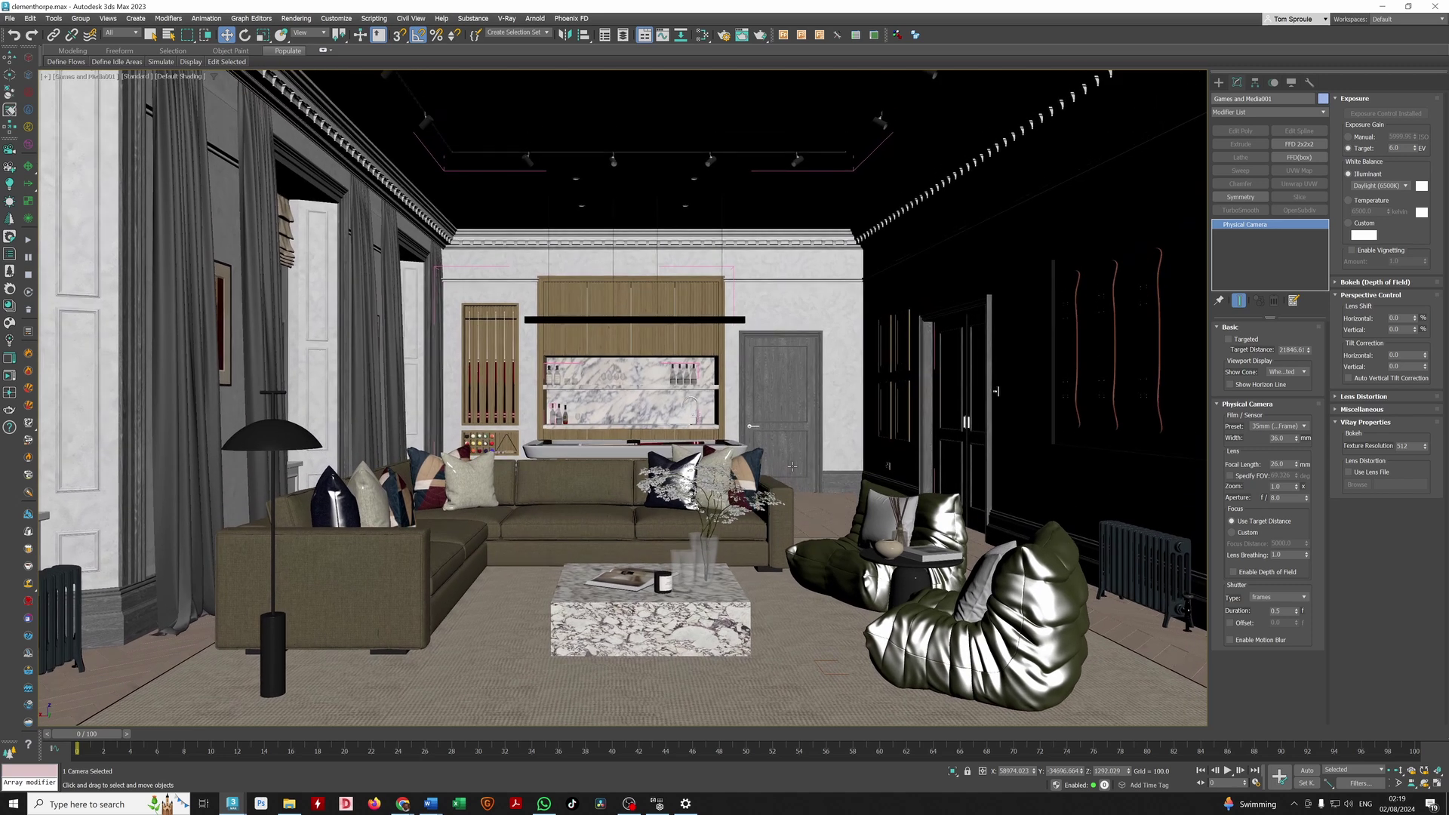
middle_drag(762, 485, 760, 468)
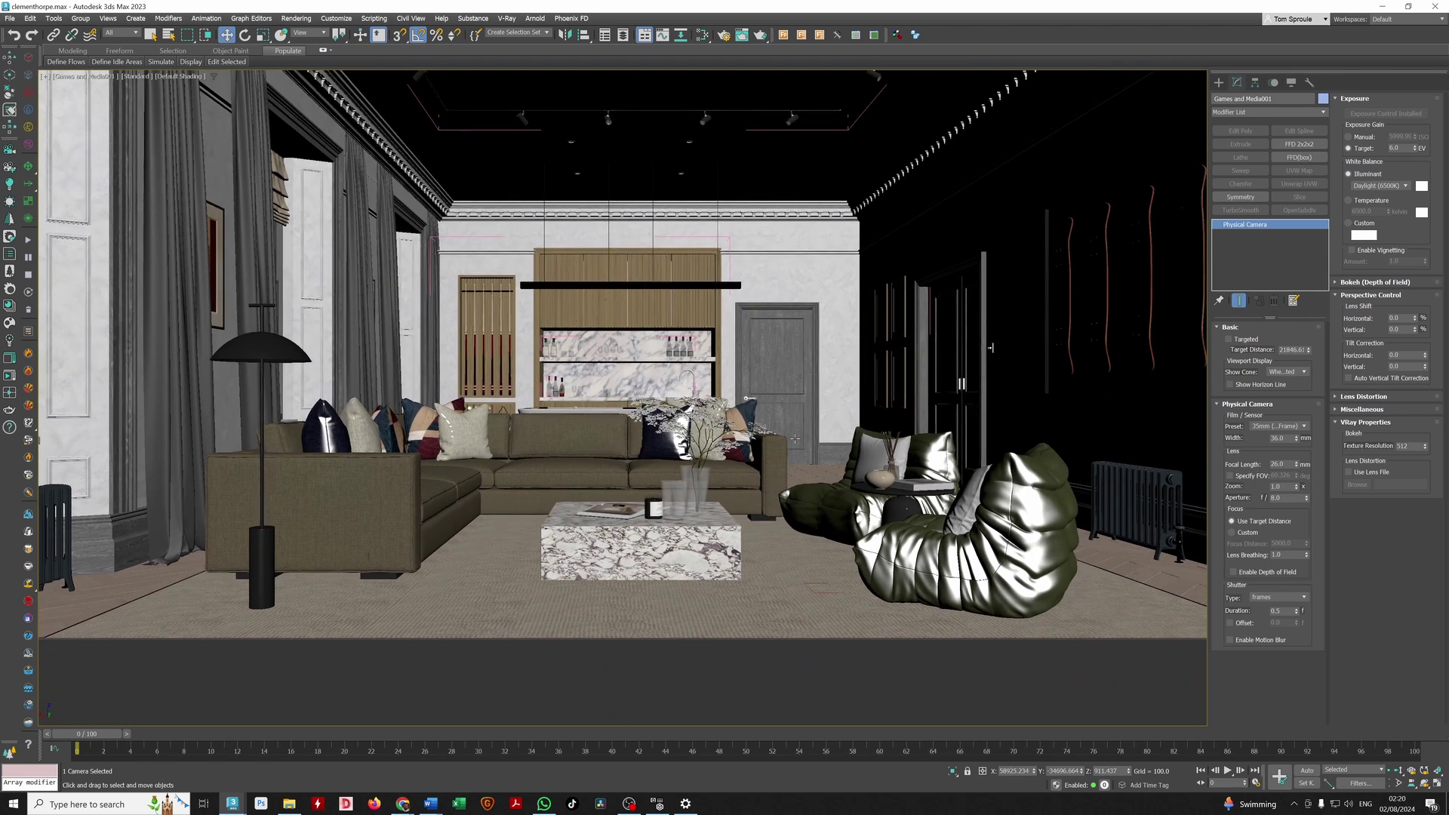
middle_drag(666, 377, 666, 467)
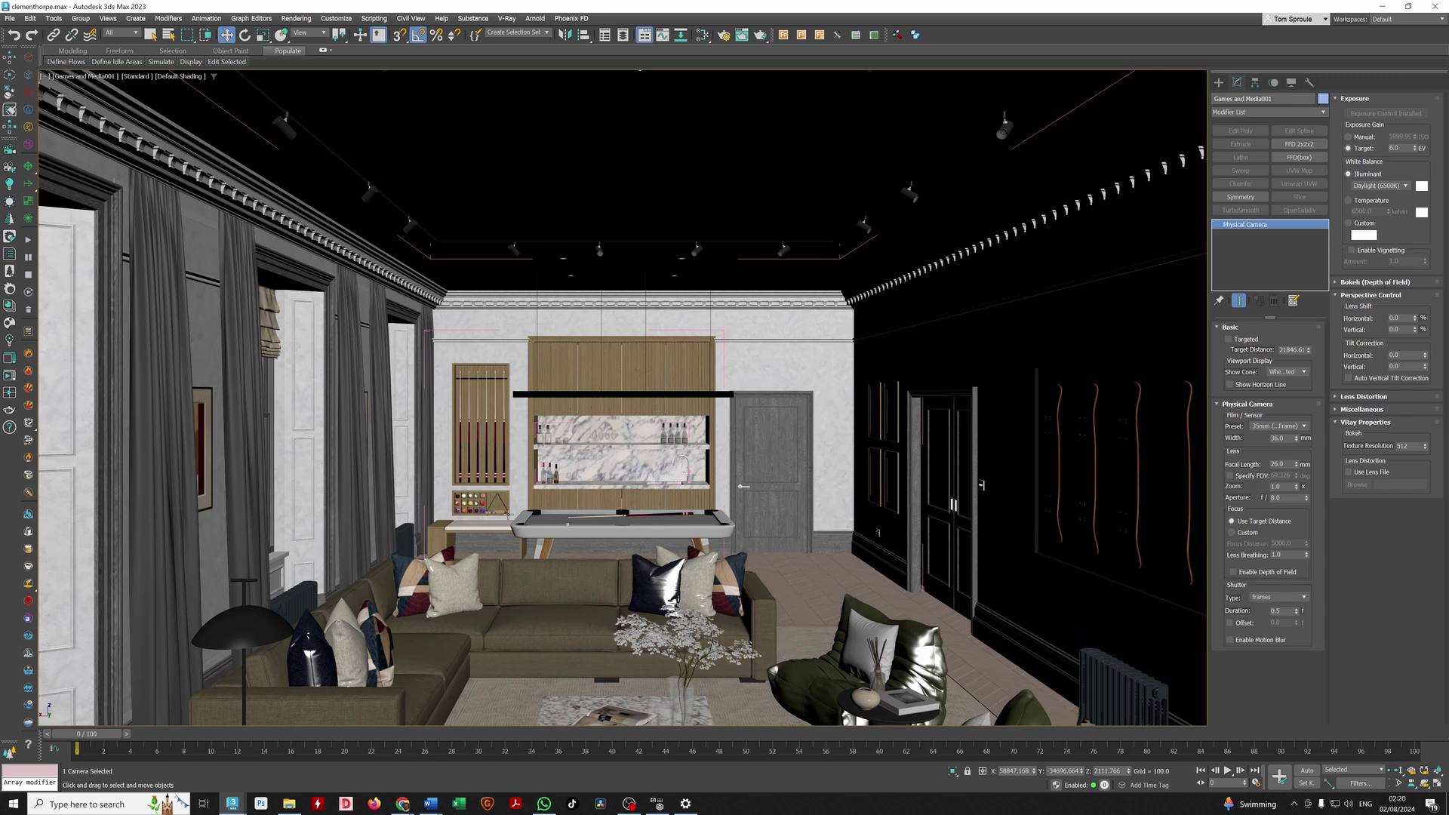
middle_drag(583, 564, 538, 576)
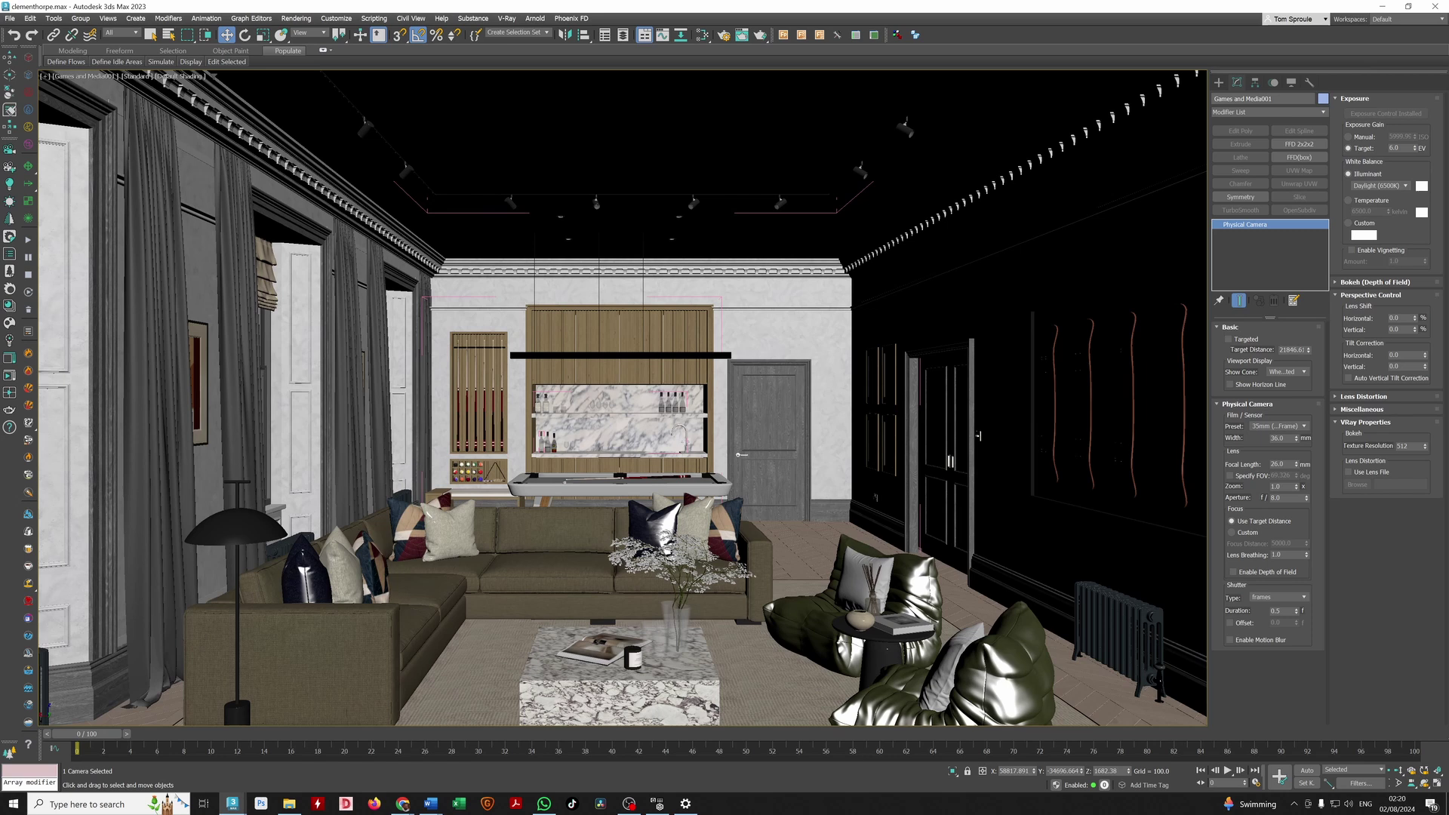
middle_drag(362, 579, 562, 572)
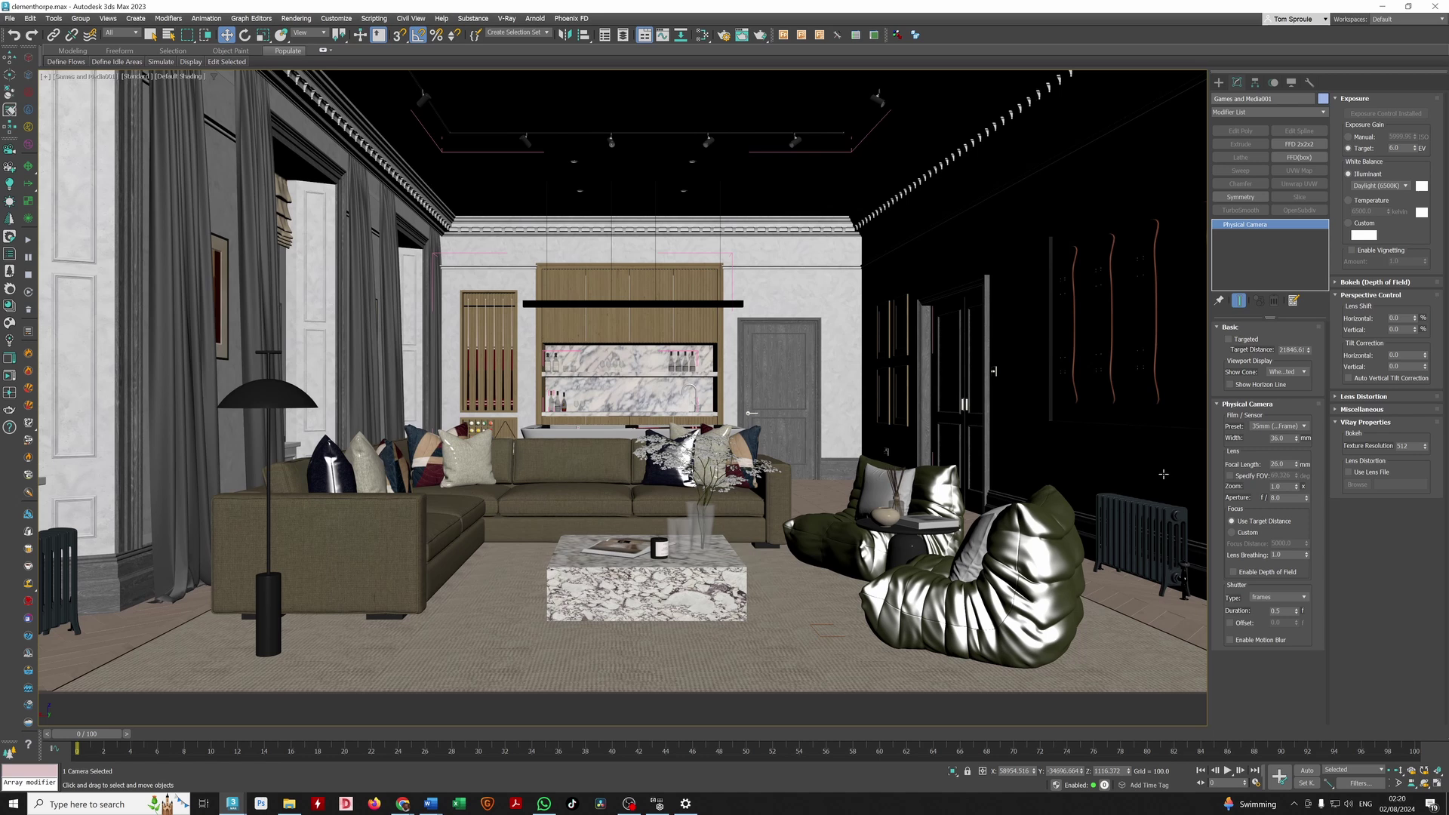
middle_drag(690, 489, 685, 500)
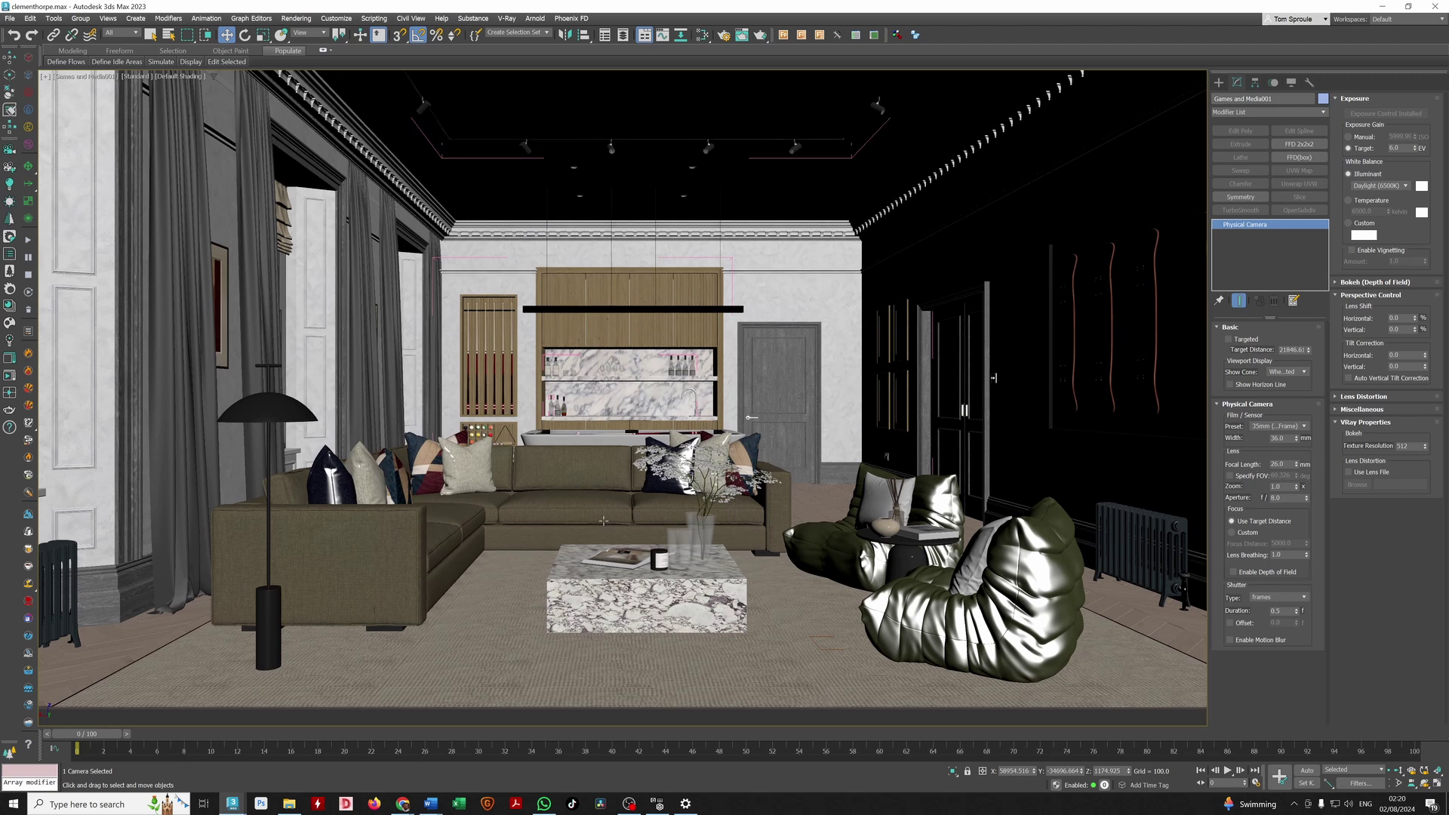
middle_drag(565, 505, 628, 510)
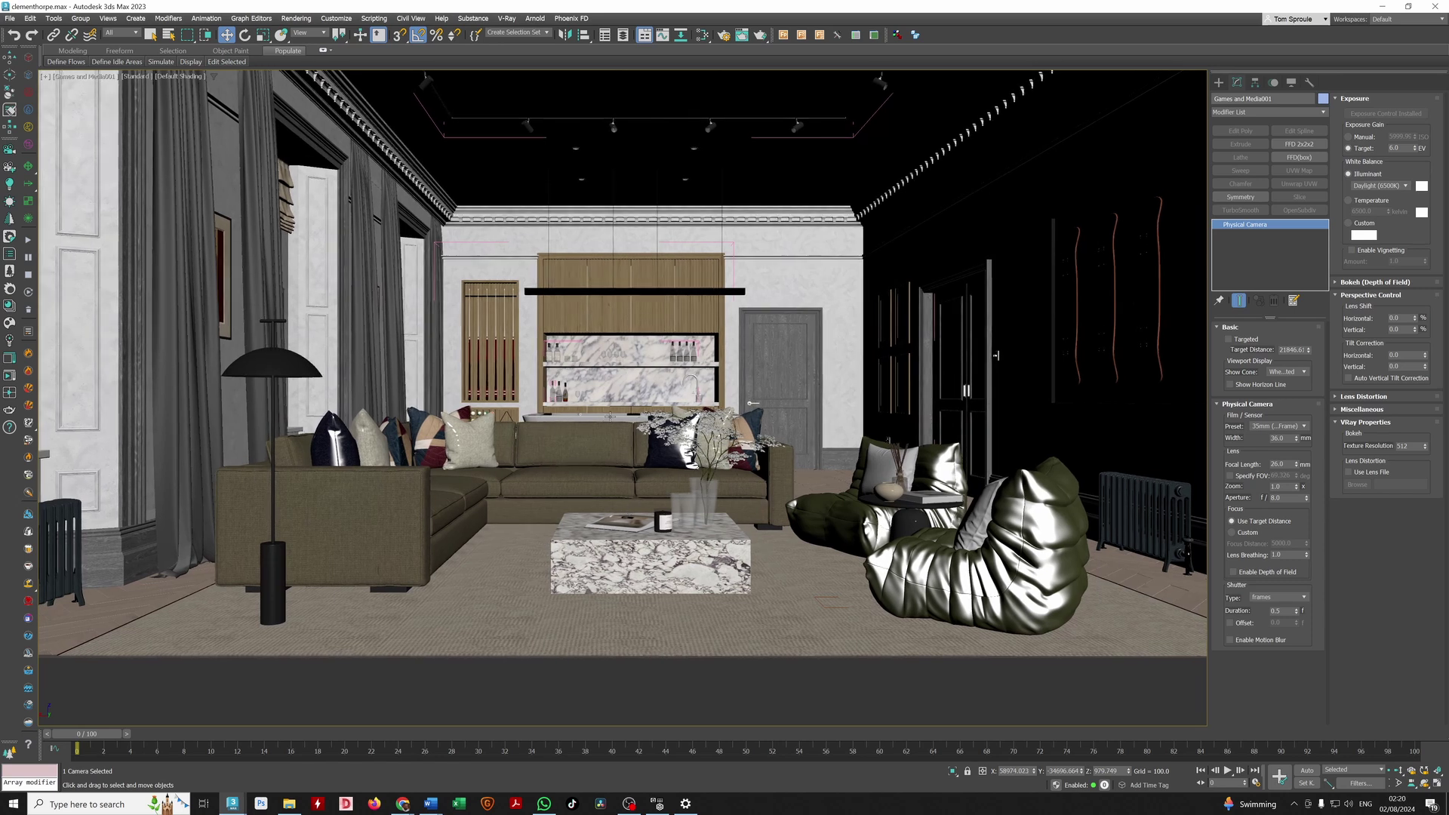
middle_drag(636, 449, 635, 465)
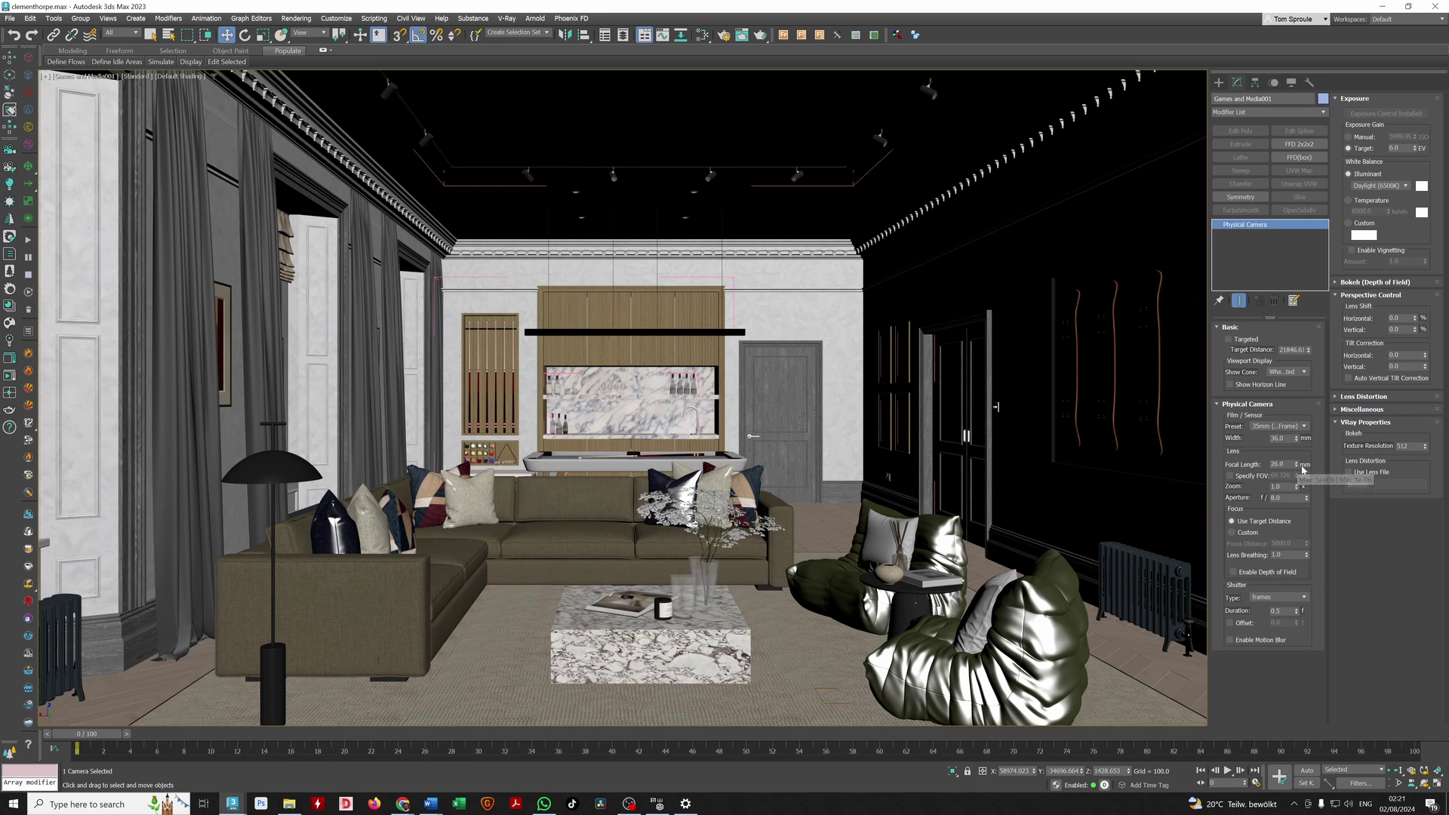
- Set the camera's focal length to 12 mm and move the camera farther back from the room in the Top view
drag(1298, 467, 1299, 470)
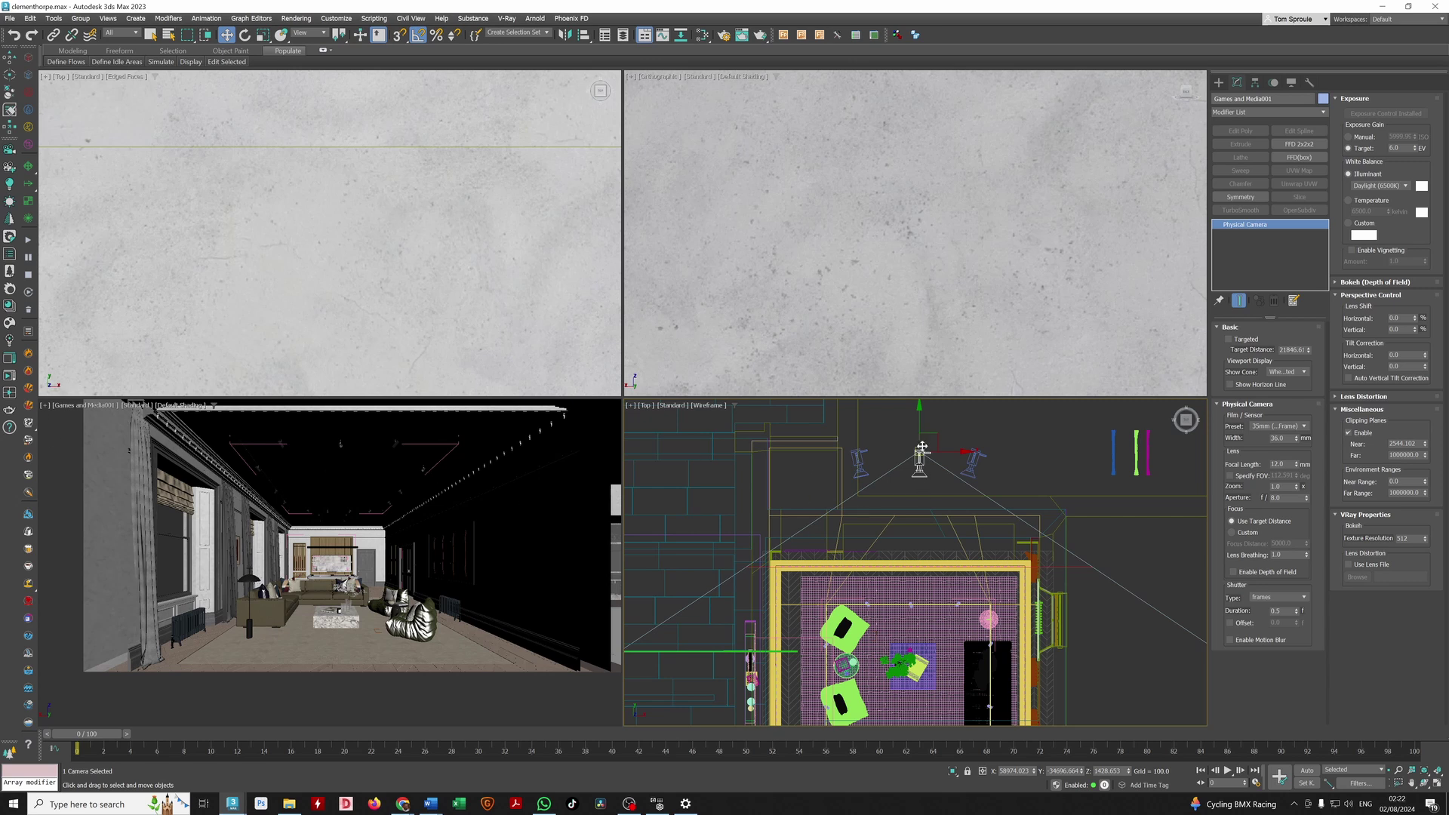
drag(920, 434, 925, 474)
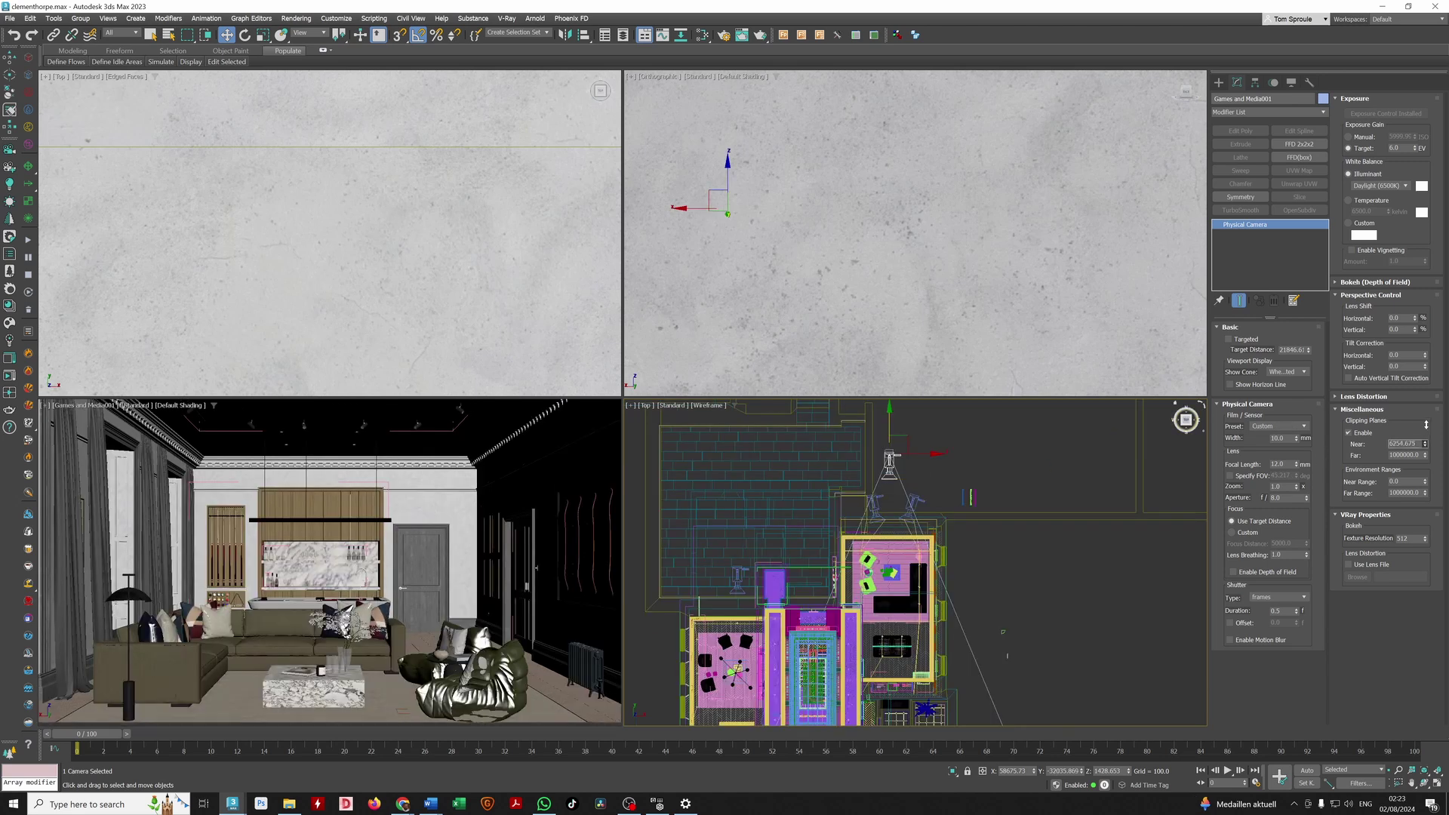
- Set the camera's near clipping plane to about 5289 and maximize the camera viewport
drag(1424, 432, 1425, 436)
right_click(408, 602)
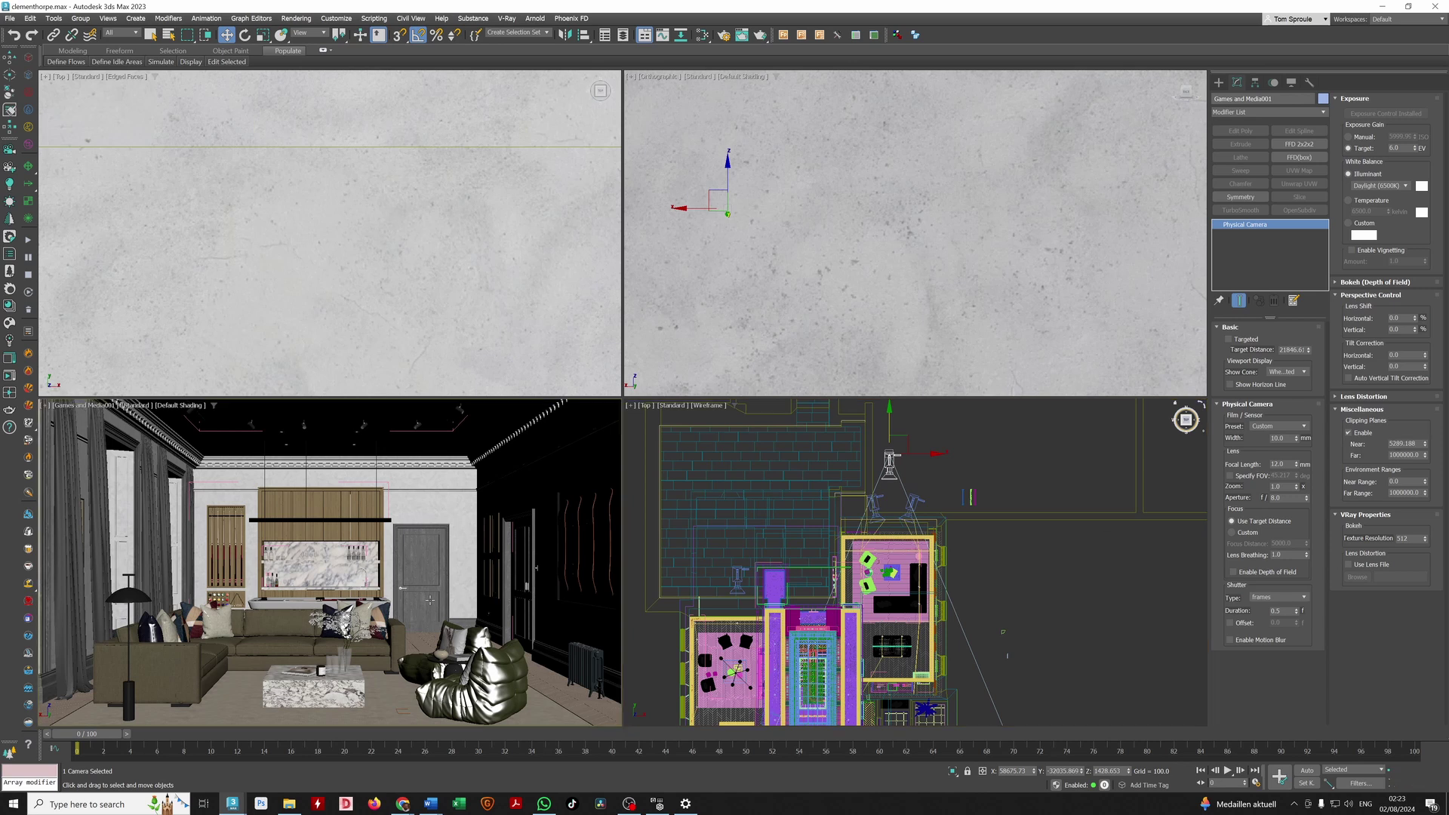
key(alt+w)
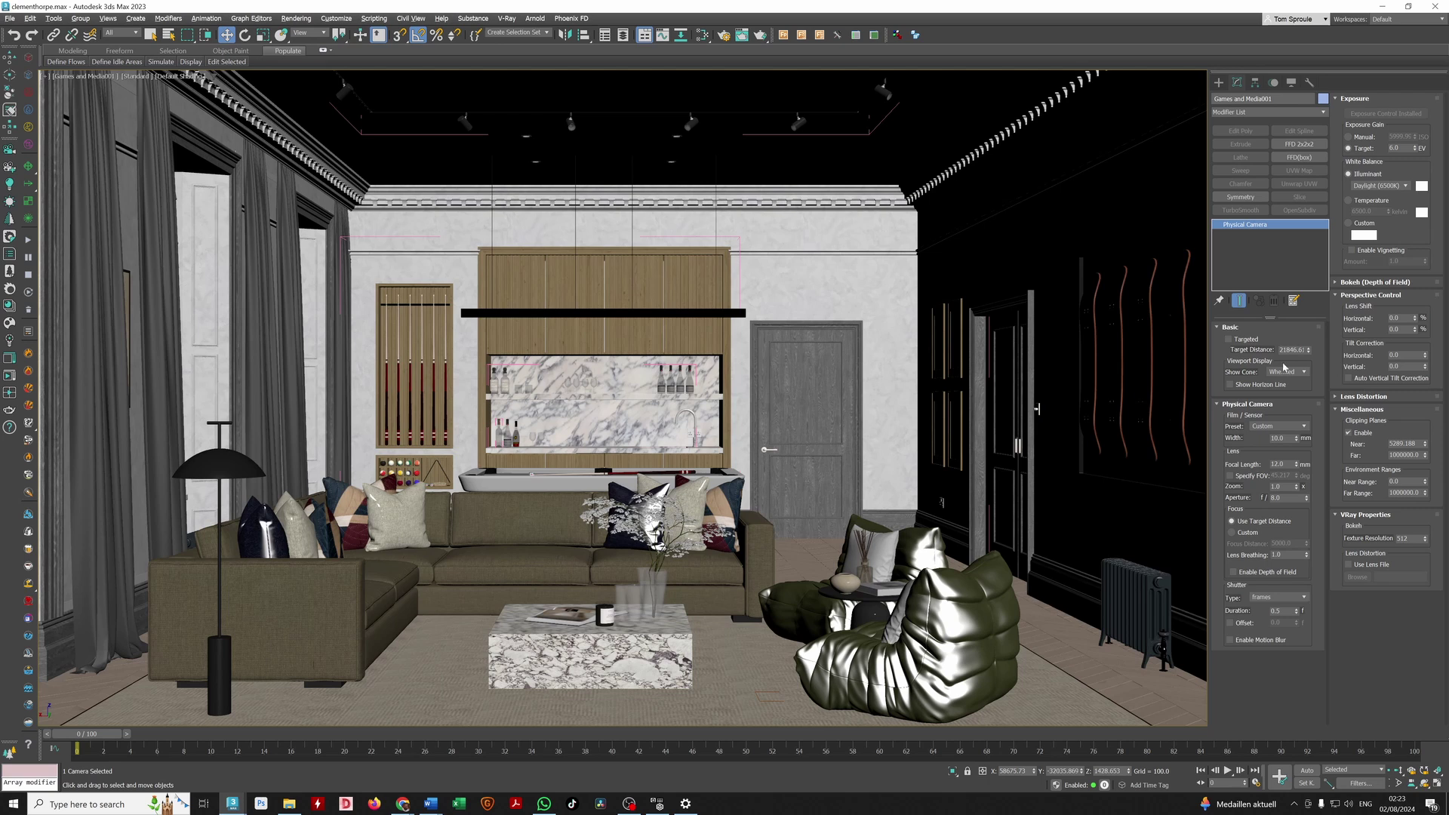
- Set the camera's focal length to 62 mm and adjust its near clipping plane to match
double_click(1277, 464)
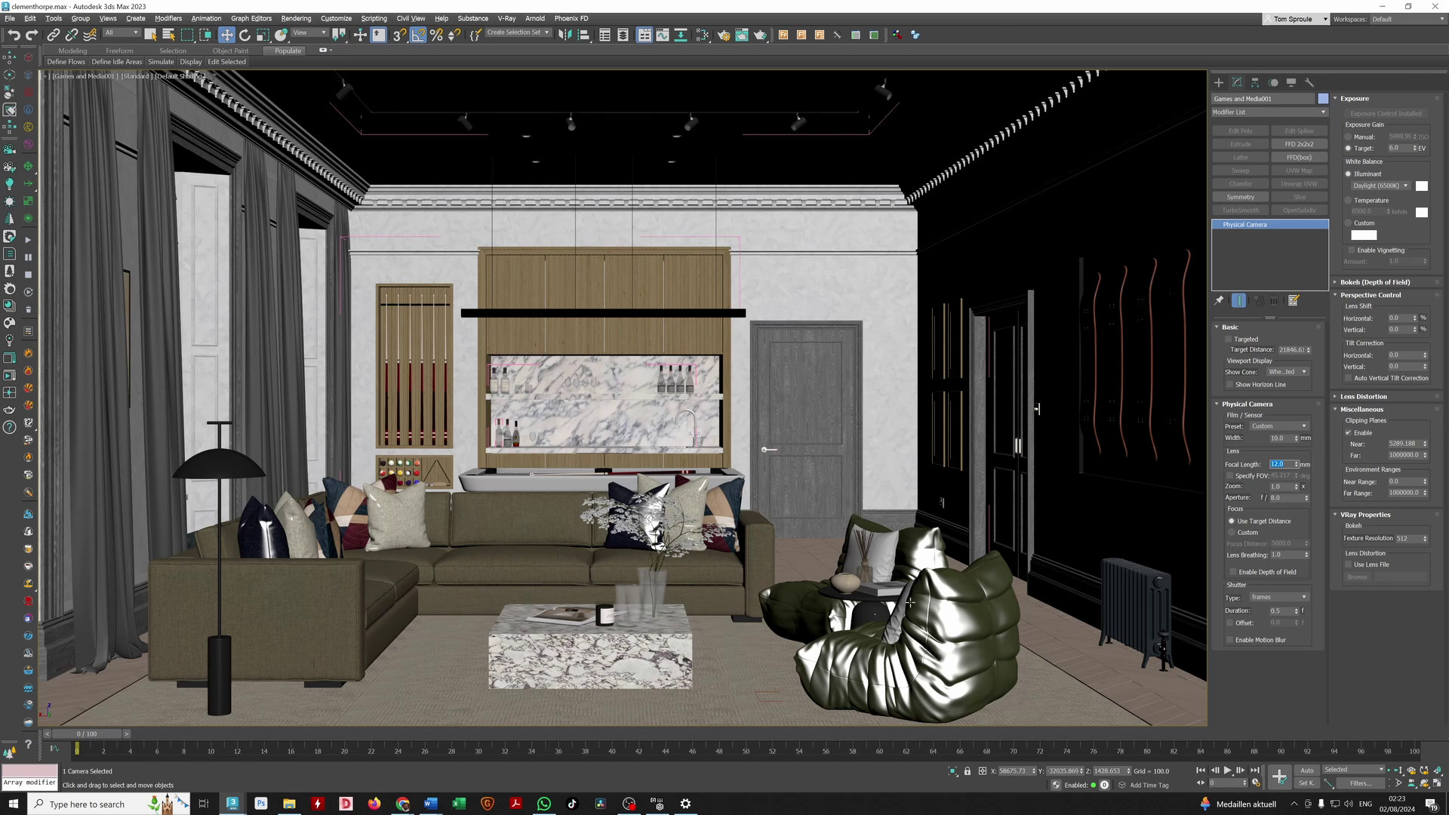
drag(1299, 455, 1299, 451)
drag(1425, 443, 1425, 433)
- Move the camera farther back from the room in the Top view and set its near clipping plane to about 7837
click(849, 508)
drag(848, 508, 849, 401)
drag(1425, 444, 1425, 428)
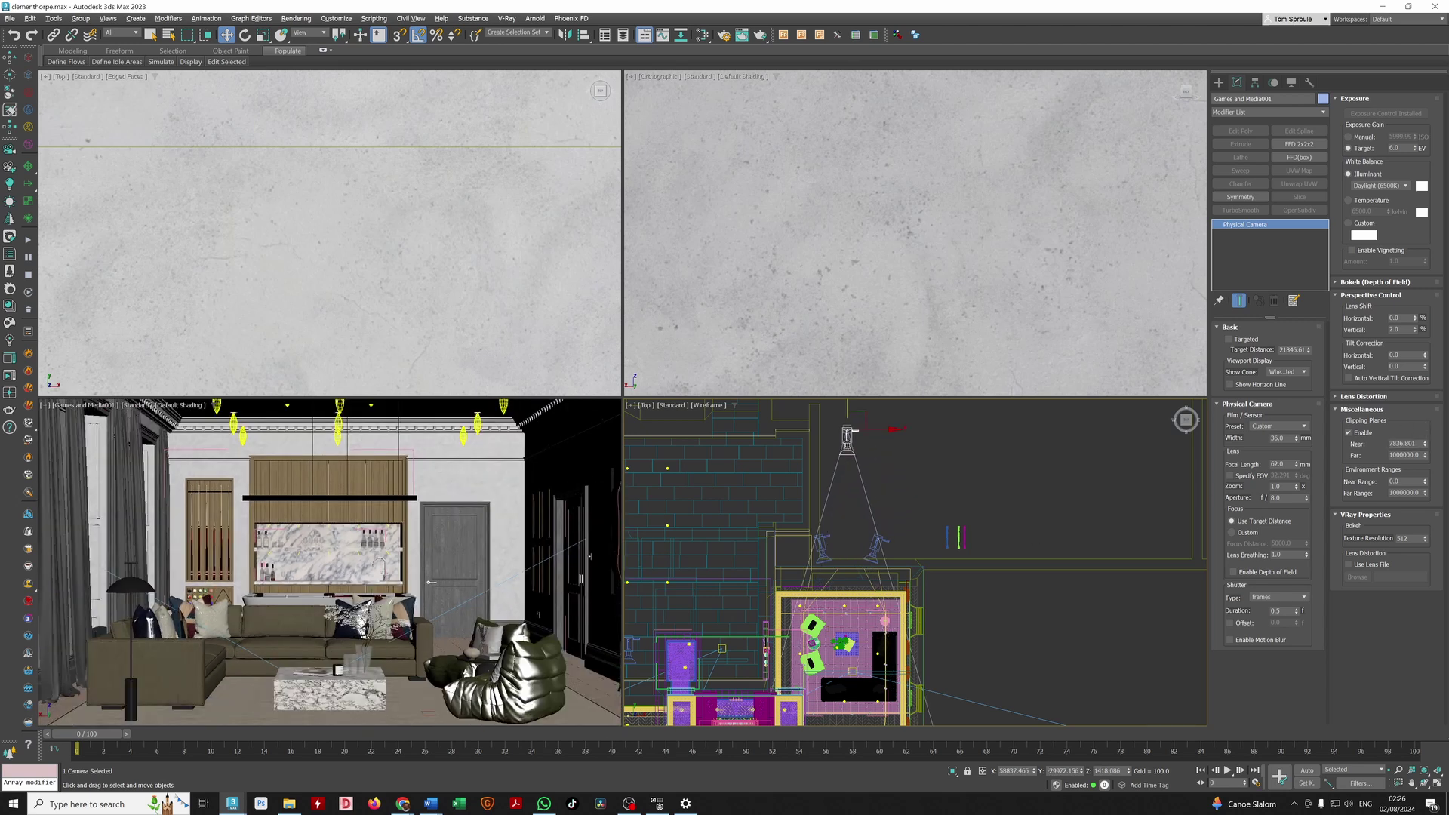
- Hide the scene lights, undo the recent camera changes and clear the selection
key(shift+l)
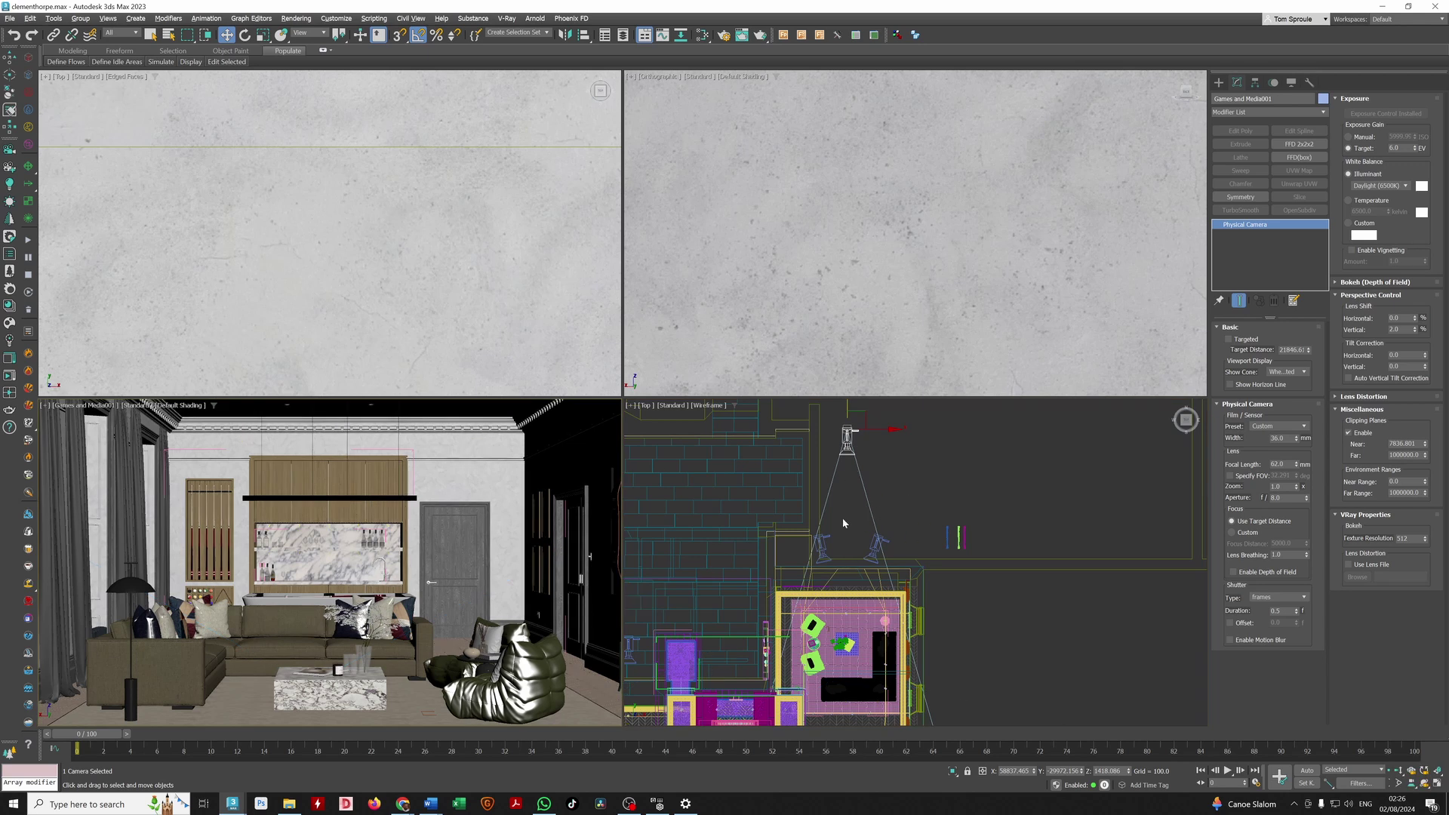
drag(877, 562, 898, 589)
key(ctrl+z)
key(ctrl+z)
click(891, 587)
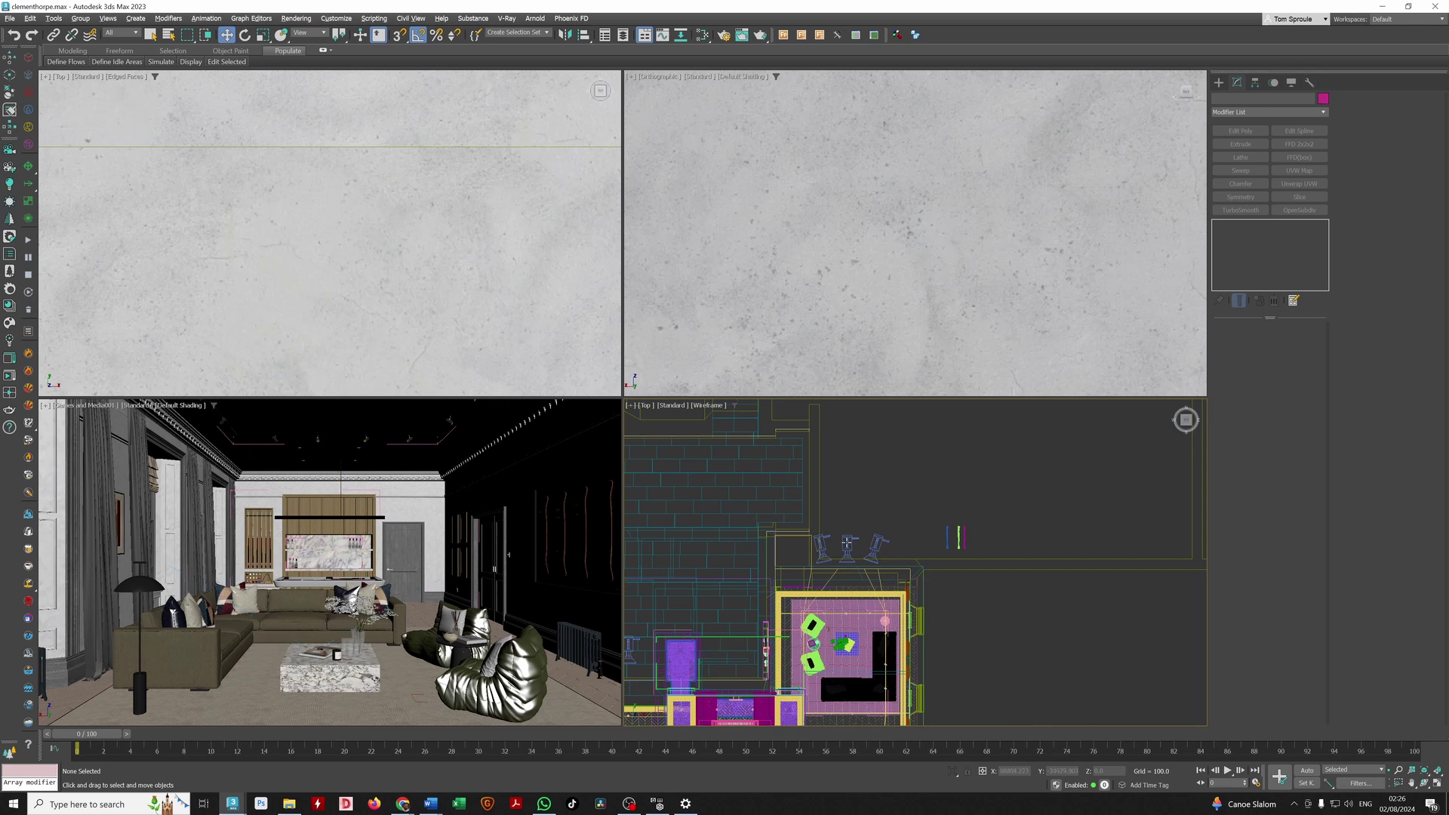
- Move the physical camera forward to just outside the room's near wall in the Top view and set its focal length to 12 mm
click(846, 542)
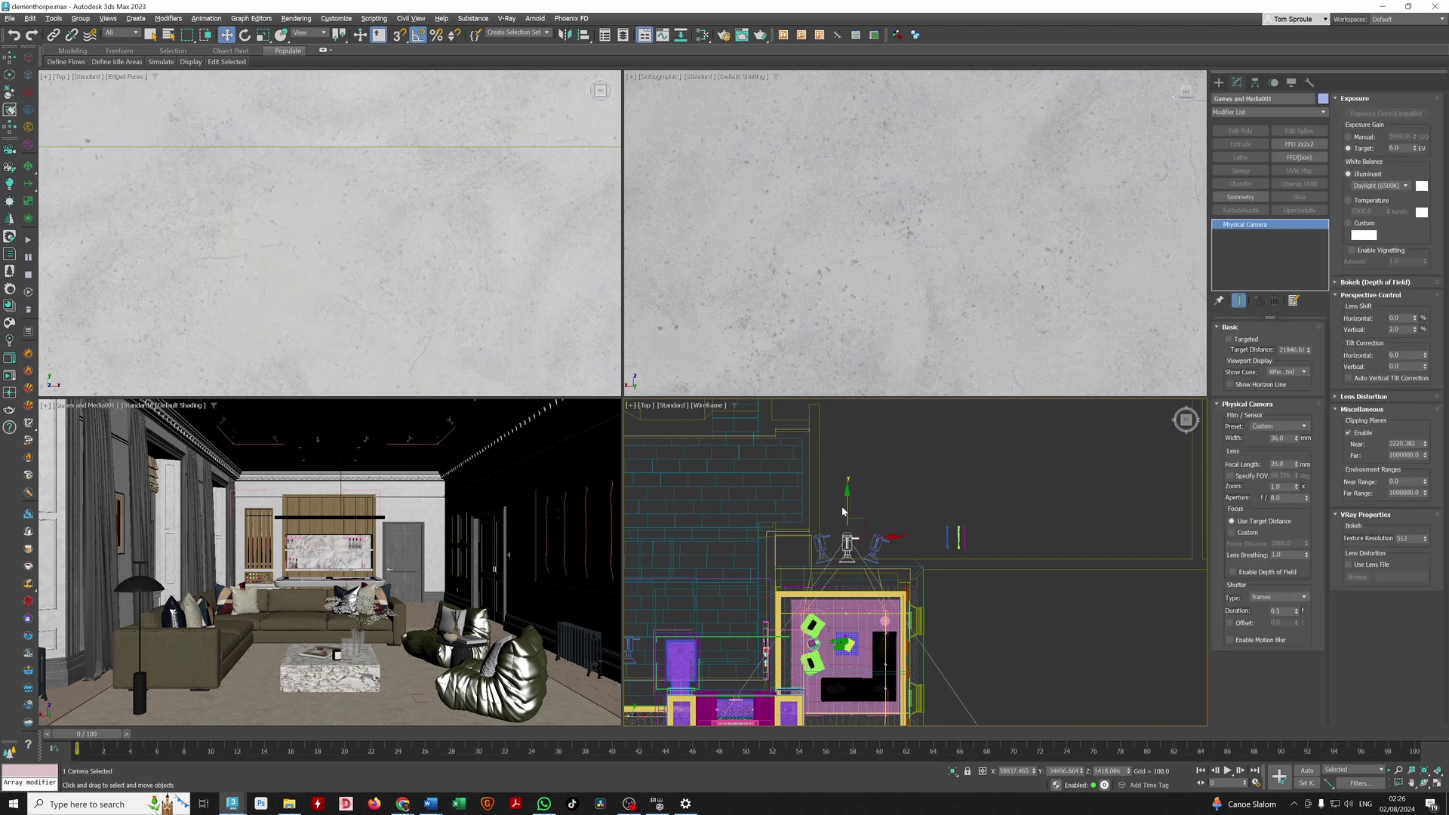
drag(847, 501, 849, 547)
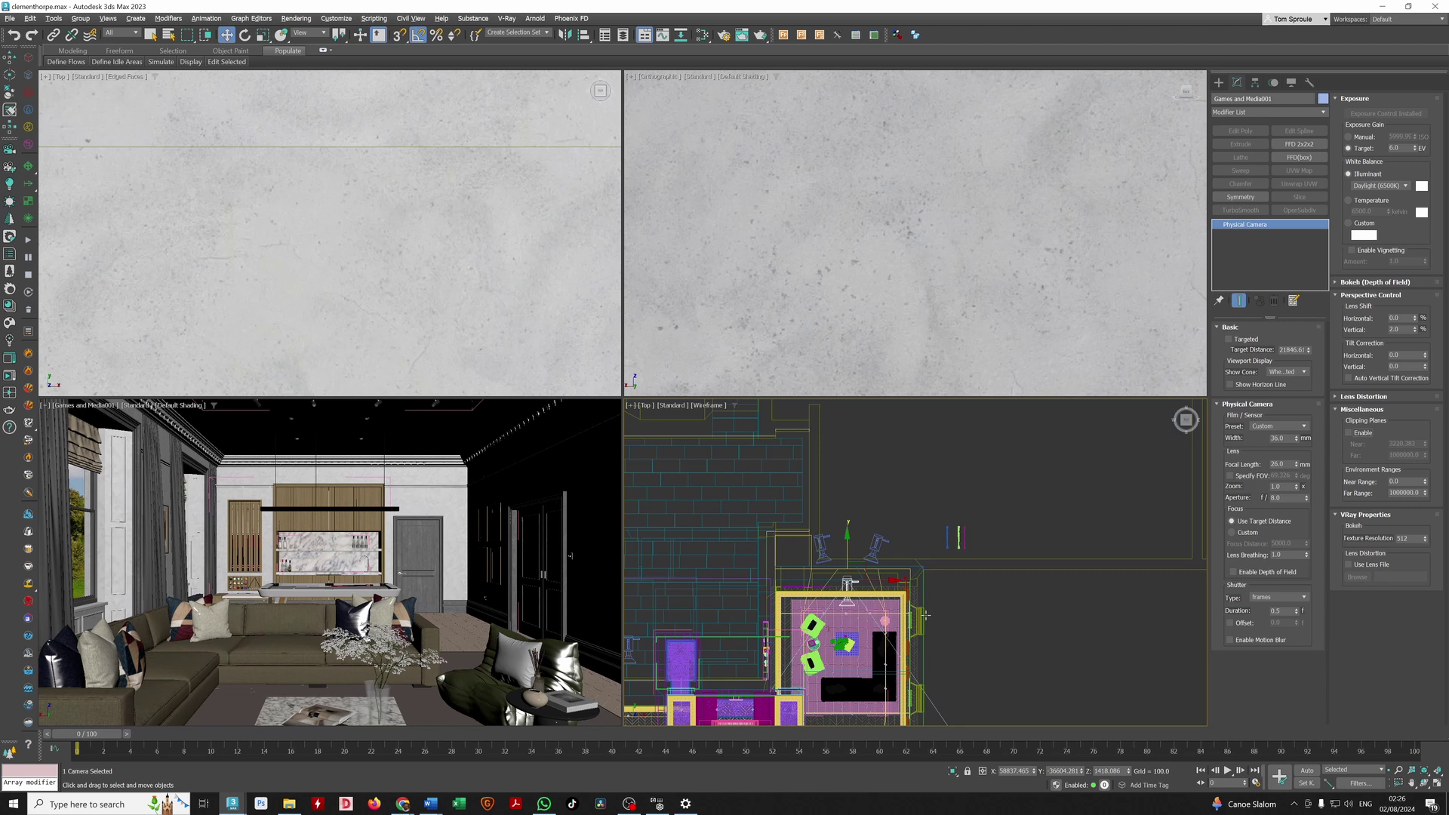
scroll(843, 596, up, 8)
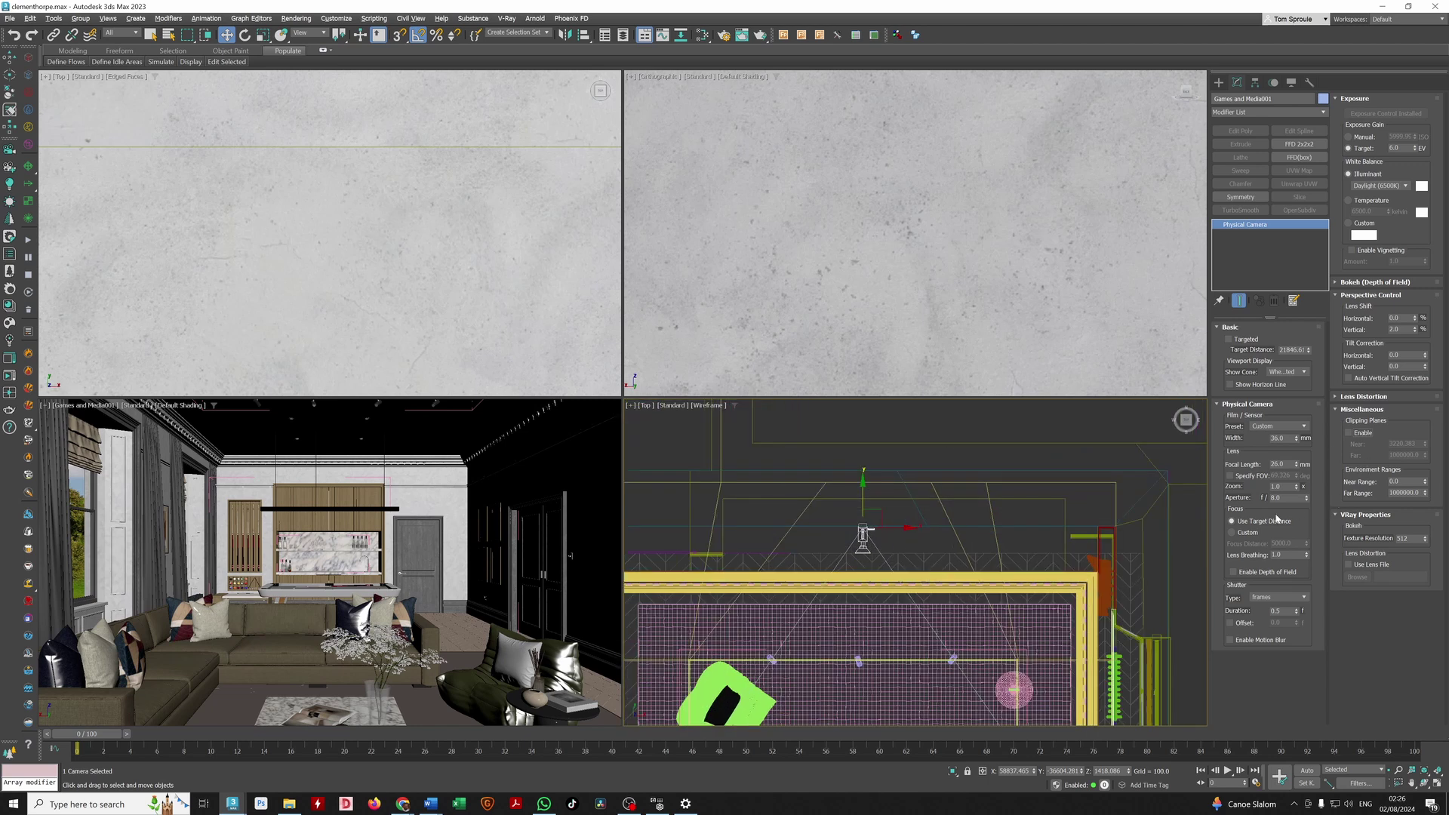
drag(1297, 466, 1298, 467)
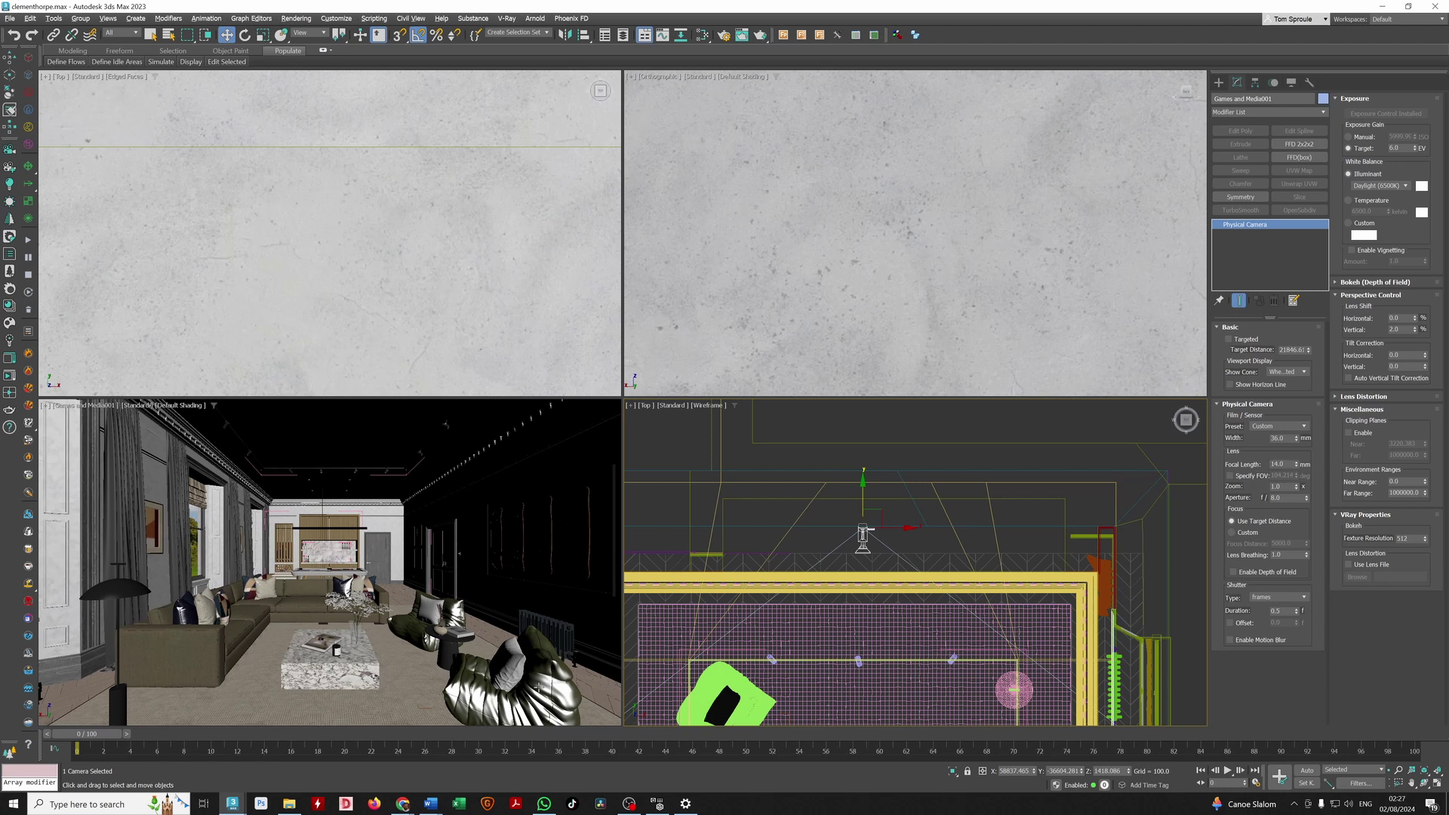
drag(1298, 464, 1301, 463)
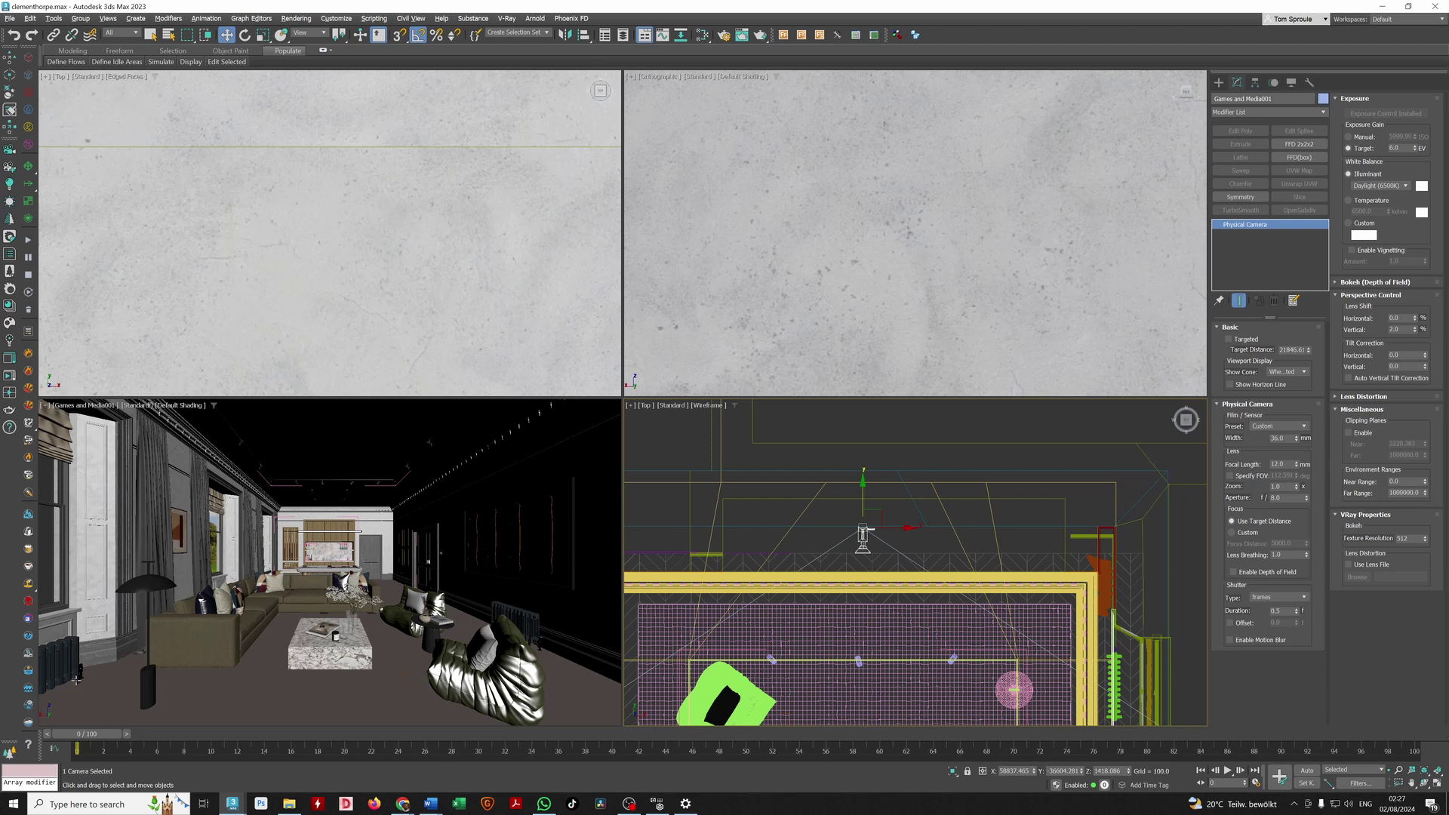
- Select the Games and Media001 camera through its viewport and set its focal length to 24 mm
click(761, 700)
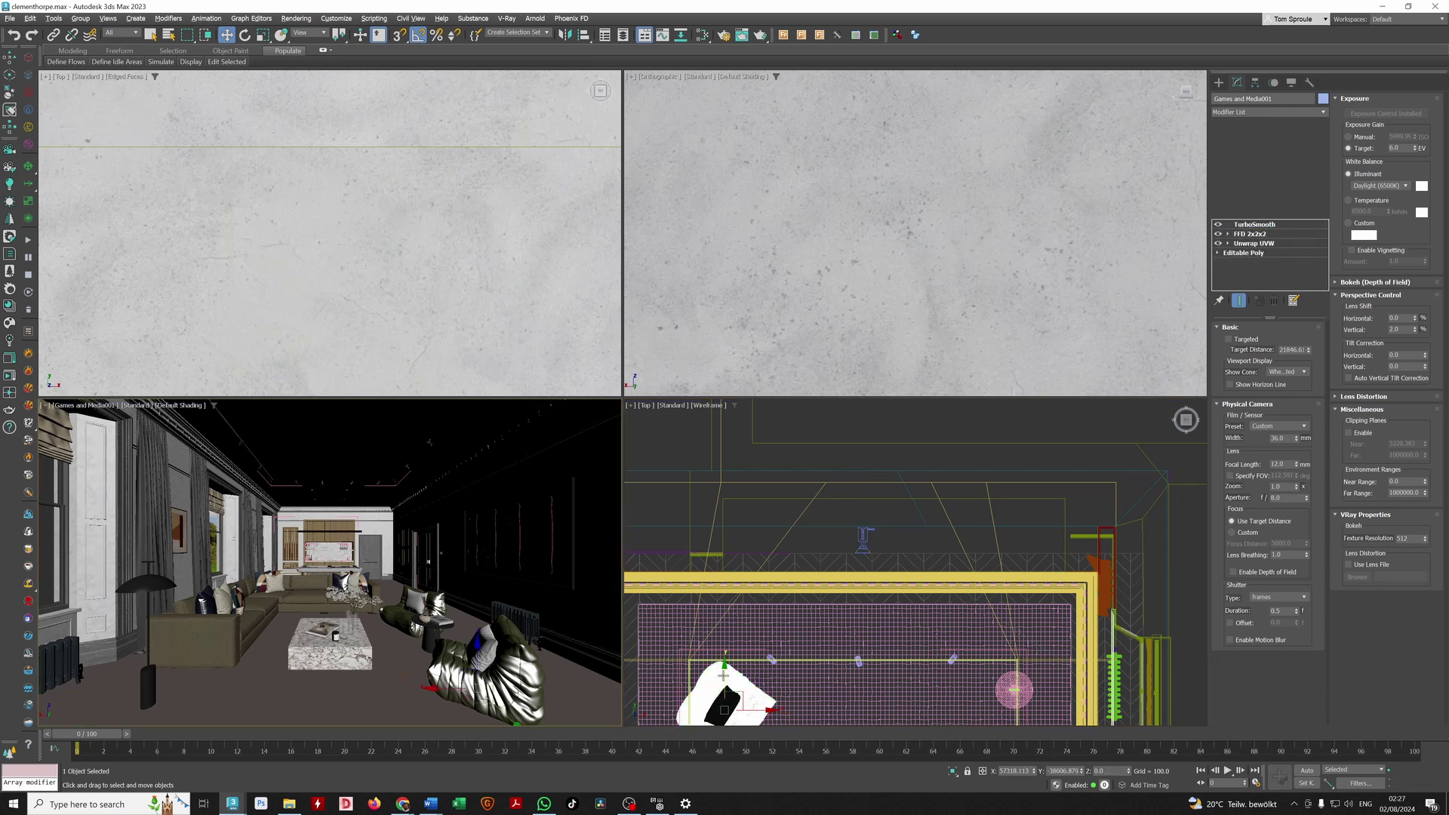
middle_drag(761, 700, 779, 635)
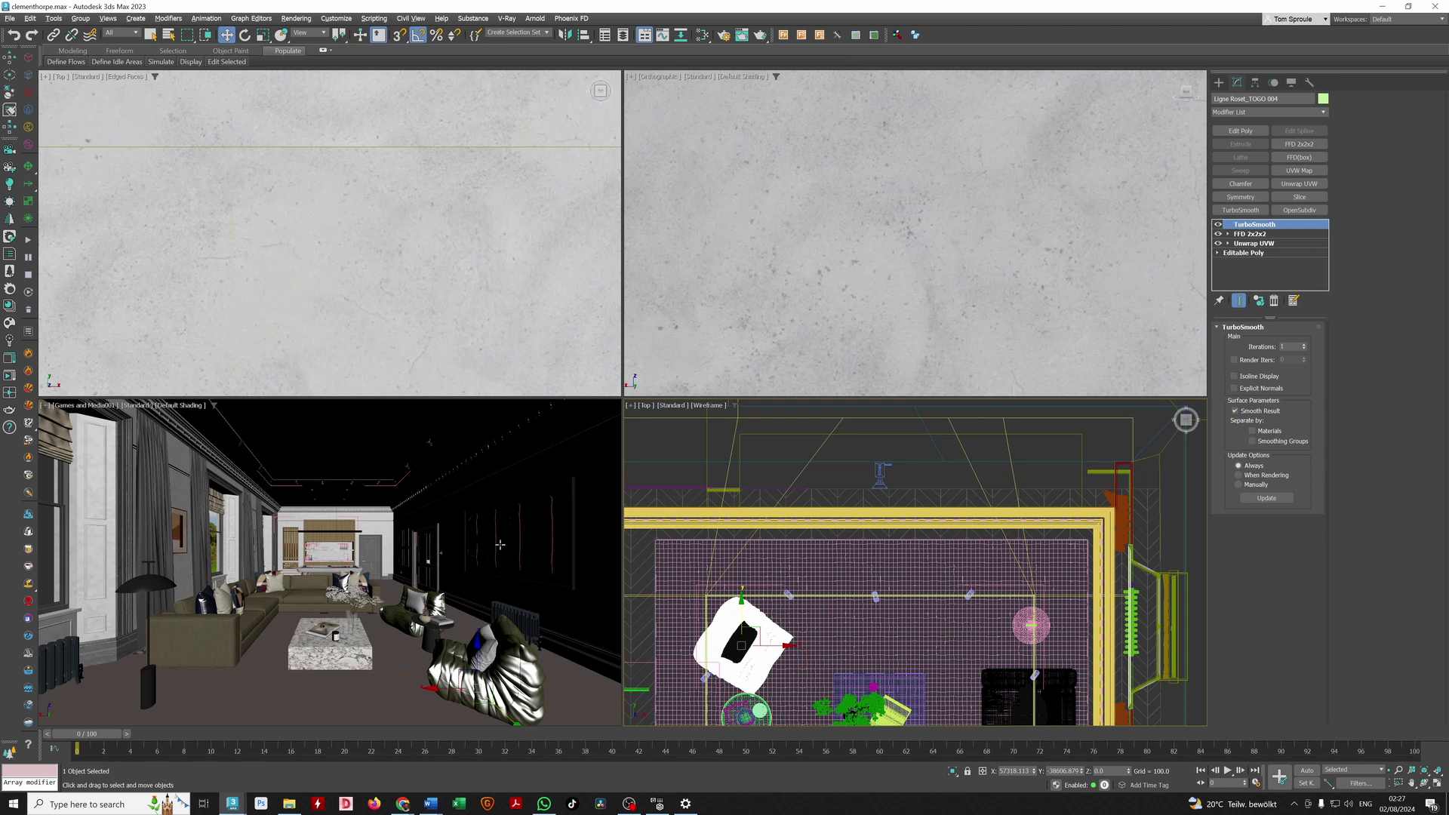
click(91, 407)
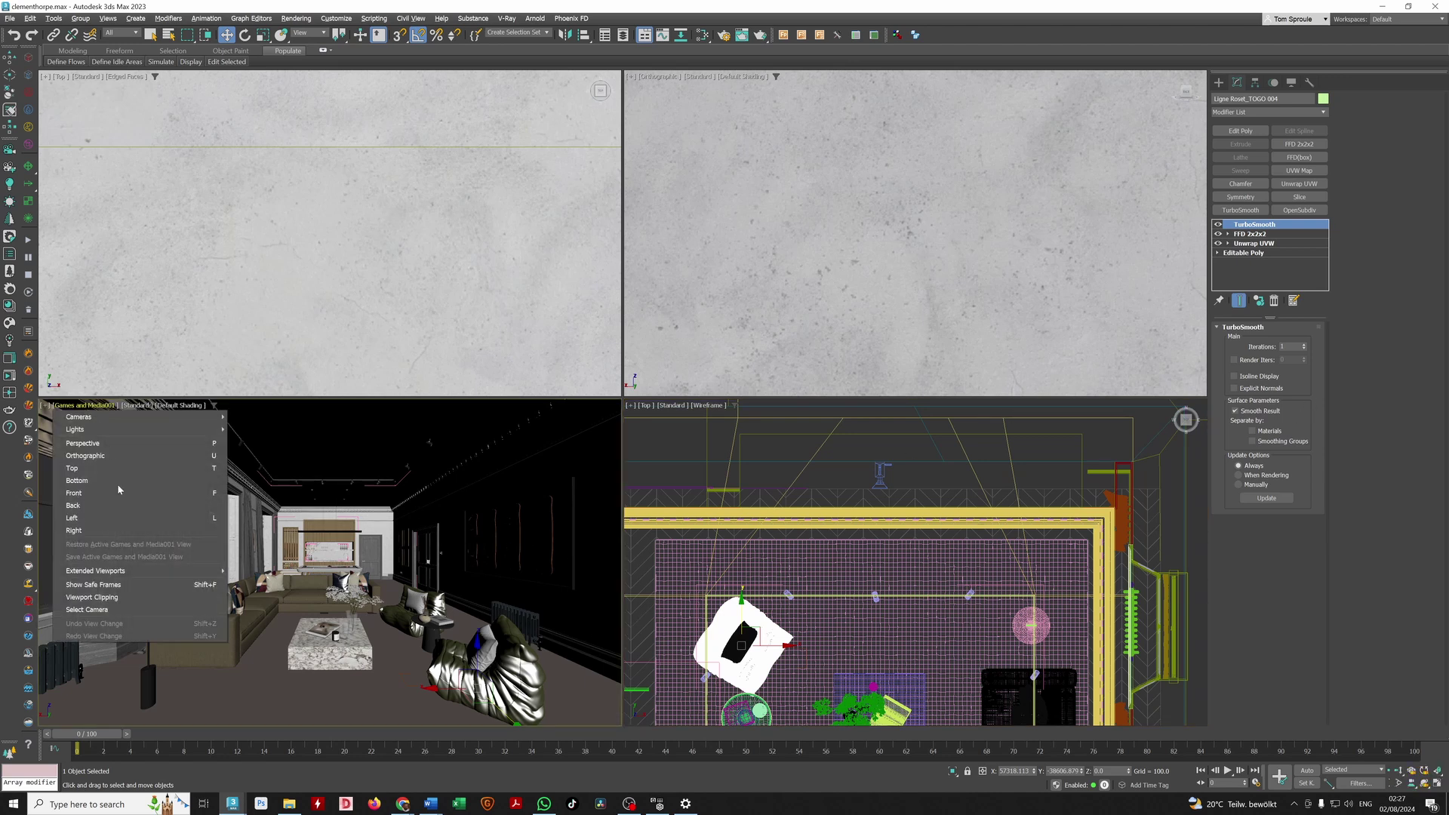
click(98, 611)
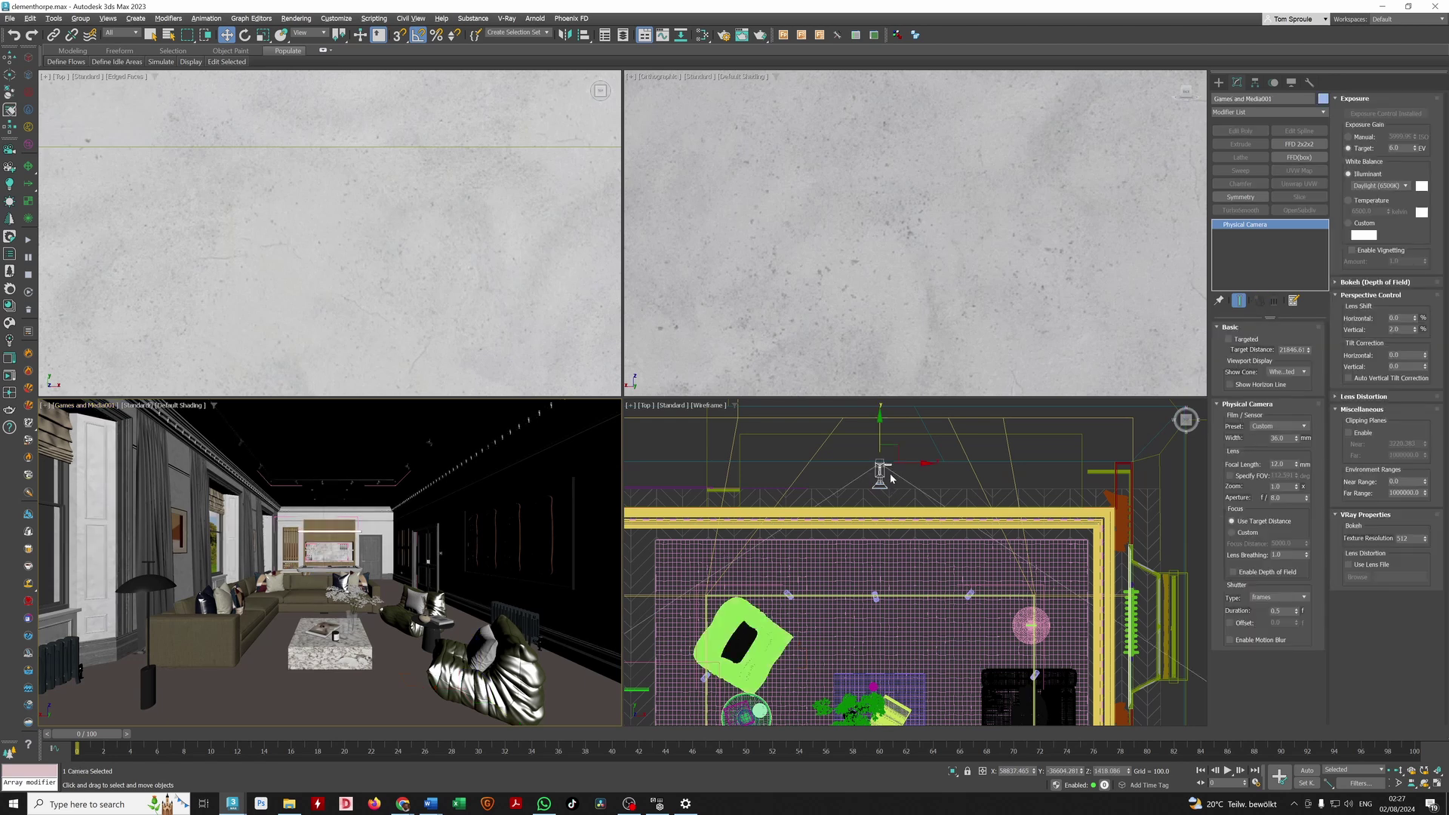
scroll(889, 473, down, 5)
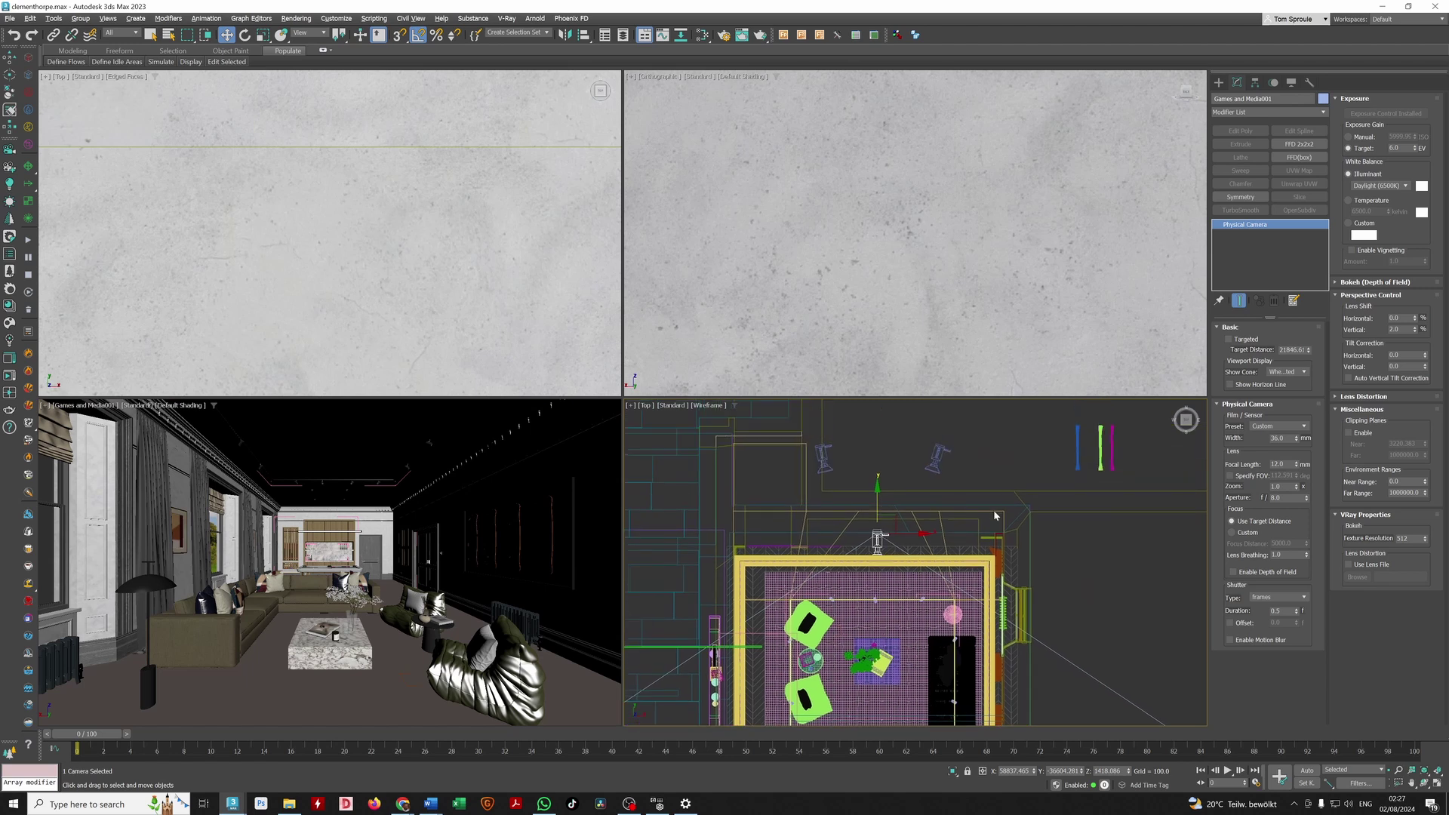
double_click(1283, 464)
text(24)
key(Return)
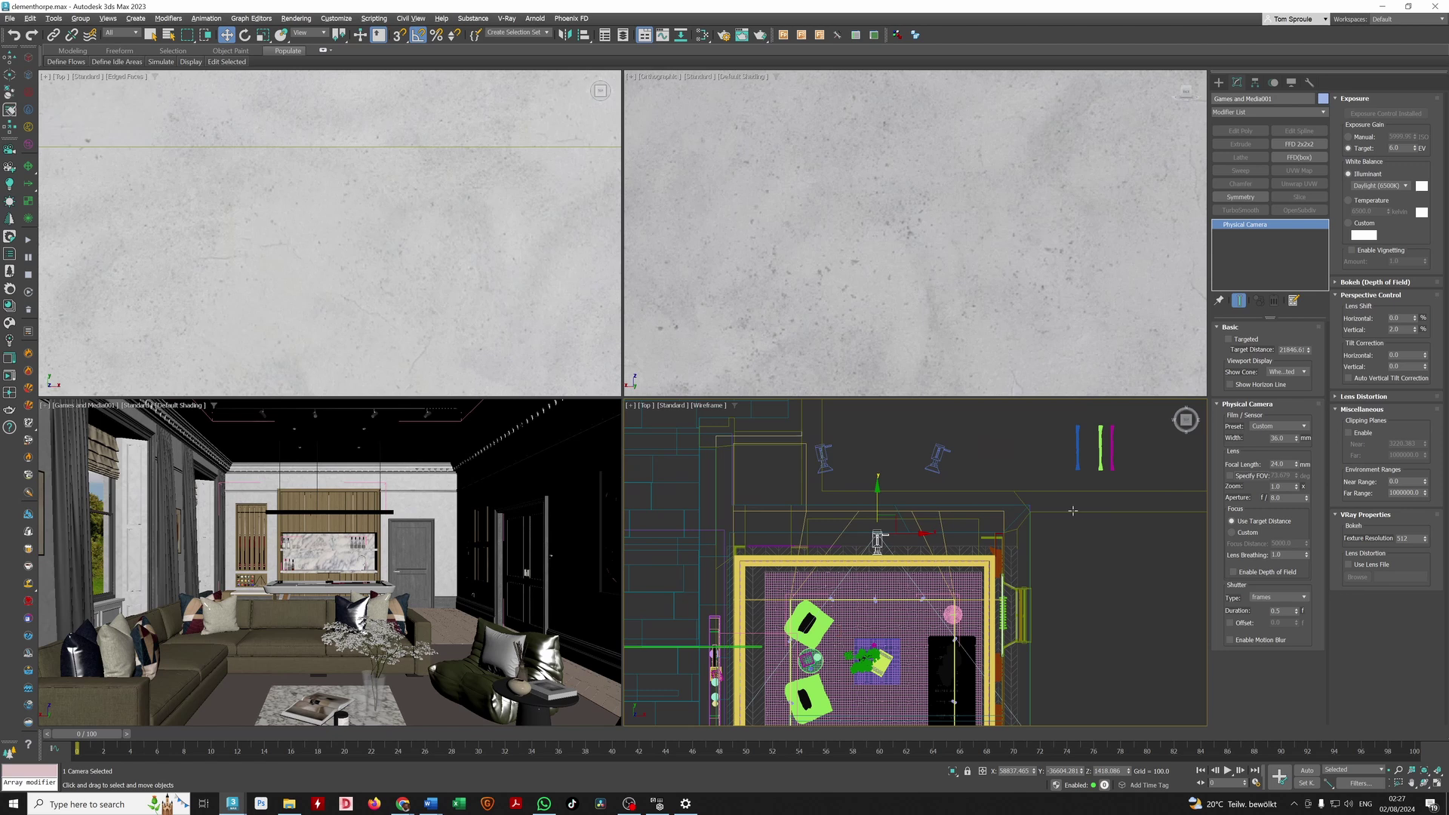
- Move the camera slightly farther back from the room's near wall in the Top view and enable its clipping planes
right_click(888, 479)
key(Escape)
drag(877, 506, 877, 481)
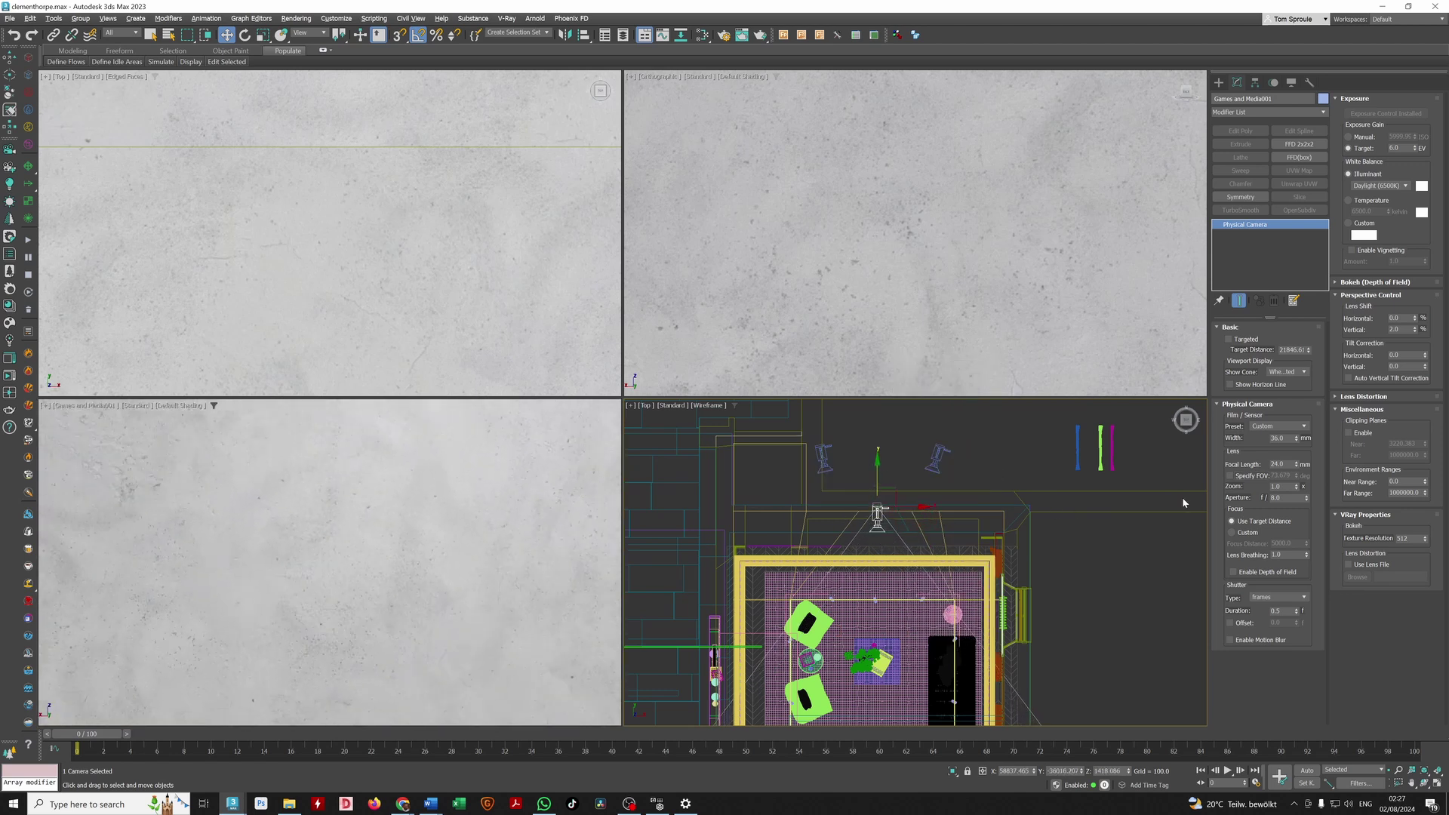
click(1349, 432)
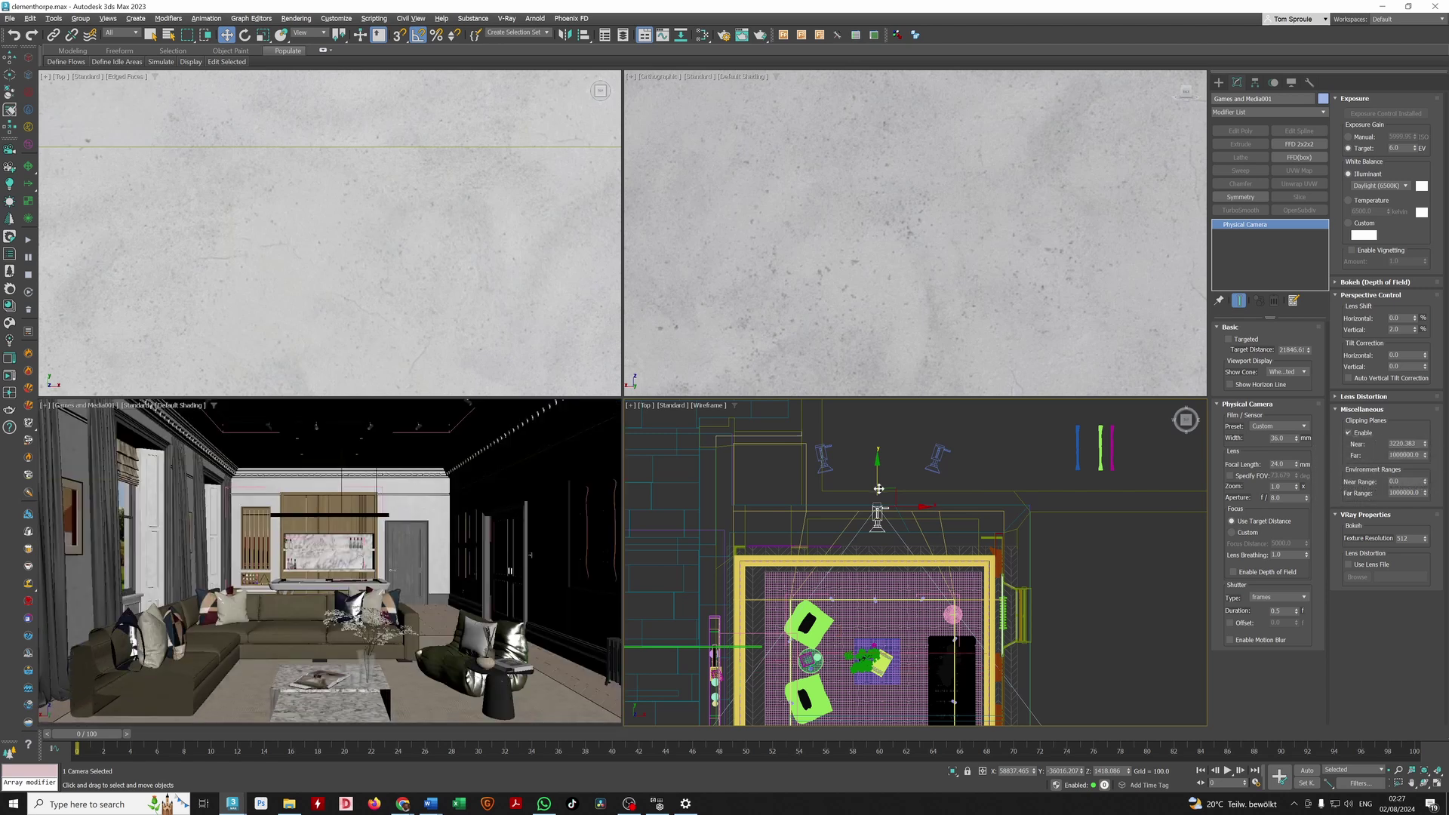
- Isolate the camera to examine its view cone and near clipping plane in the Top view, and exit isolation
middle_drag(860, 531, 872, 497)
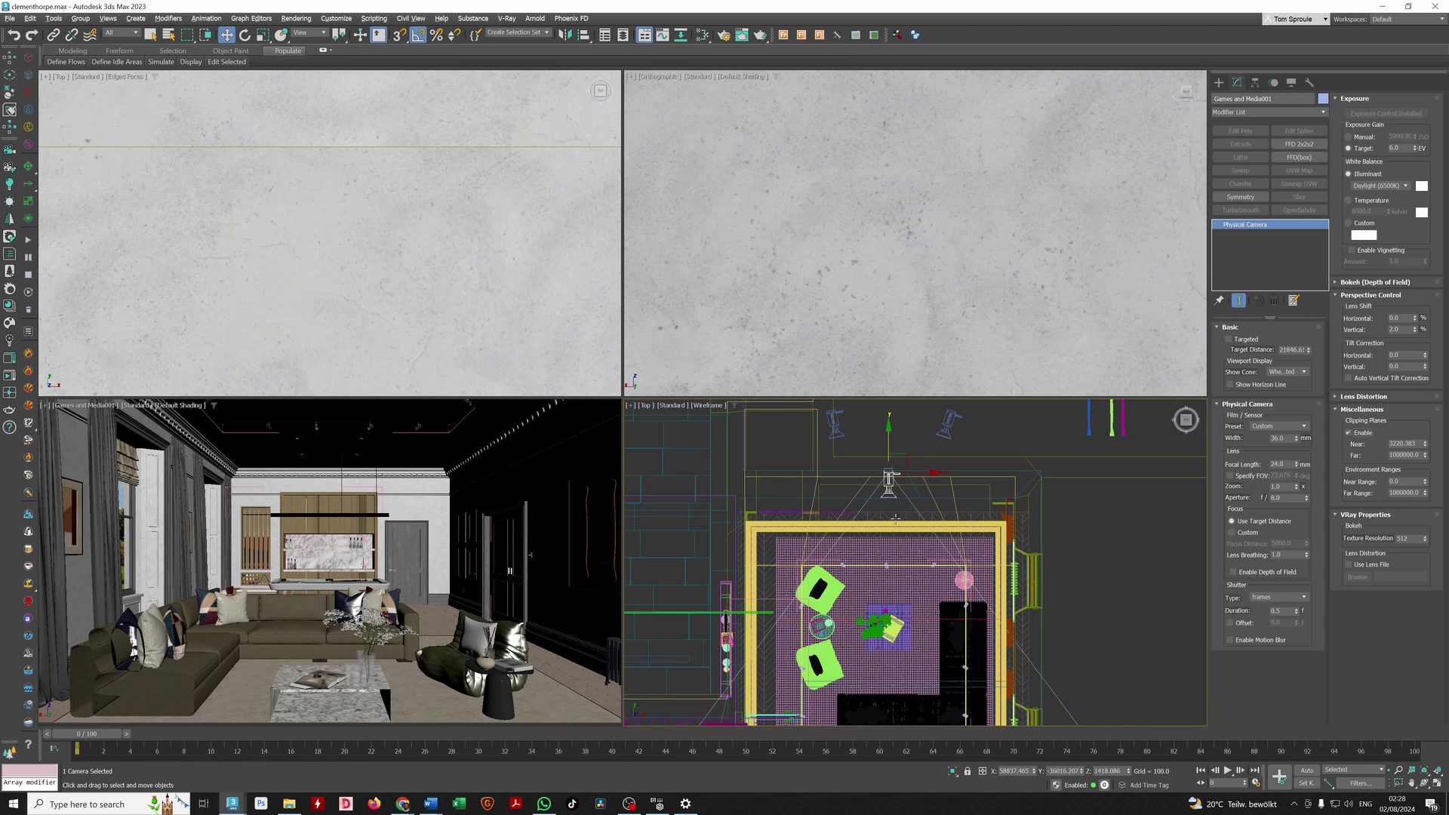
key(alt+q)
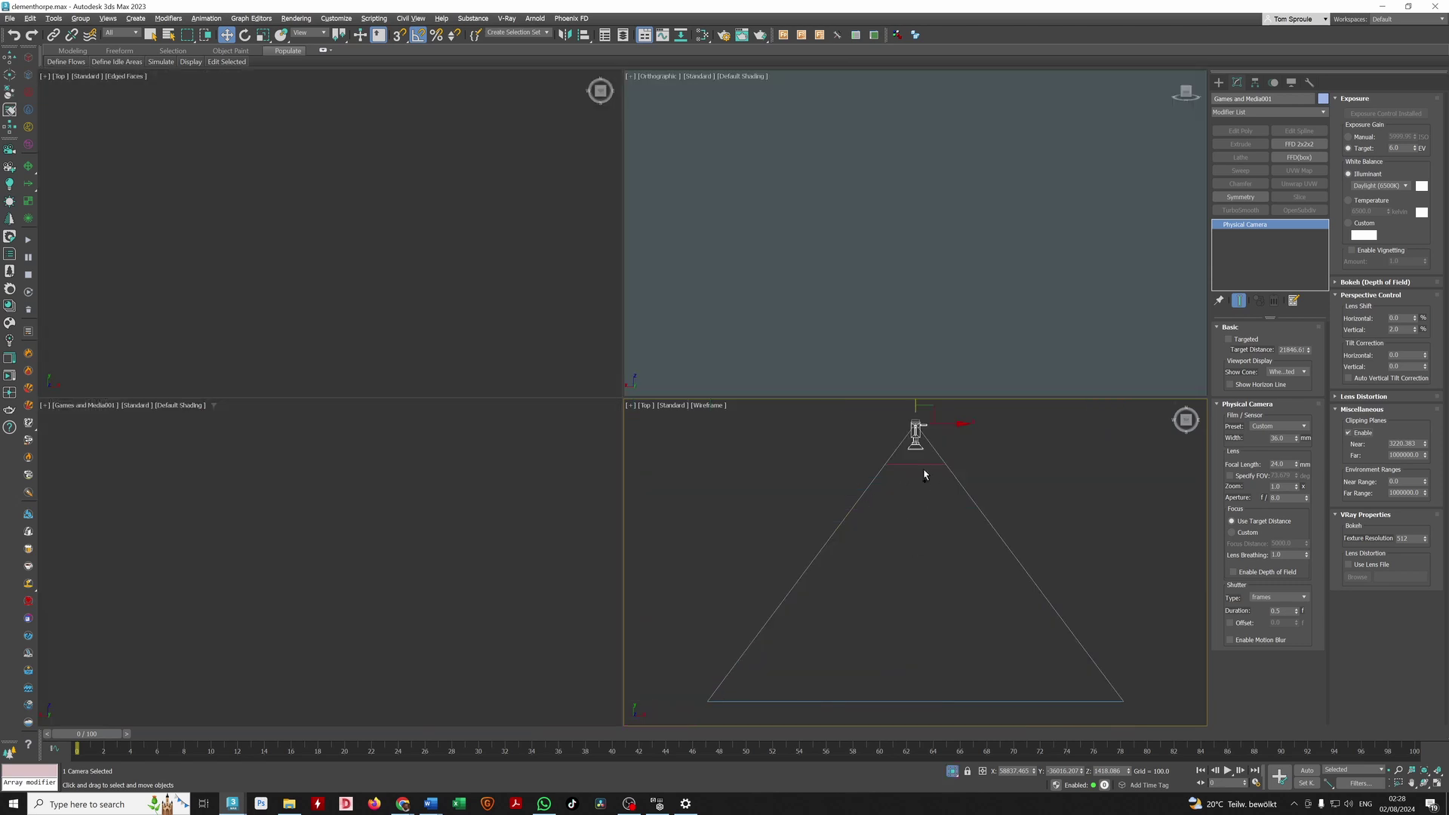
key(alt+q)
scroll(912, 471, up, 5)
middle_drag(905, 528, 876, 692)
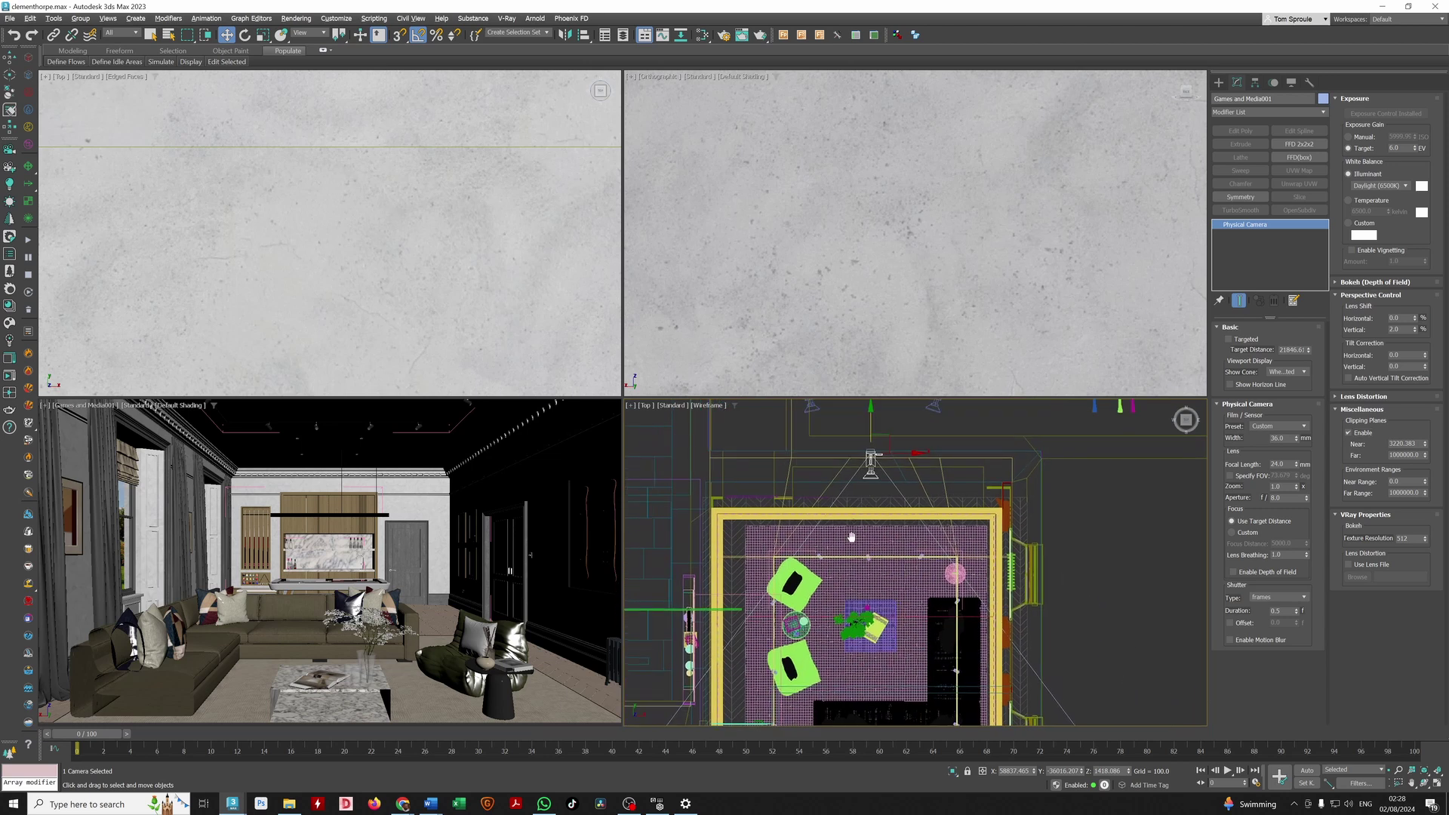
- Move the camera farther back and slightly sideways in the Top view and set its focal length to 28 mm
scroll(851, 537, down, 2)
drag(857, 495, 865, 448)
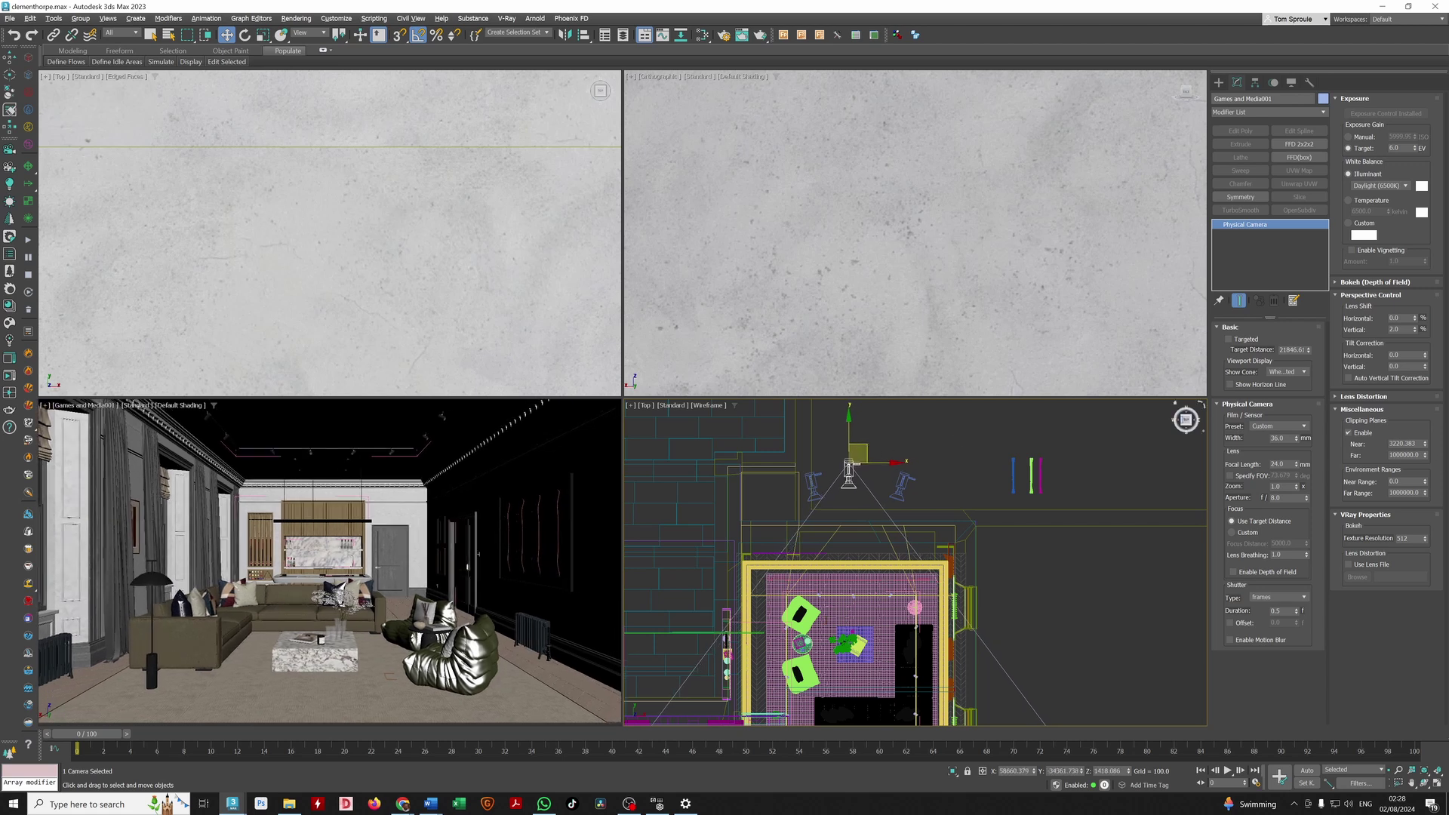
click(1297, 463)
click(1298, 464)
click(1297, 463)
click(1298, 464)
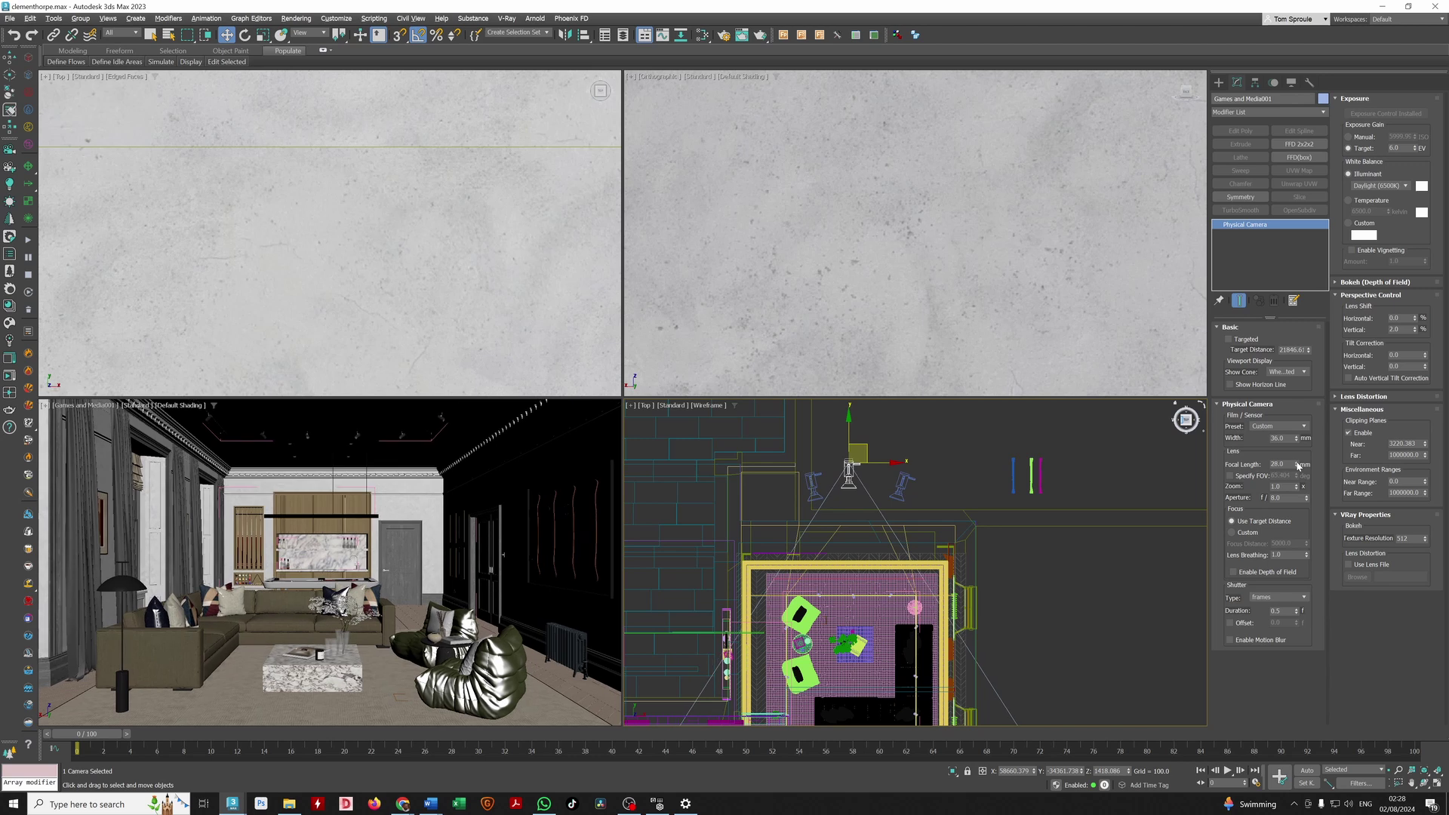
click(1297, 464)
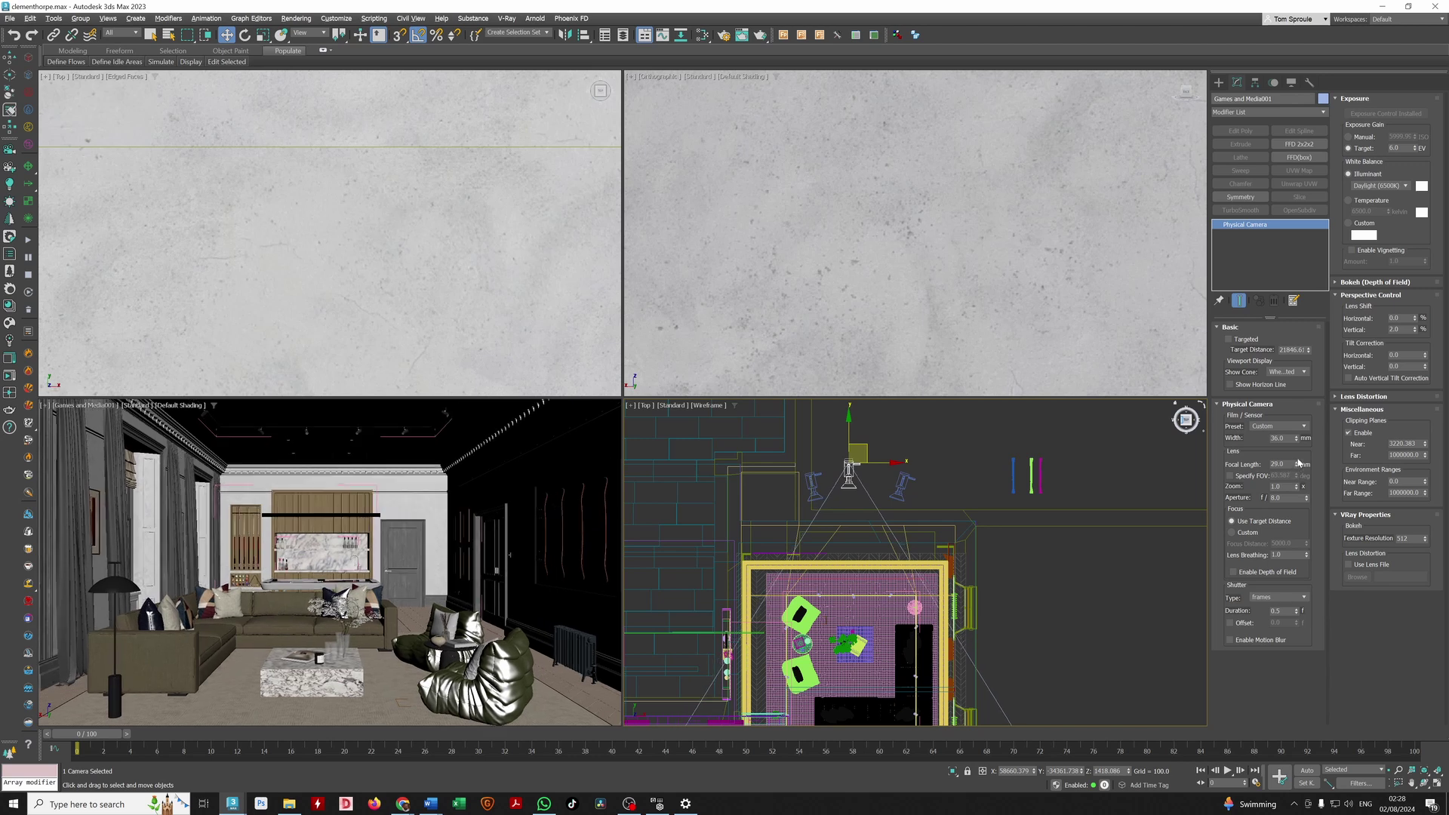
click(1297, 467)
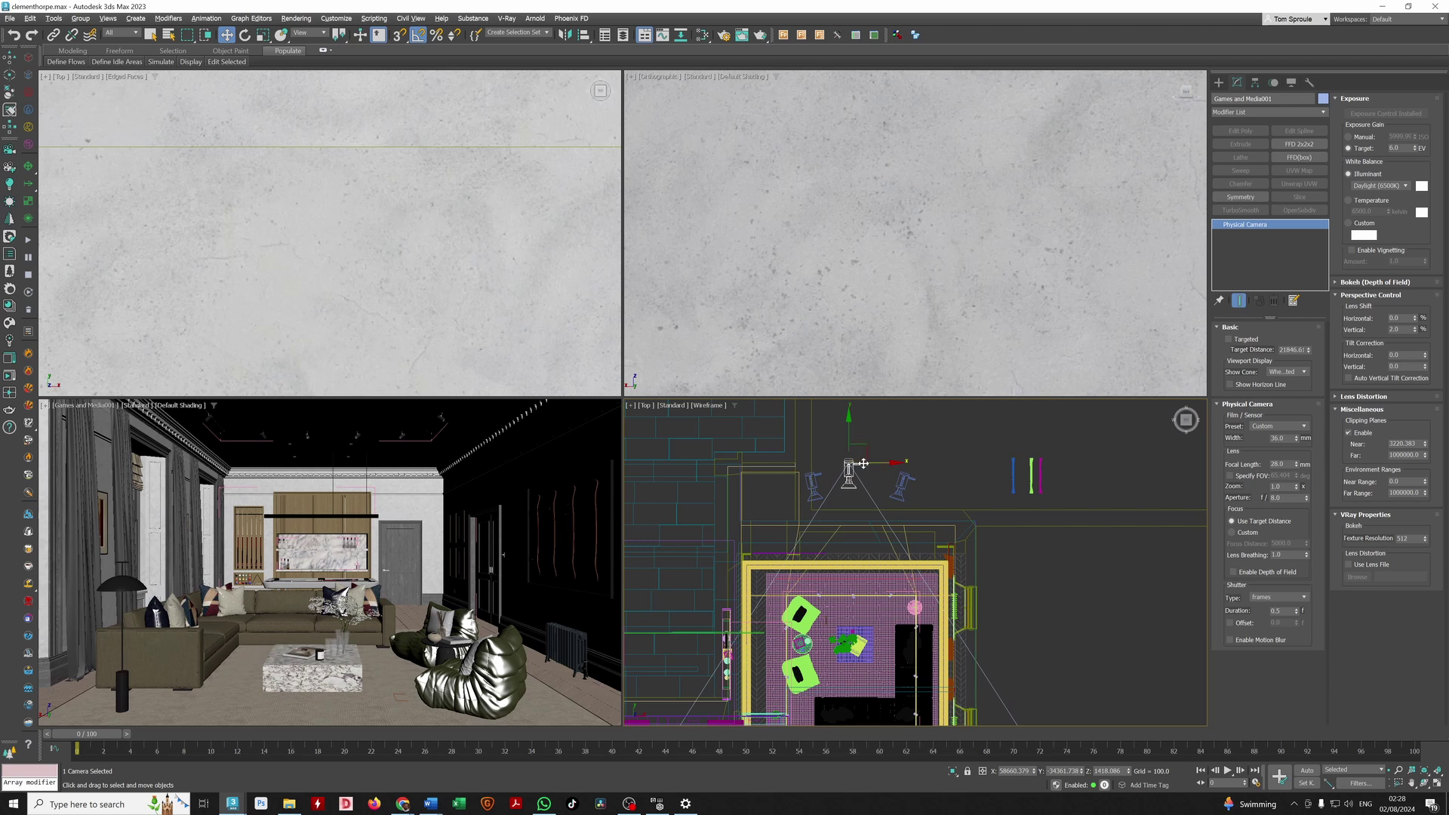
- Check the camera's height value, try a small vertical pan of the camera view and undo it
click(1108, 771)
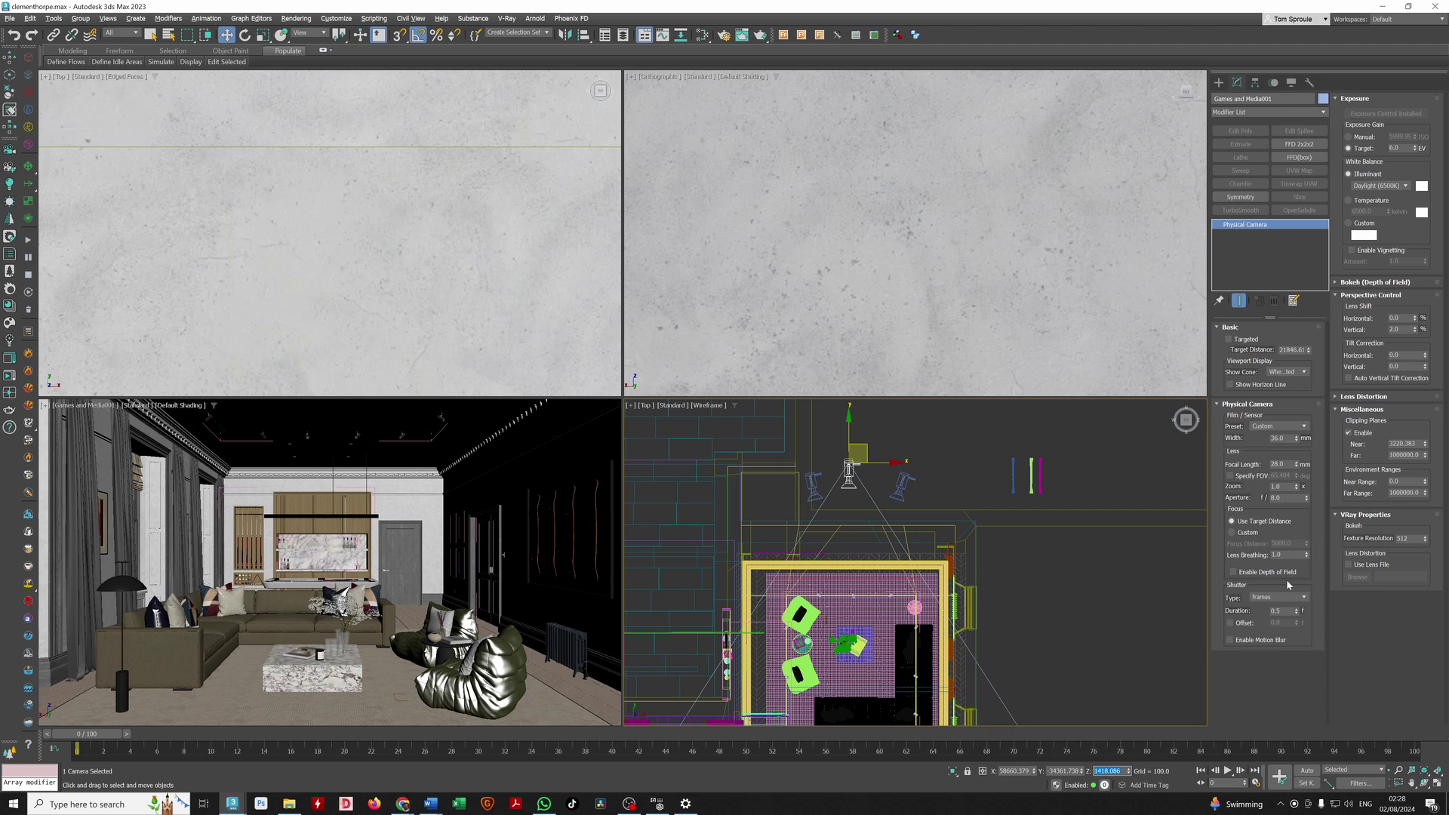
middle_drag(376, 595, 377, 579)
key(ctrl+z)
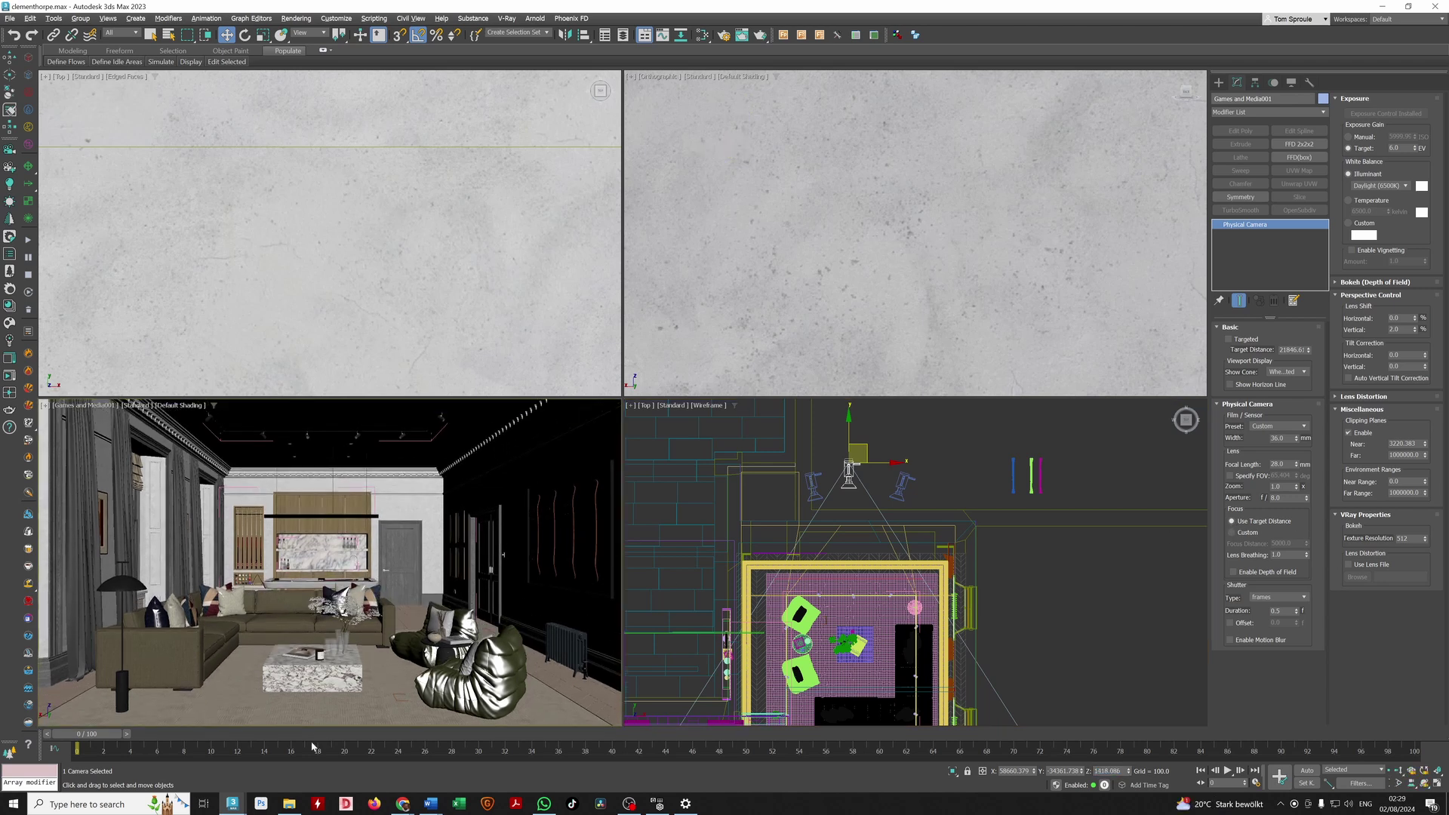
- Switch to the common areas.max scene and show the RESTAURANT_NEW camera view in a maximized viewport
click(234, 805)
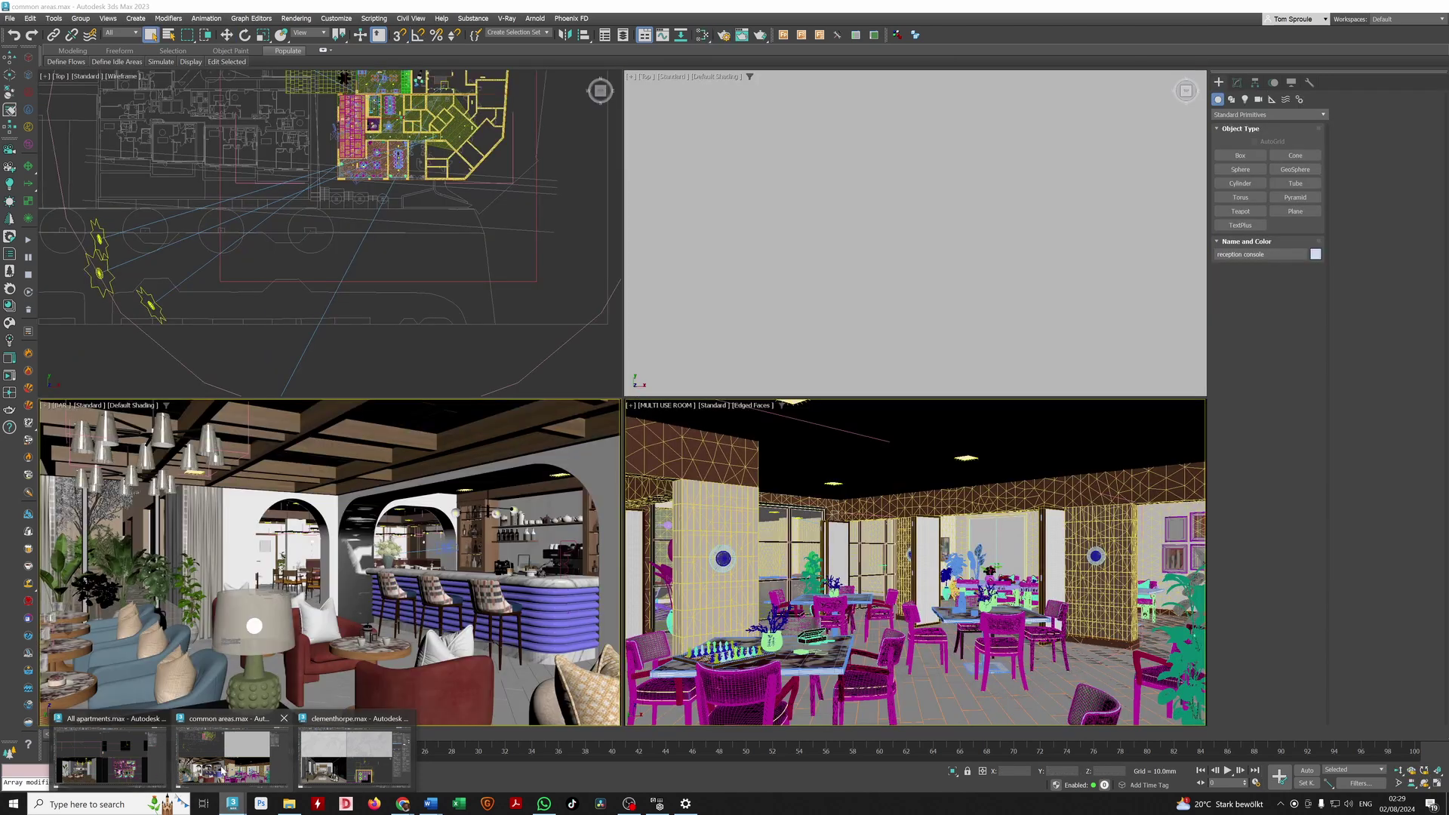
click(229, 768)
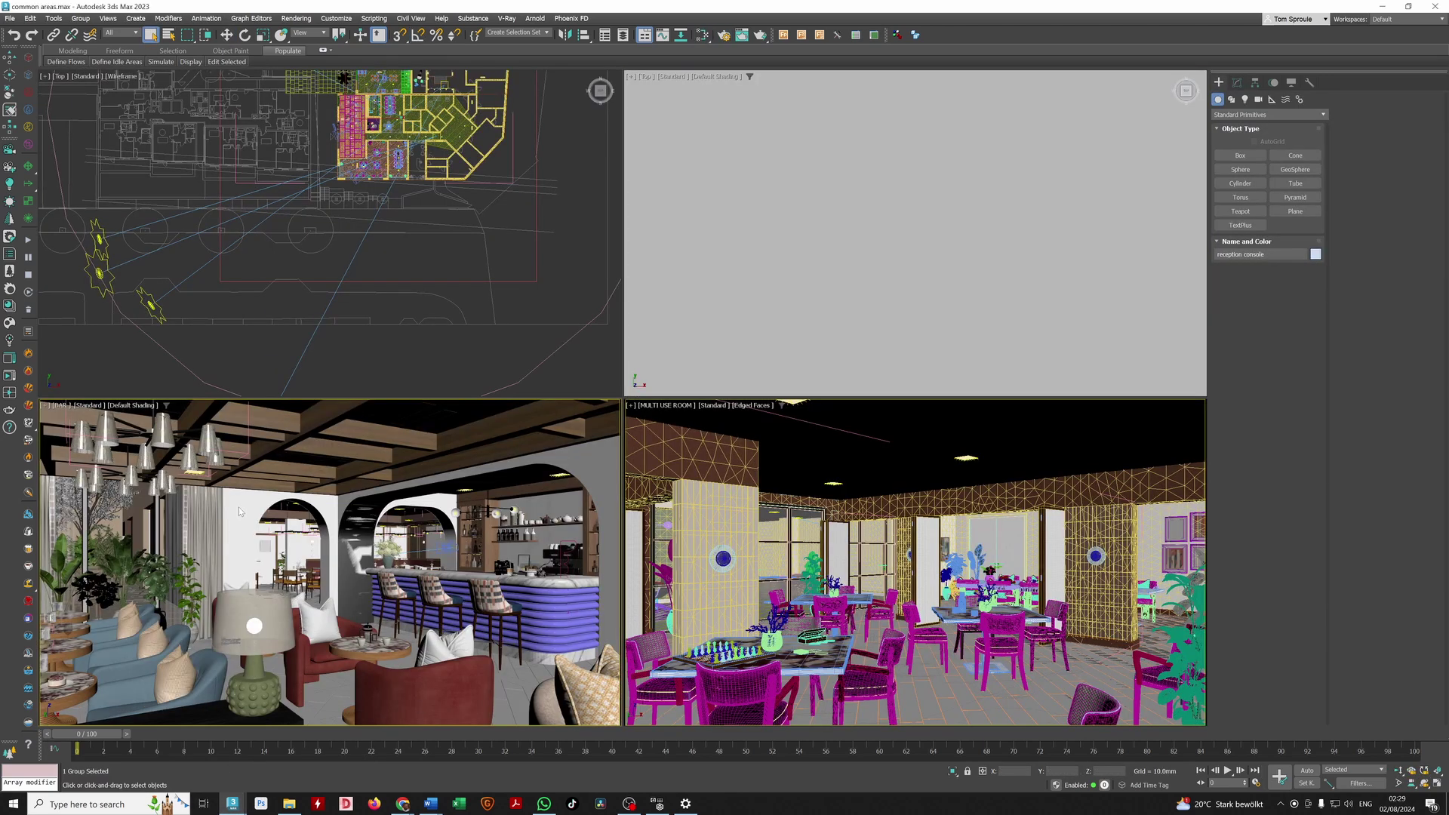
click(60, 409)
click(711, 533)
click(60, 406)
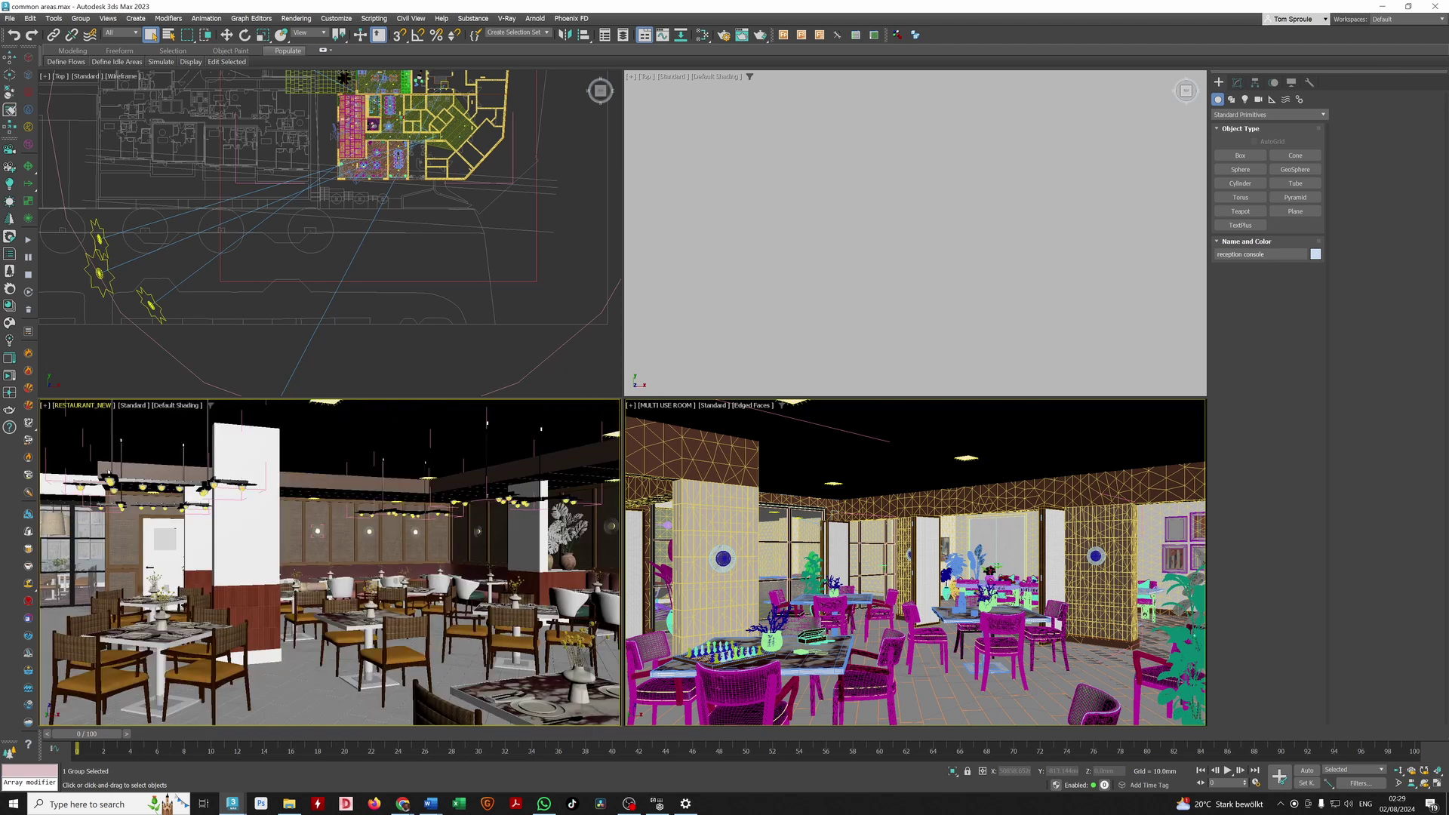
key(alt+w)
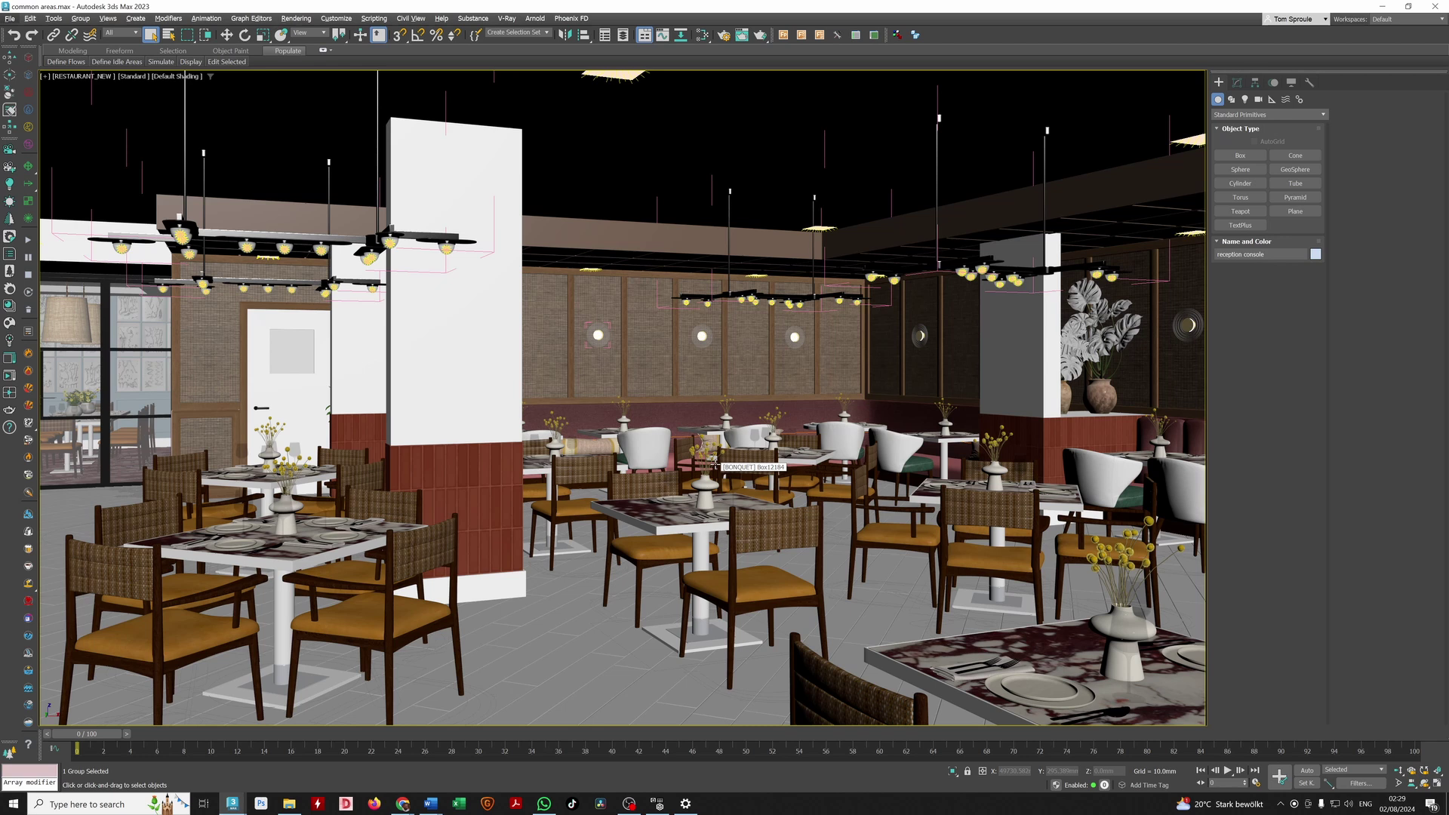
mouse_move(734, 417)
middle_down()
mouse_move(732, 435)
mouse_move(733, 412)
middle_up()
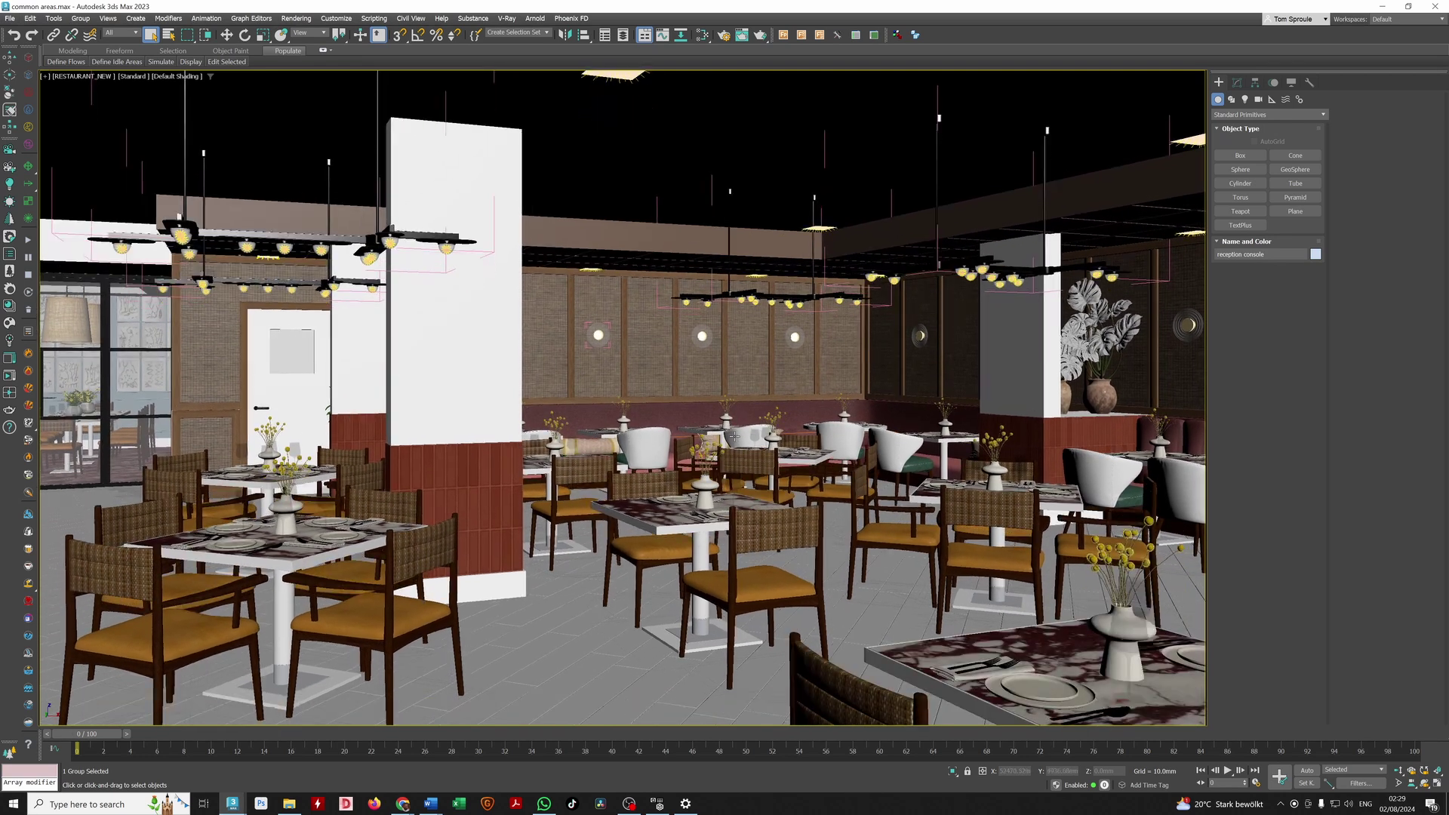
- Select the RESTAURANT_NEW camera, check its height, try raising it above the tables and undo the move
click(70, 76)
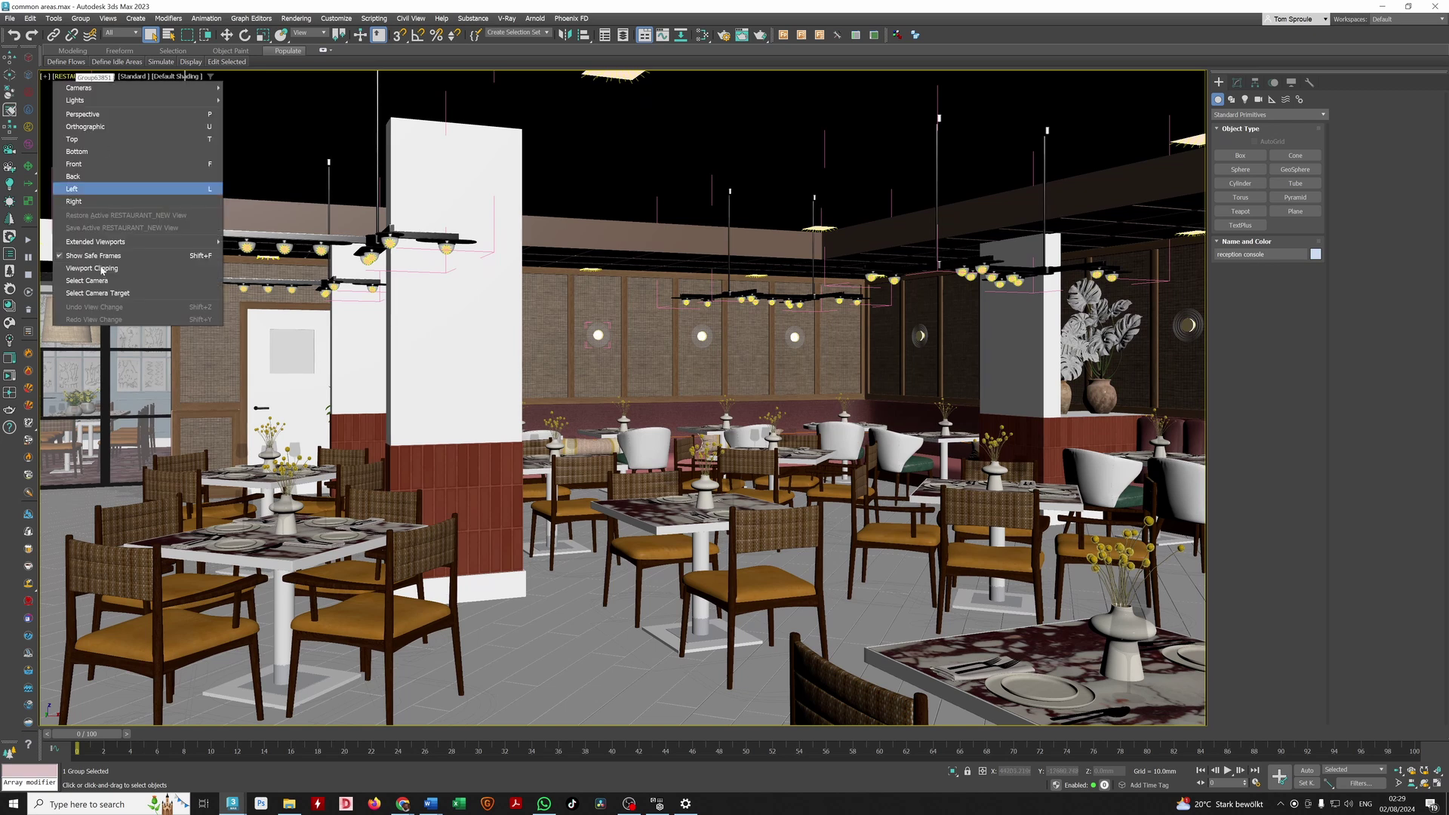
click(96, 280)
key(w)
double_click(1111, 770)
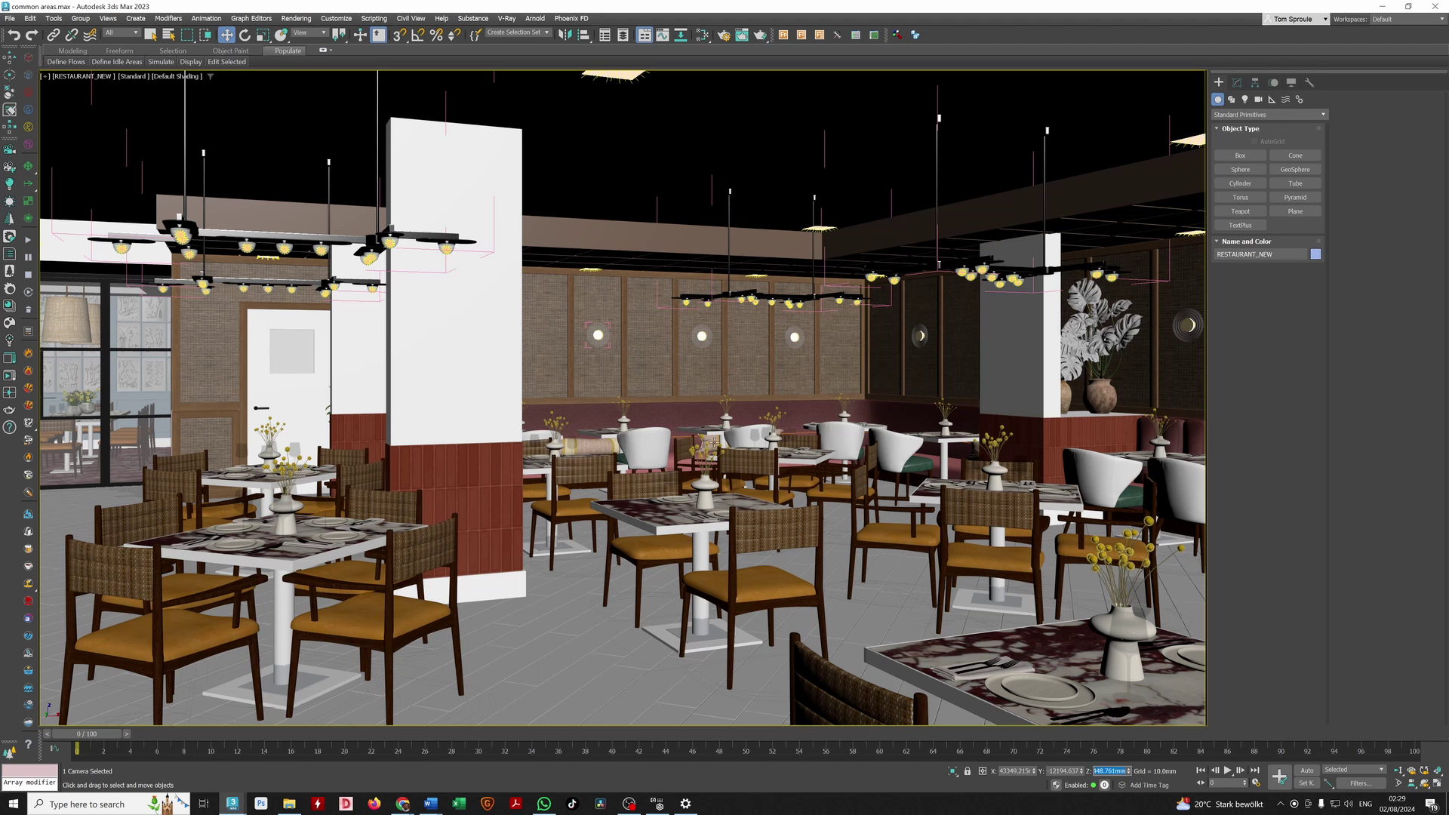
middle_drag(713, 443, 713, 469)
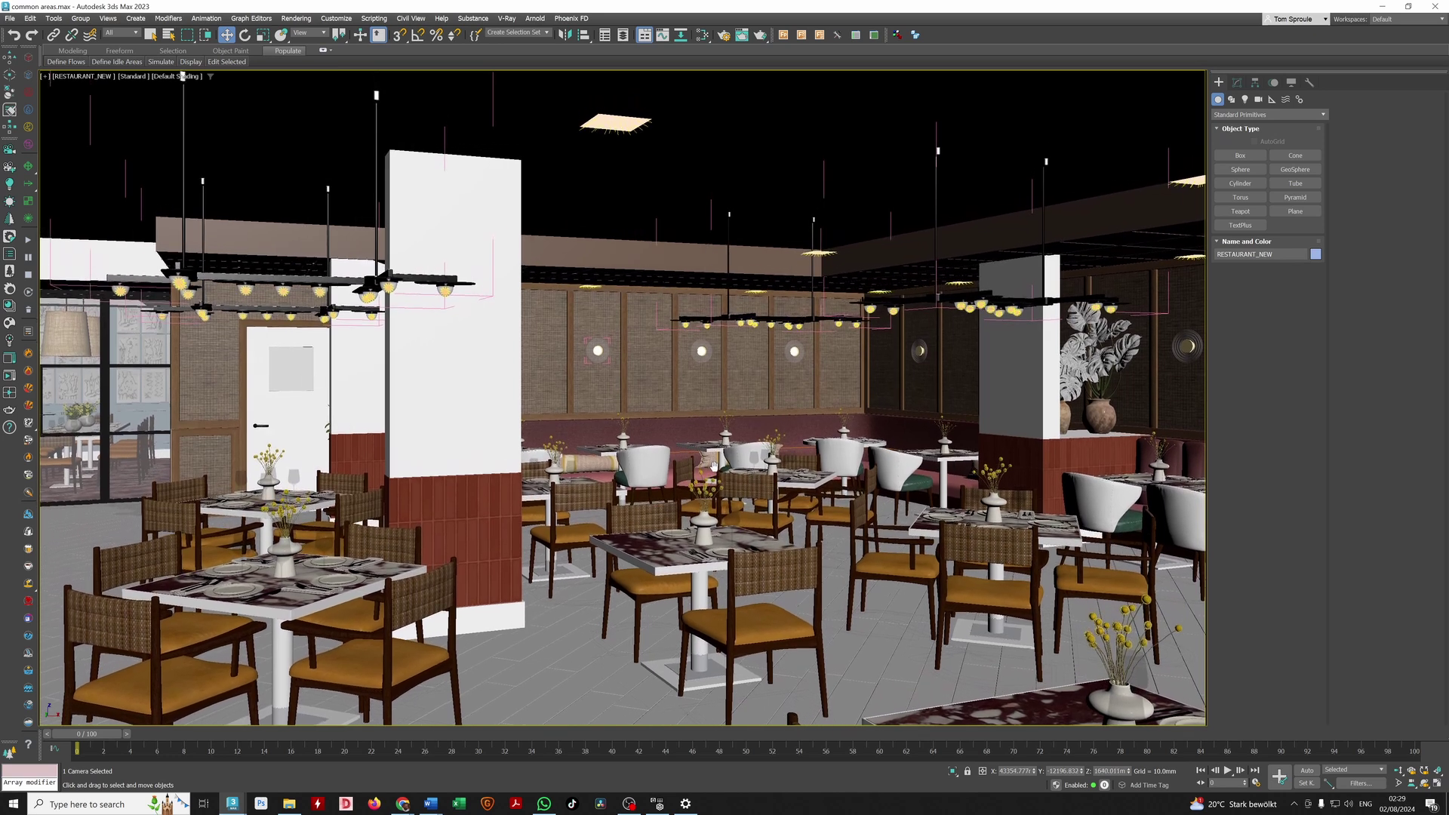
key(ctrl+z)
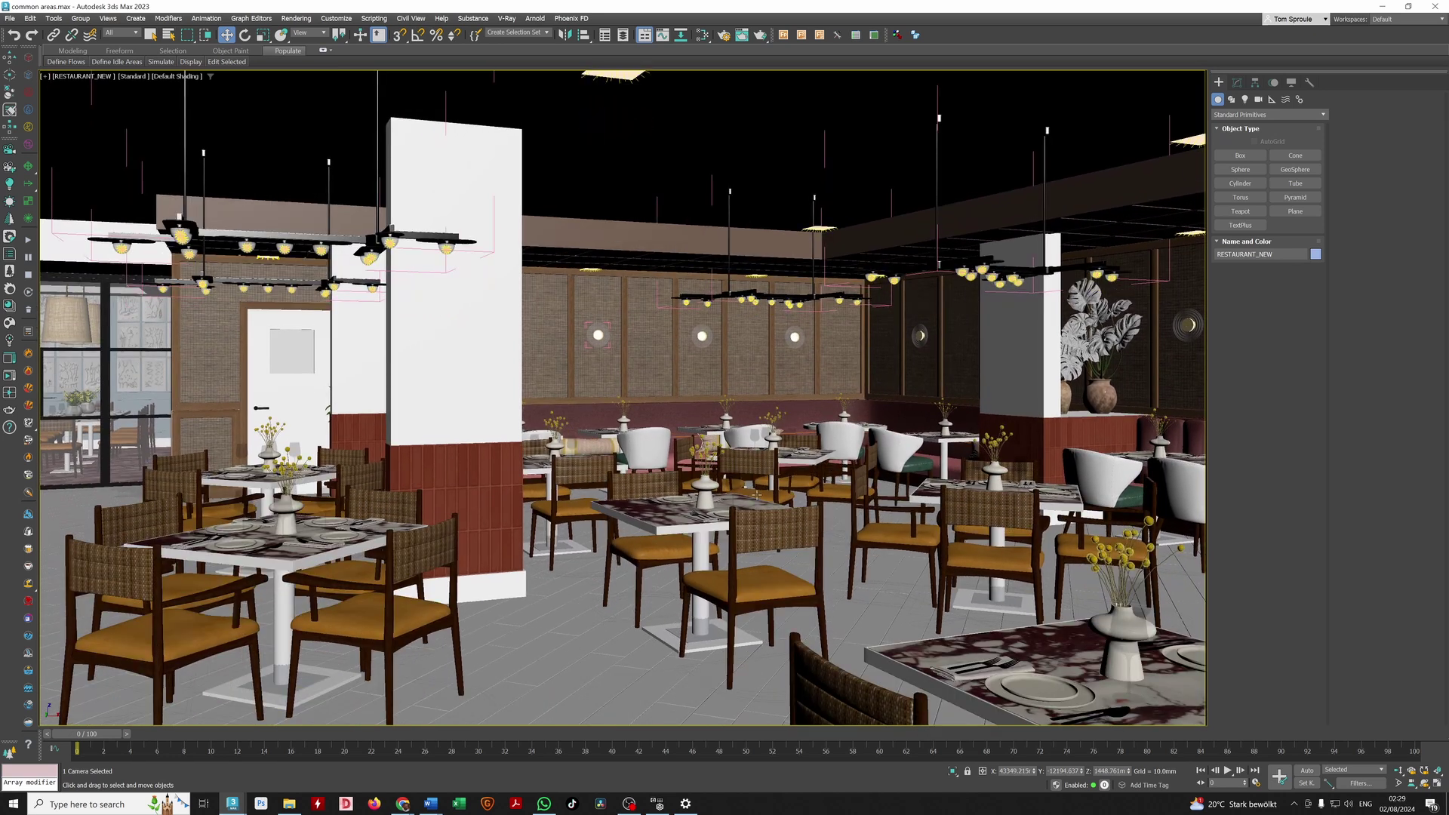
- Pan the RESTAURANT_NEW camera lower and sideways, and shift its target to reframe the dining tables
middle_drag(611, 527, 611, 496)
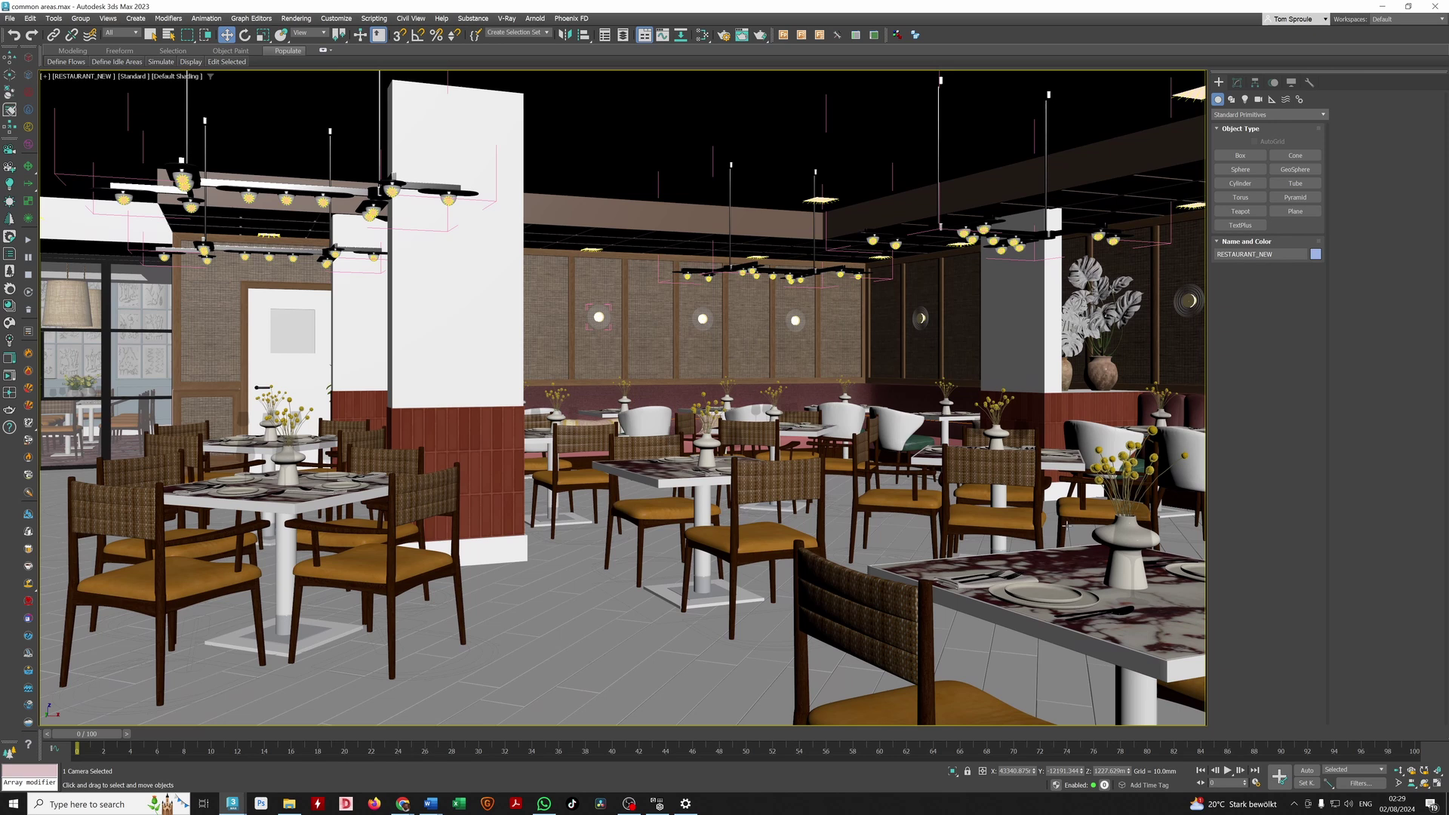
middle_drag(1064, 523, 1008, 526)
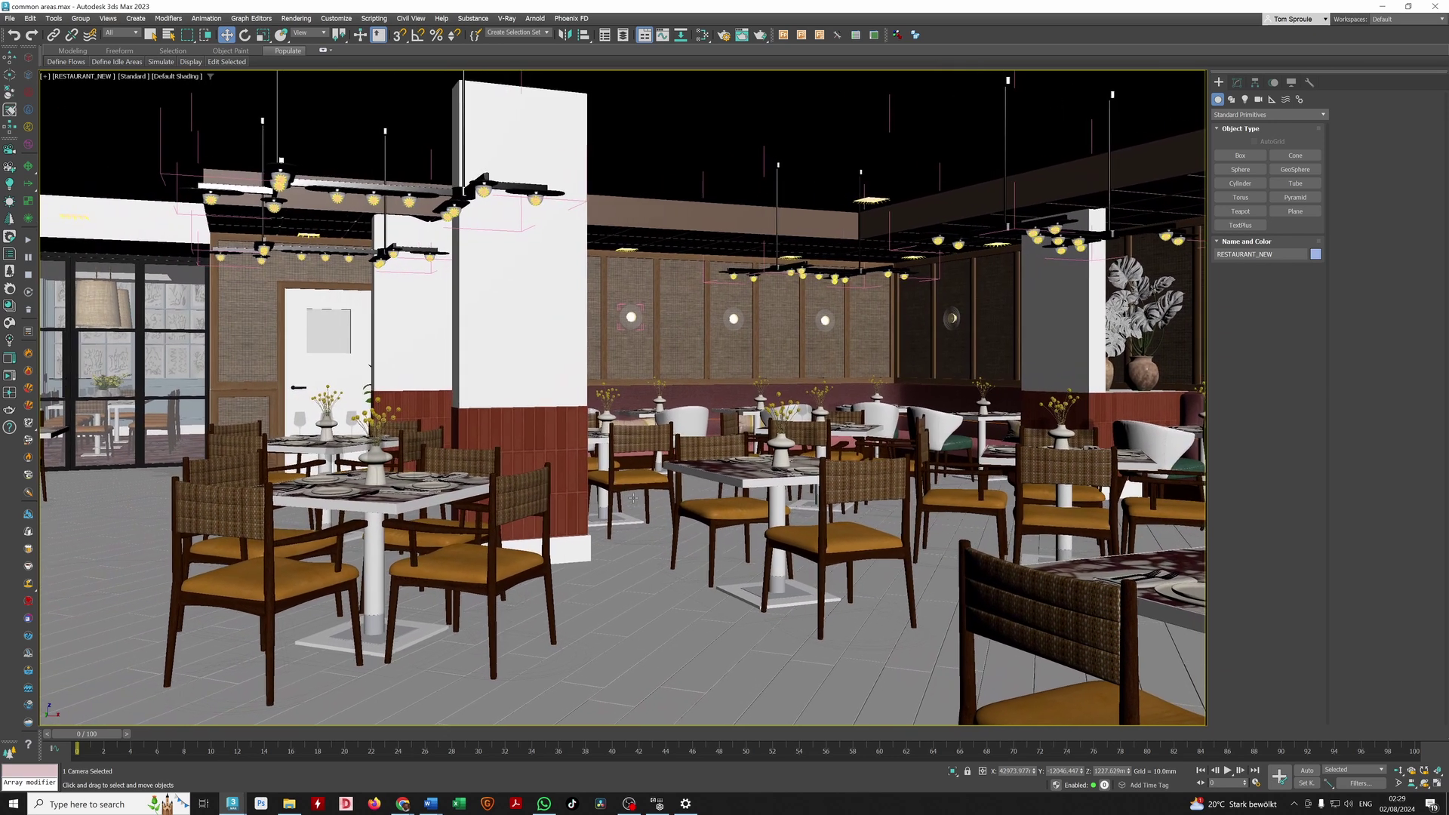
click(82, 76)
click(100, 282)
drag(644, 362, 677, 364)
middle_drag(659, 421, 727, 427)
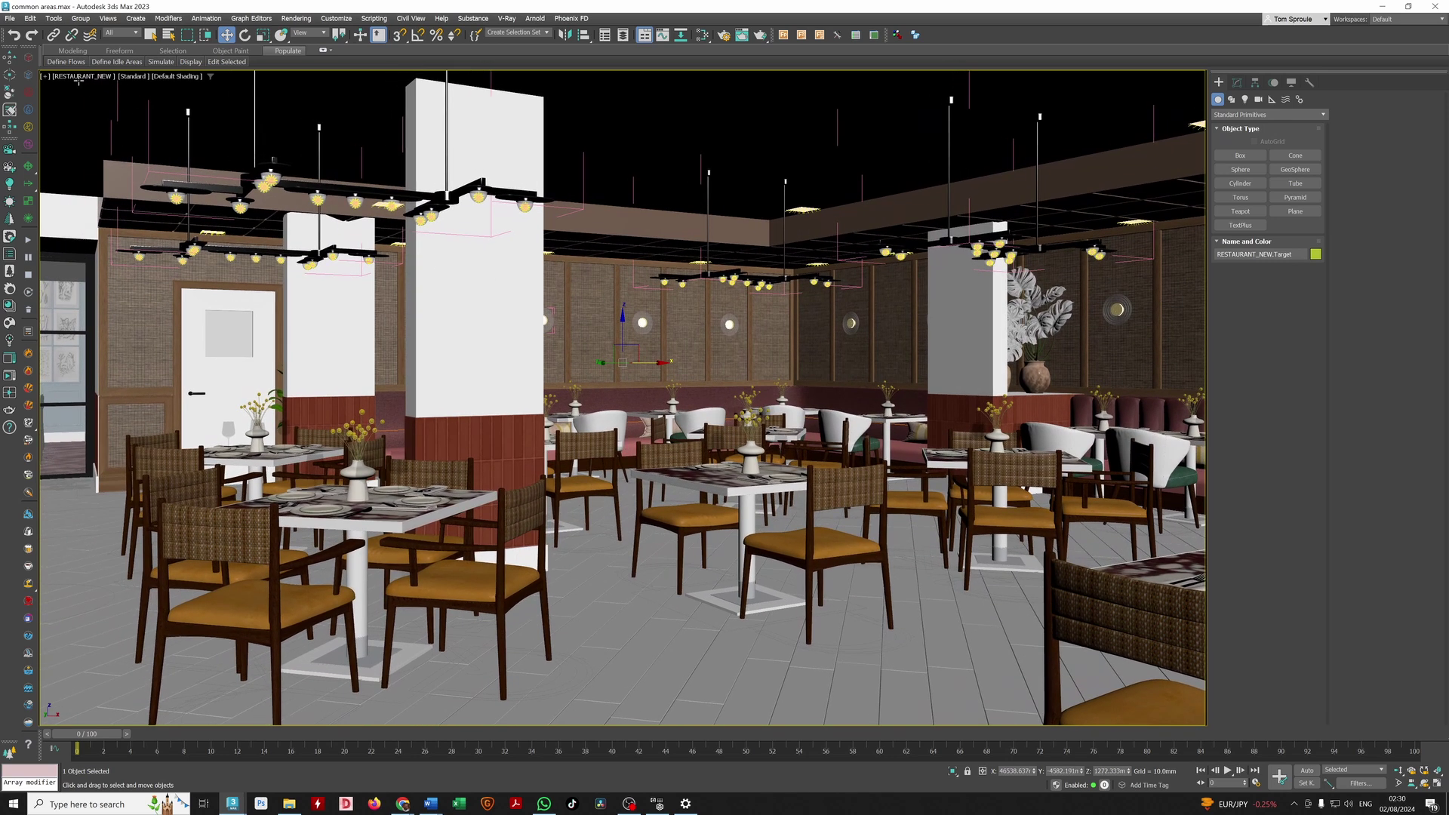
- Restore the four-viewport layout with the RESTAURANT_NEW camera selected and move the camera slightly sideways in the Top view
click(78, 77)
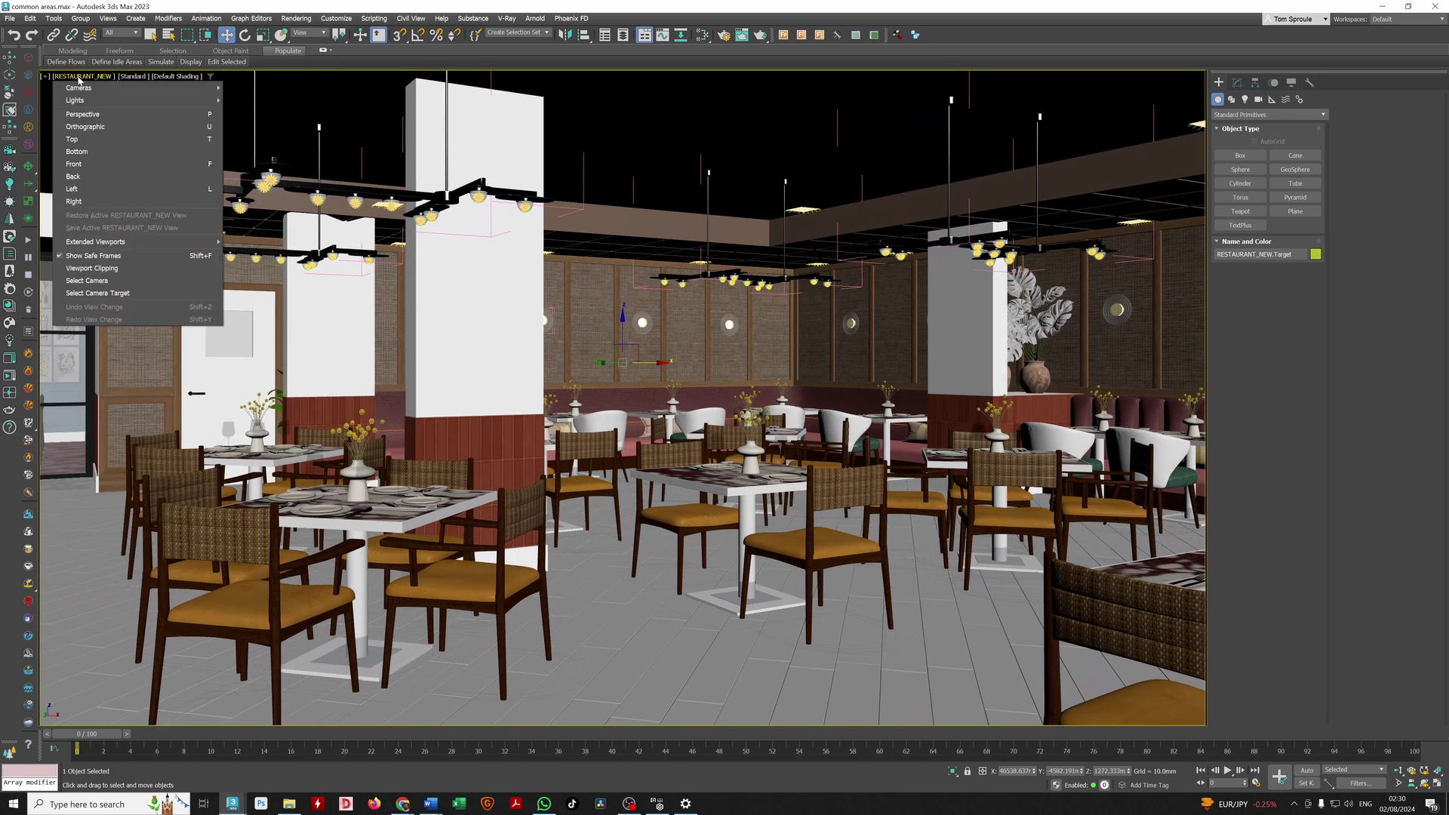
click(83, 282)
key(alt+w)
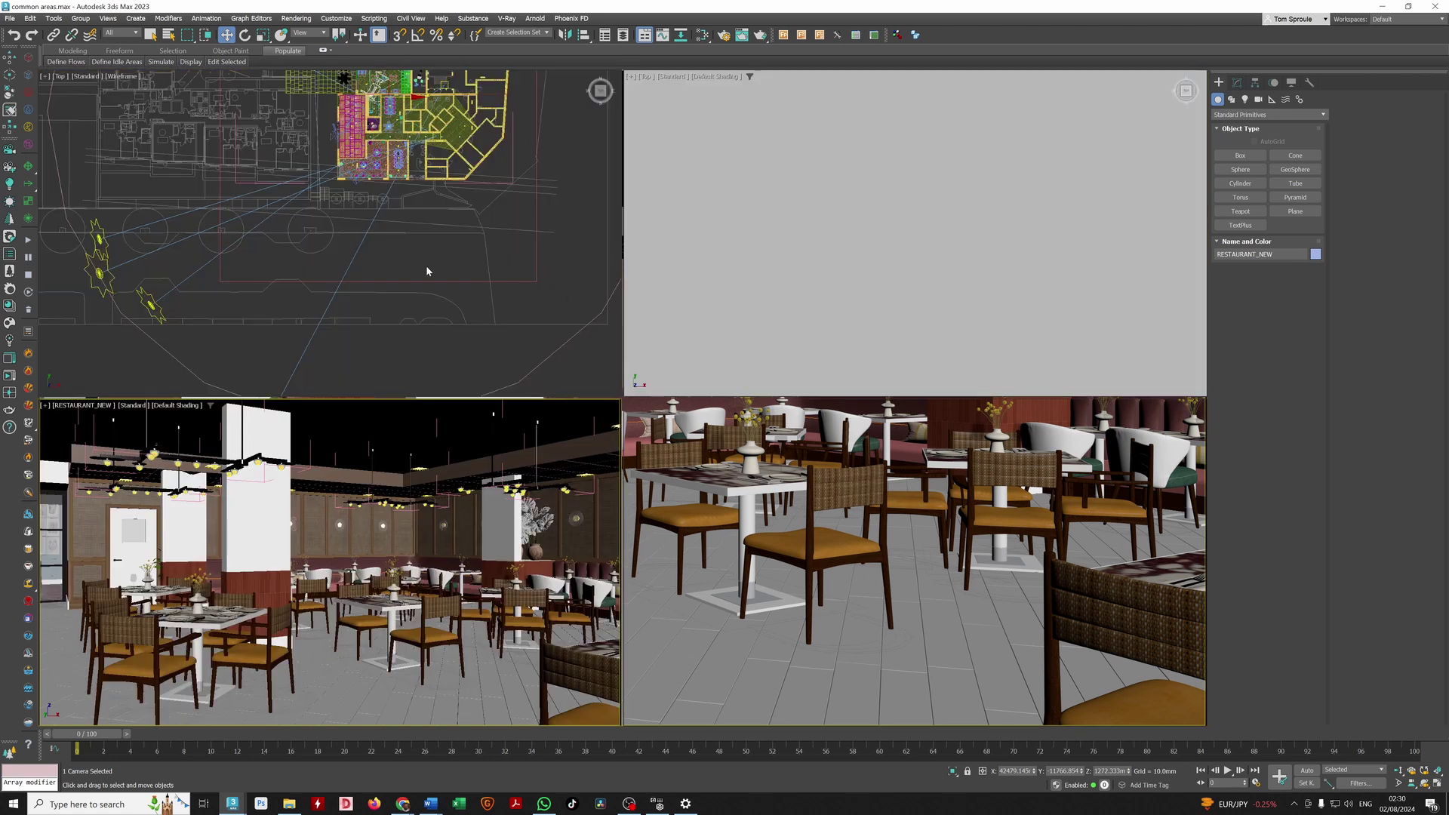
scroll(407, 266, up, 5)
scroll(408, 266, down, 1)
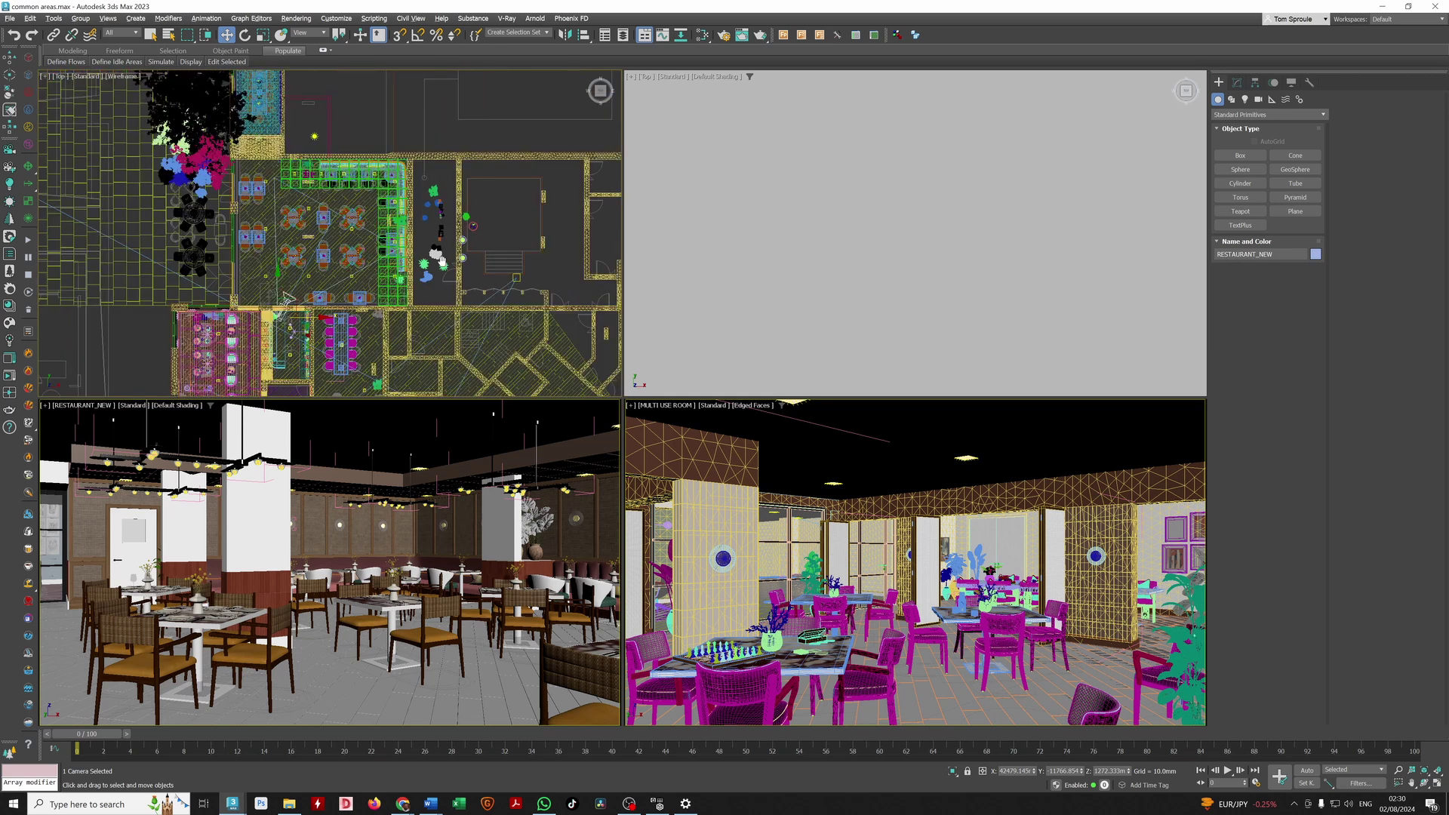
scroll(438, 266, down, 1)
scroll(439, 267, up, 6)
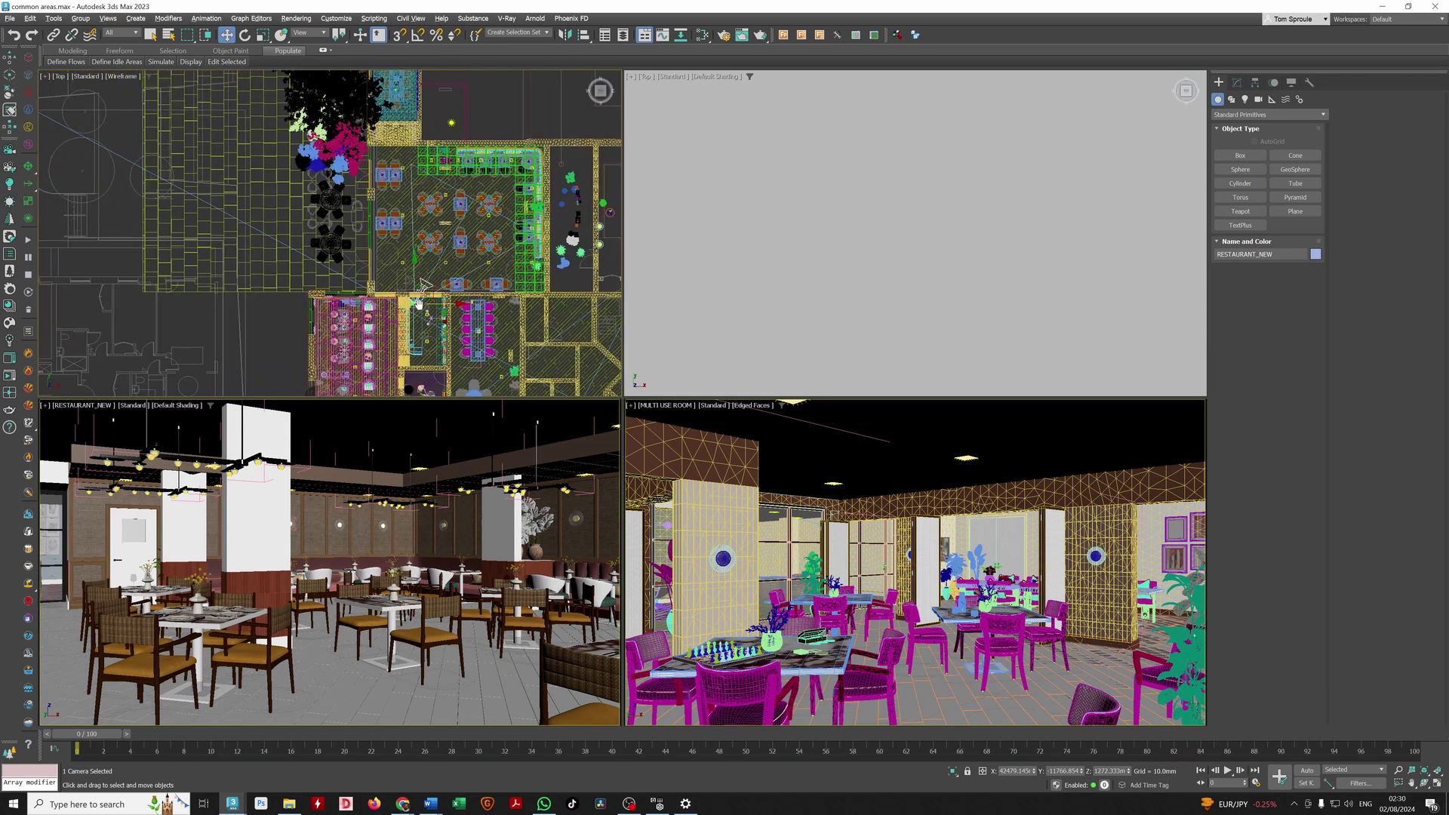
middle_drag(381, 353, 409, 330)
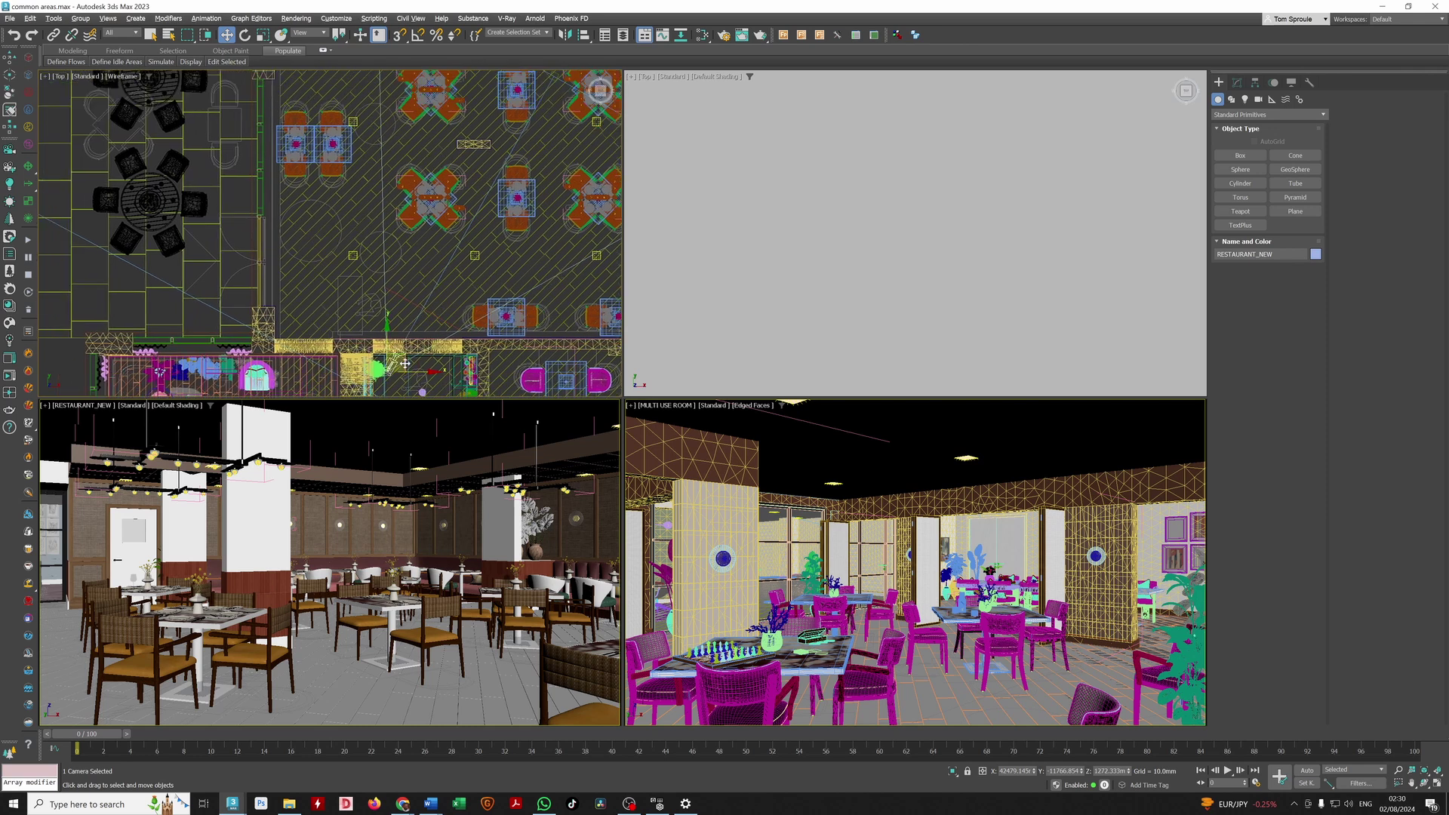
drag(403, 355, 382, 353)
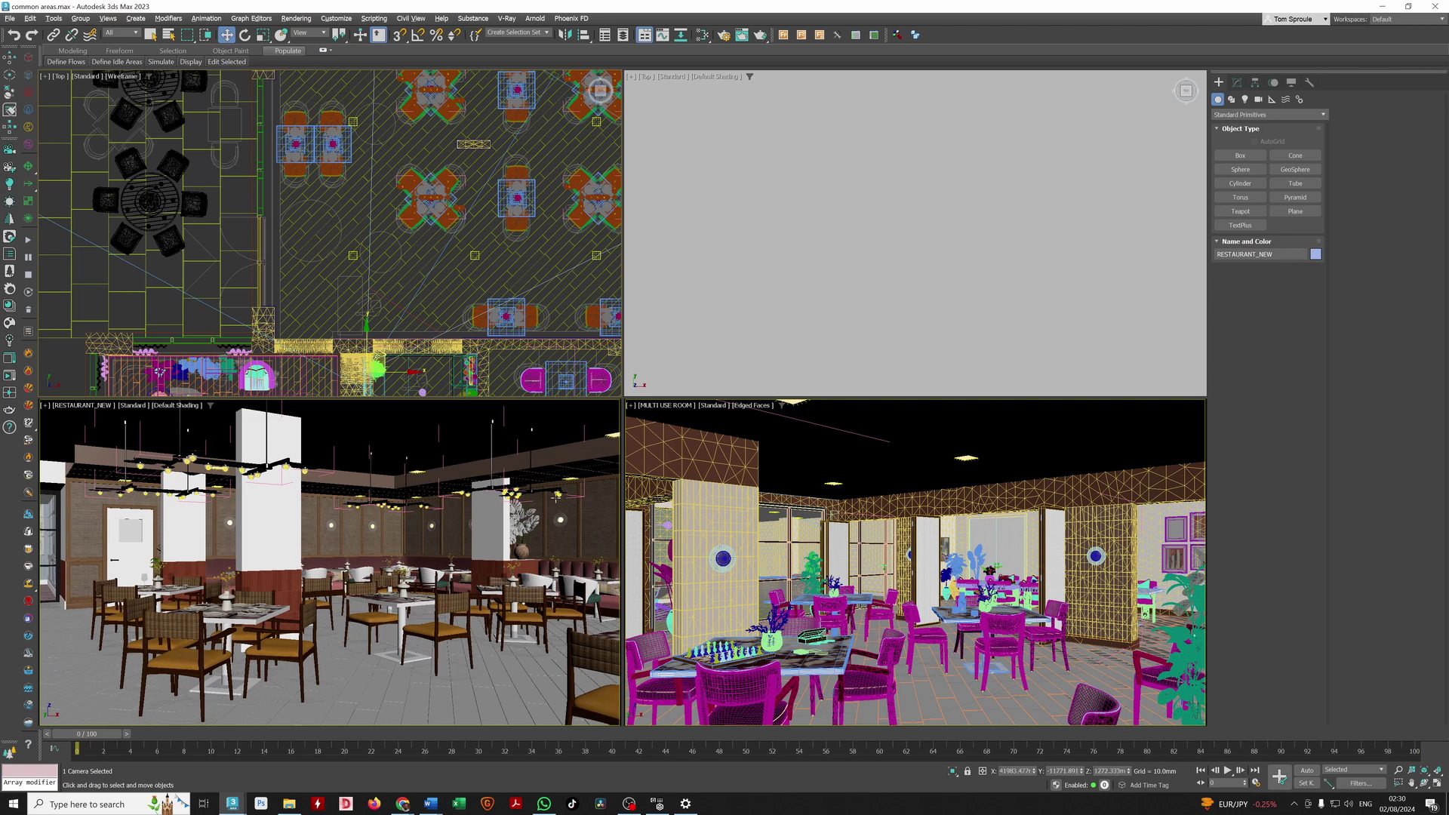
- Select the RESTAURANT_NEW camera's target and shift it slightly in the Top view to adjust the framing
click(83, 405)
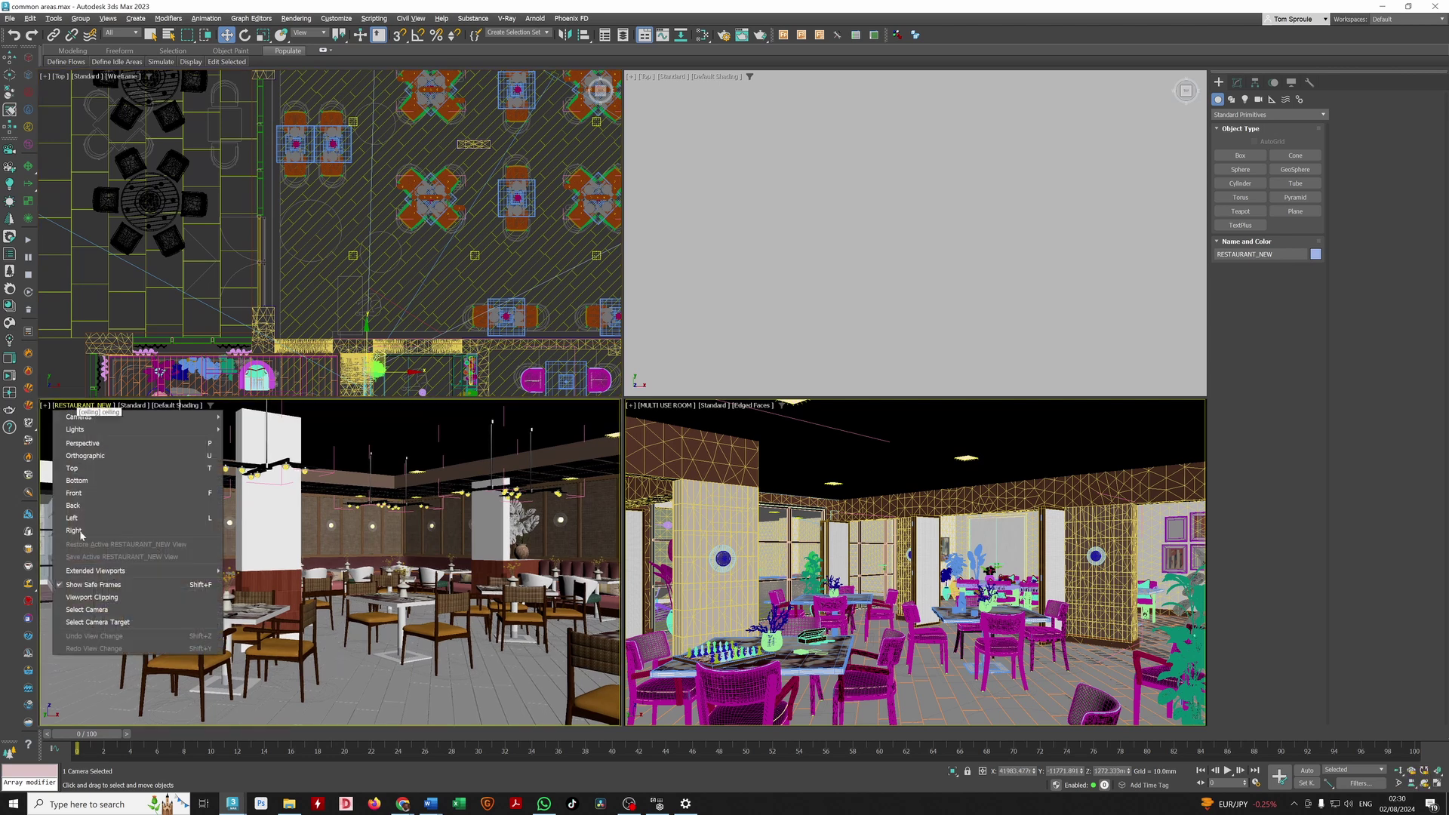
click(97, 622)
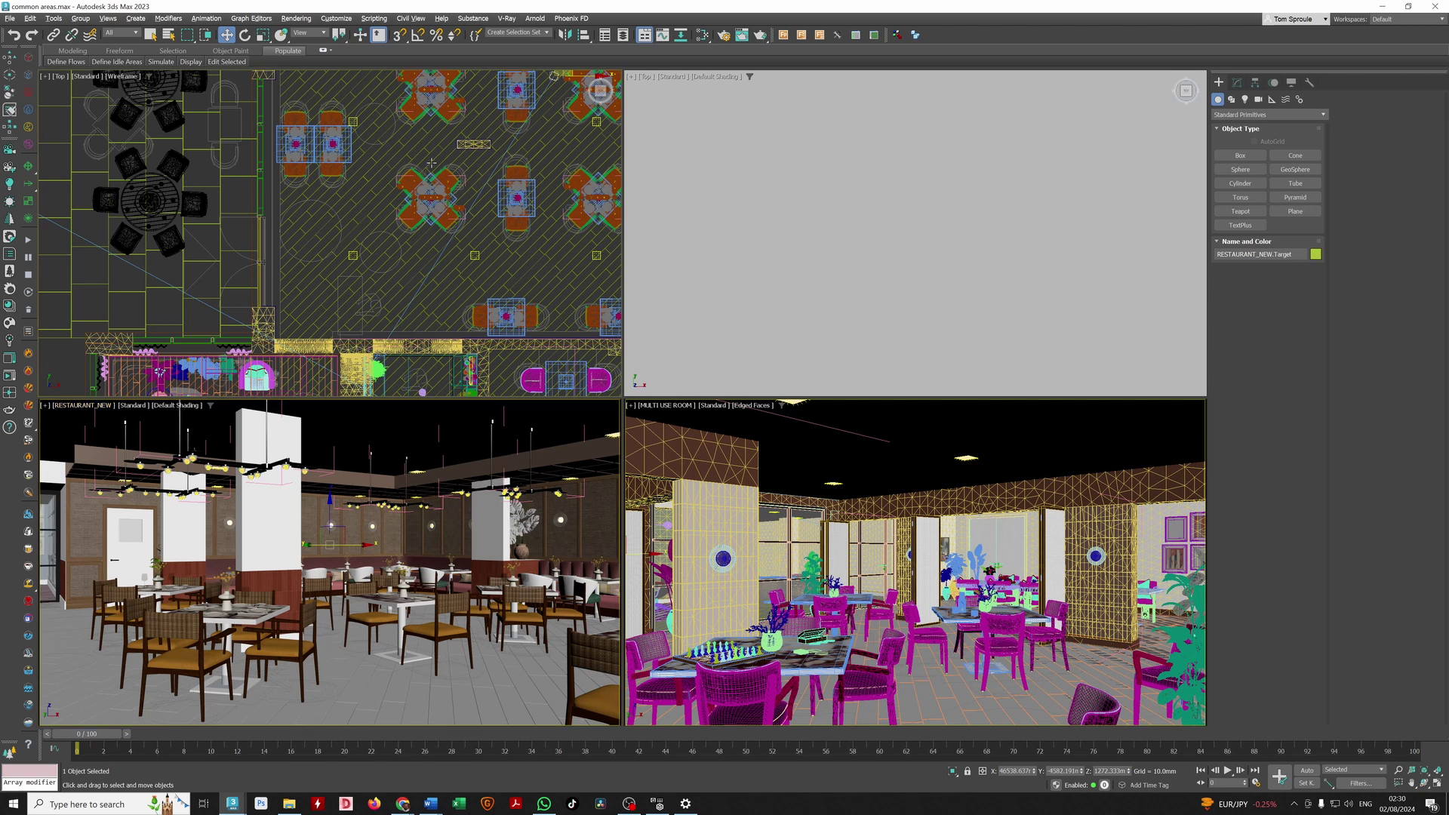
scroll(431, 163, down, 5)
drag(462, 189, 464, 186)
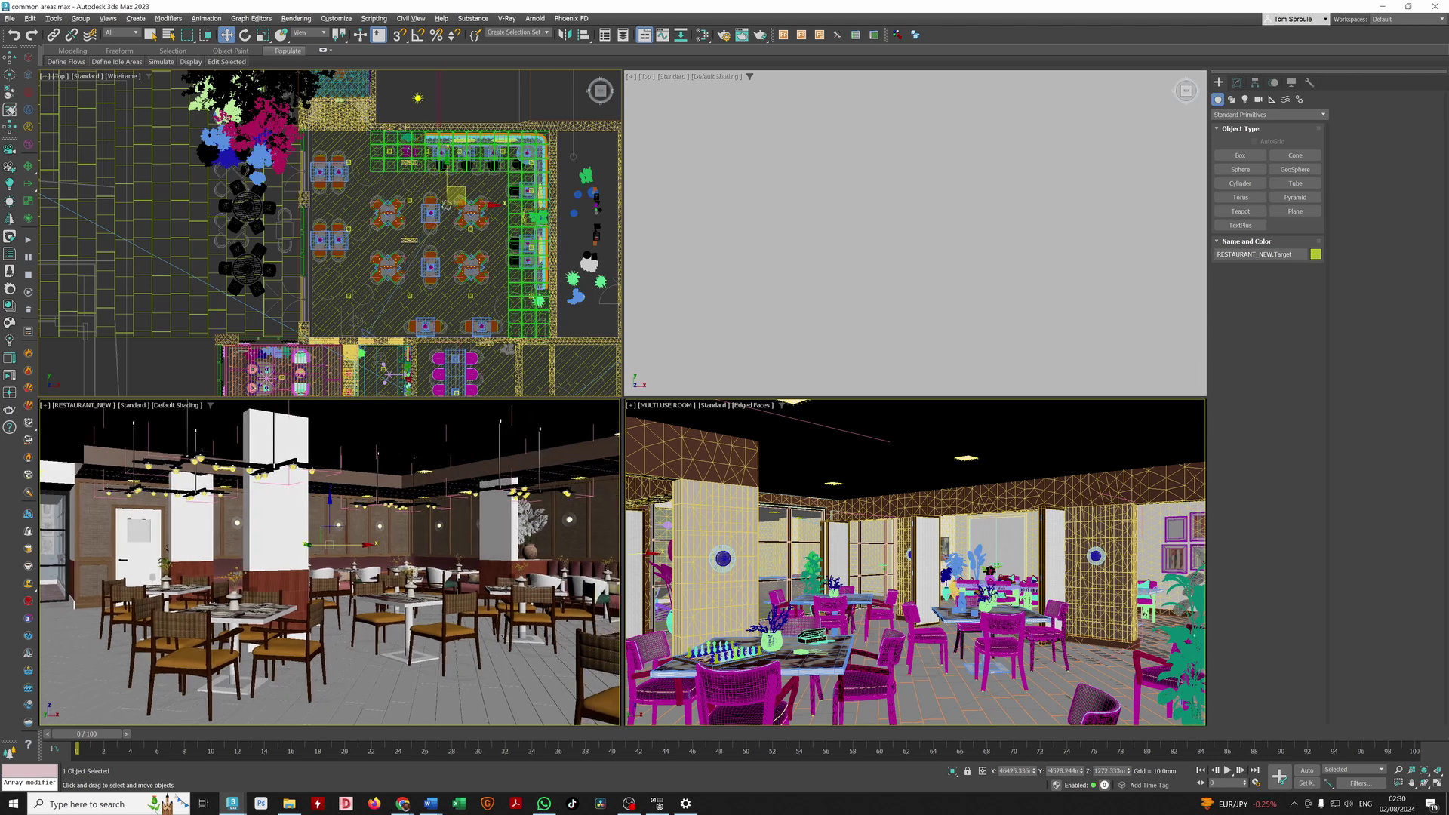
- Start a Corona interactive render of the RESTAURANT_NEW camera view from the render setup's Scene settings
click(723, 36)
click(941, 257)
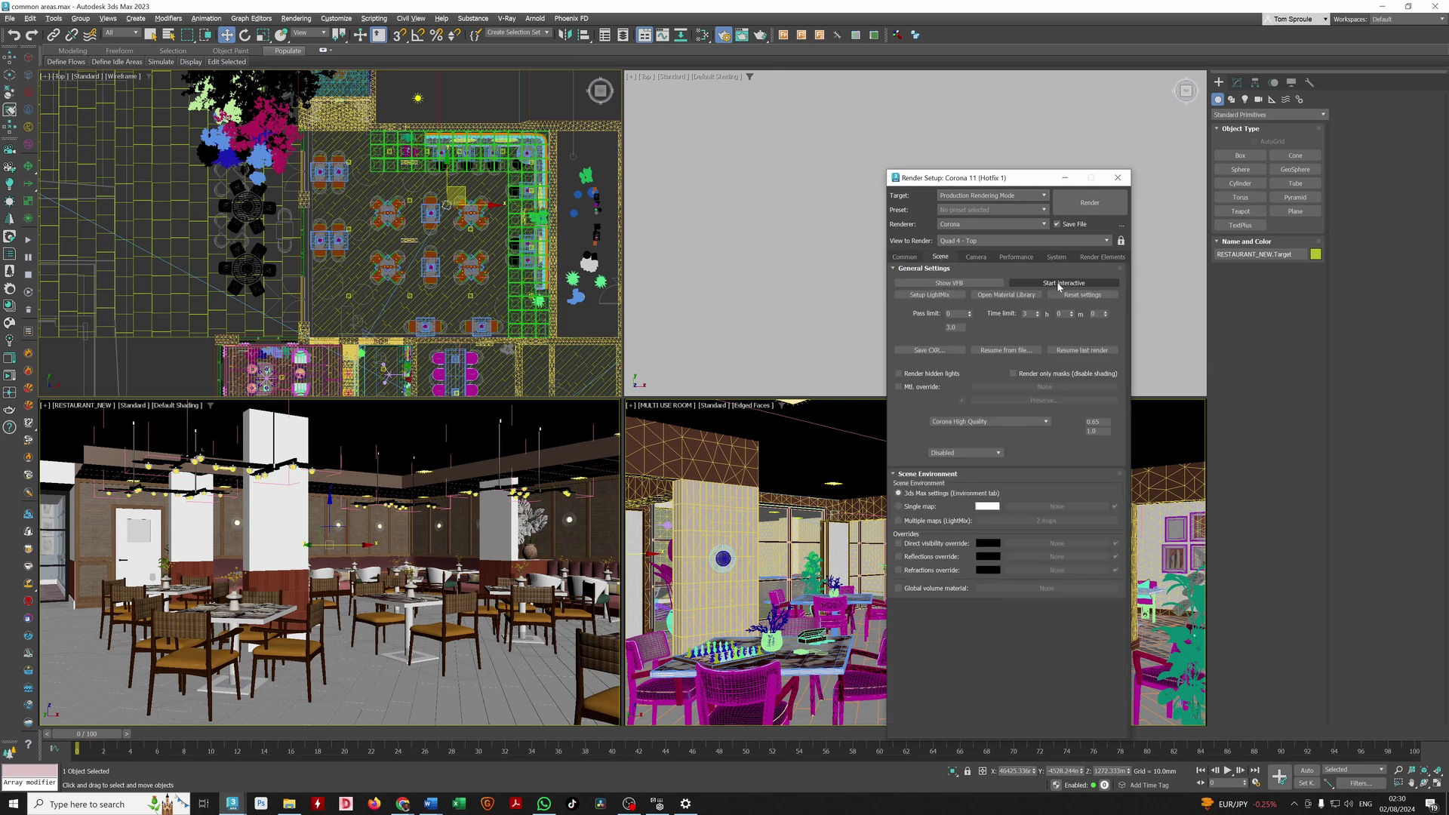
click(1058, 284)
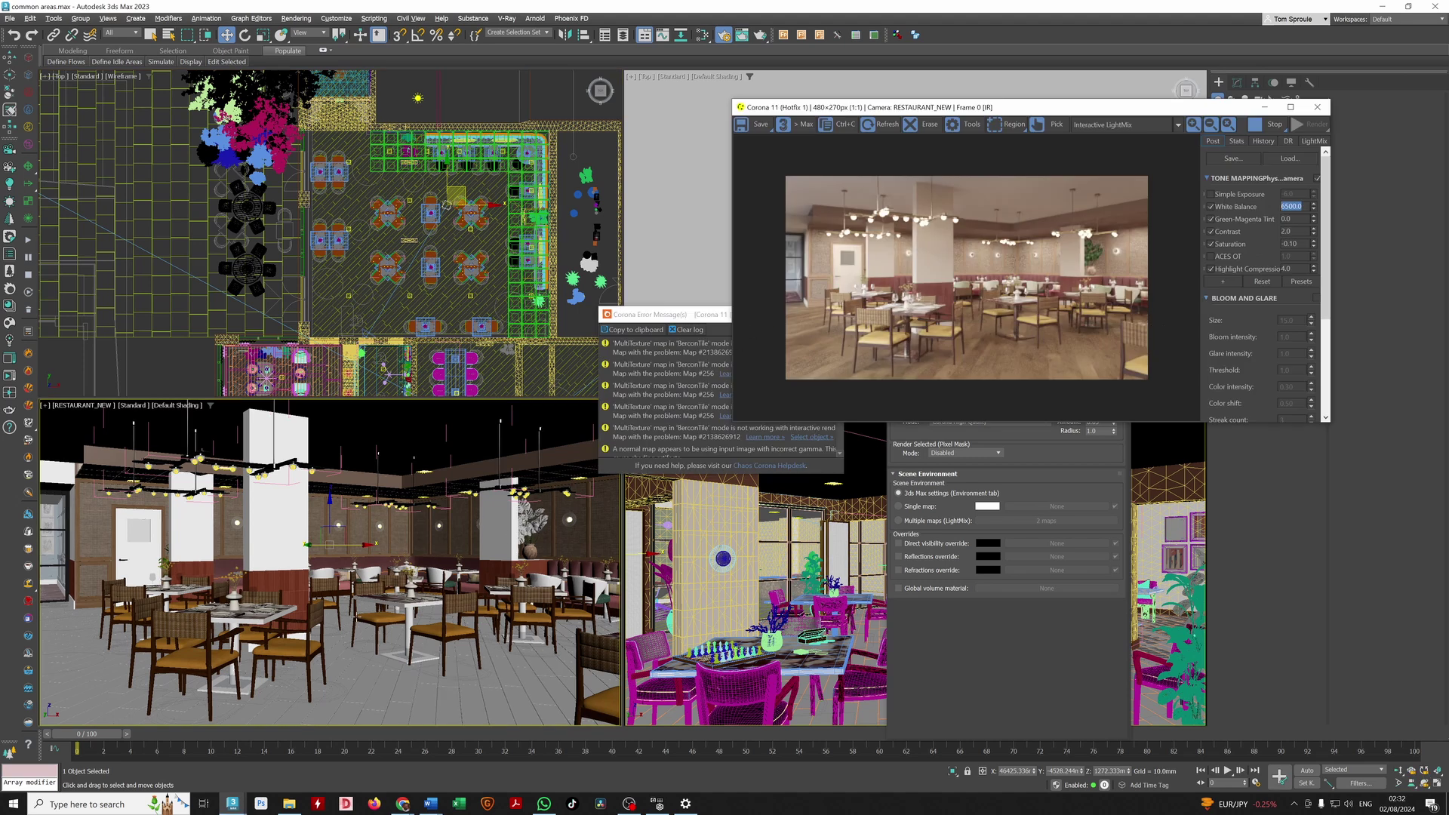
- Select the RESTAURANT_NEW camera and move it in the Top view to the restaurant corner nearest the round black tables
click(362, 317)
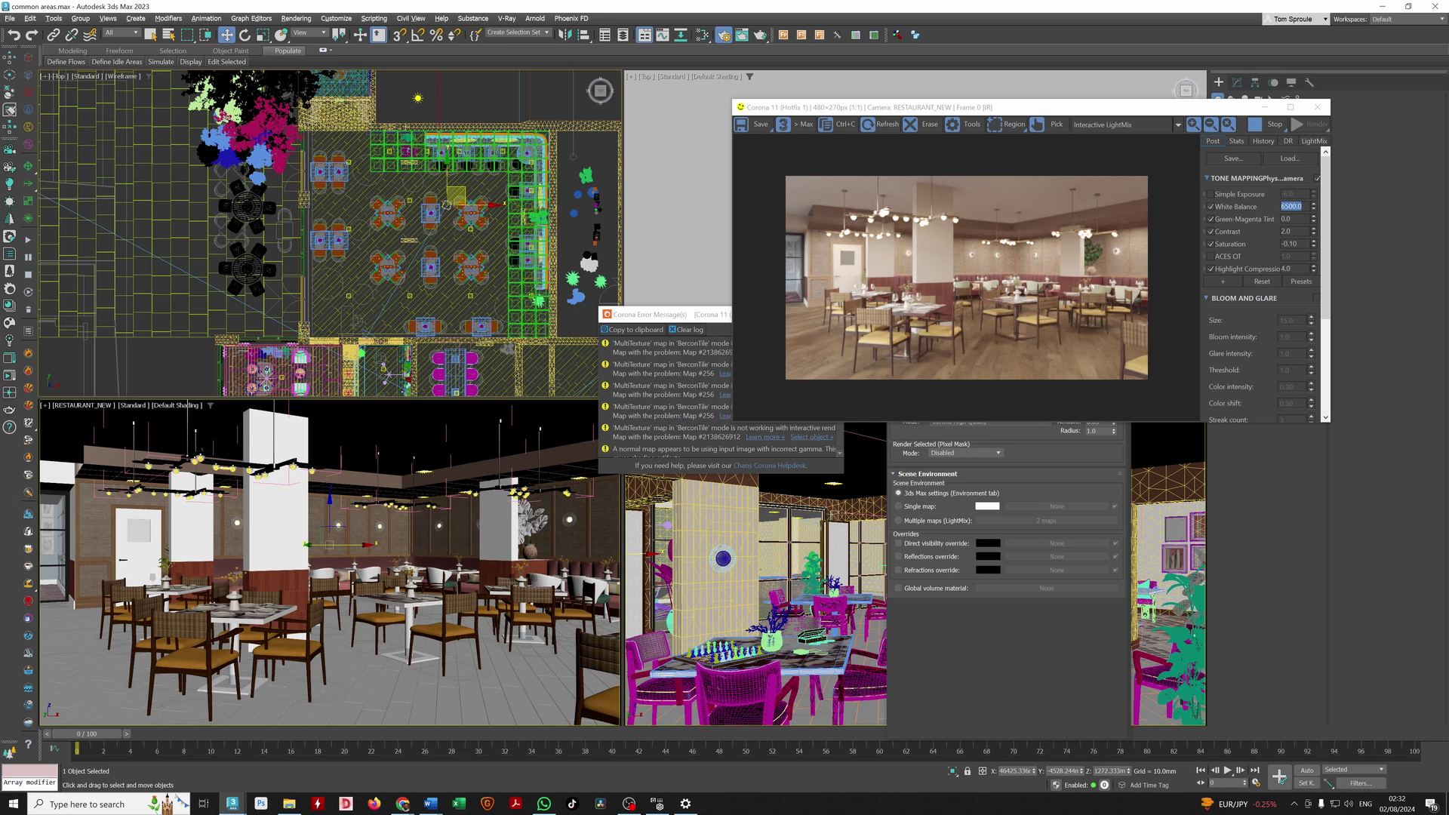
middle_drag(446, 204, 79, 409)
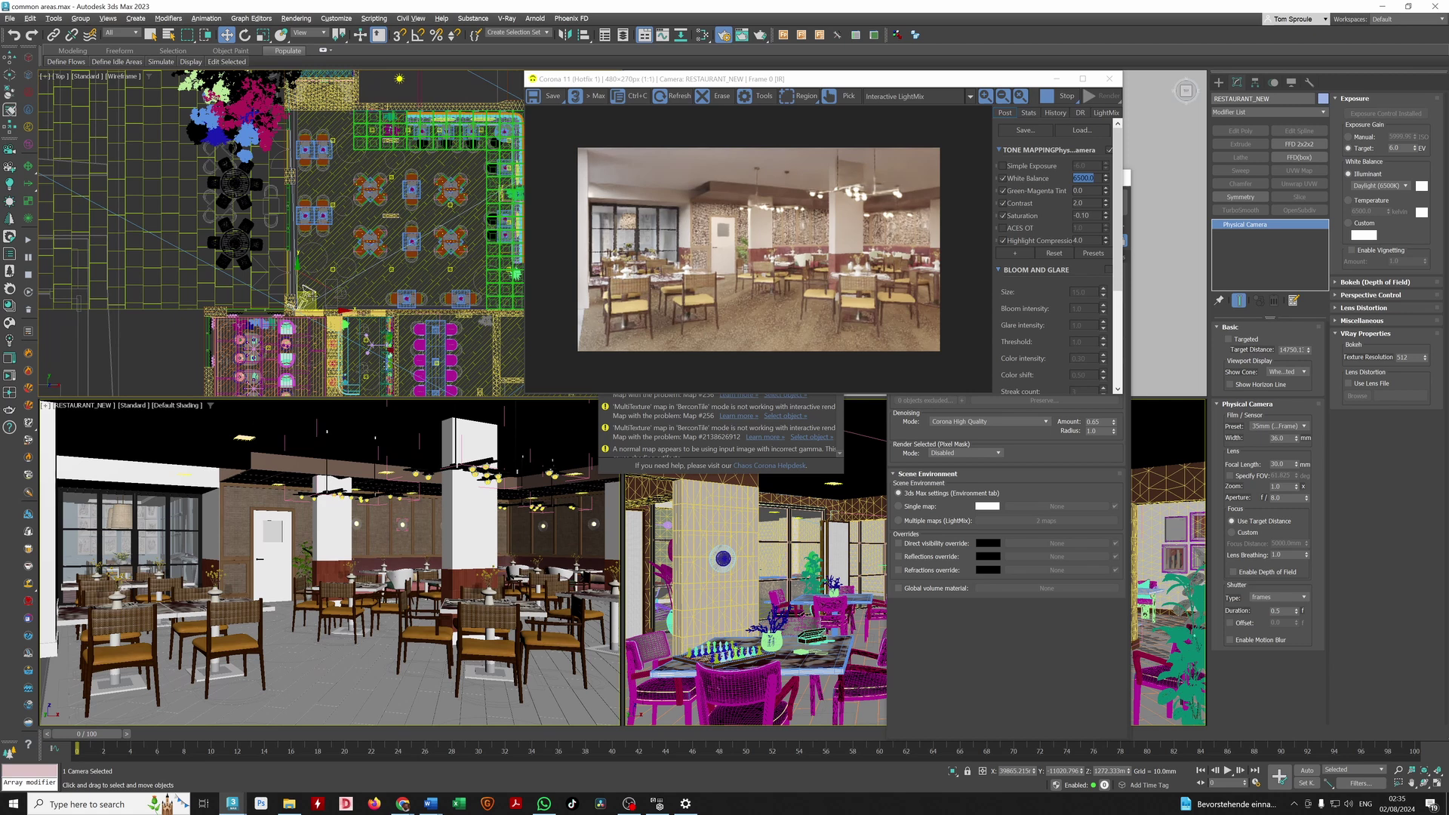
drag(316, 296, 324, 312)
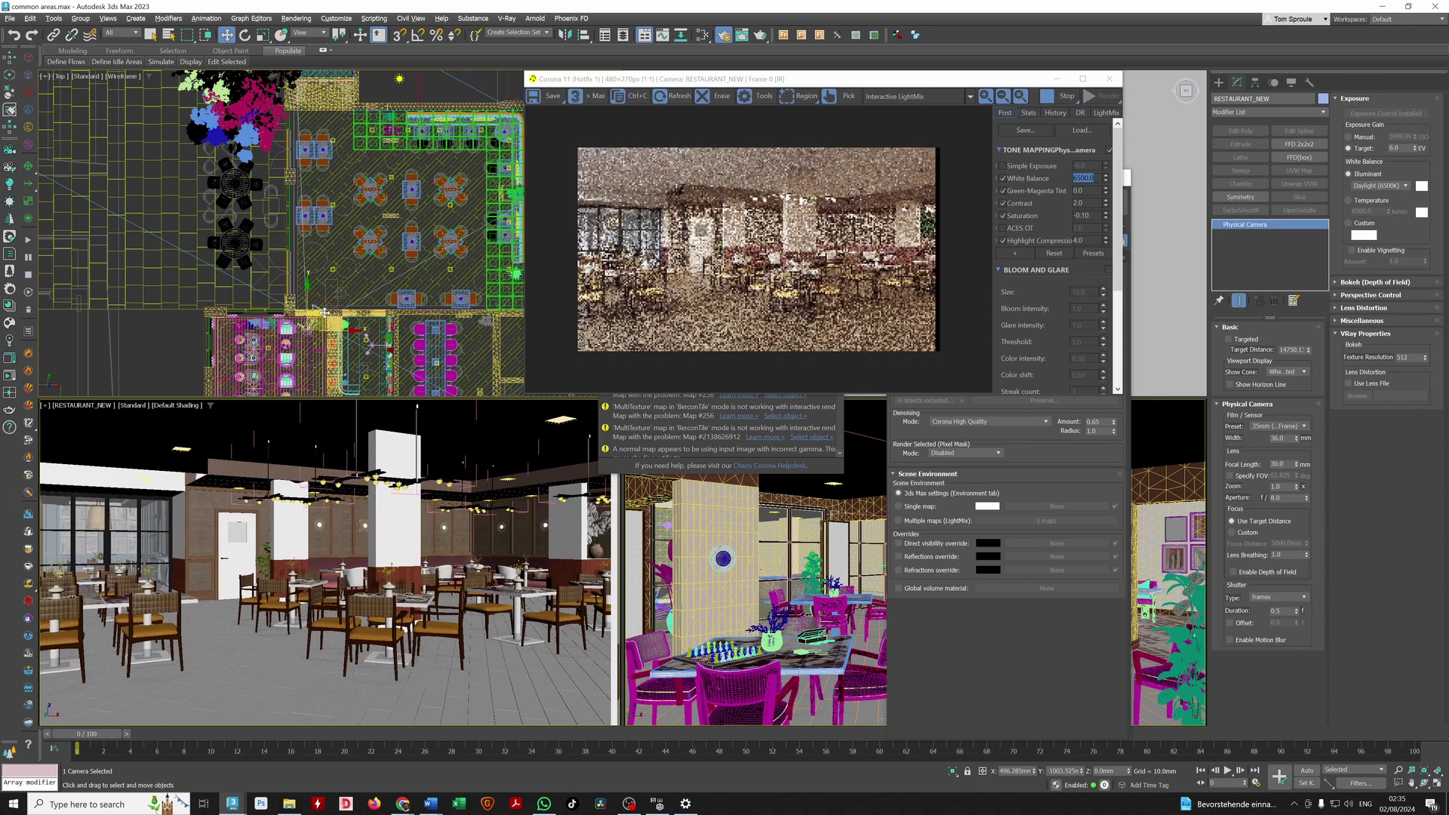
scroll(341, 220, up, 3)
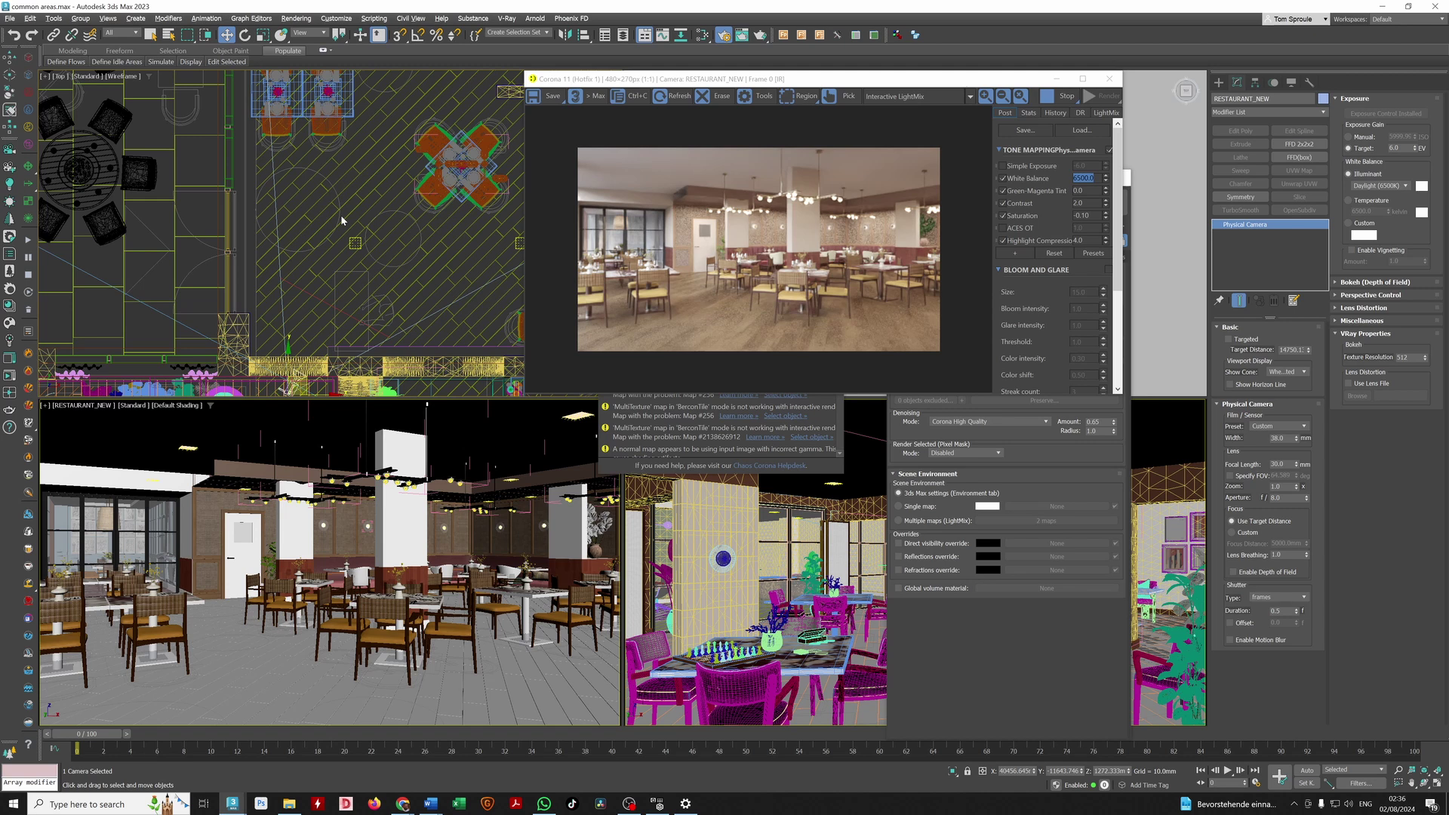
middle_drag(341, 214, 308, 553)
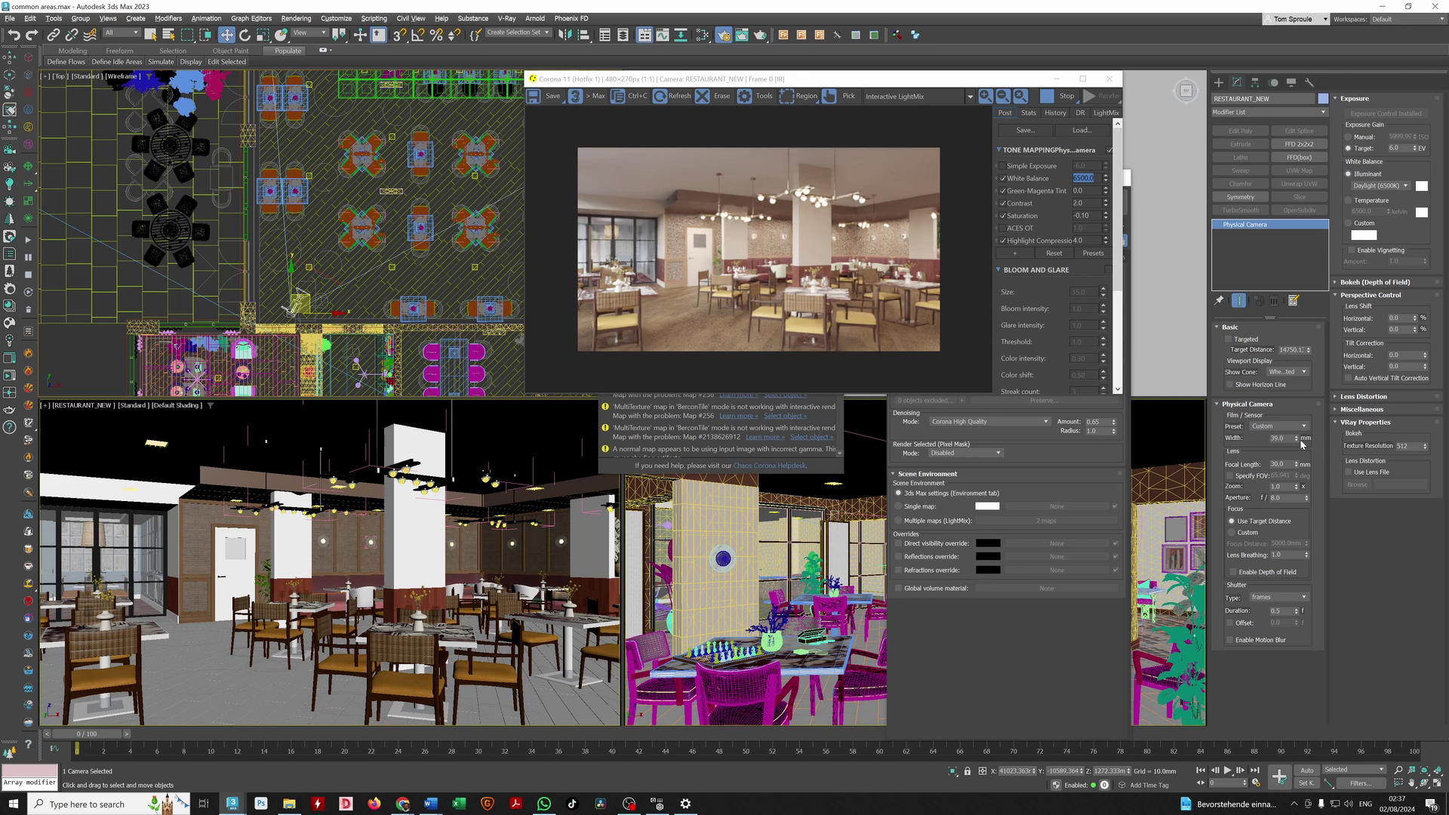
- Set the RESTAURANT_NEW camera's sensor width to 42 mm, shift it slightly in the Top view and lower it
drag(1297, 439, 1297, 408)
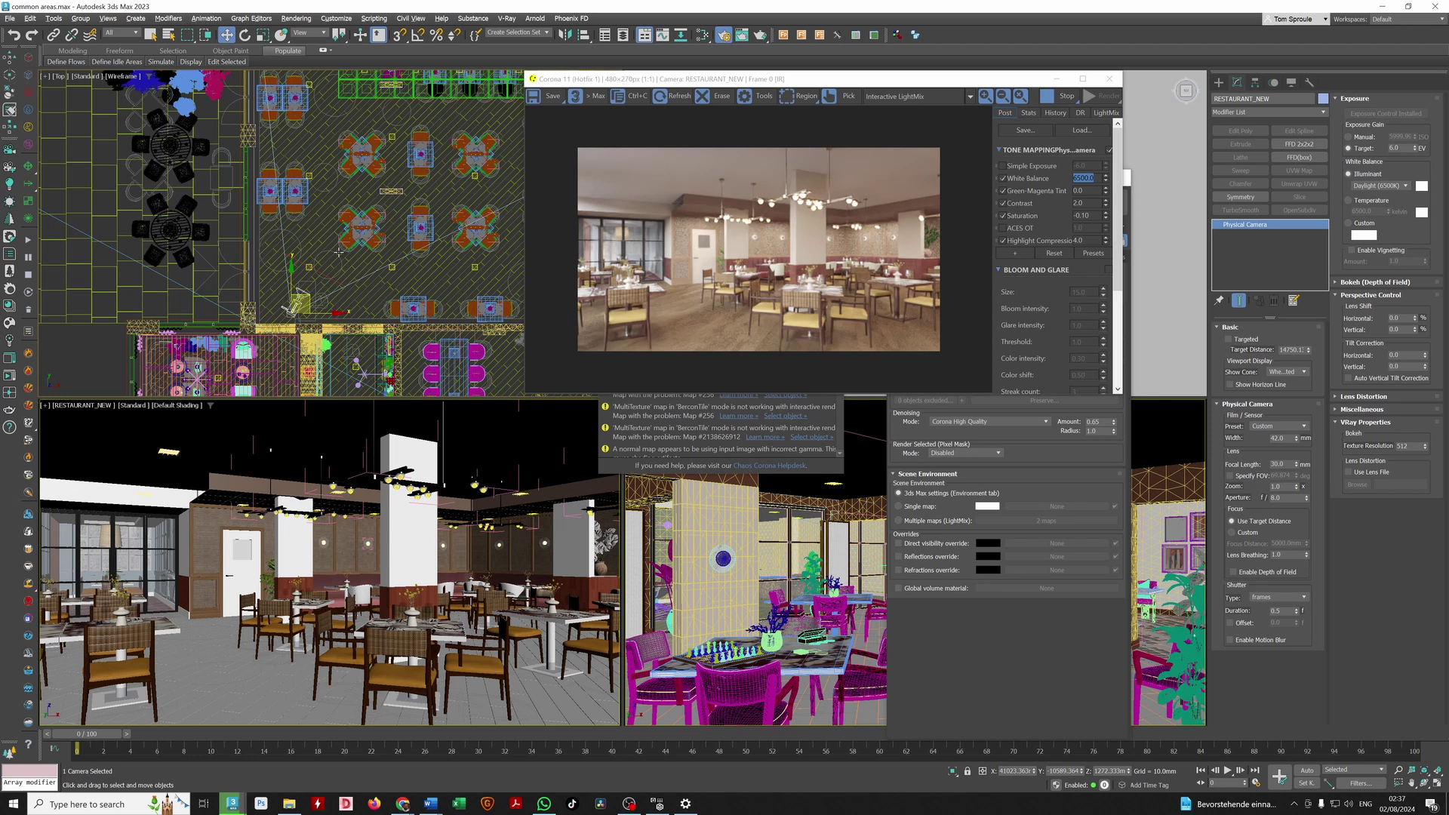
scroll(338, 252, down, 2)
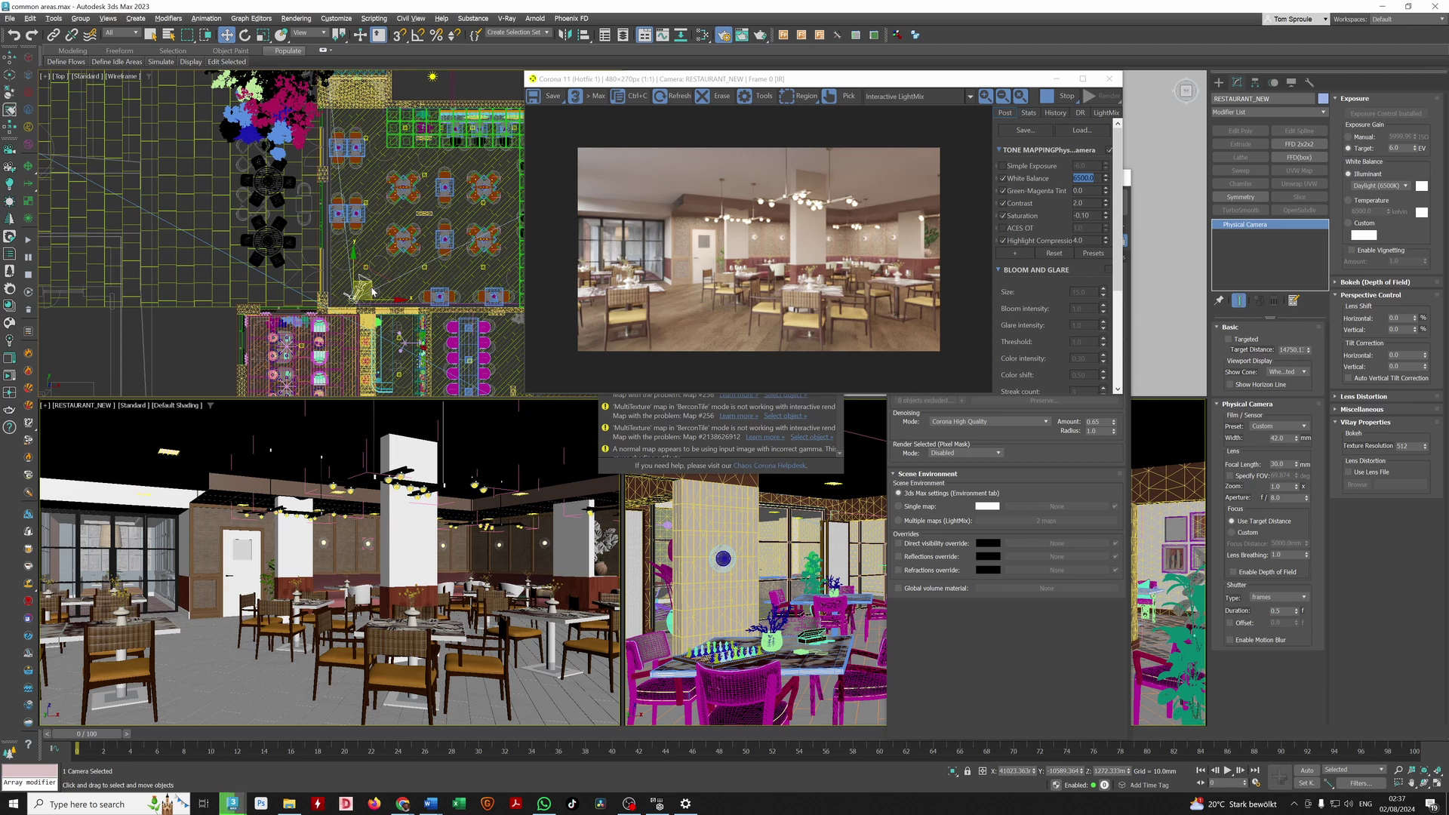
right_click(337, 305)
key(Escape)
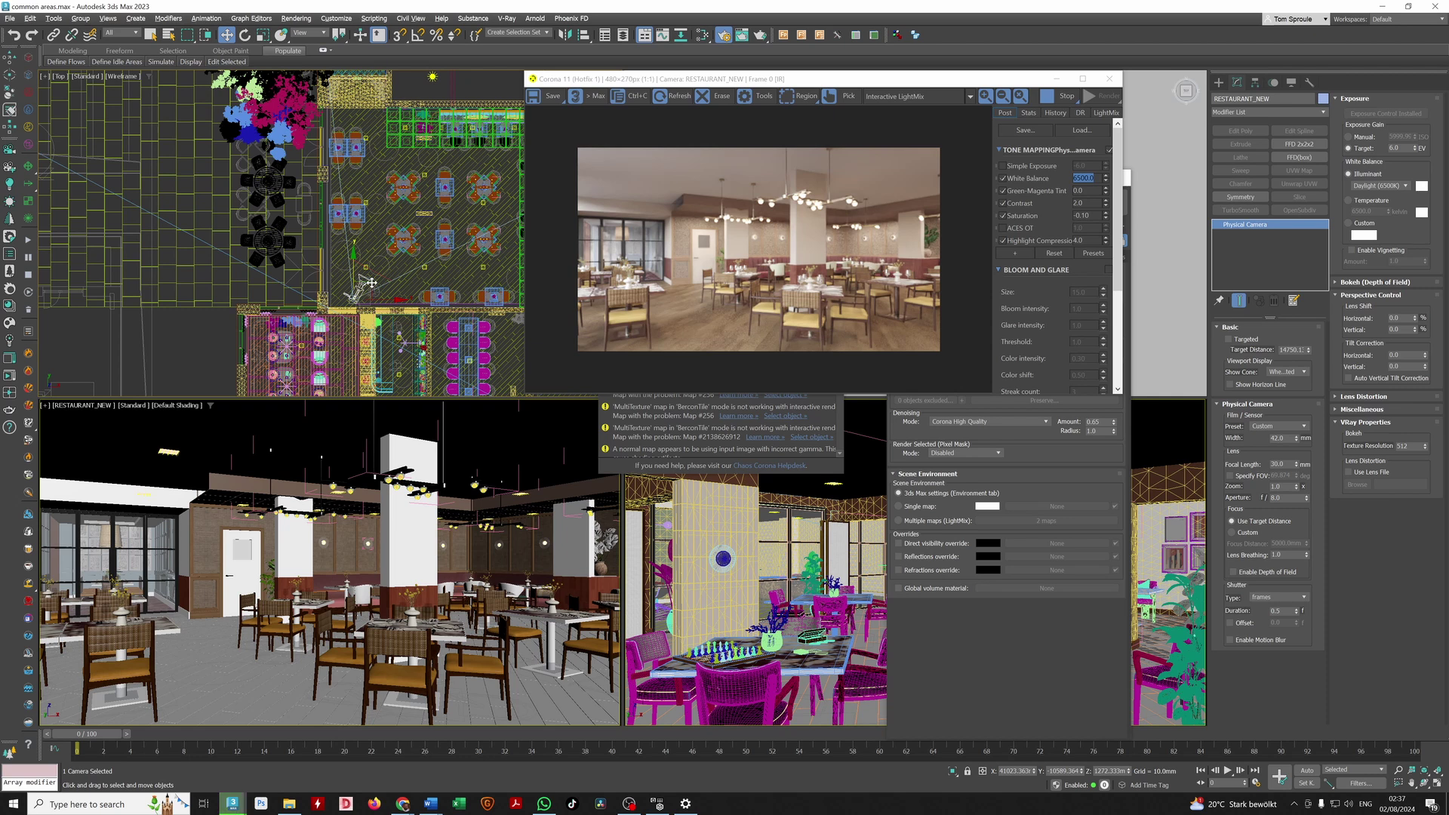
drag(370, 283, 361, 288)
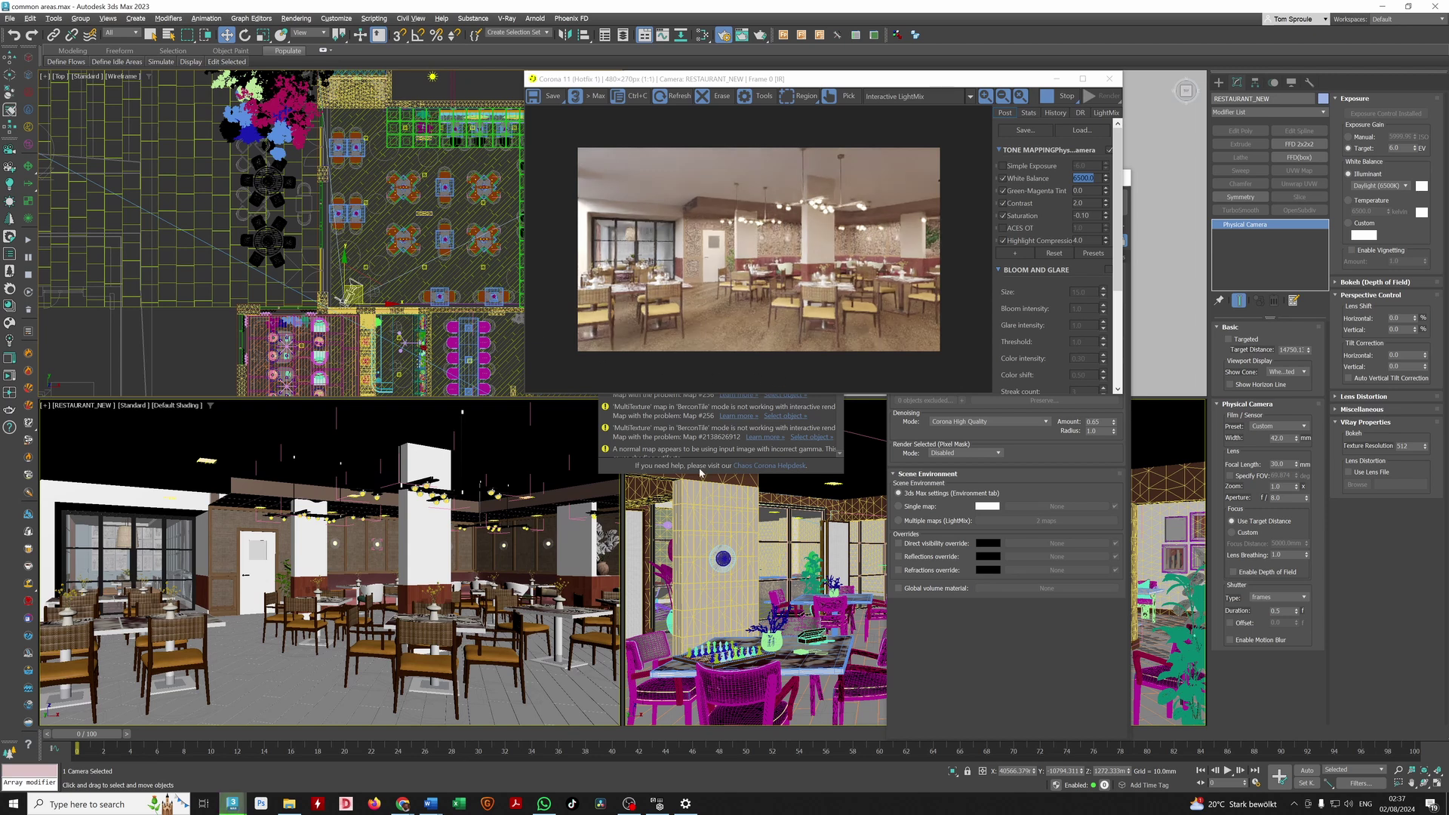
middle_drag(411, 556, 410, 550)
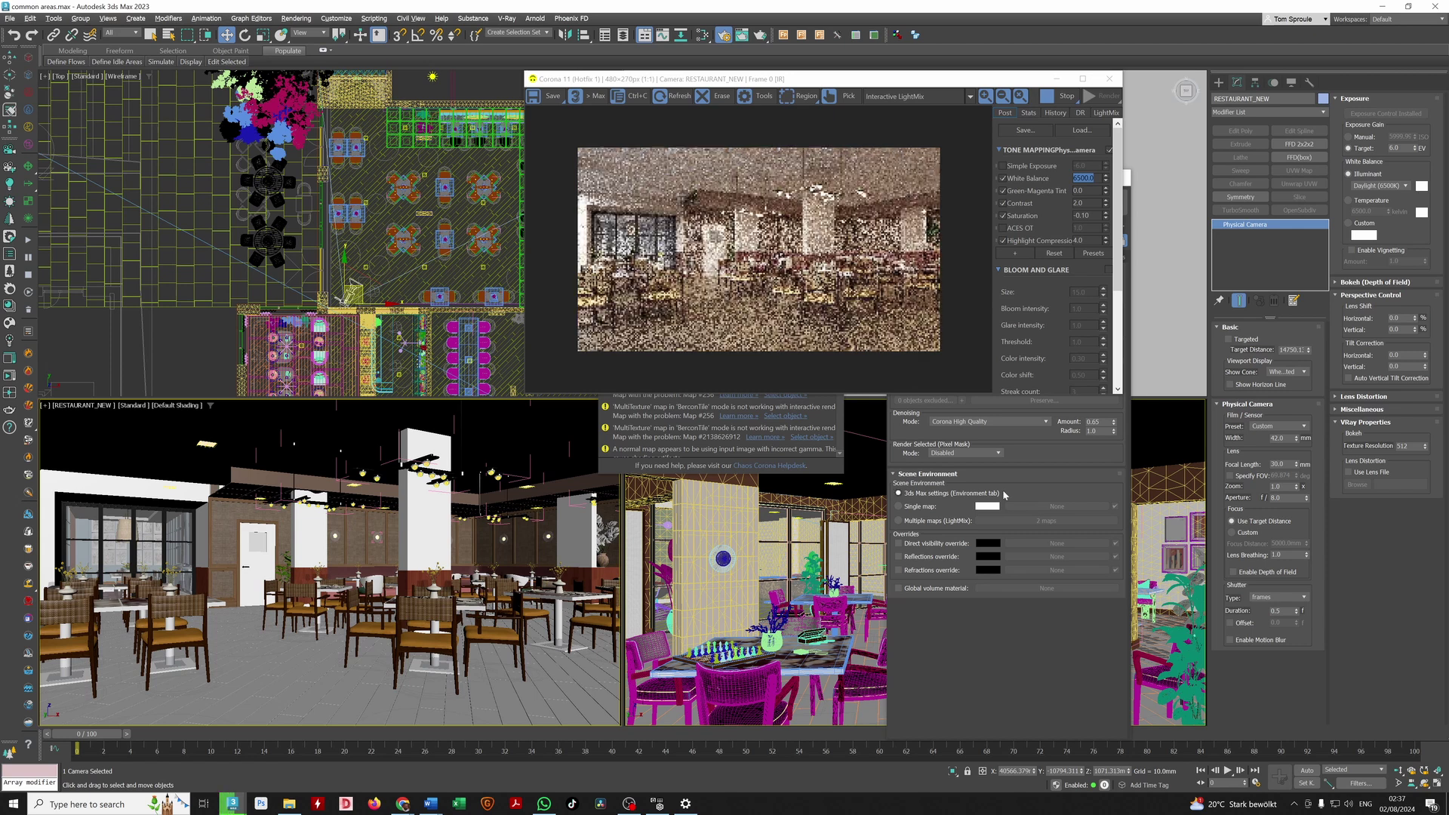
- Set the RESTAURANT_NEW camera's focal length to 39 mm and pan its view to reframe the tables and columns
click(1297, 463)
click(1298, 463)
click(1297, 462)
click(1297, 463)
click(1297, 463)
click(1297, 463)
click(1298, 463)
click(1297, 463)
click(1297, 462)
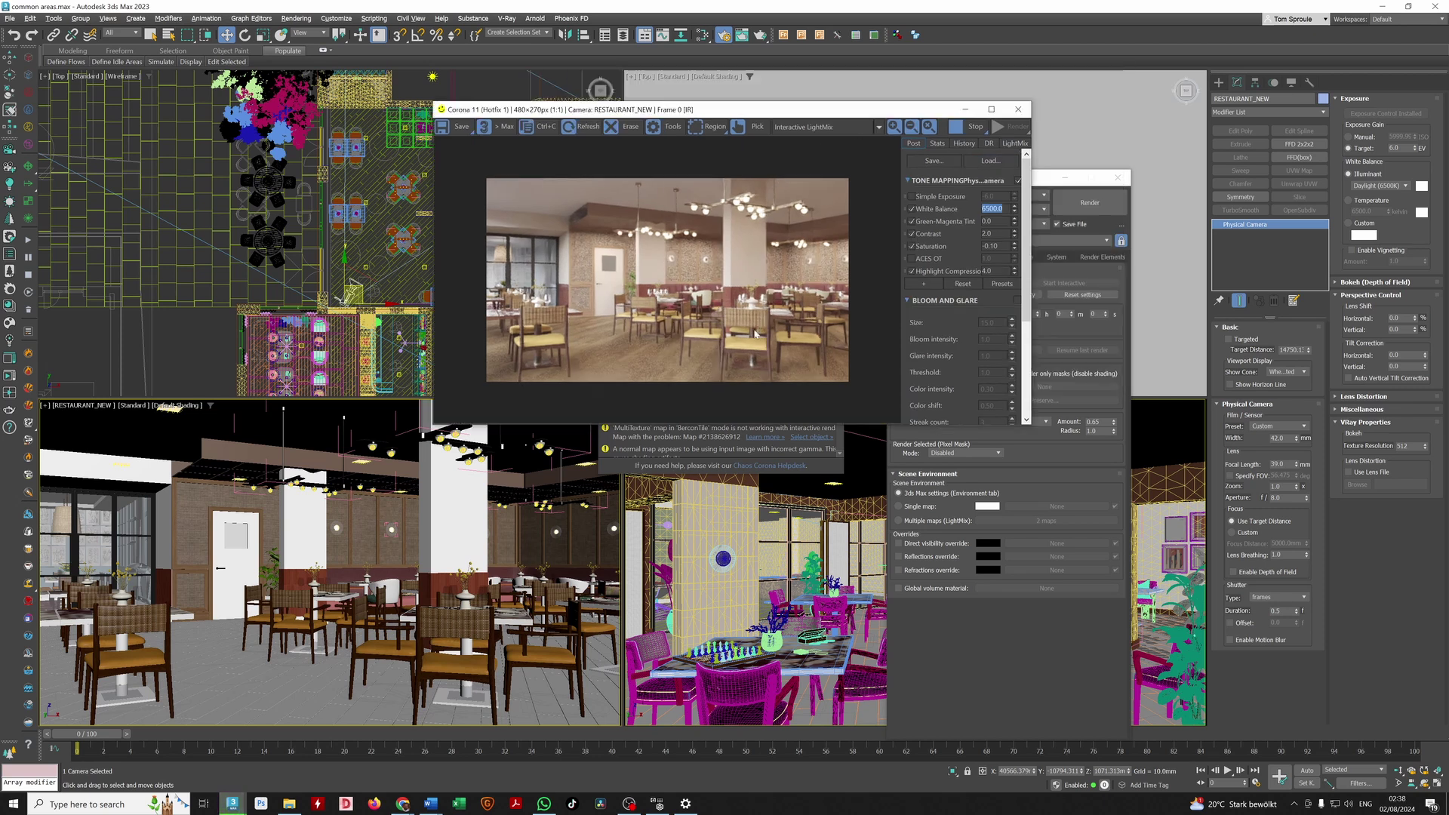
middle_drag(497, 557, 489, 566)
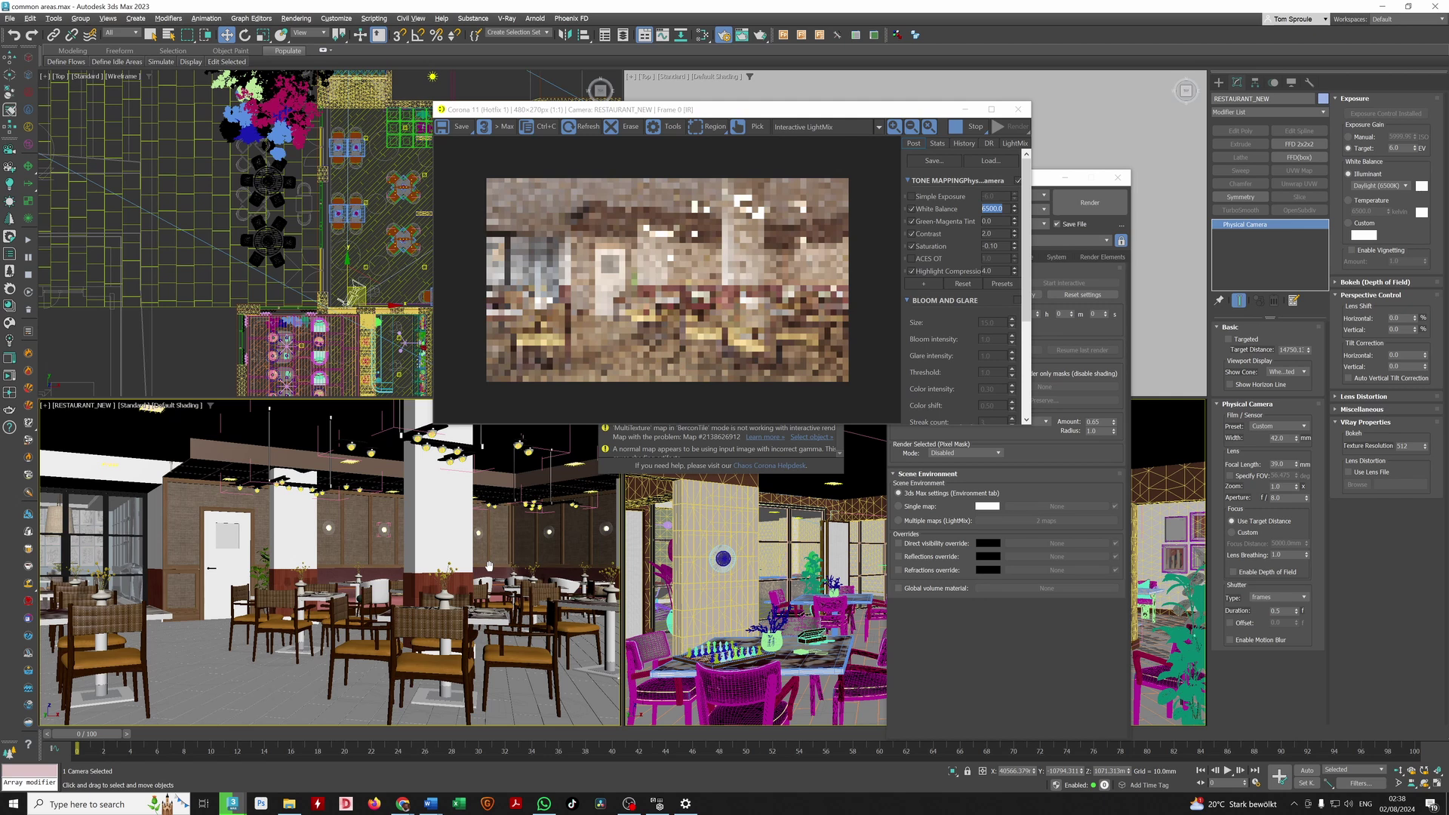
middle_drag(489, 566, 532, 573)
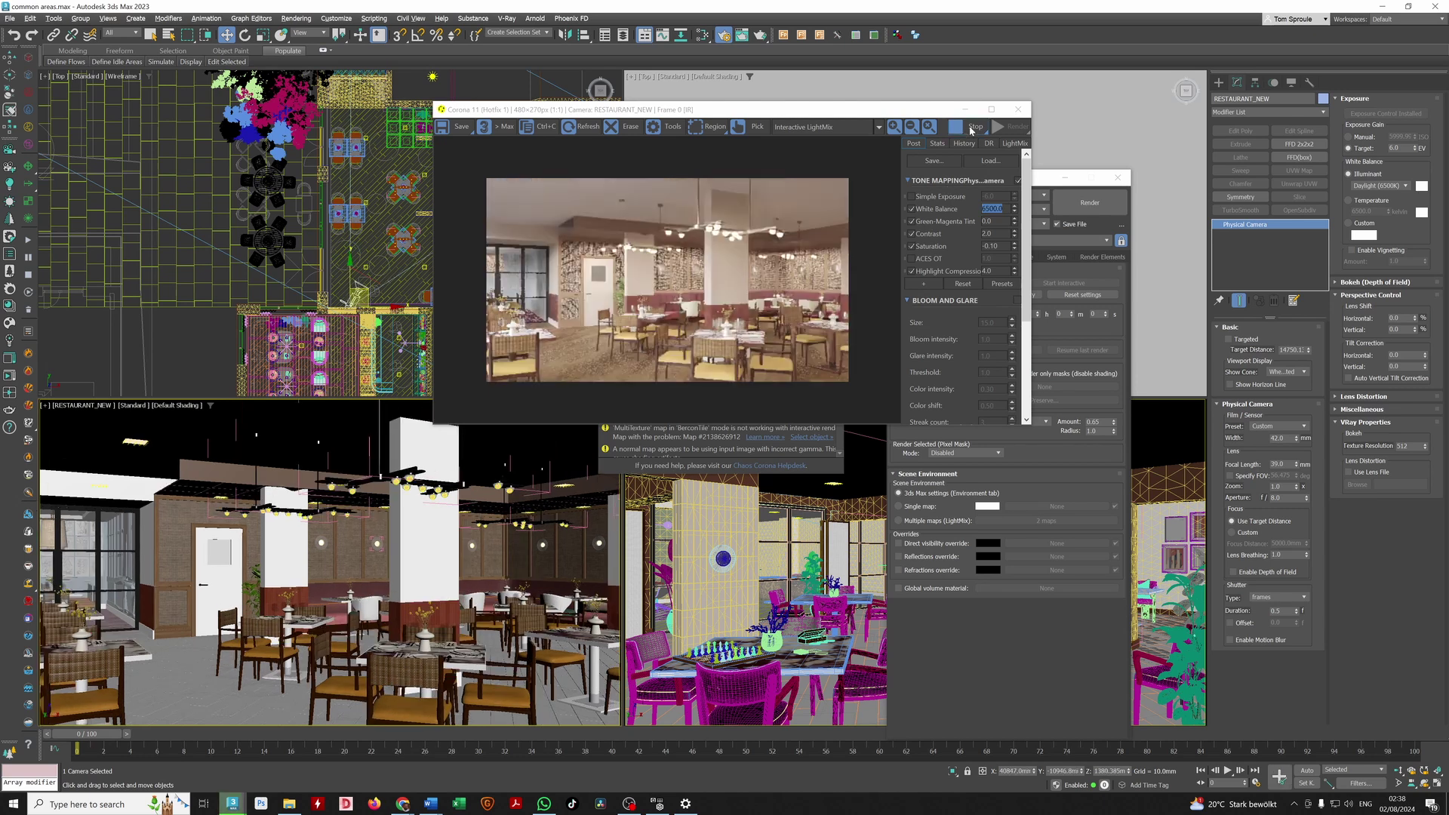
- End the interactive render and close the Corona frame buffer, render setup and error message windows
click(1021, 112)
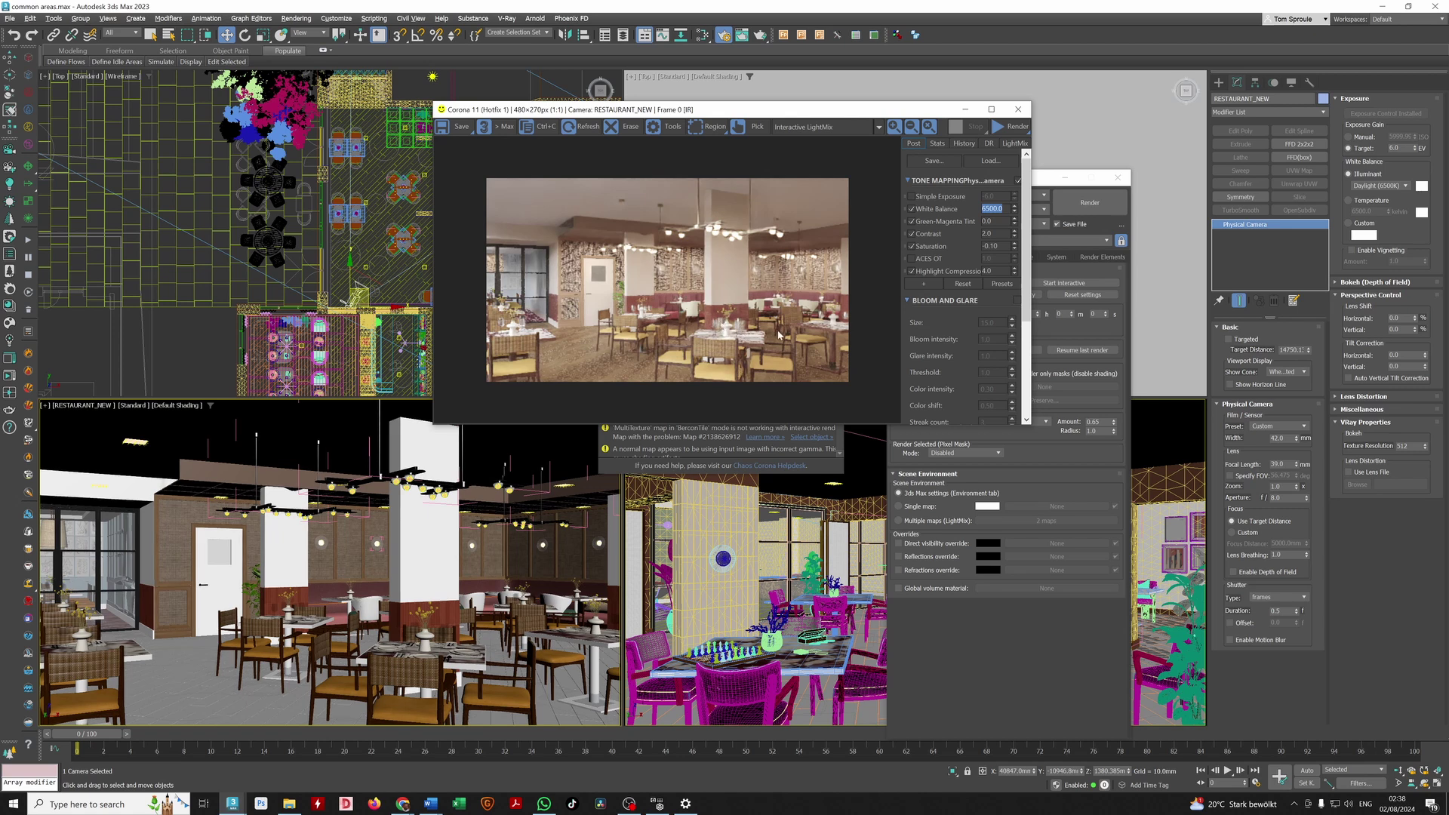
click(1018, 109)
click(1118, 177)
click(830, 314)
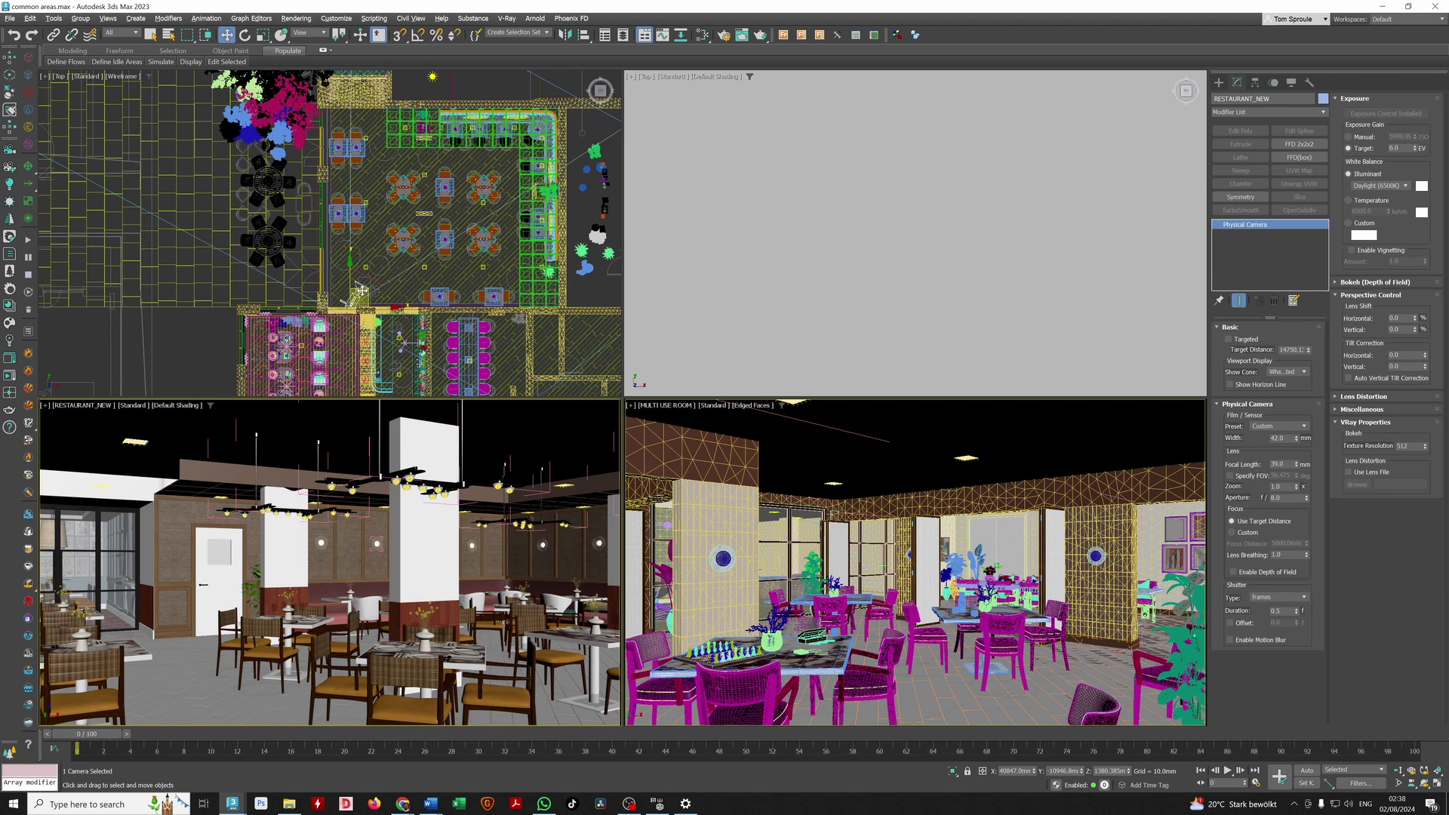
- Move the RESTAURANT_NEW camera across the Top view to behind the restaurant wall, rotating it toward the dining area
drag(407, 304, 468, 298)
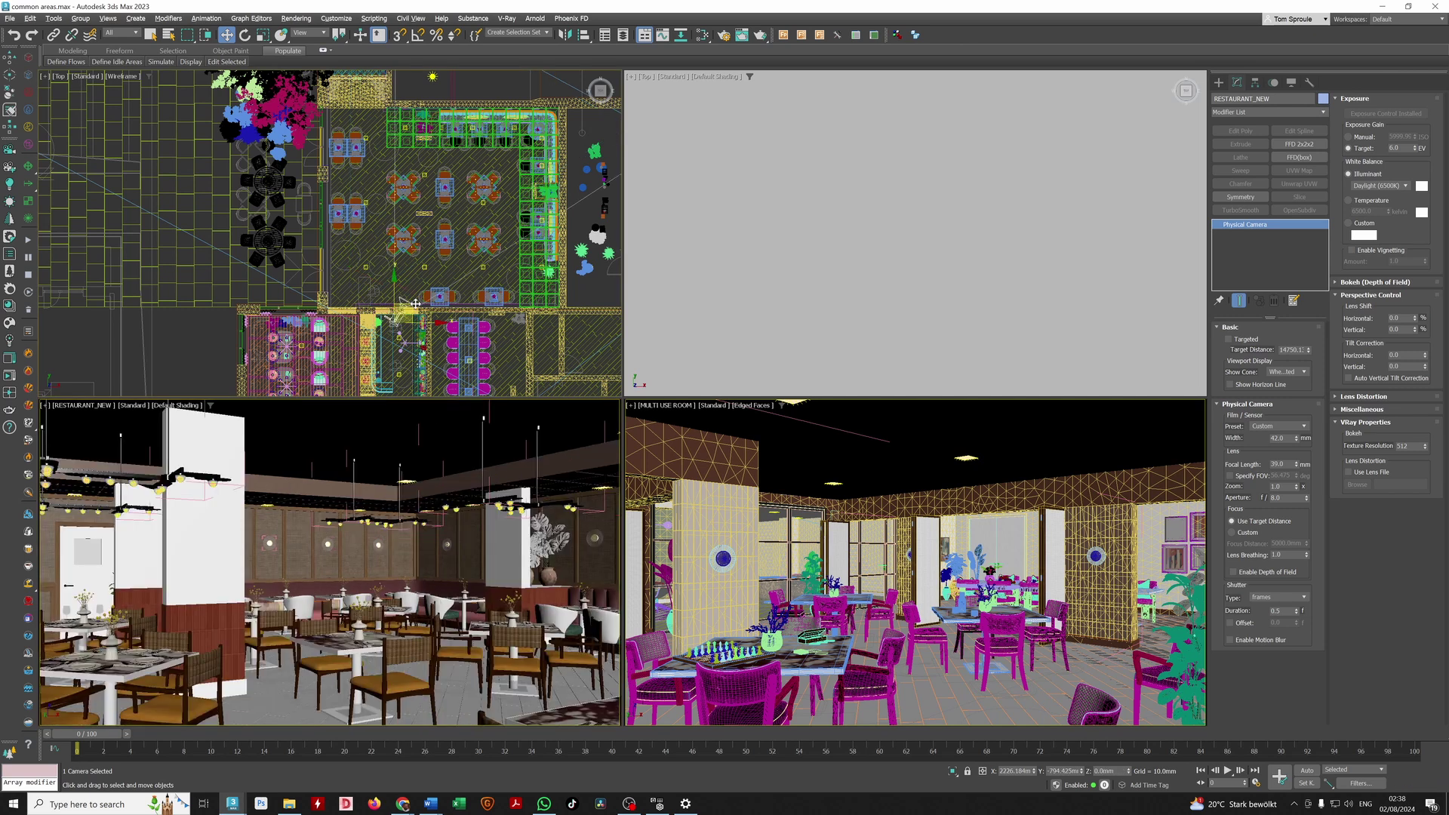
key(e)
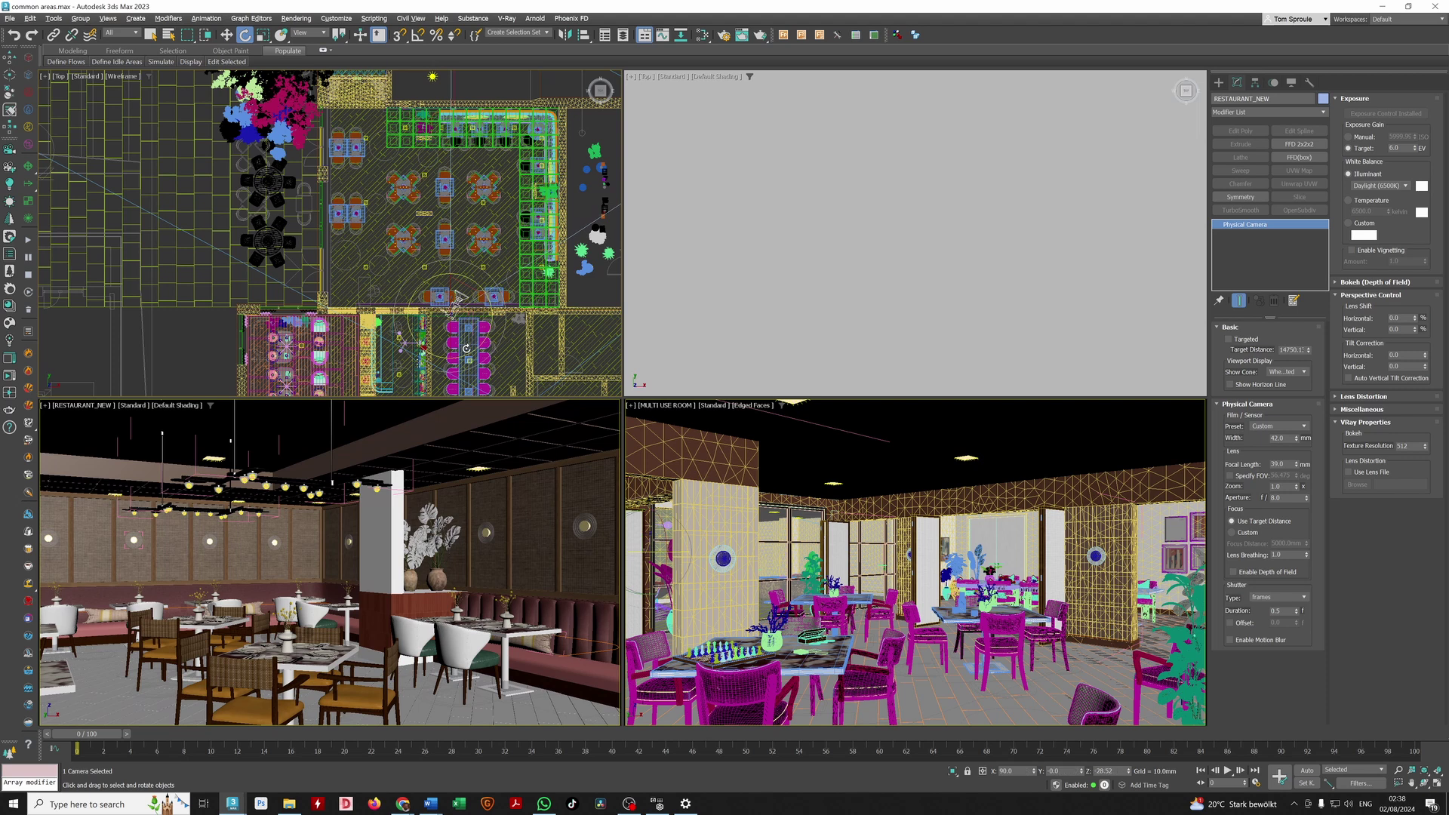
drag(467, 351, 511, 348)
key(w)
drag(461, 299, 560, 372)
key(e)
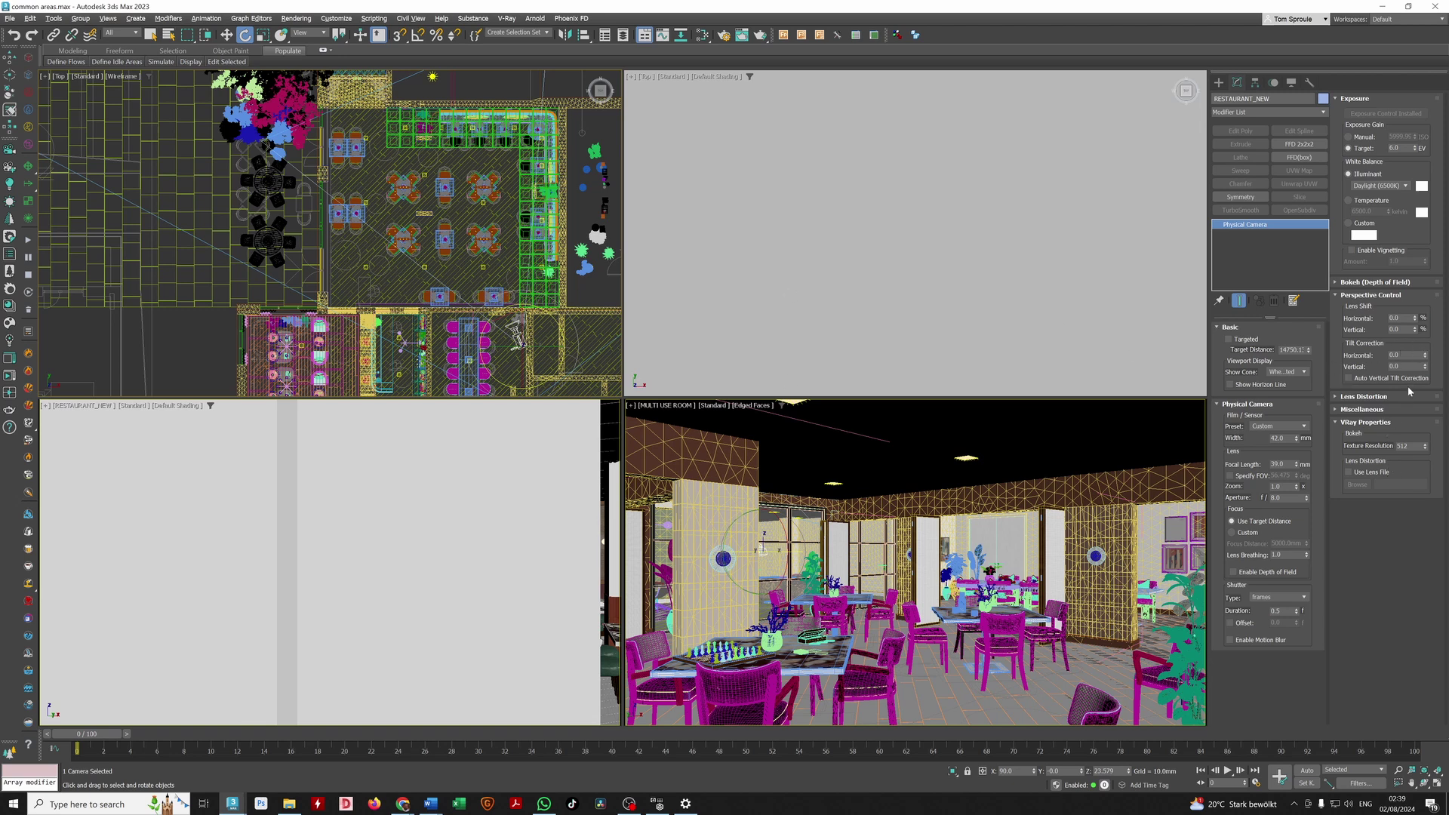
- Enable the RESTAURANT_NEW camera's clipping planes, cut away the wall in front of it and dismiss the Corona message
click(1367, 409)
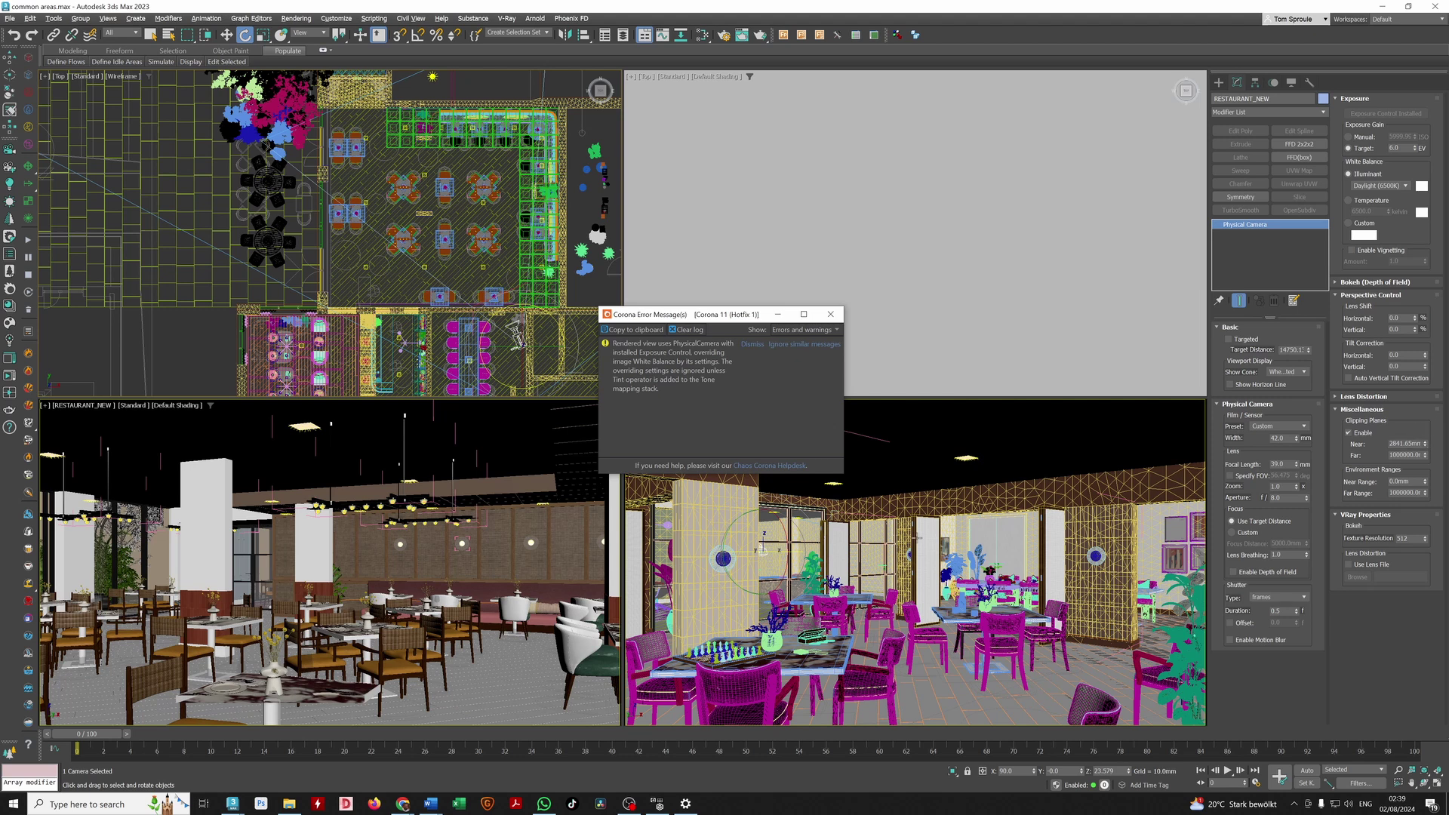
click(830, 314)
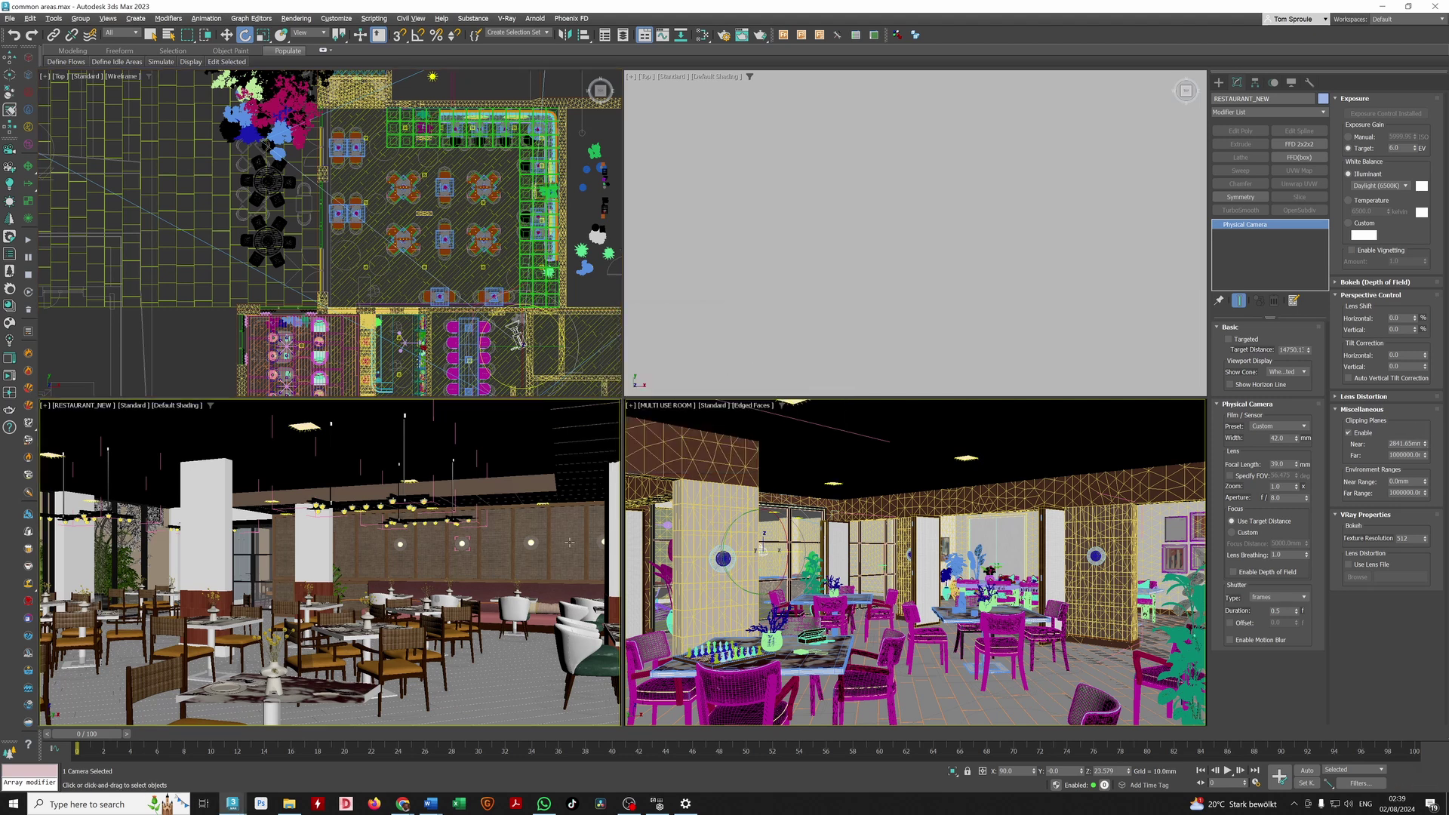
- Move the RESTAURANT_NEW camera toward the far corner behind the wall and rotate it to look diagonally across the restaurant
key(w)
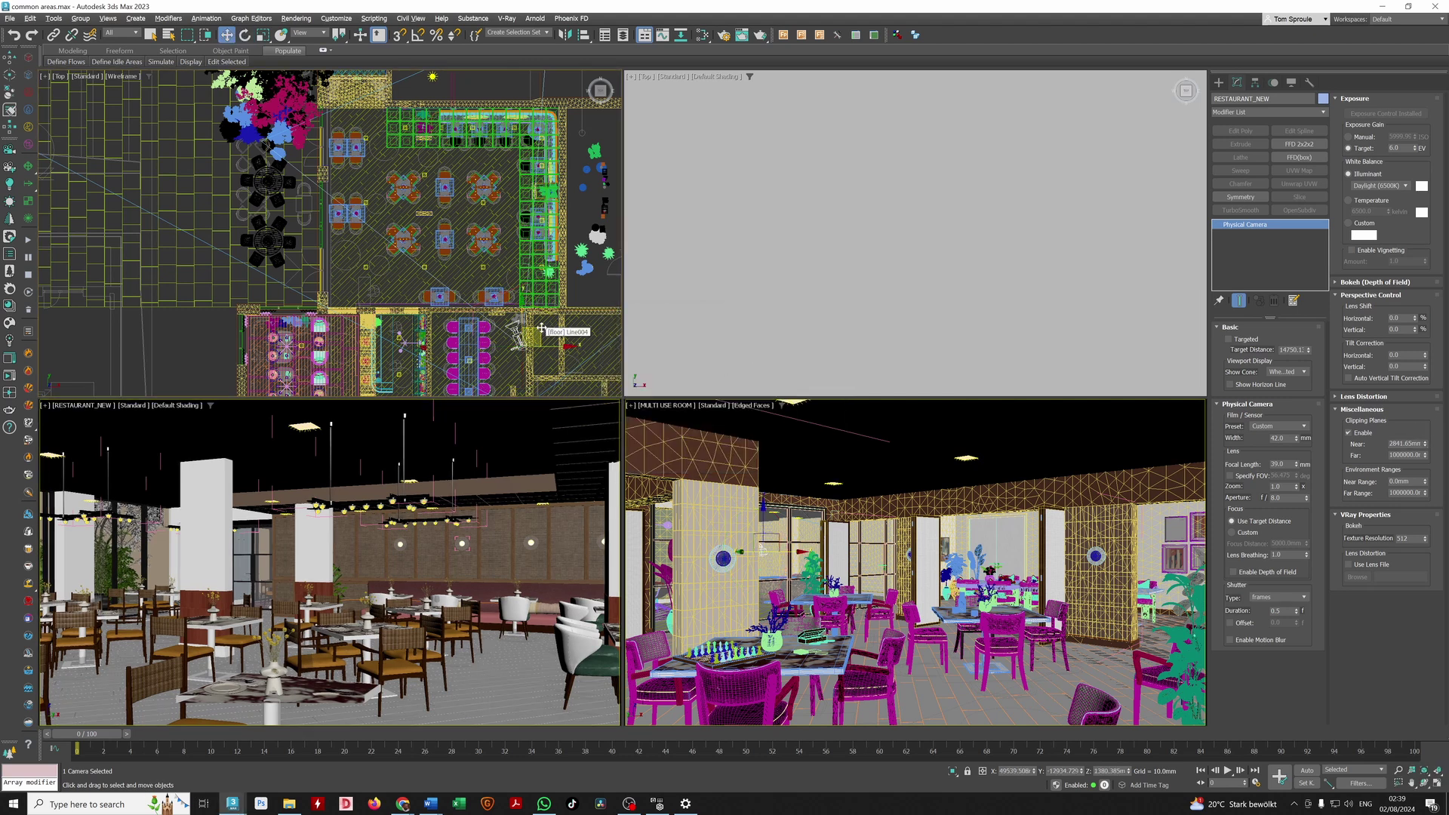
drag(548, 323, 577, 302)
key(e)
drag(581, 358, 584, 354)
key(w)
drag(570, 307, 596, 303)
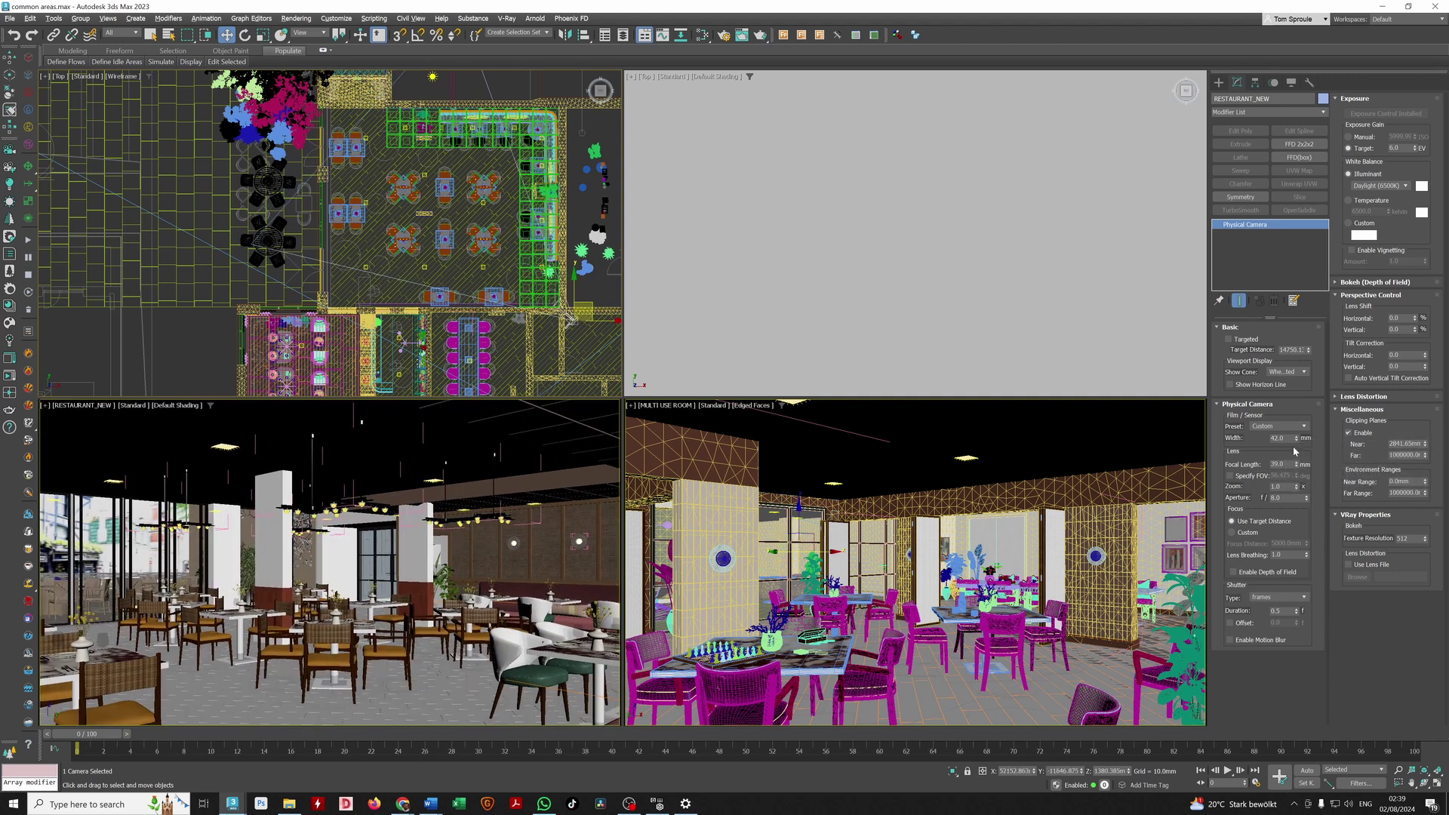
- Set the RESTAURANT_NEW camera's focal length to 45 mm and dismiss the Corona message
mouse_move(1295, 438)
mouse_down()
mouse_move(1302, 423)
mouse_move(1302, 463)
mouse_up()
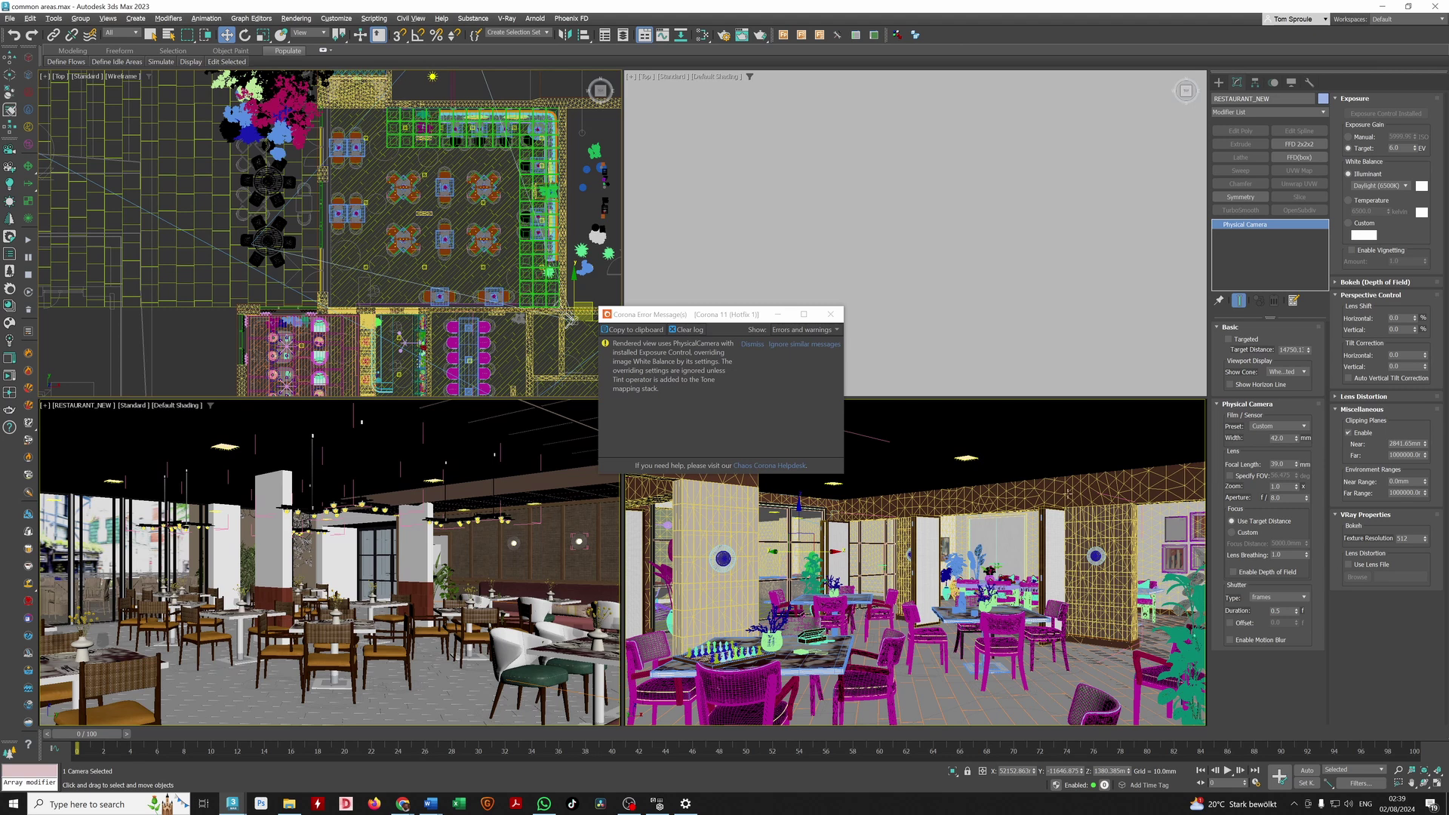
click(830, 314)
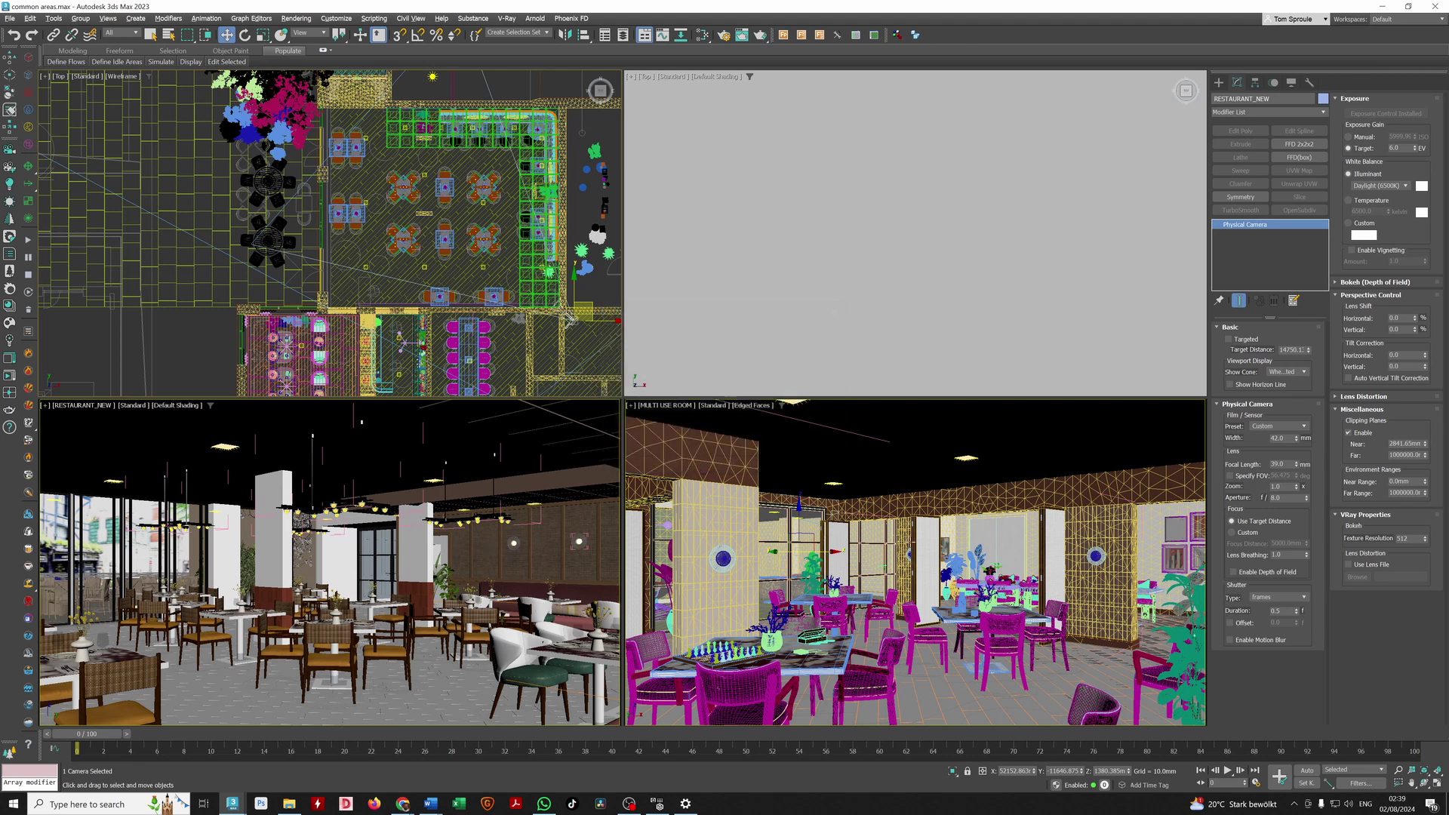
drag(1296, 469, 1297, 464)
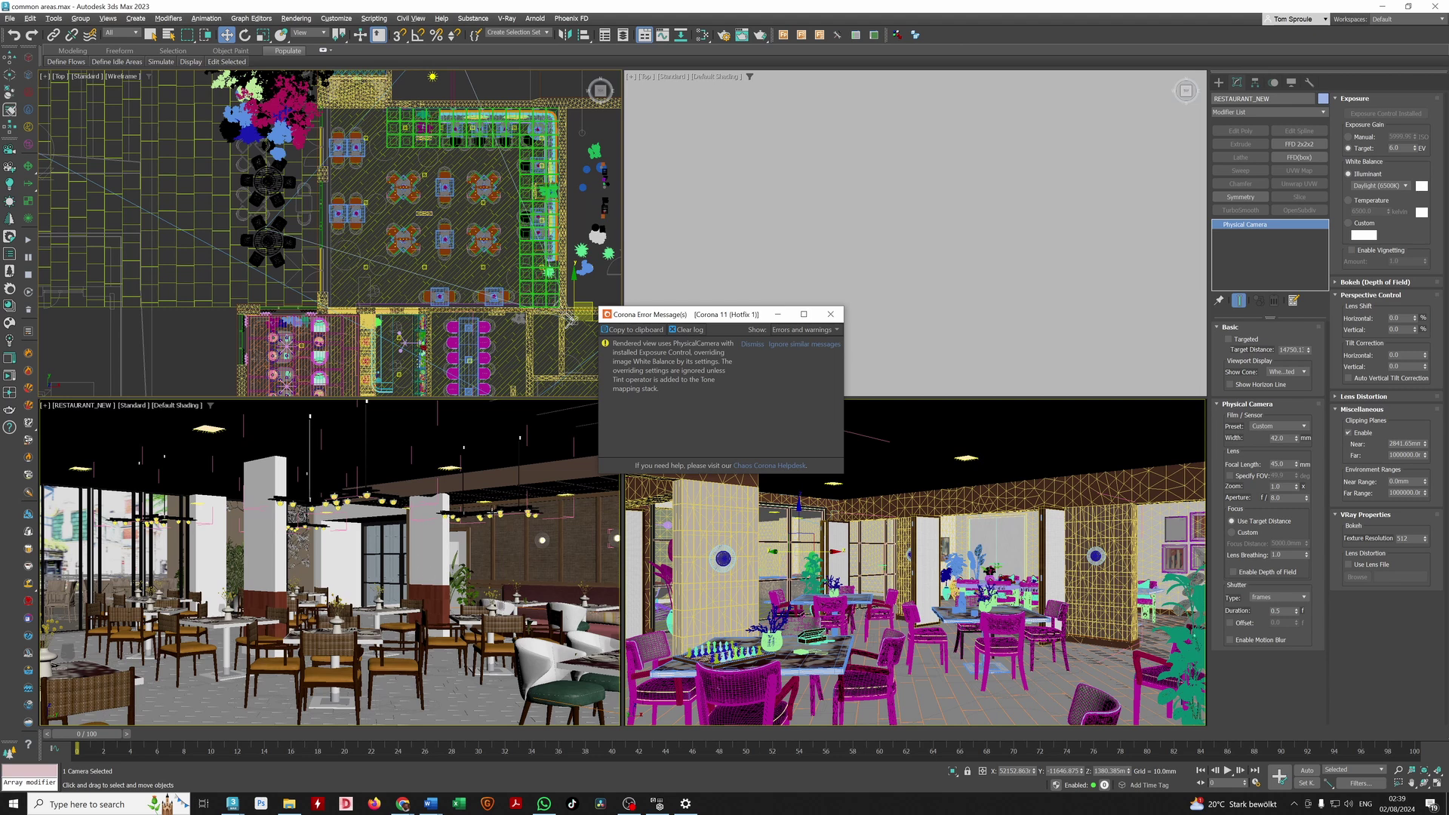
- Move and rotate the RESTAURANT_NEW camera to face the private dining room's long table and artwork wall, raising it slightly
right_click(571, 320)
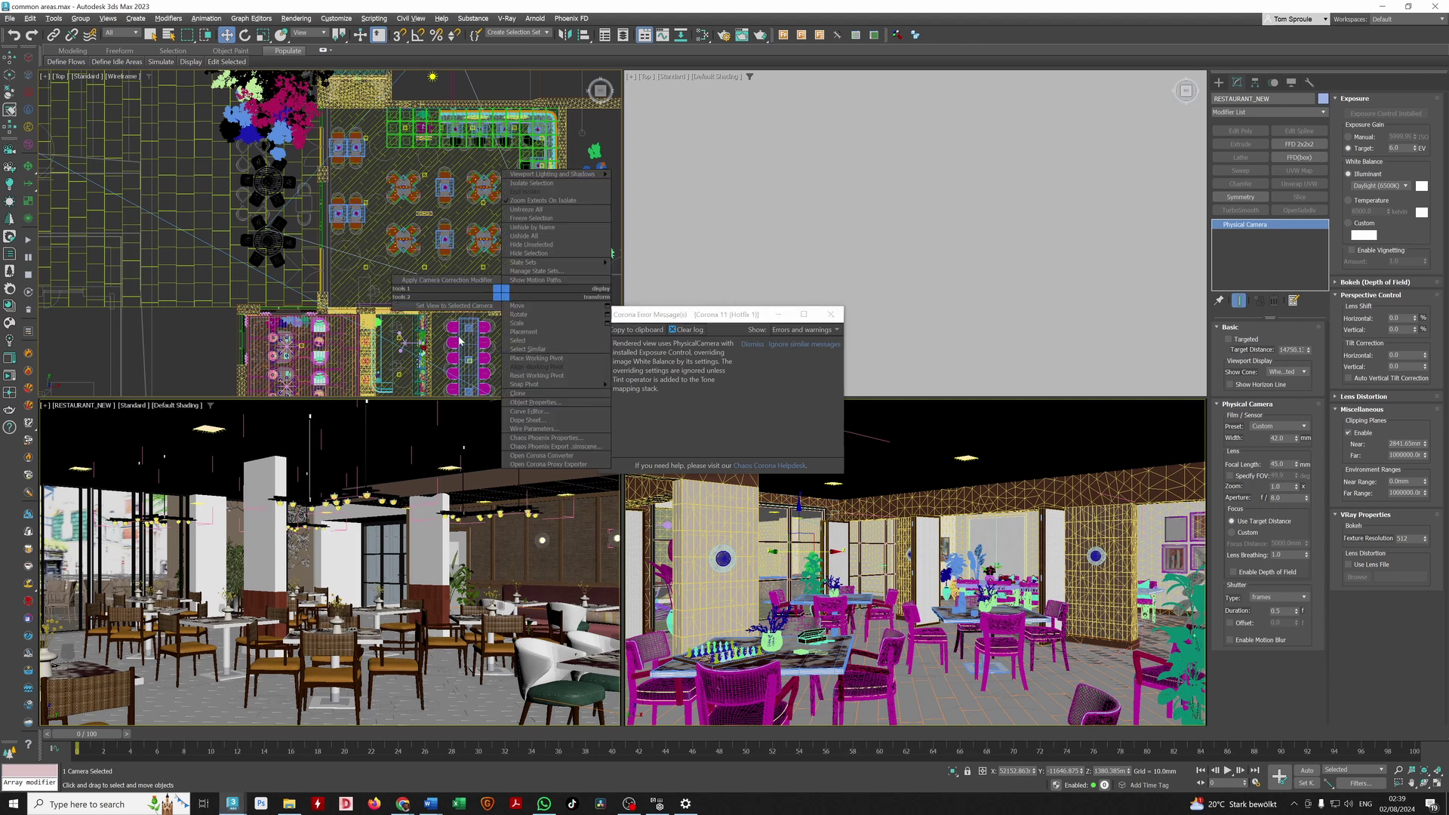
drag(587, 304, 376, 108)
key(e)
key(w)
key(e)
key(w)
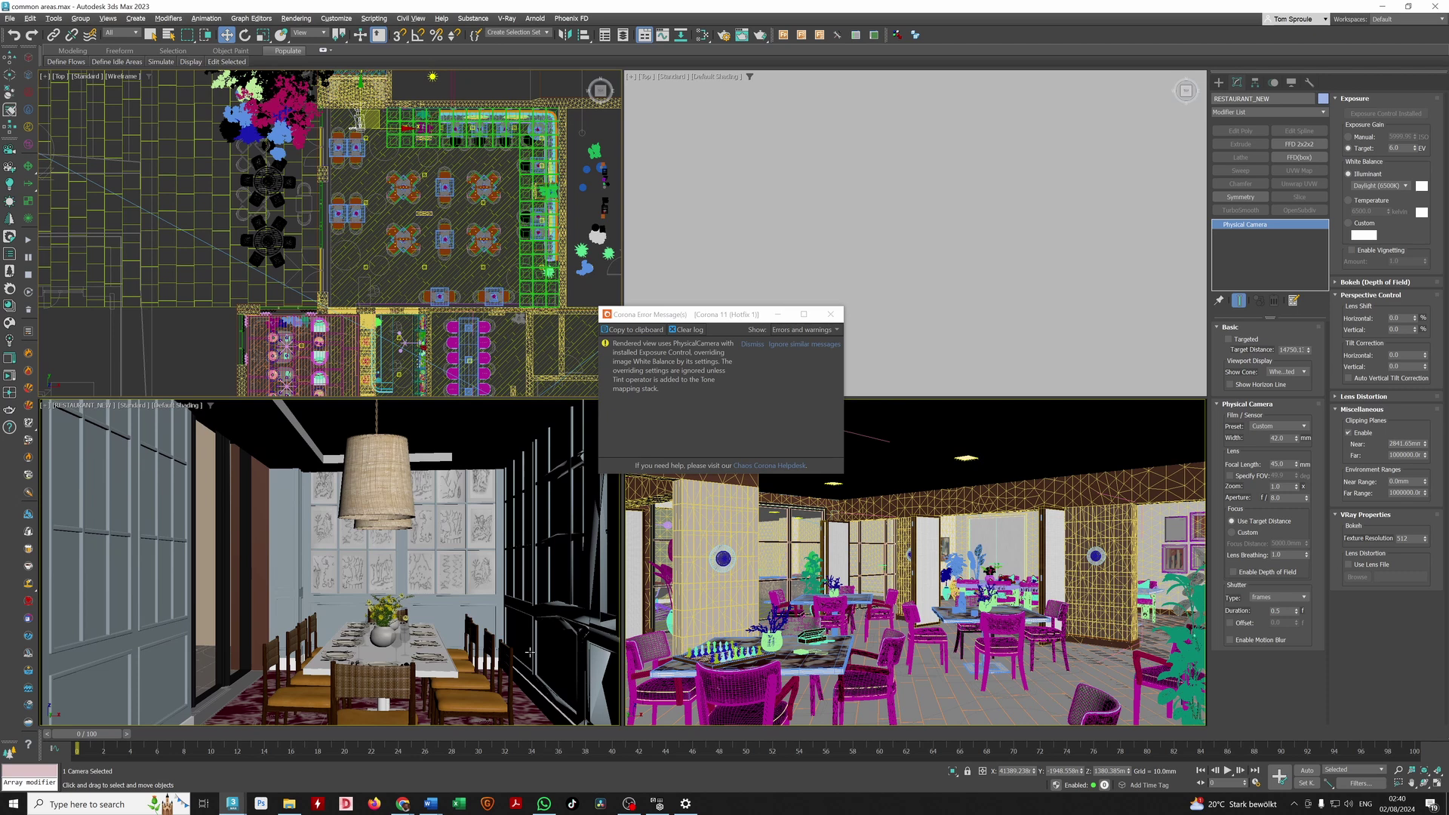
scroll(510, 578, up, 2)
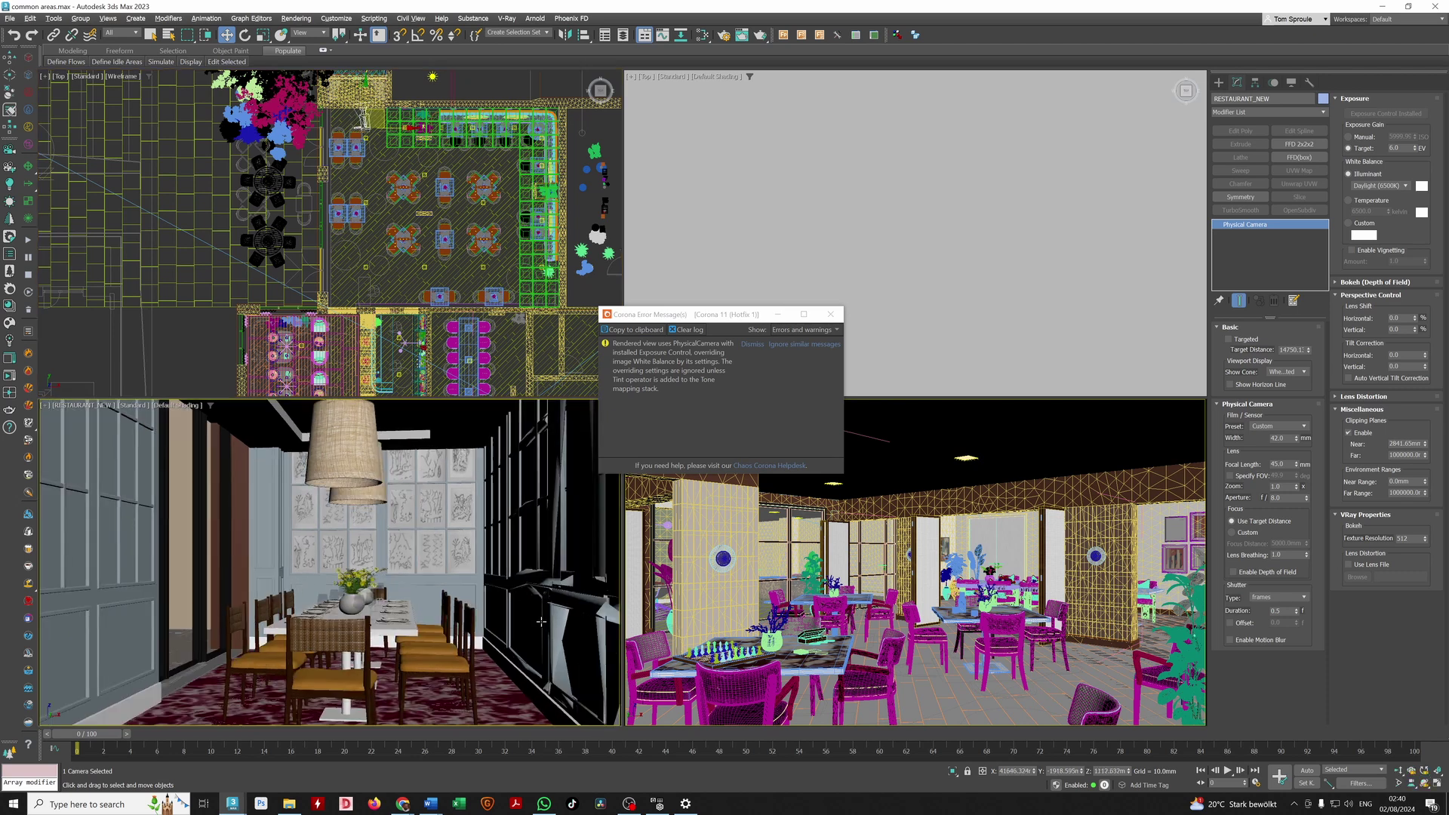
- Select the distorted black wall panelling in the private dining room and turn off its Edit Poly modifier
click(545, 585)
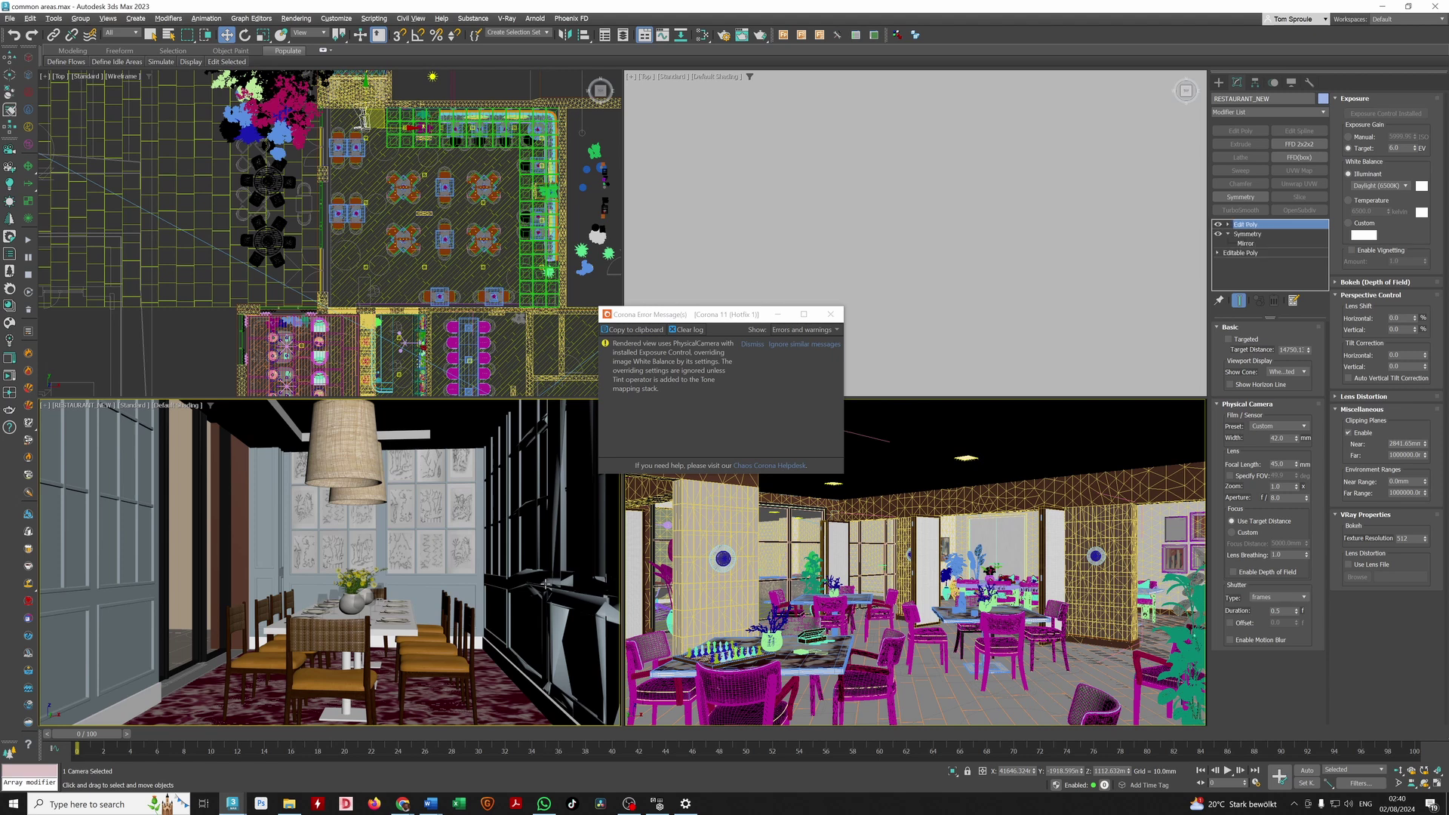
click(1218, 224)
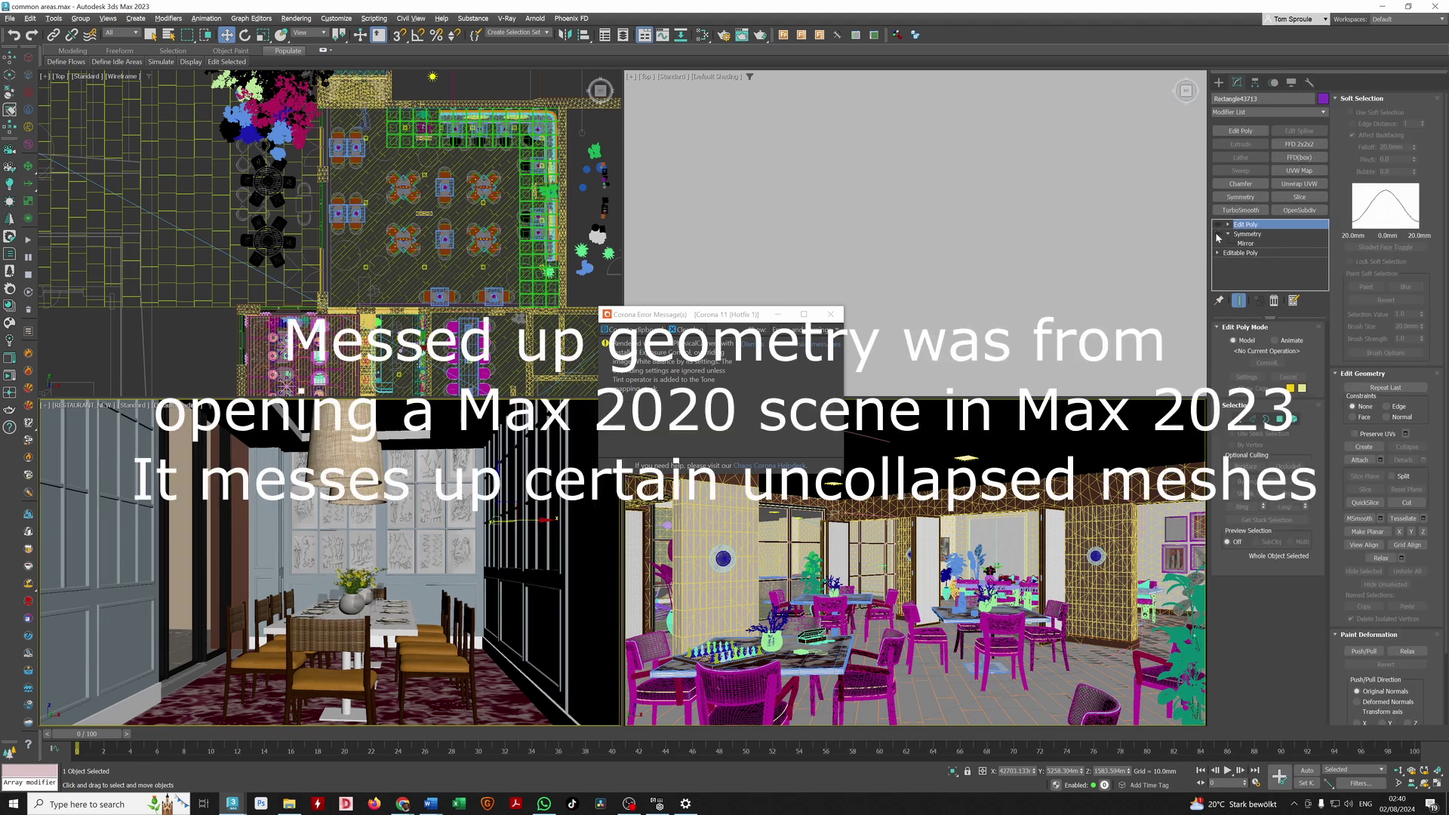
- Toggle the black wall panelling's Edit Poly modifier, leave only Editable Poly in its stack, and dismiss the Corona message
click(1218, 225)
click(1218, 225)
click(1219, 224)
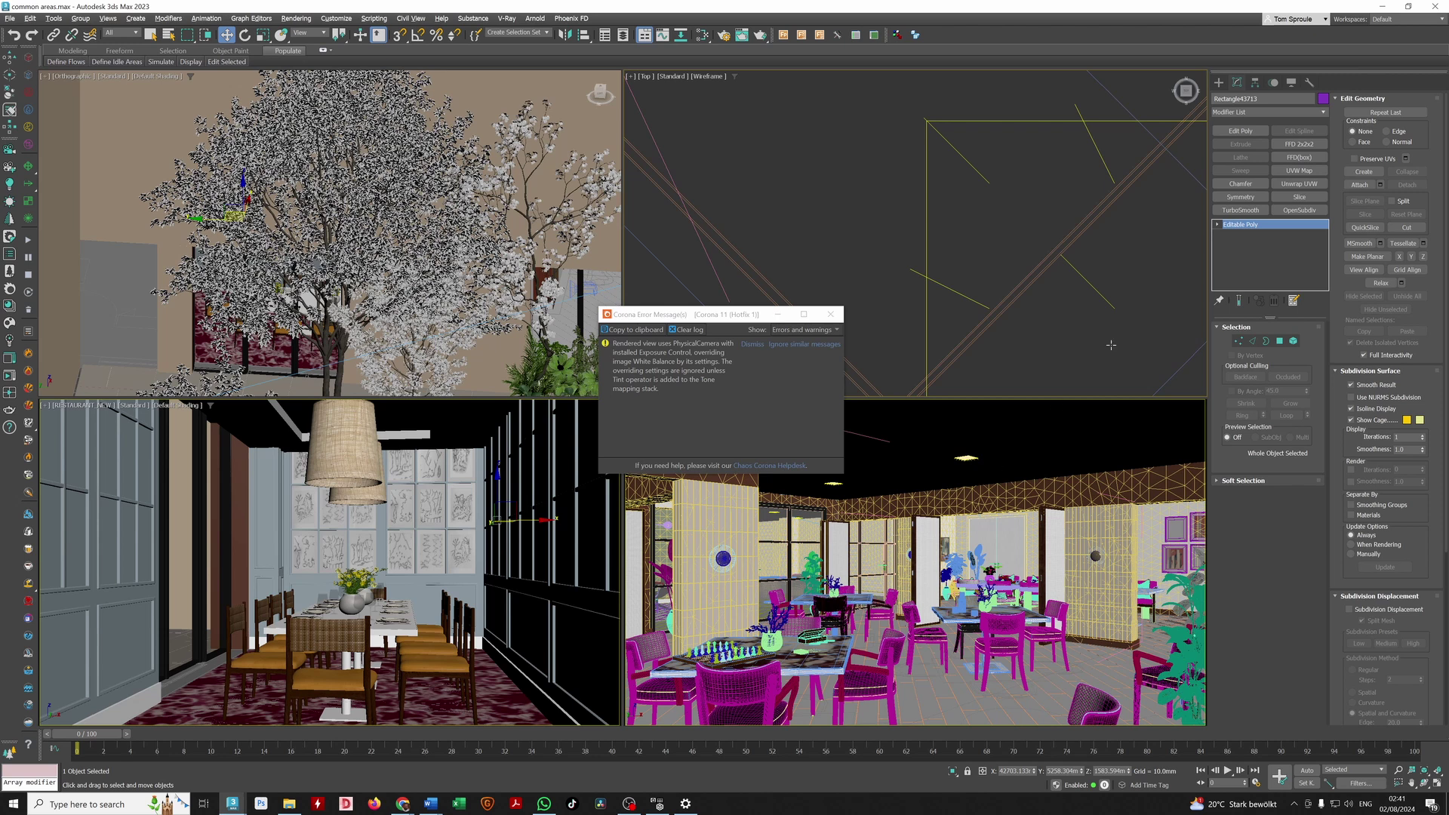
click(830, 314)
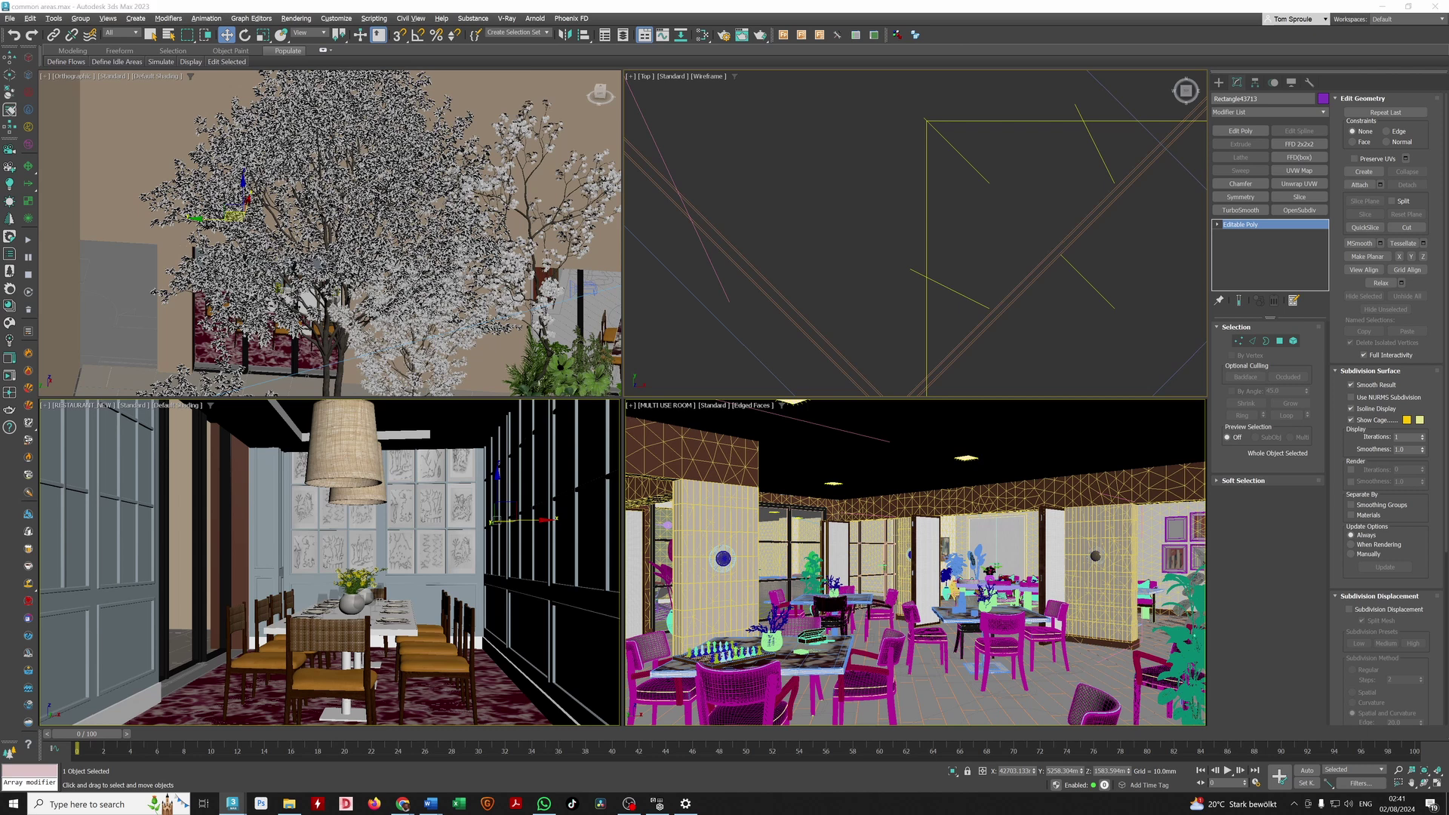
click(921, 598)
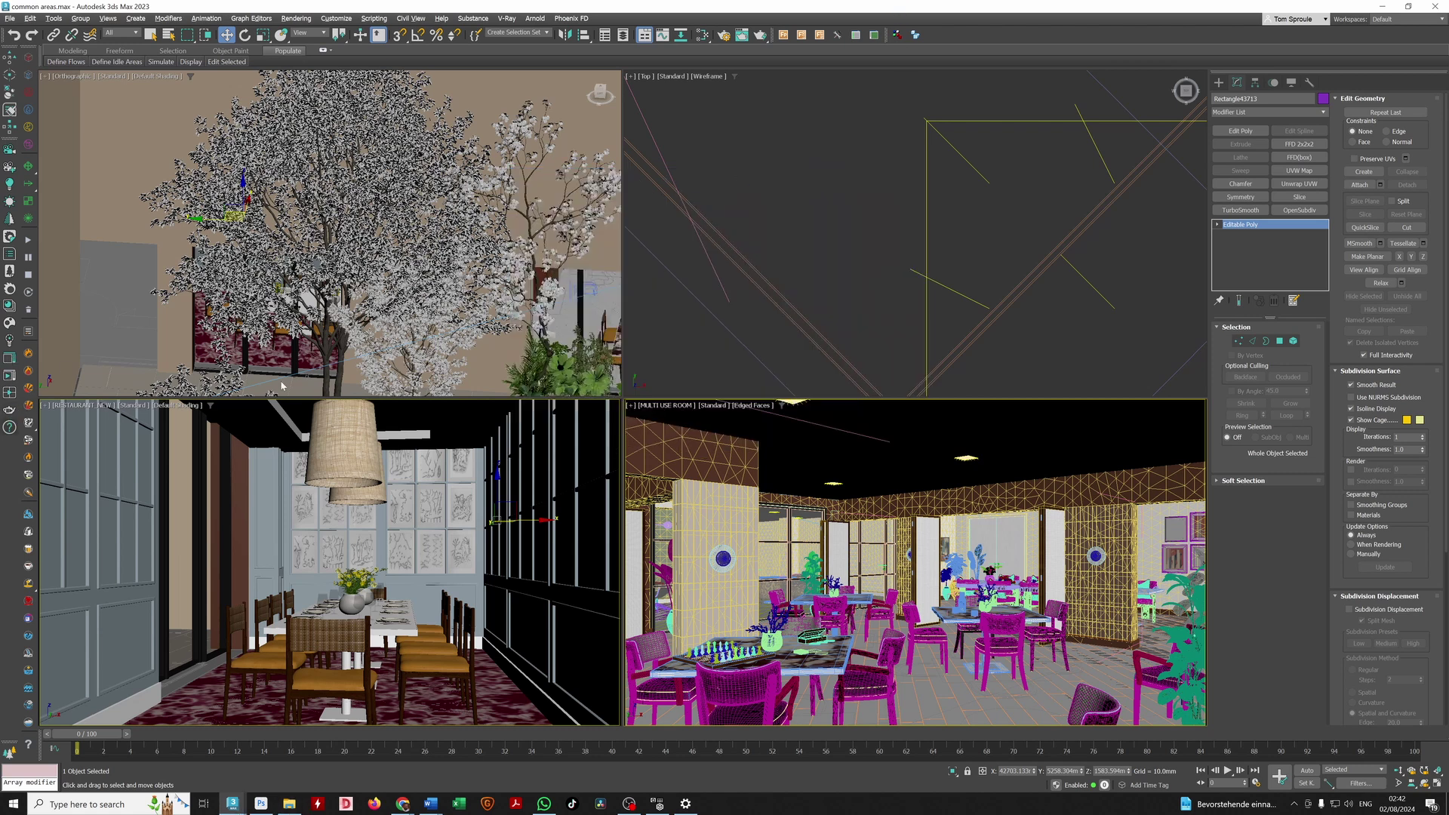
- Open the Corona frame buffer with the RESTAURANT_NEW render and enlarge both its window and the displayed image
click(29, 353)
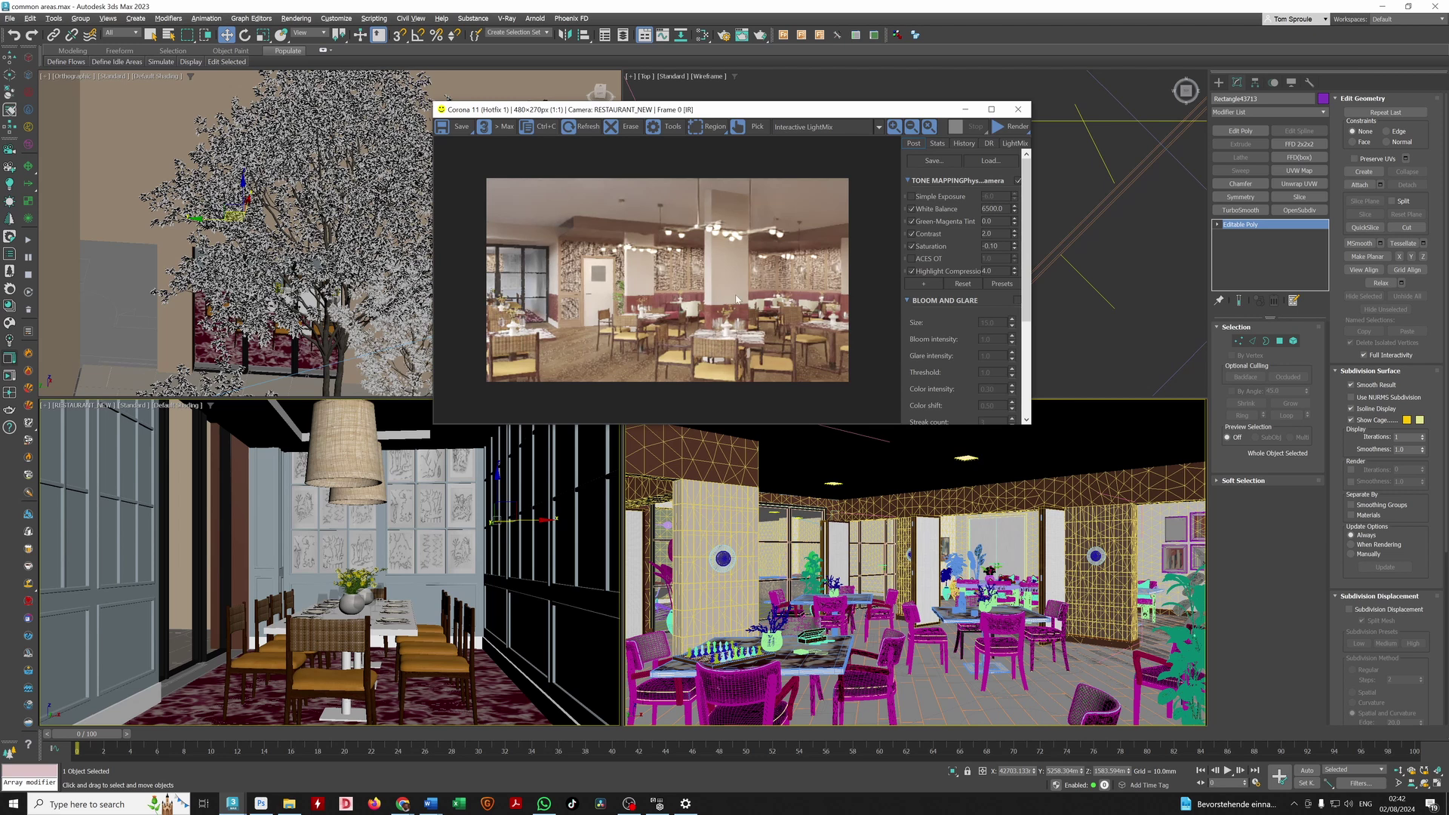
drag(1030, 424, 1177, 640)
click(1061, 259)
click(1062, 258)
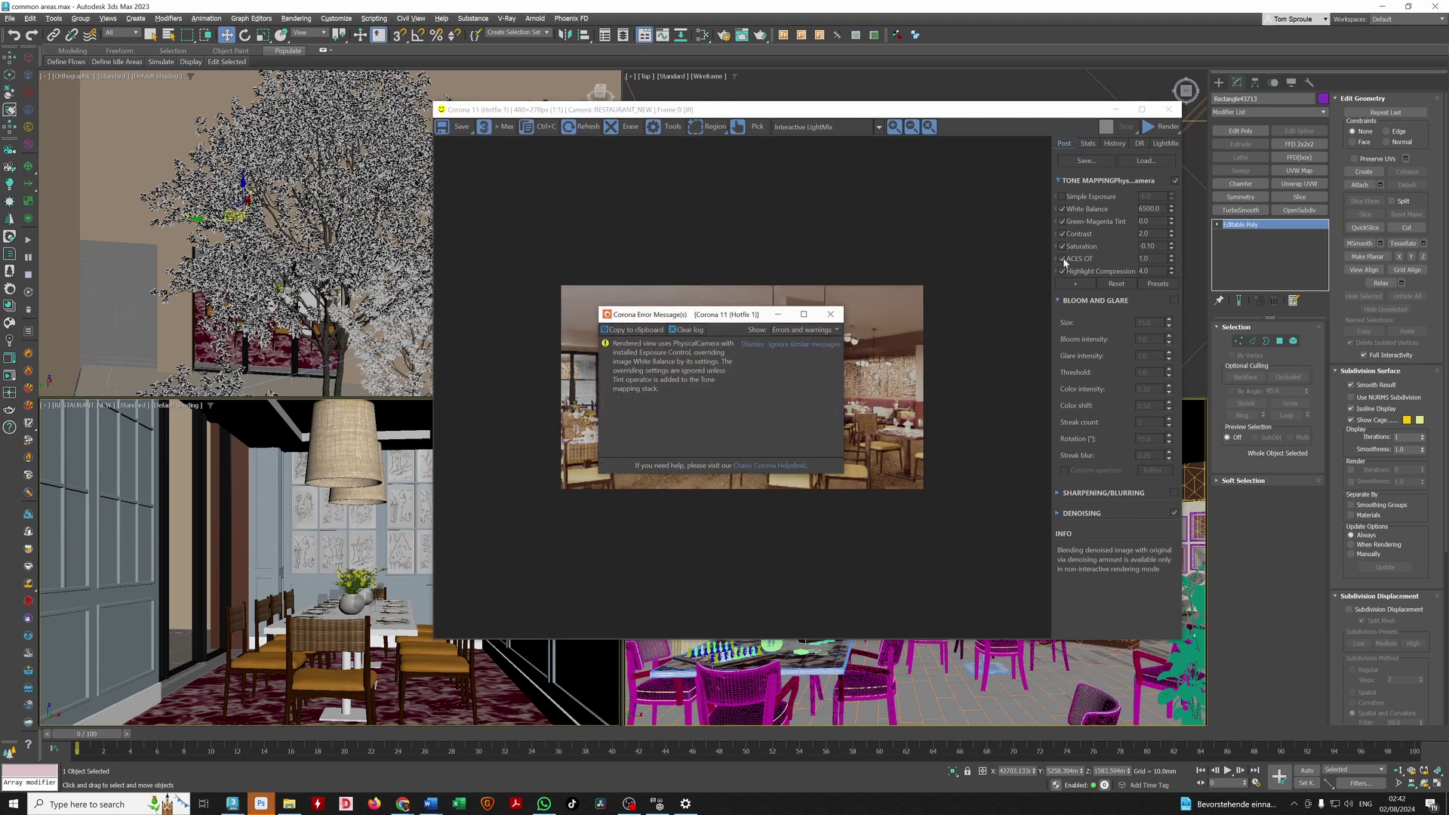
scroll(838, 396, up, 1)
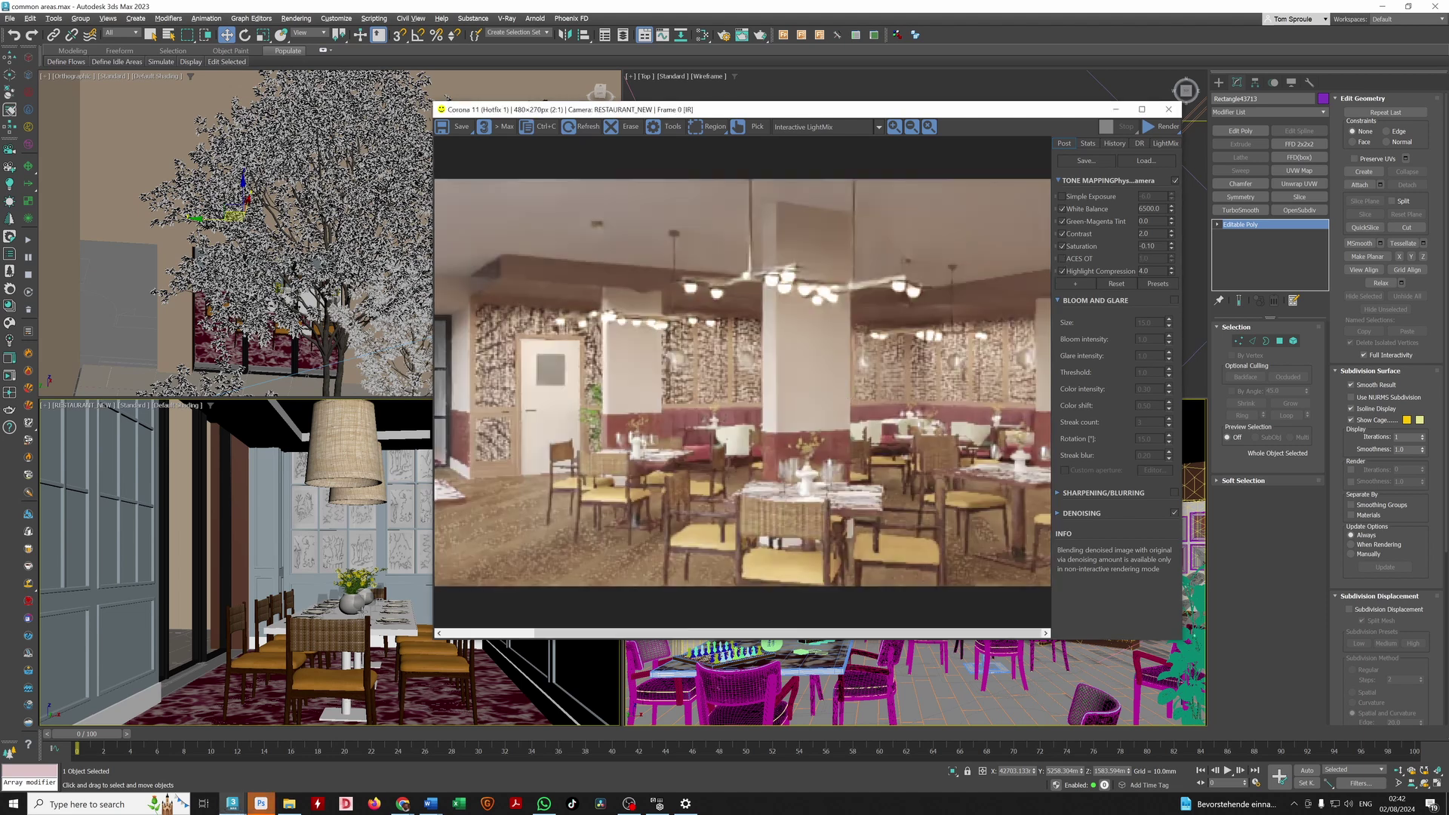
drag(437, 633, 204, 615)
- Compare the restaurant render with the ACES OT, Highlight Compression and Simple Exposure tone mapping operators switched on and off
click(1063, 260)
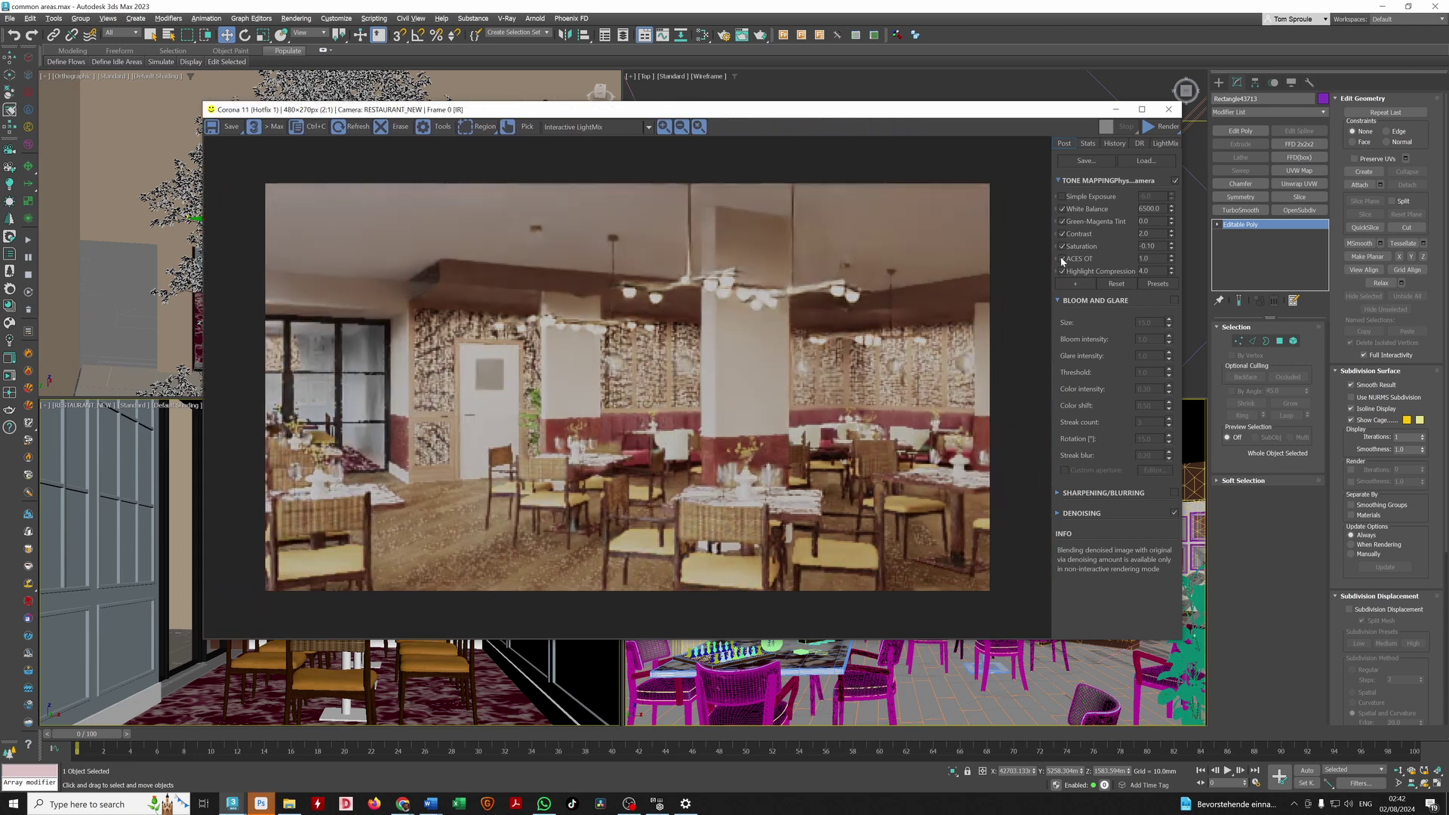
click(1062, 272)
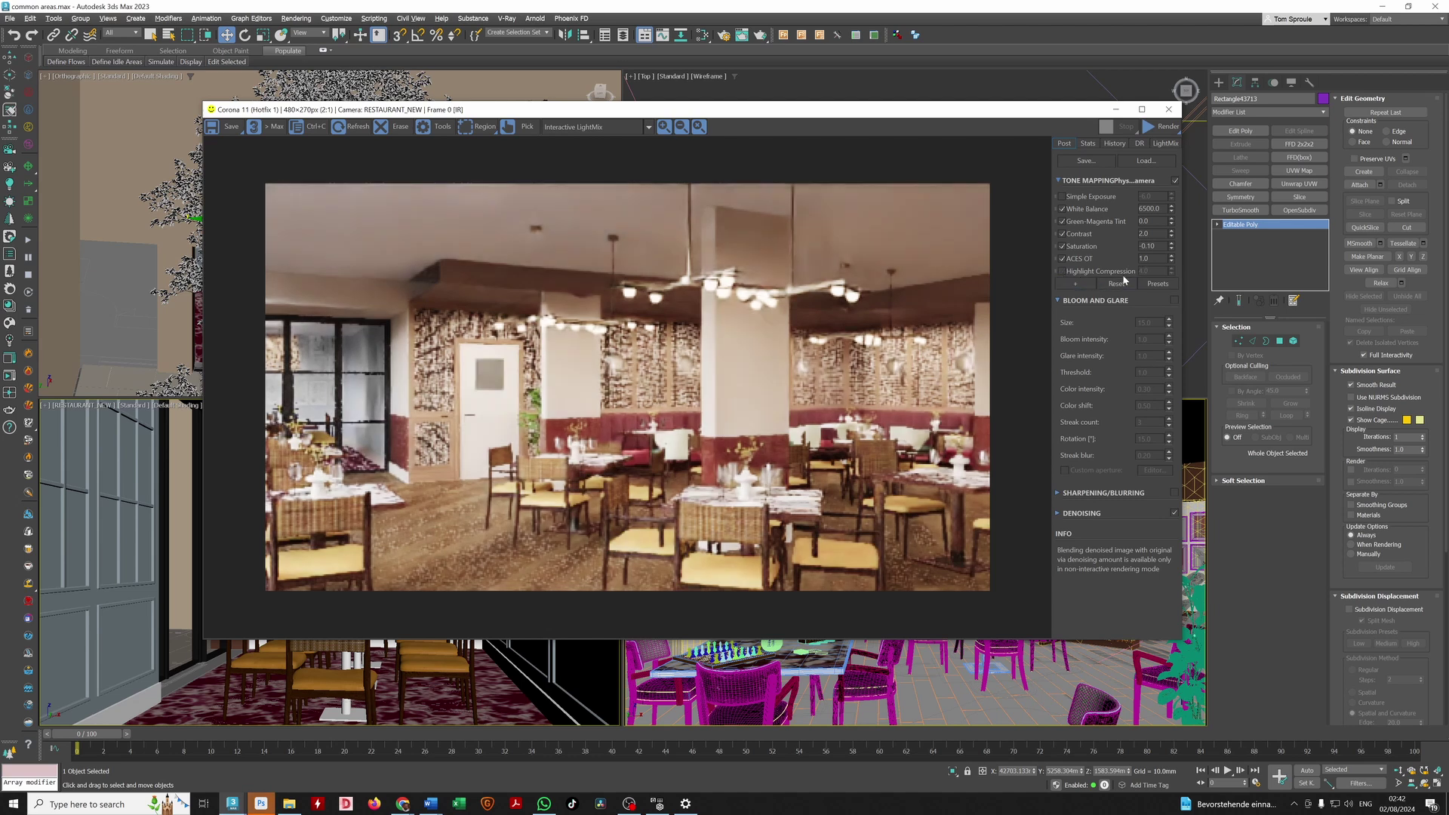
click(1063, 260)
click(1063, 260)
click(1062, 271)
click(1062, 259)
click(1062, 271)
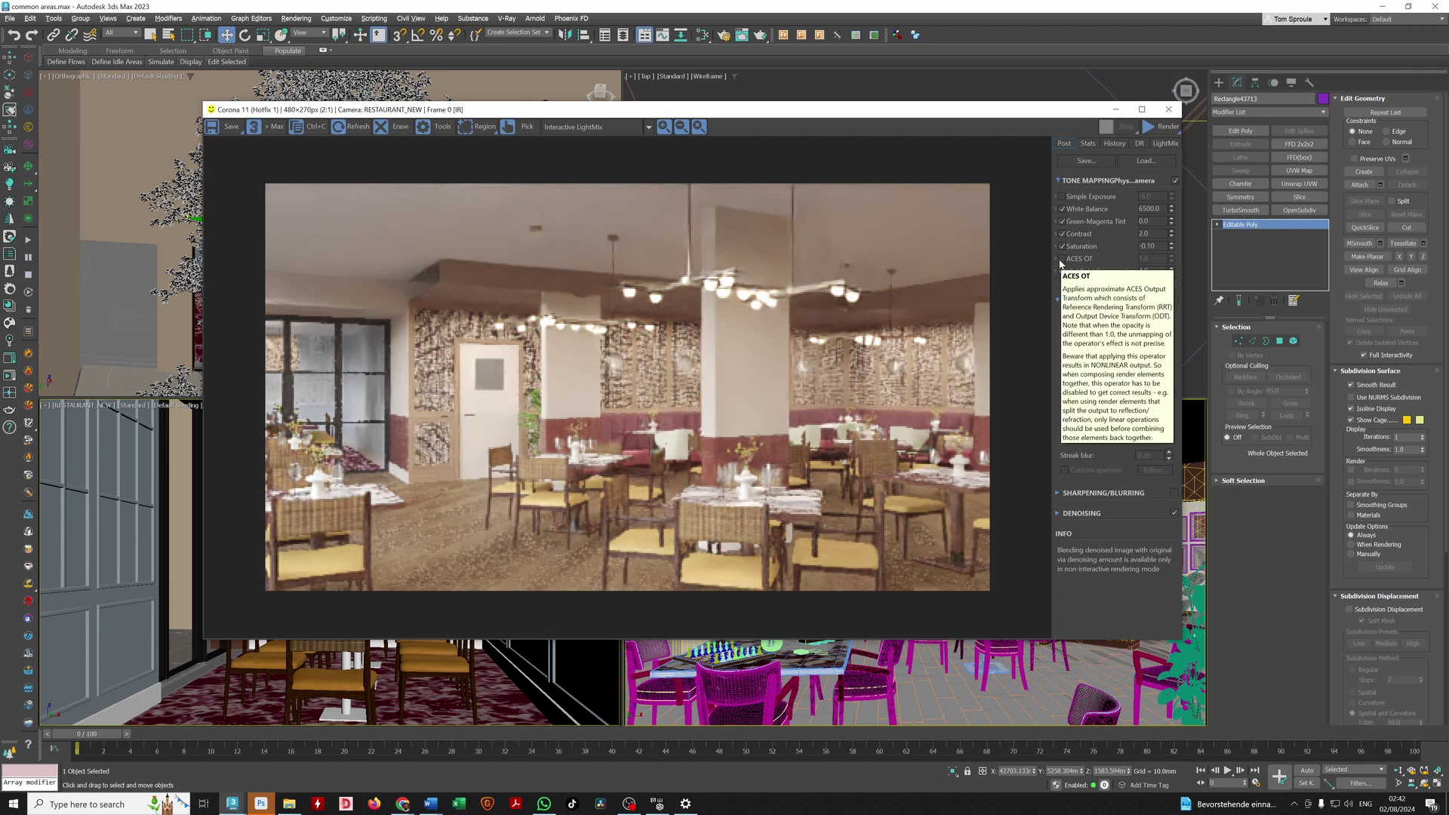
click(1061, 196)
click(1062, 196)
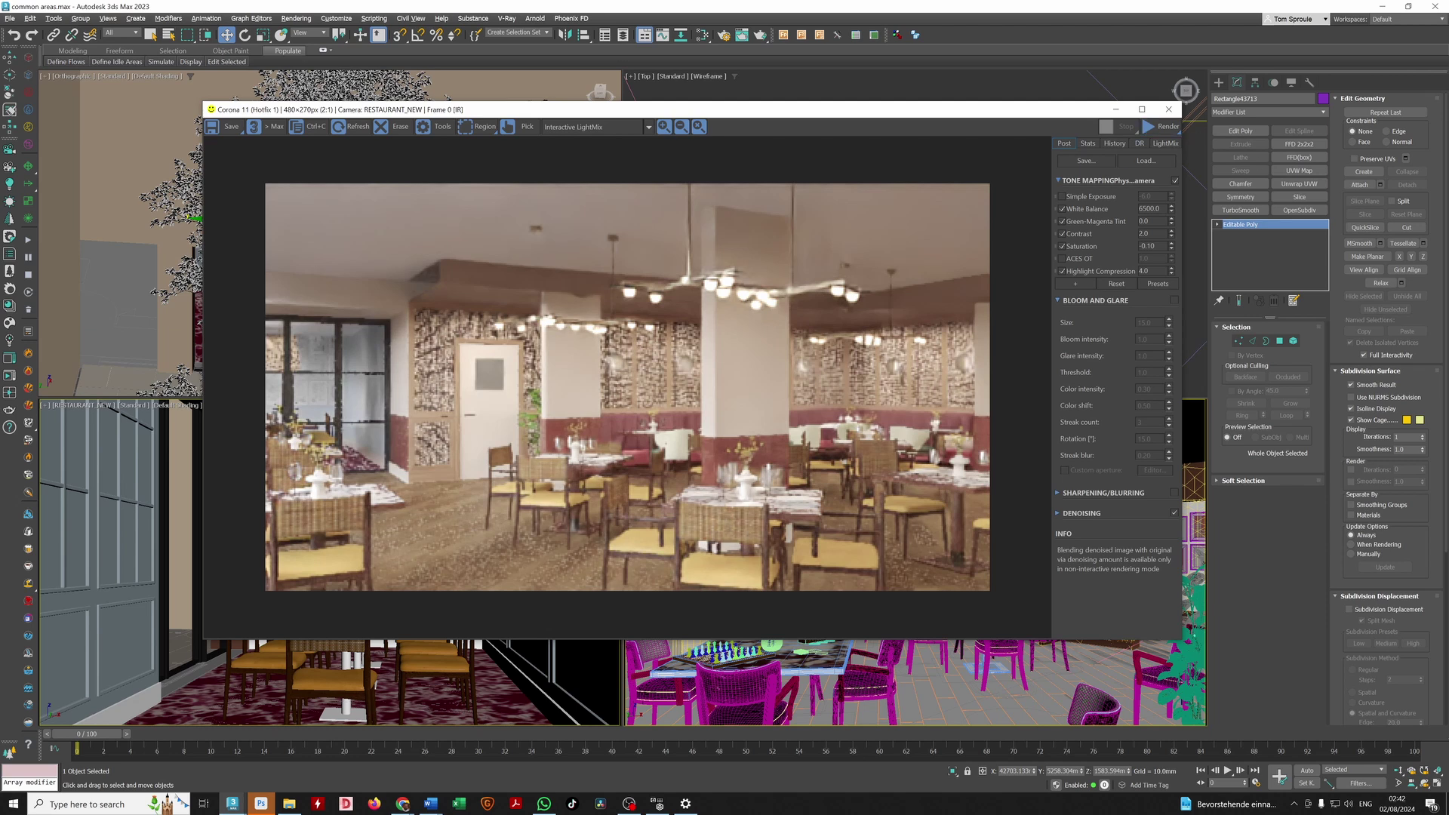
- Switch to Photoshop and add a Curves adjustment layer with lowered shadows and highlights raised from input 164 to output 180
click(261, 804)
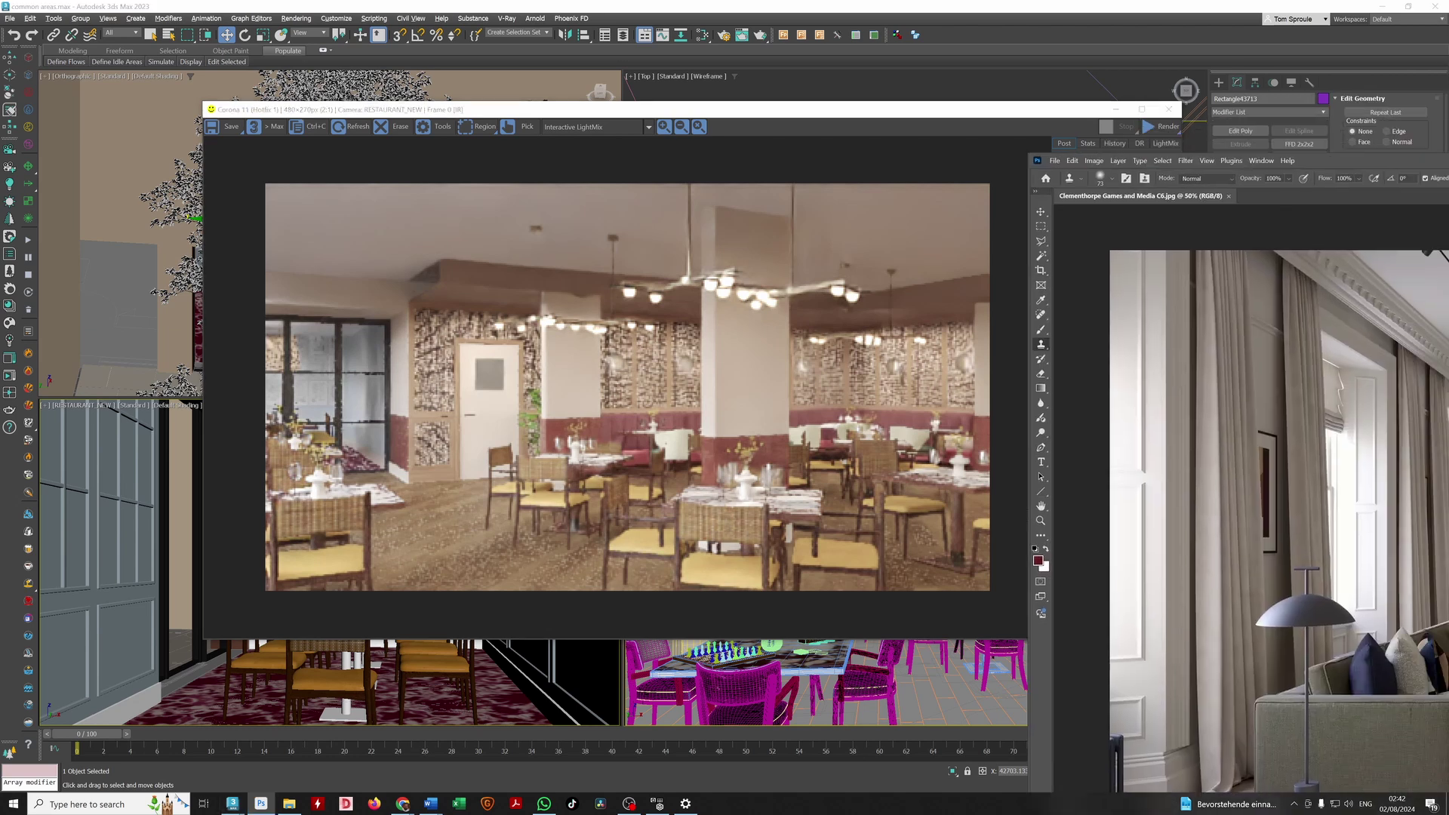
double_click(640, 87)
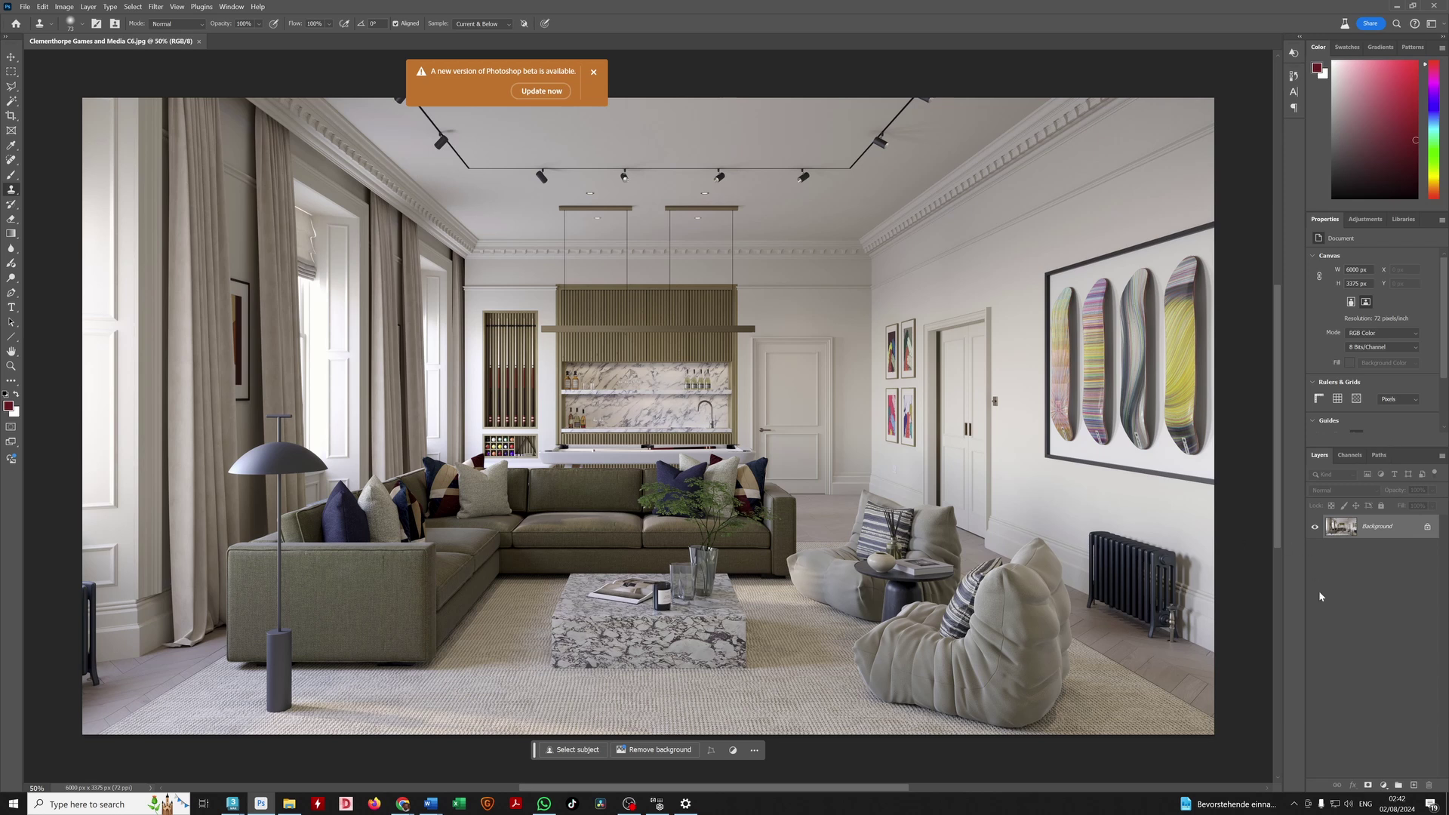
click(1384, 787)
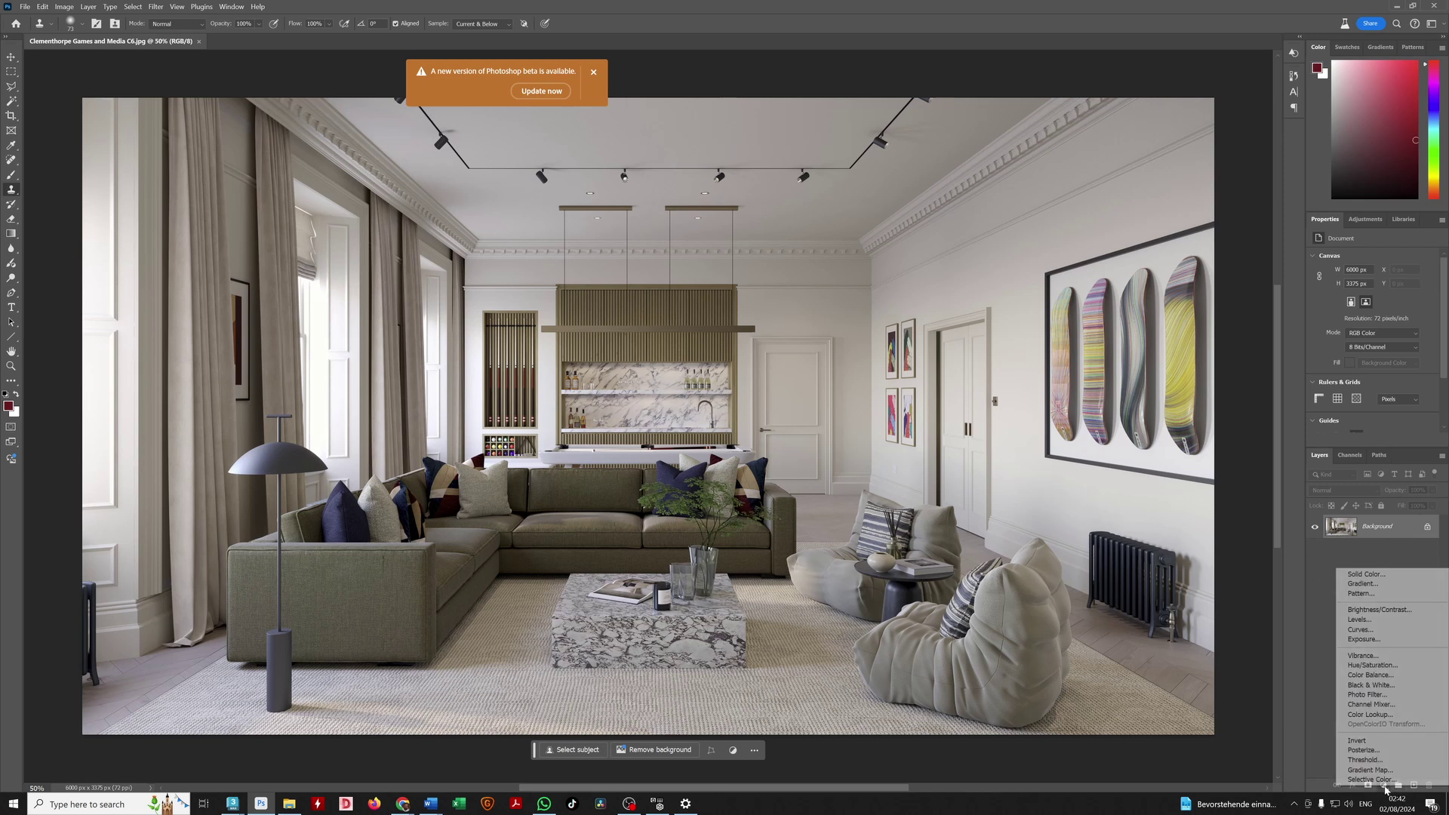
click(1371, 631)
drag(1365, 350, 1367, 352)
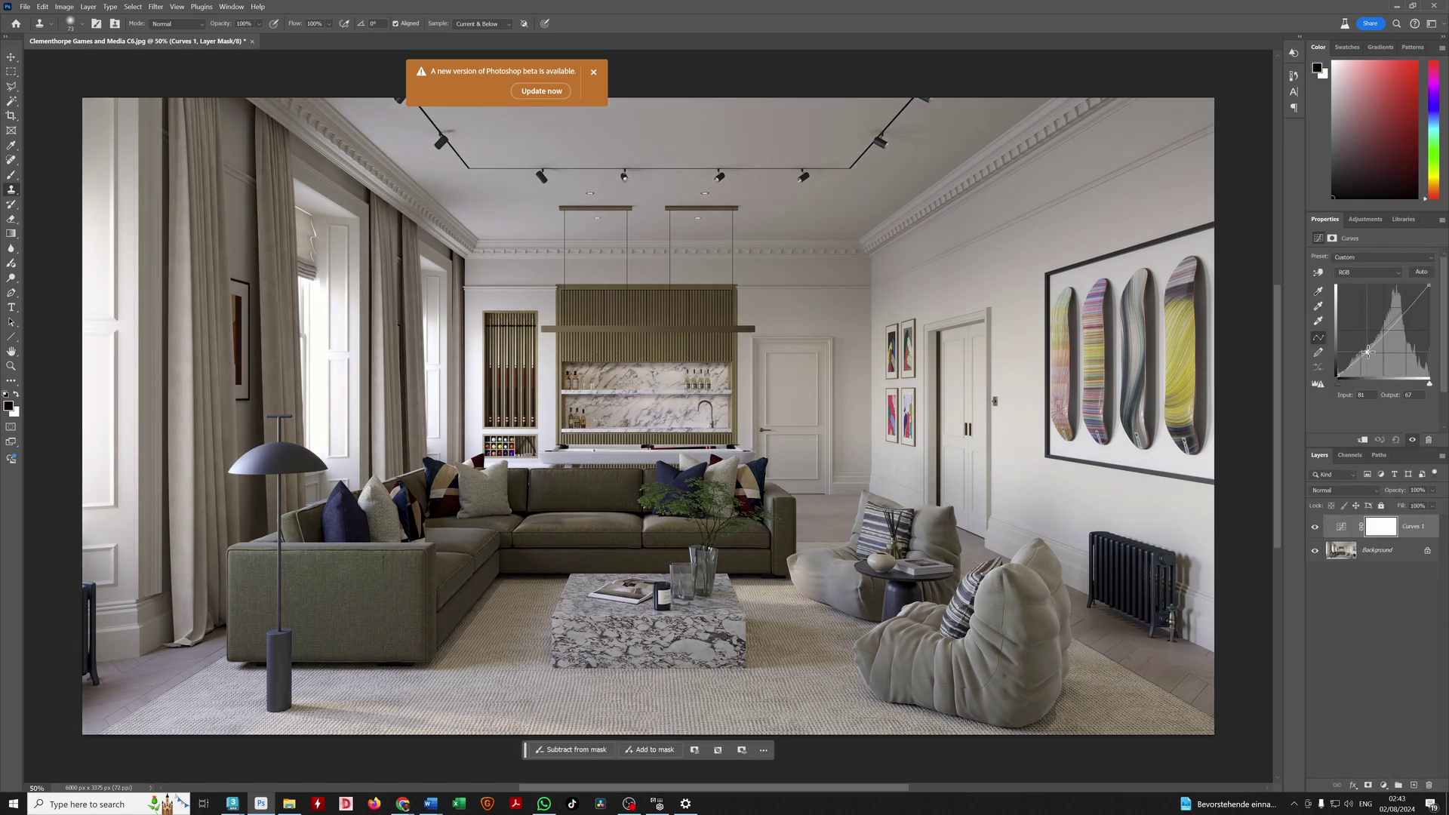
click(1400, 313)
drag(1400, 313, 1397, 311)
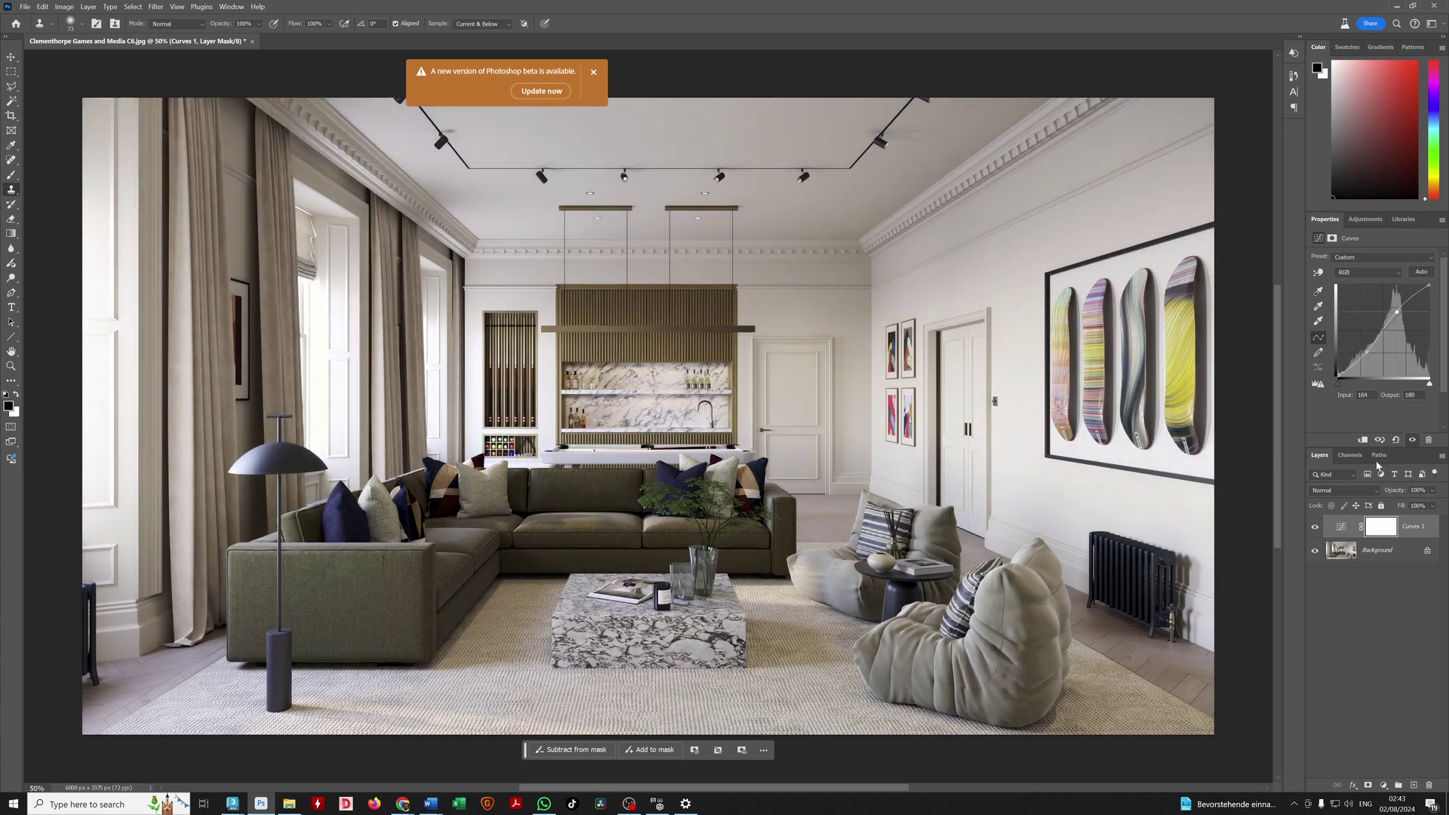
- Toggle the Curves layer's visibility to compare the living room image before and after, and dismiss the update notice
click(1315, 528)
click(1315, 528)
click(1315, 528)
click(1315, 528)
click(1315, 528)
click(1315, 528)
click(594, 72)
- Set the Curves layer's blend mode to Luminosity and toggle its visibility to compare the colours
click(1344, 491)
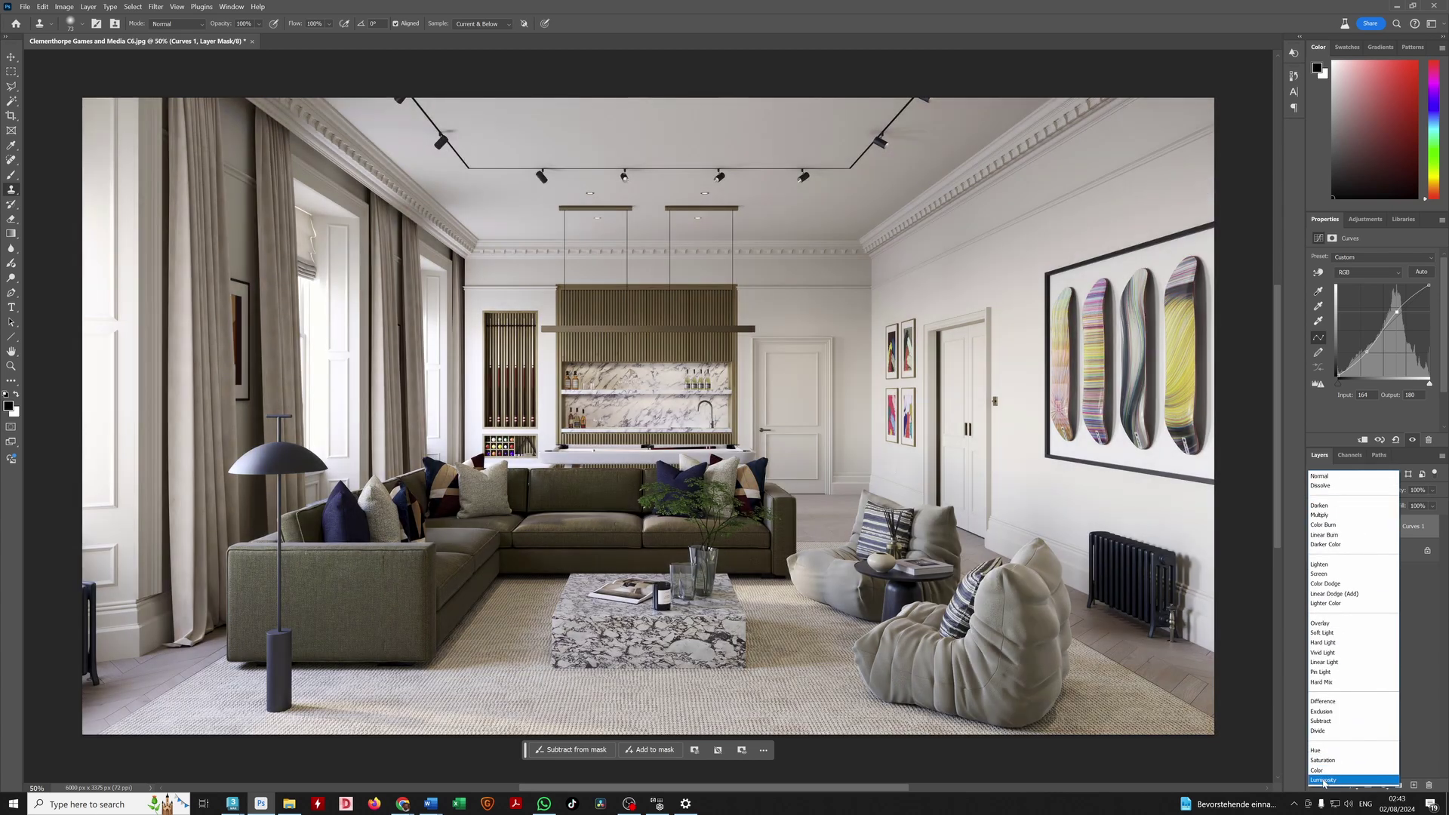
click(1323, 781)
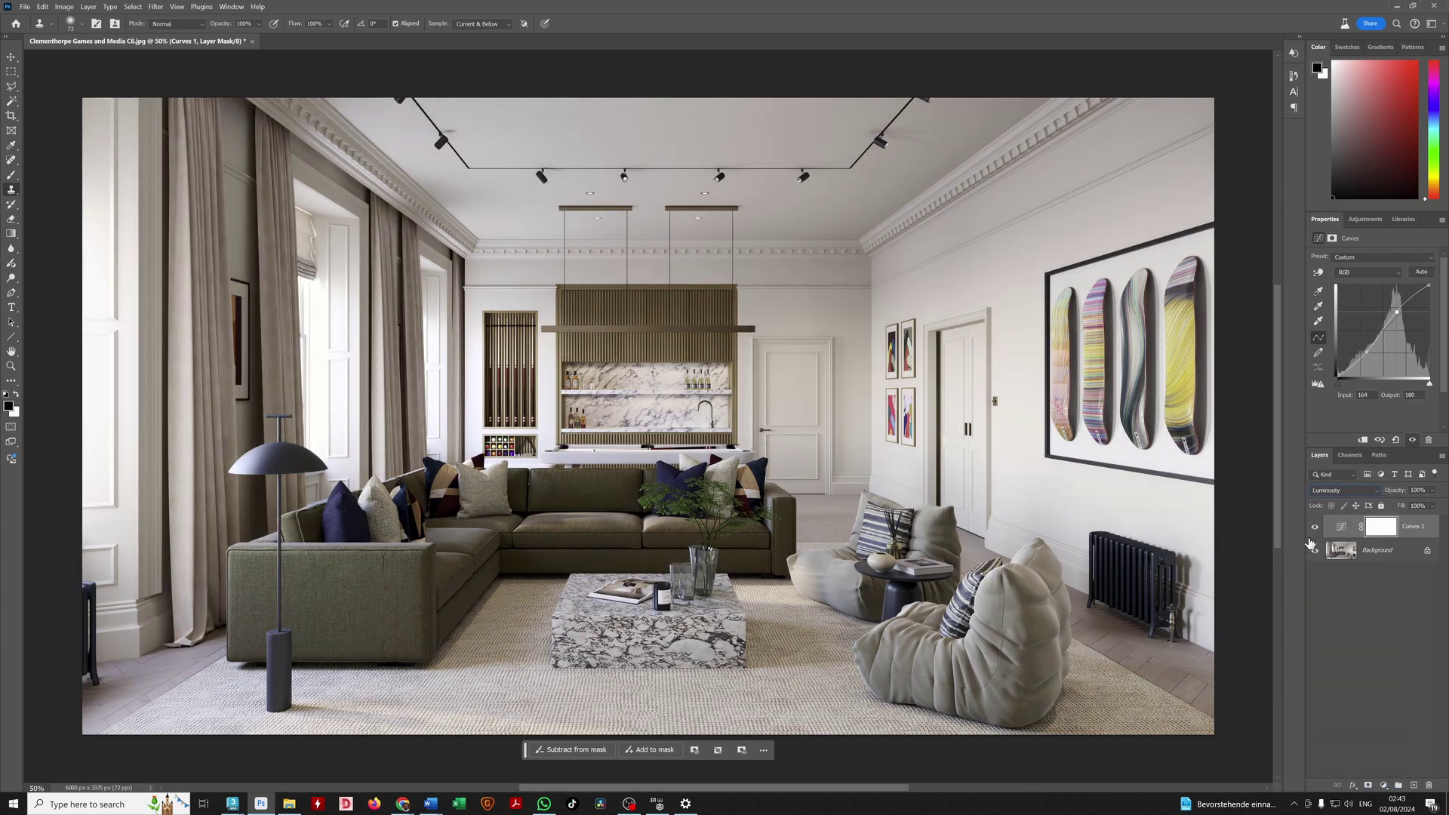
click(1315, 529)
click(1315, 528)
click(1316, 527)
click(1315, 528)
- Return the Curves layer's blend mode to Normal and toggle its visibility to judge the saturation shift
click(1349, 490)
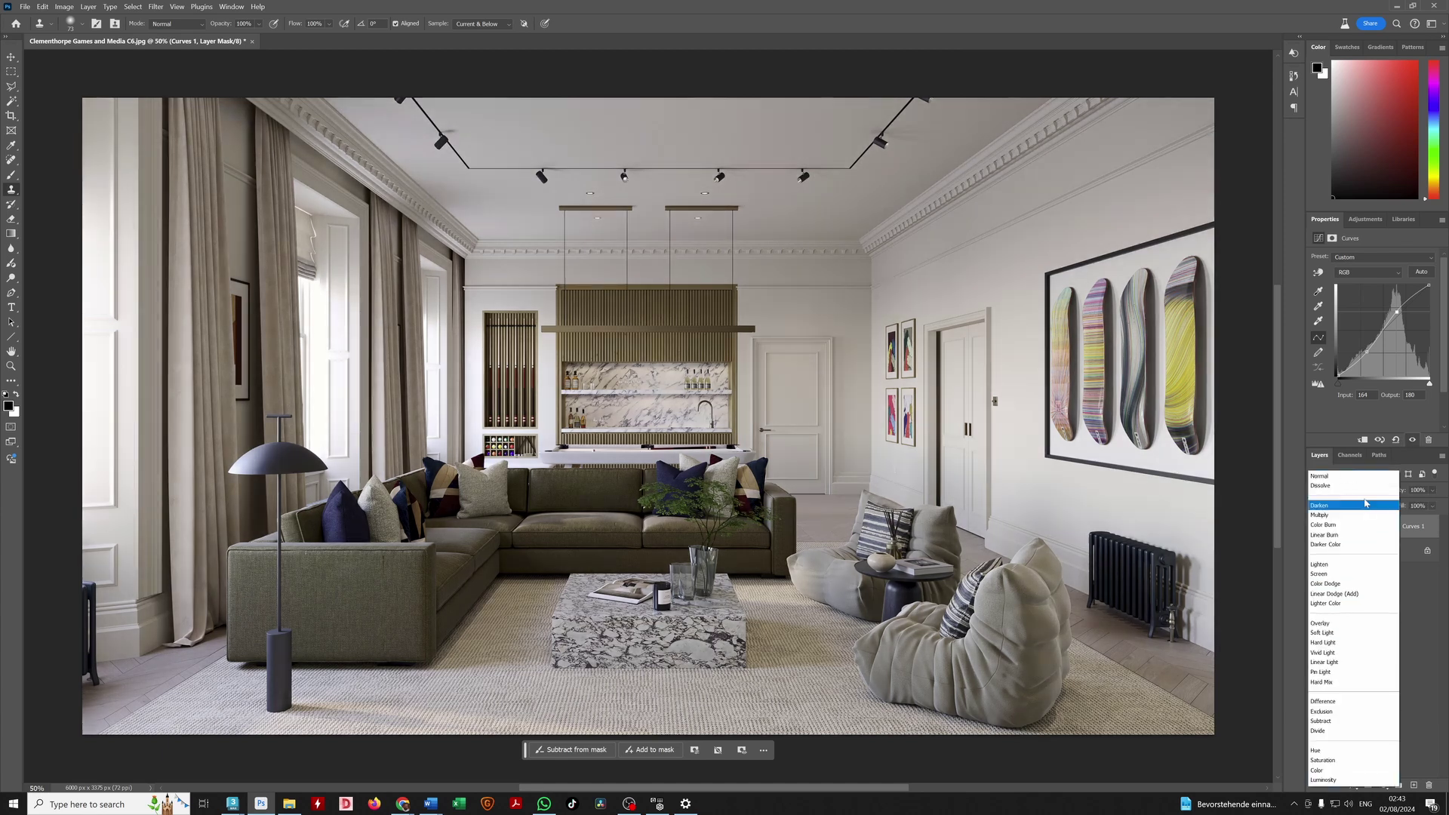
click(1323, 477)
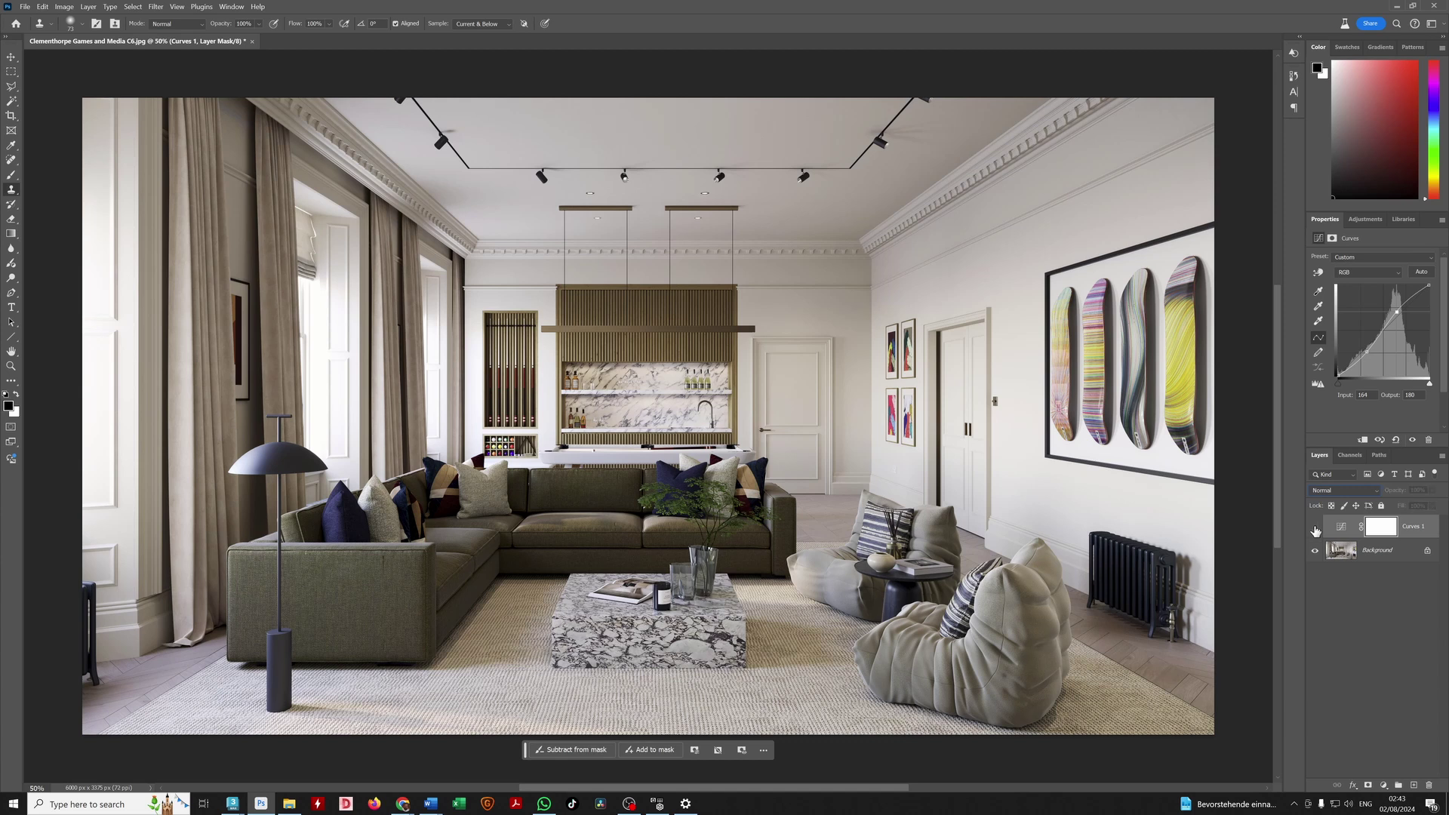
click(1315, 527)
click(1316, 527)
click(1316, 527)
click(1315, 528)
click(1316, 528)
click(1315, 527)
- Switch the Curves layer to Luminosity blending again and compare the image with the layer shown and hidden
click(1345, 491)
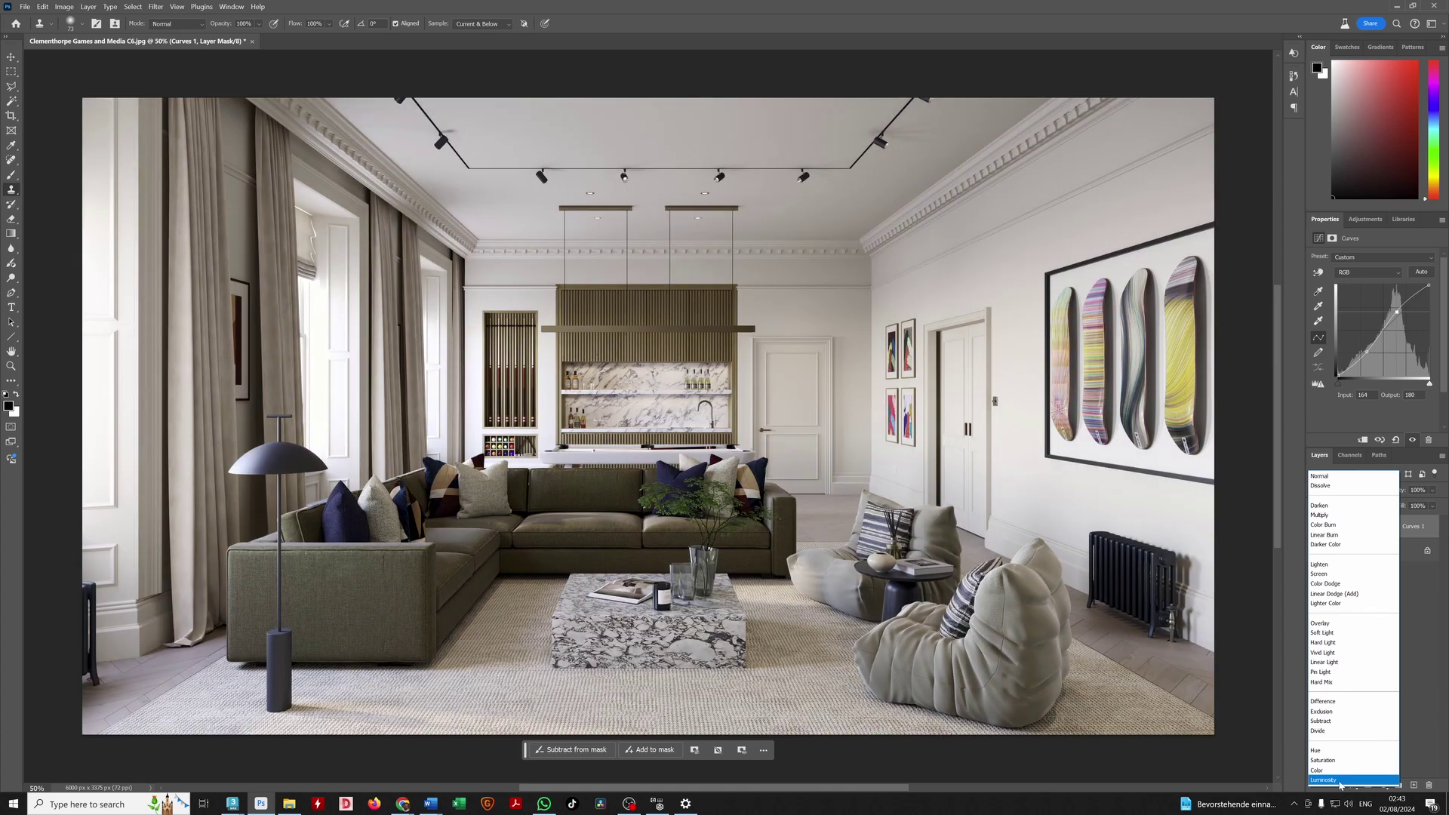
click(1340, 782)
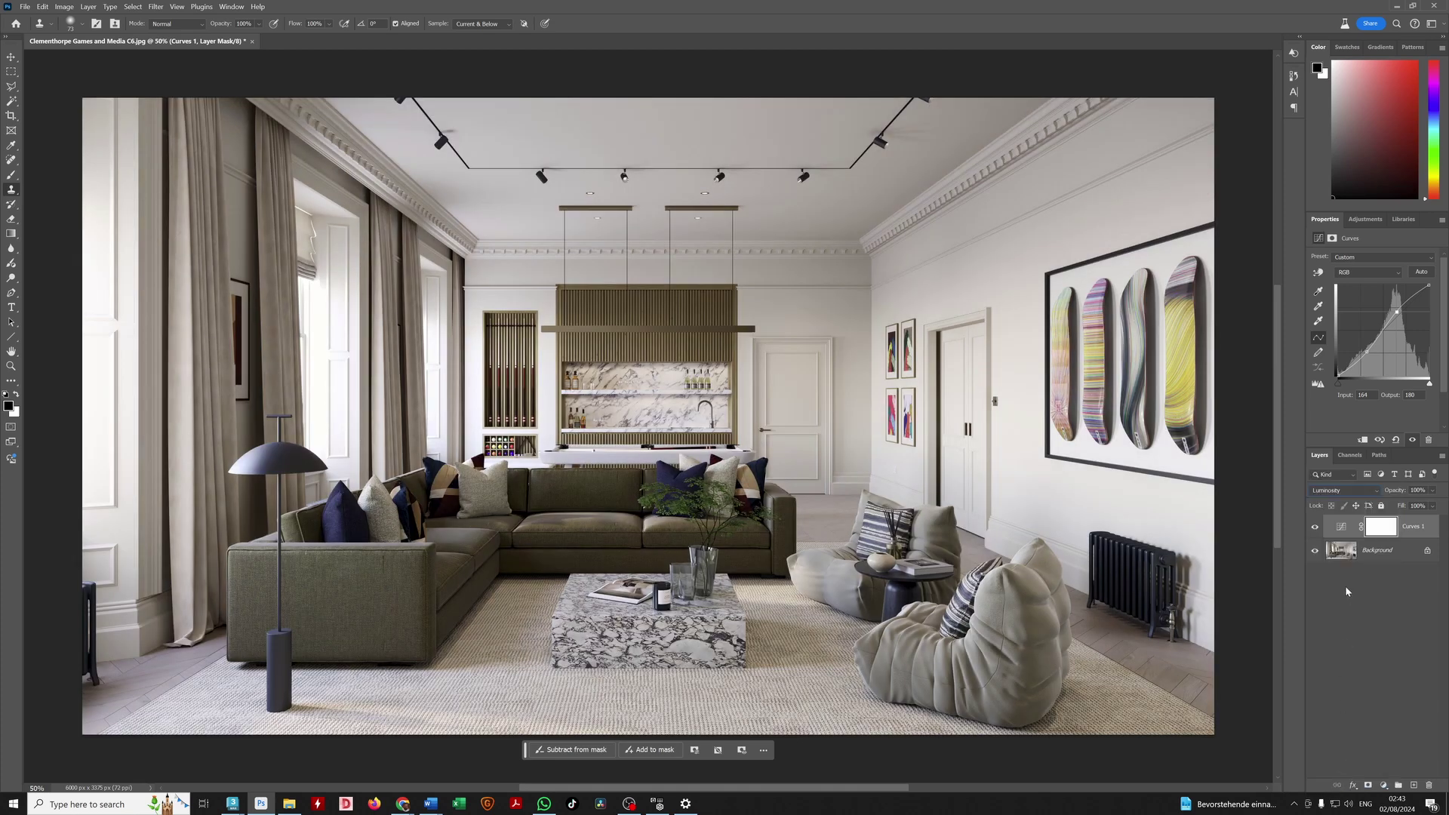
click(1317, 528)
click(1316, 528)
click(1317, 528)
click(1316, 527)
click(1316, 528)
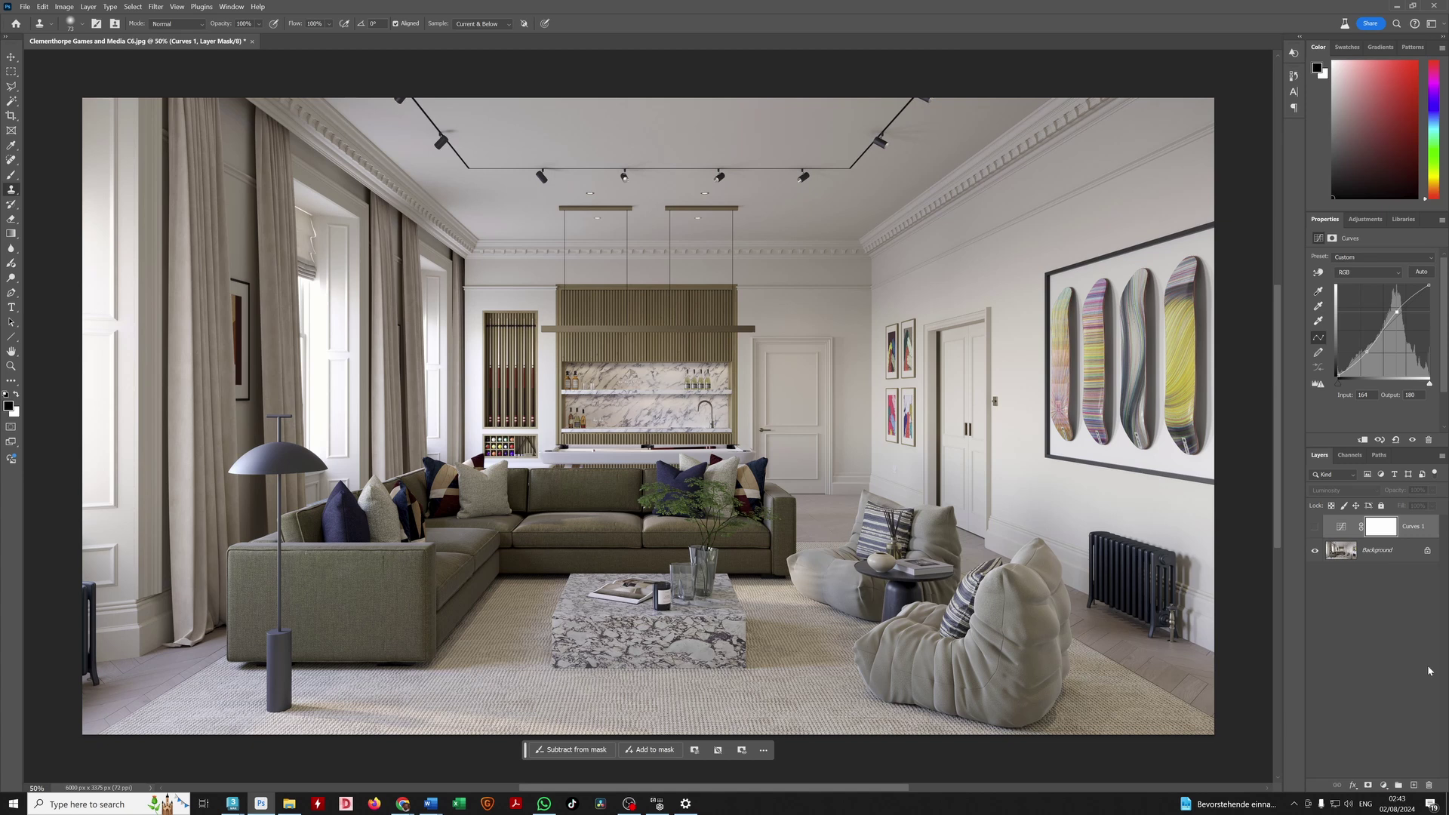
- Replace the Curves layer with an Exposure adjustment at Gamma Correction 0.91 and Exposure +0.35, and compare it on and off
click(1429, 785)
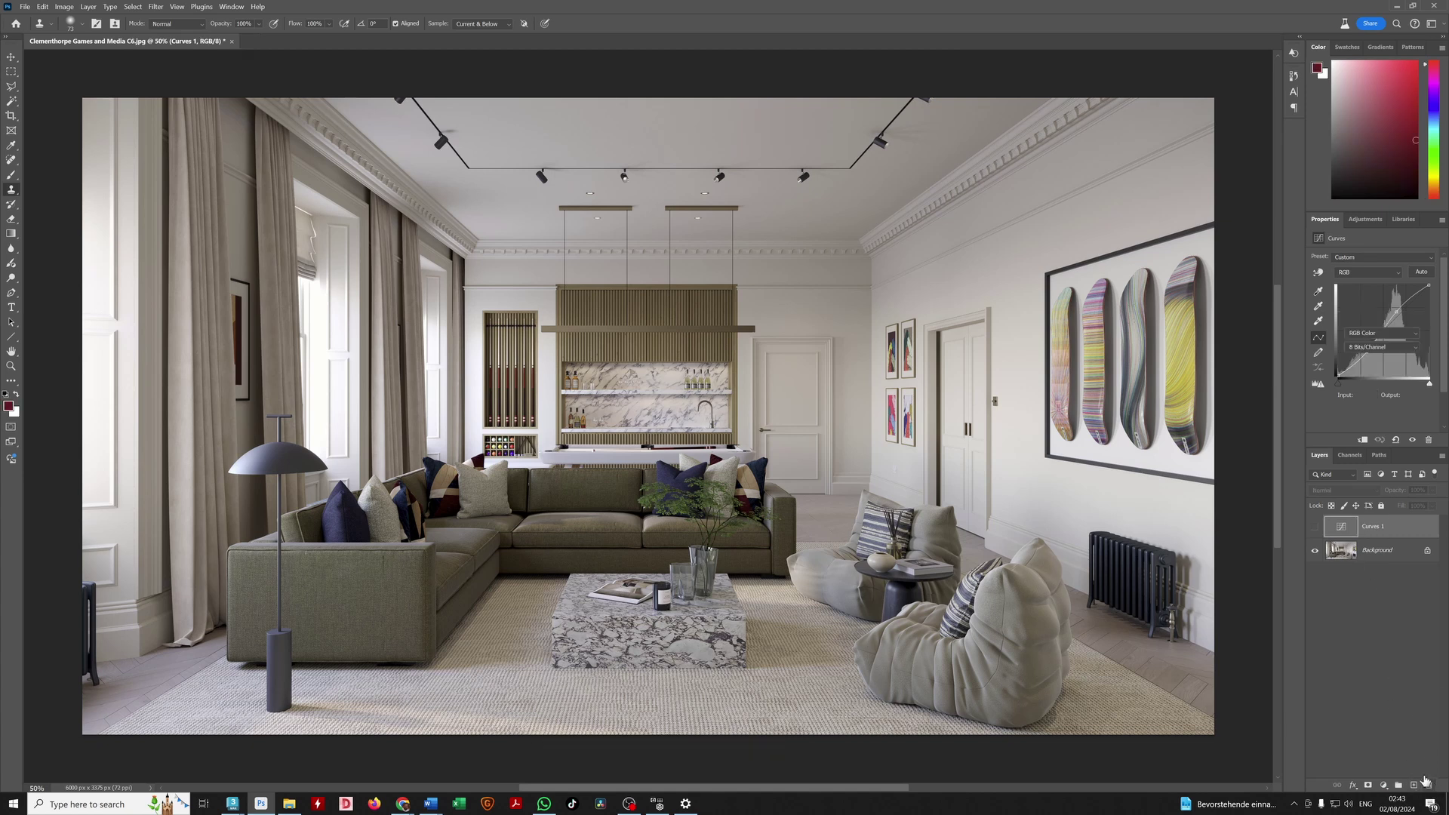
click(1383, 785)
click(1368, 640)
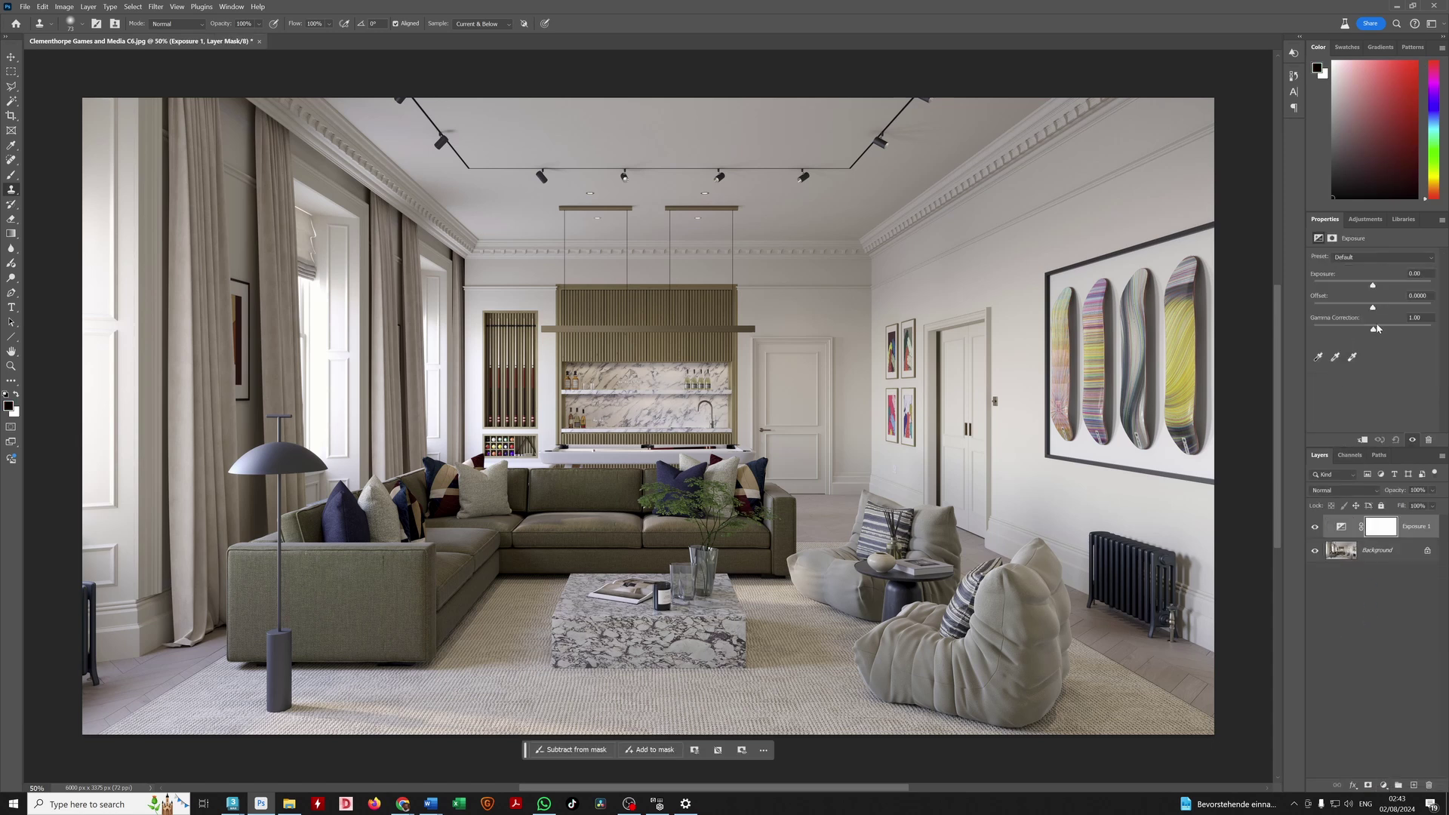
drag(1377, 332, 1378, 332)
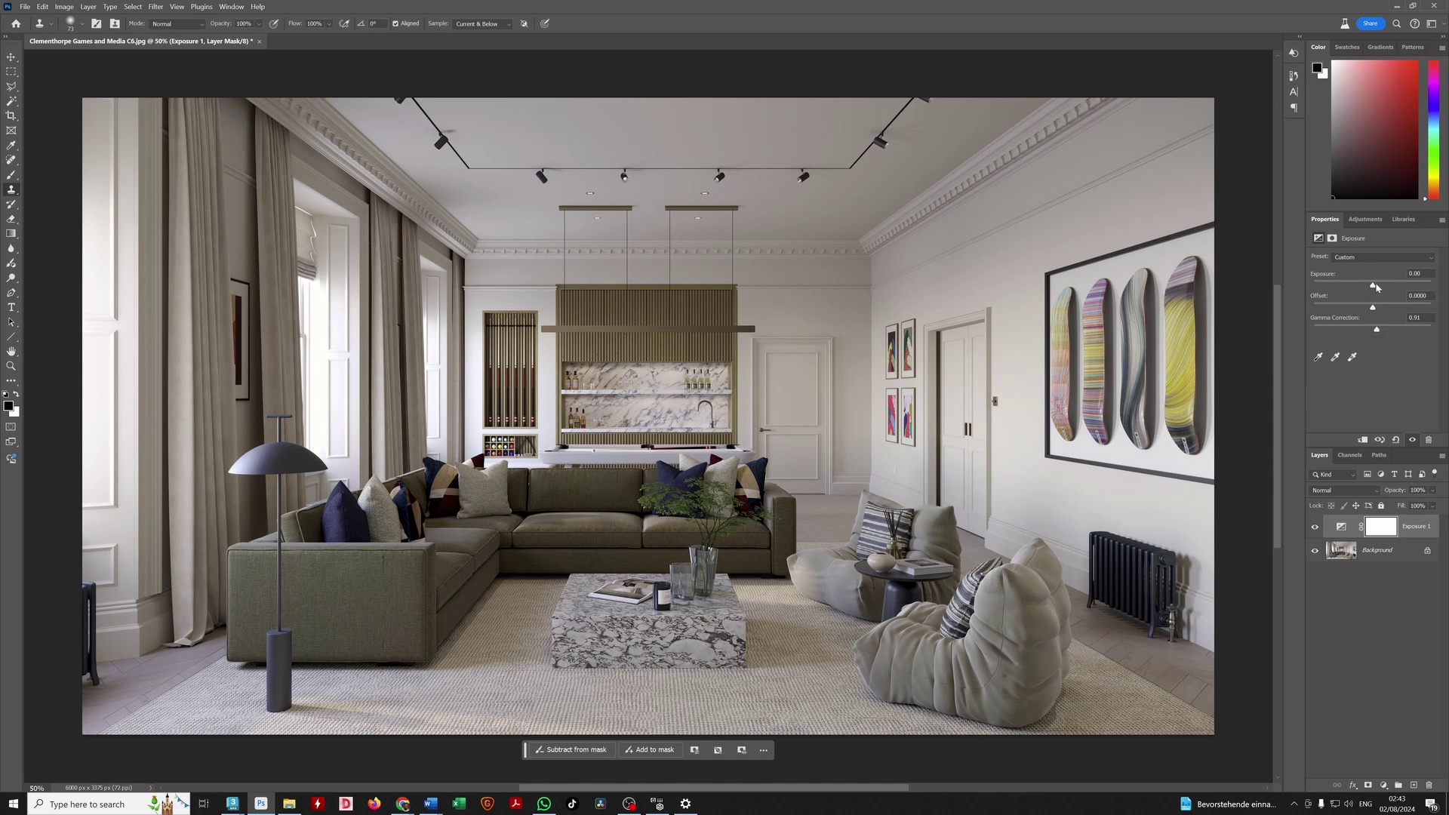
drag(1373, 286, 1377, 287)
click(1315, 528)
click(1315, 527)
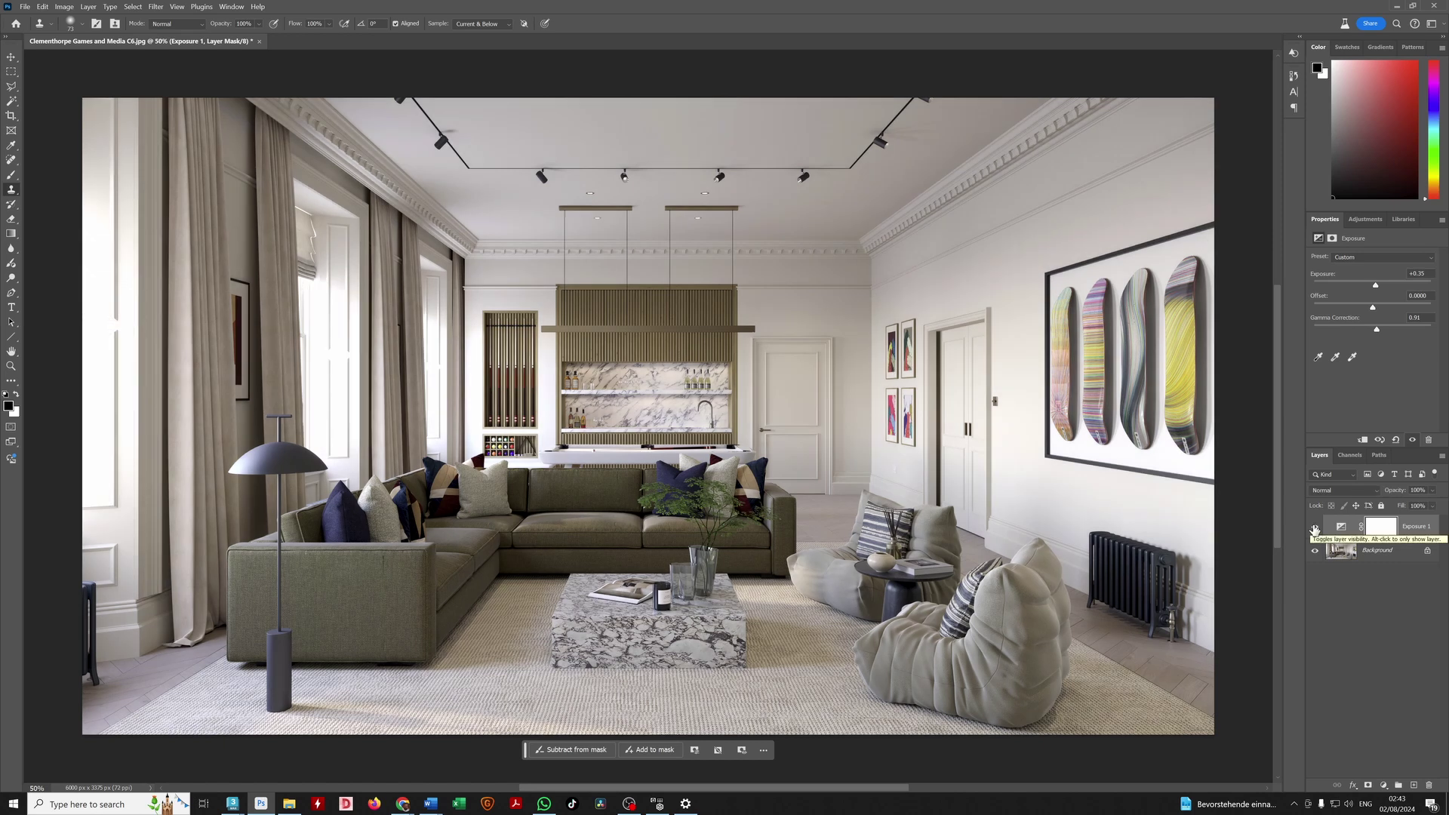
click(1315, 527)
click(1314, 528)
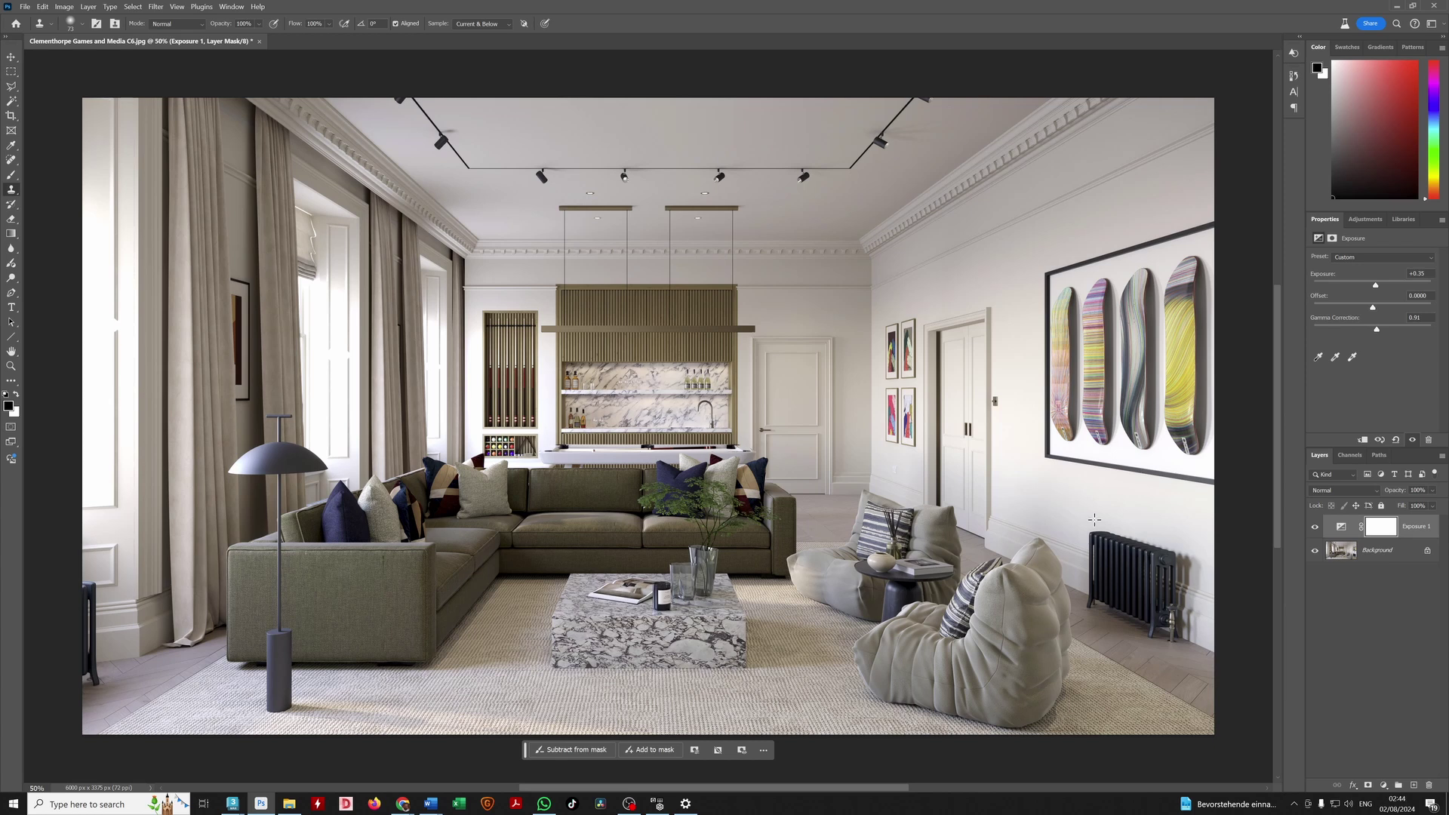
- Close the living room image without saving, return to 3ds Max and close the Corona frame buffer
click(260, 42)
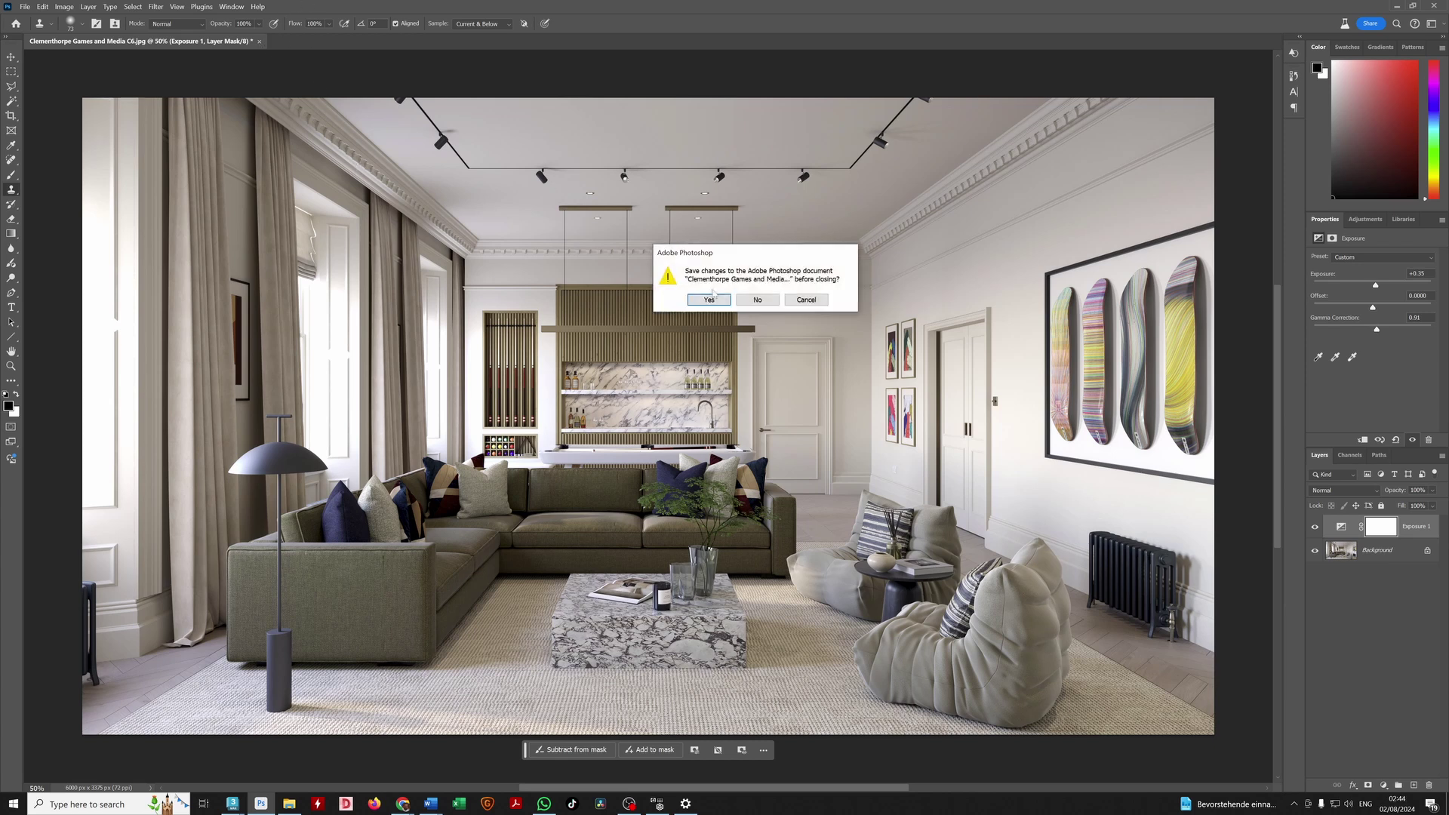
click(772, 300)
click(1397, 6)
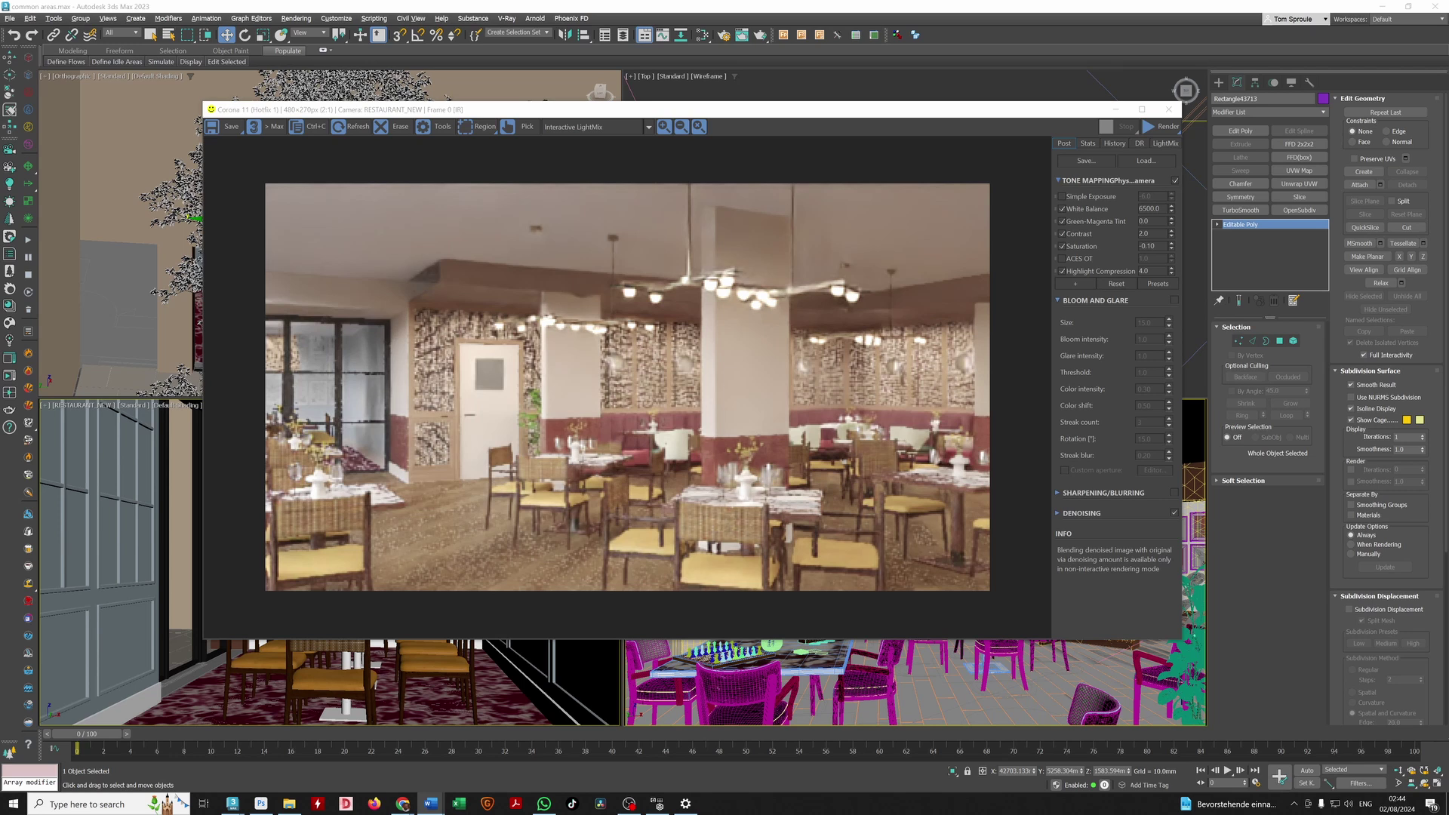
click(1169, 110)
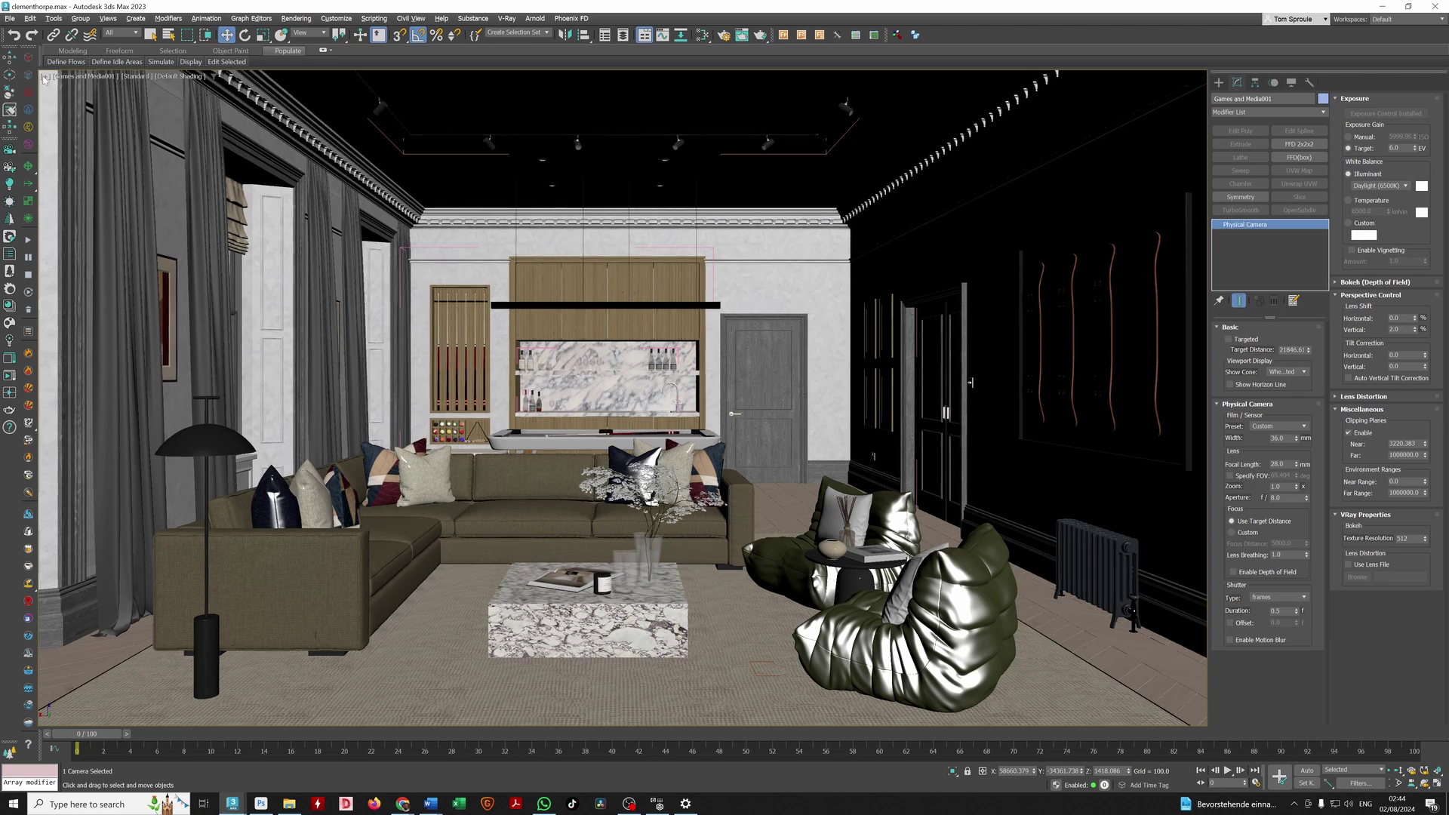
- Open the Safe Frames settings in the camera viewport's configuration and go through the Action Safe and Title Safe horizontal and vertical percent reductions
click(43, 77)
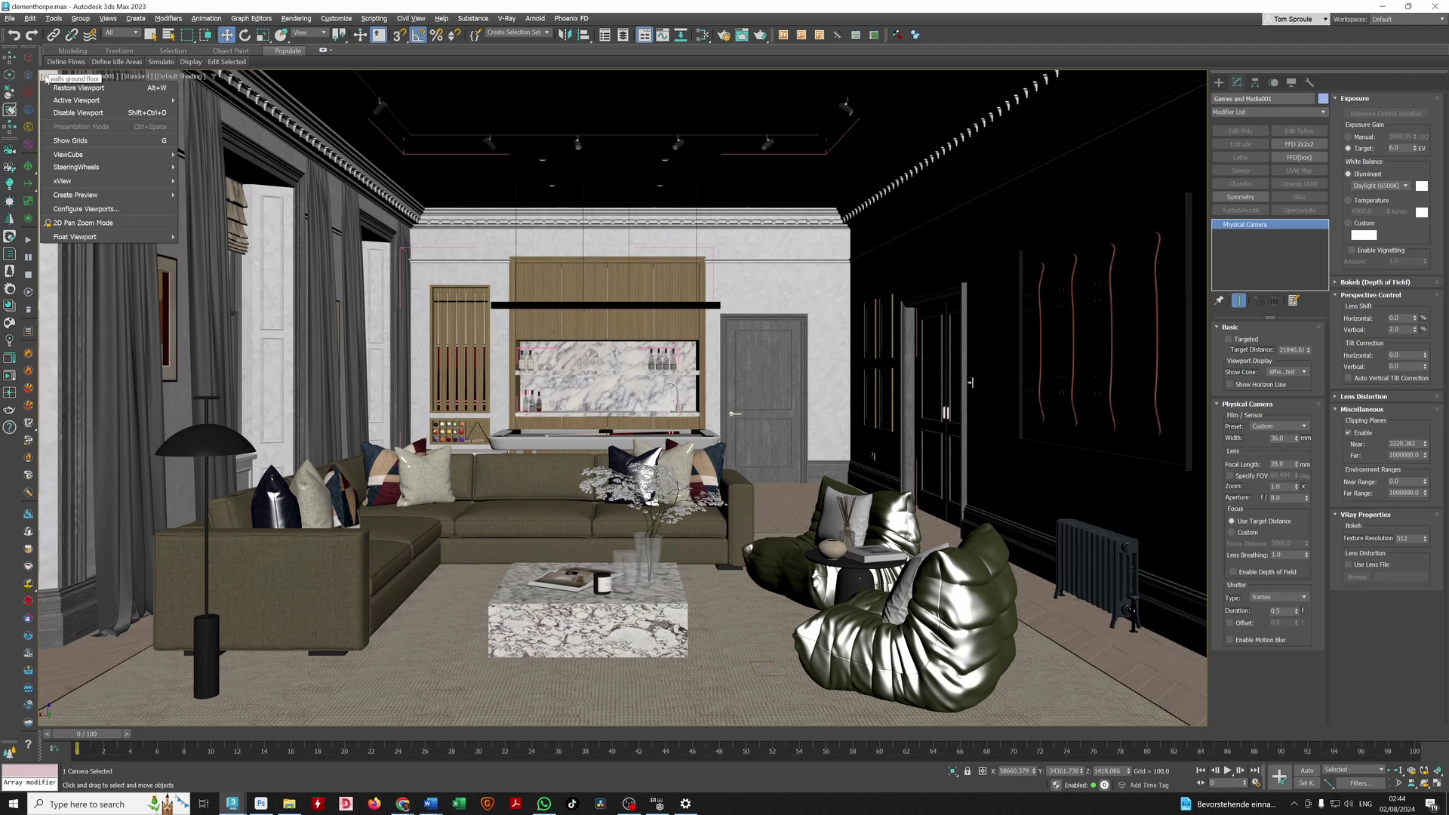
click(74, 210)
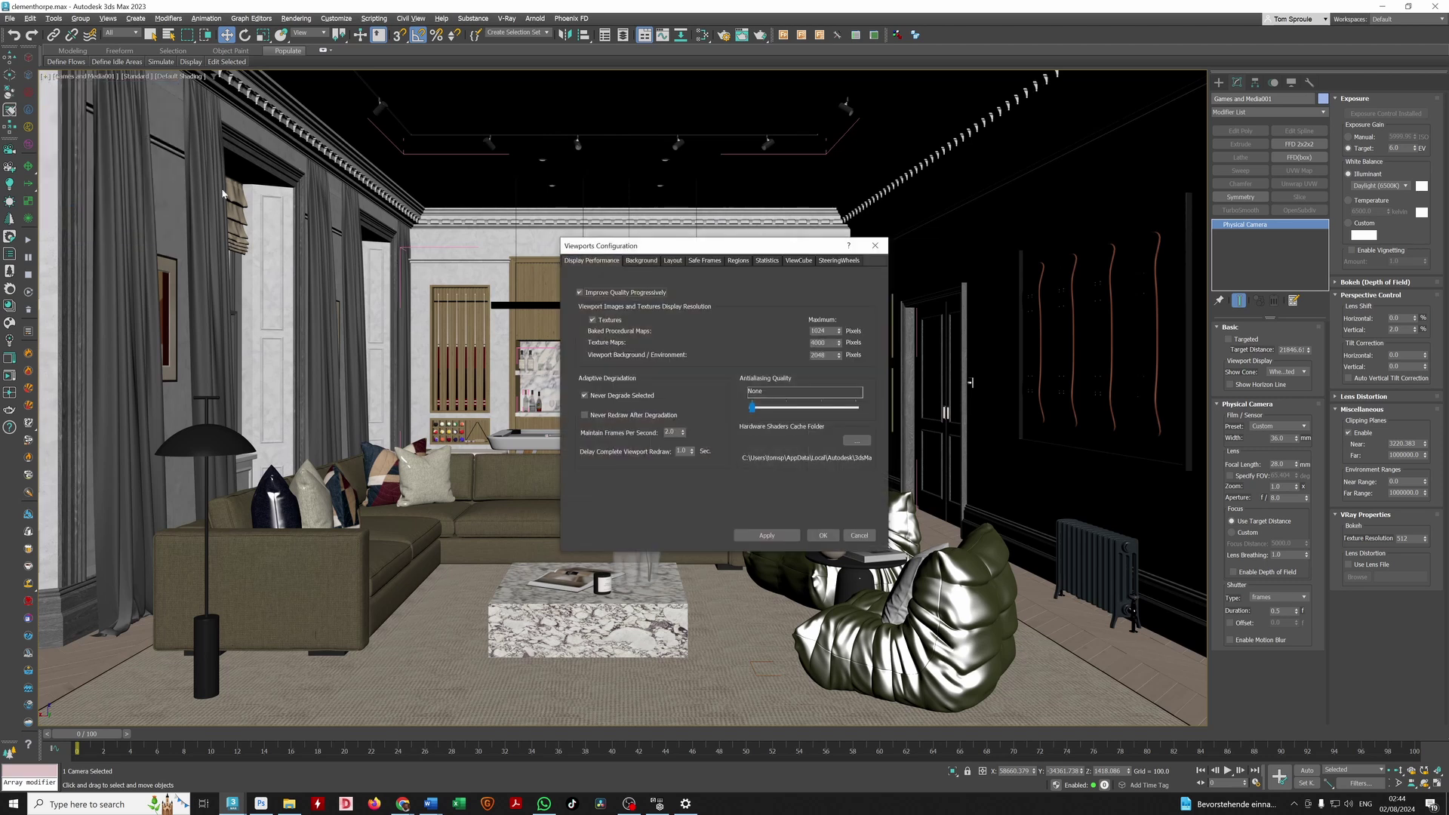
drag(634, 247, 719, 292)
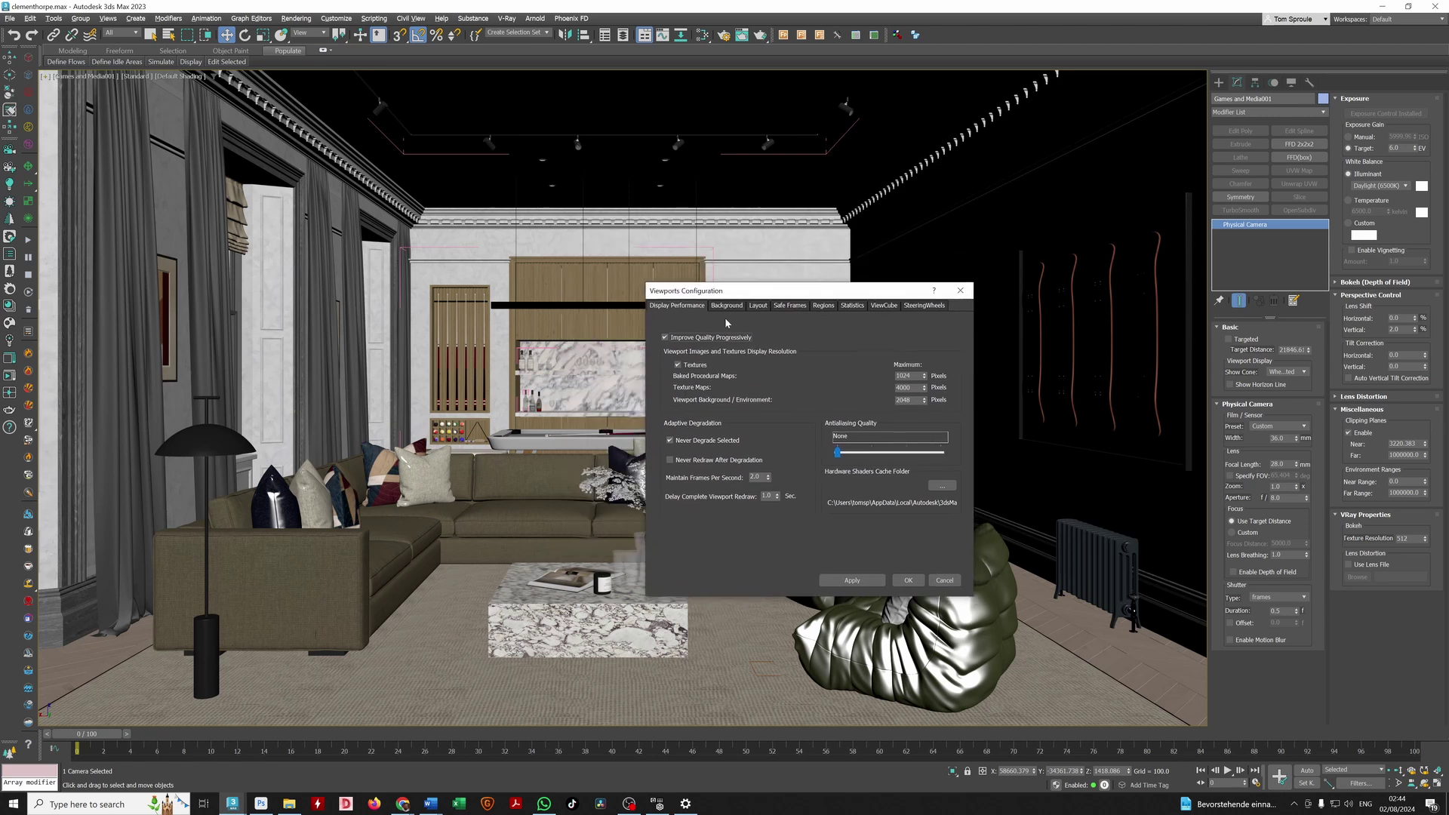
click(758, 306)
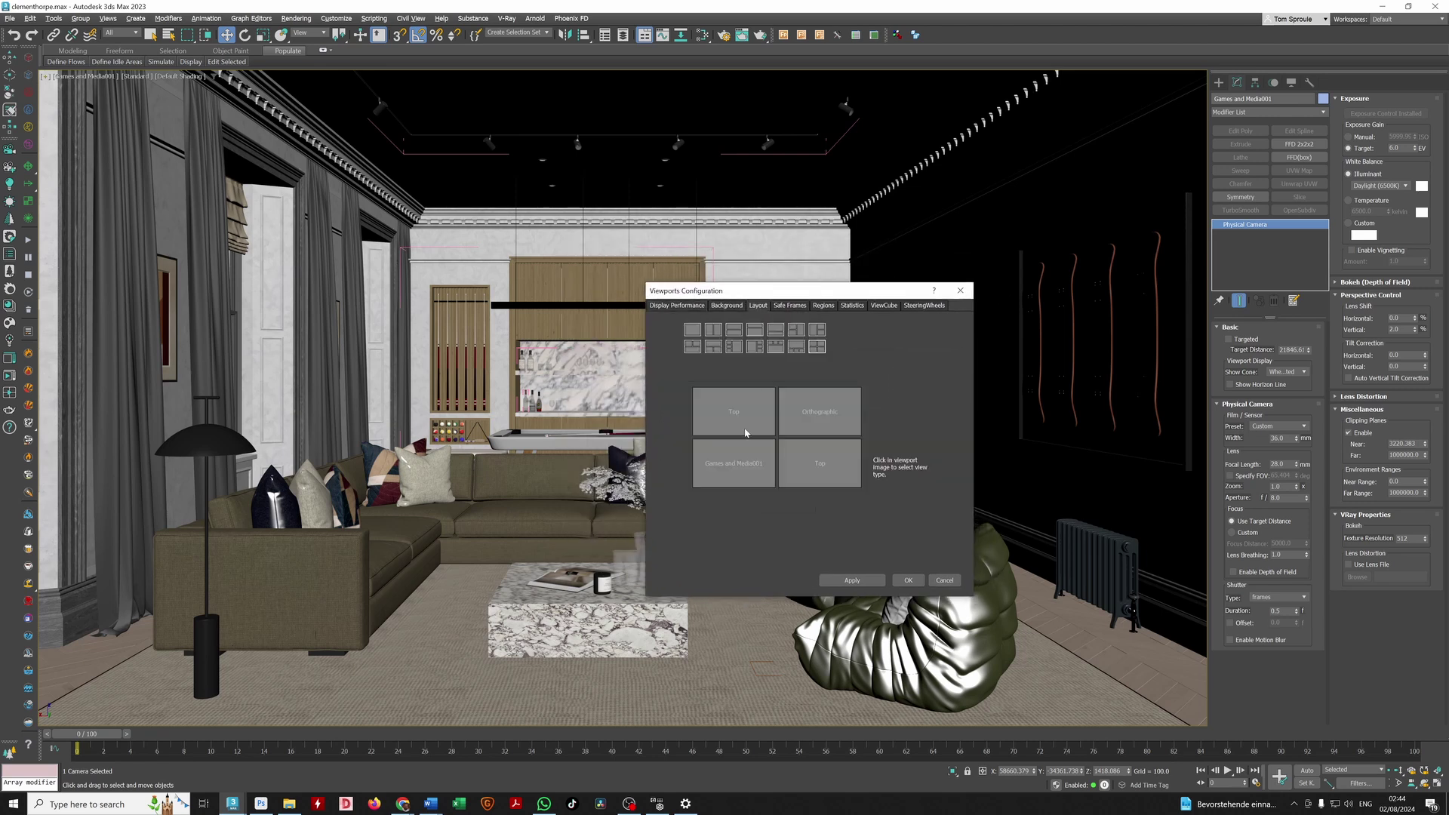
click(787, 307)
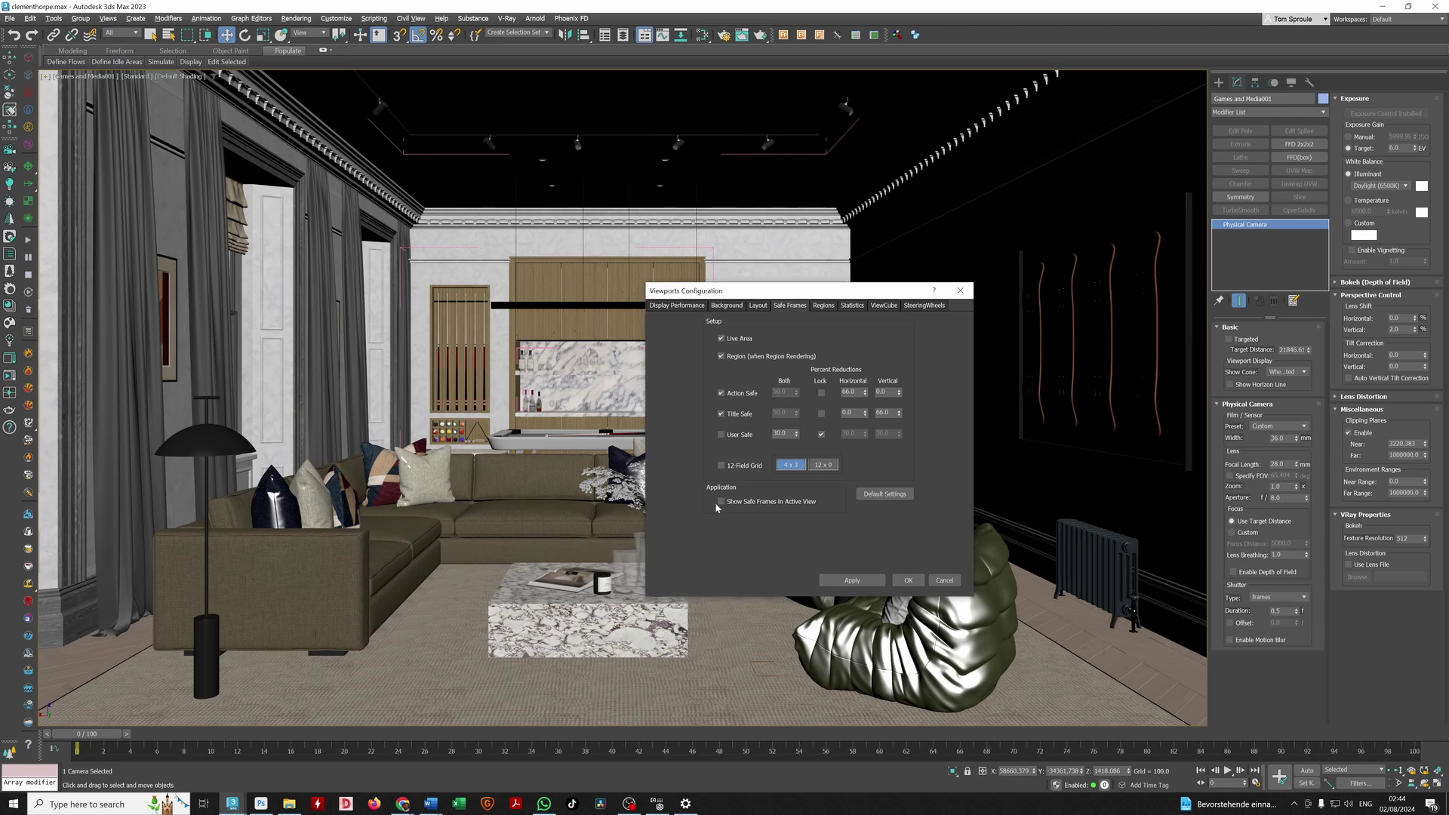
double_click(849, 393)
key(Tab)
key(Tab)
key(Tab)
- Lock the Action Safe and Title Safe percent reductions and unlock both again, with both safe frames enabled
click(721, 392)
click(721, 413)
click(821, 392)
click(821, 413)
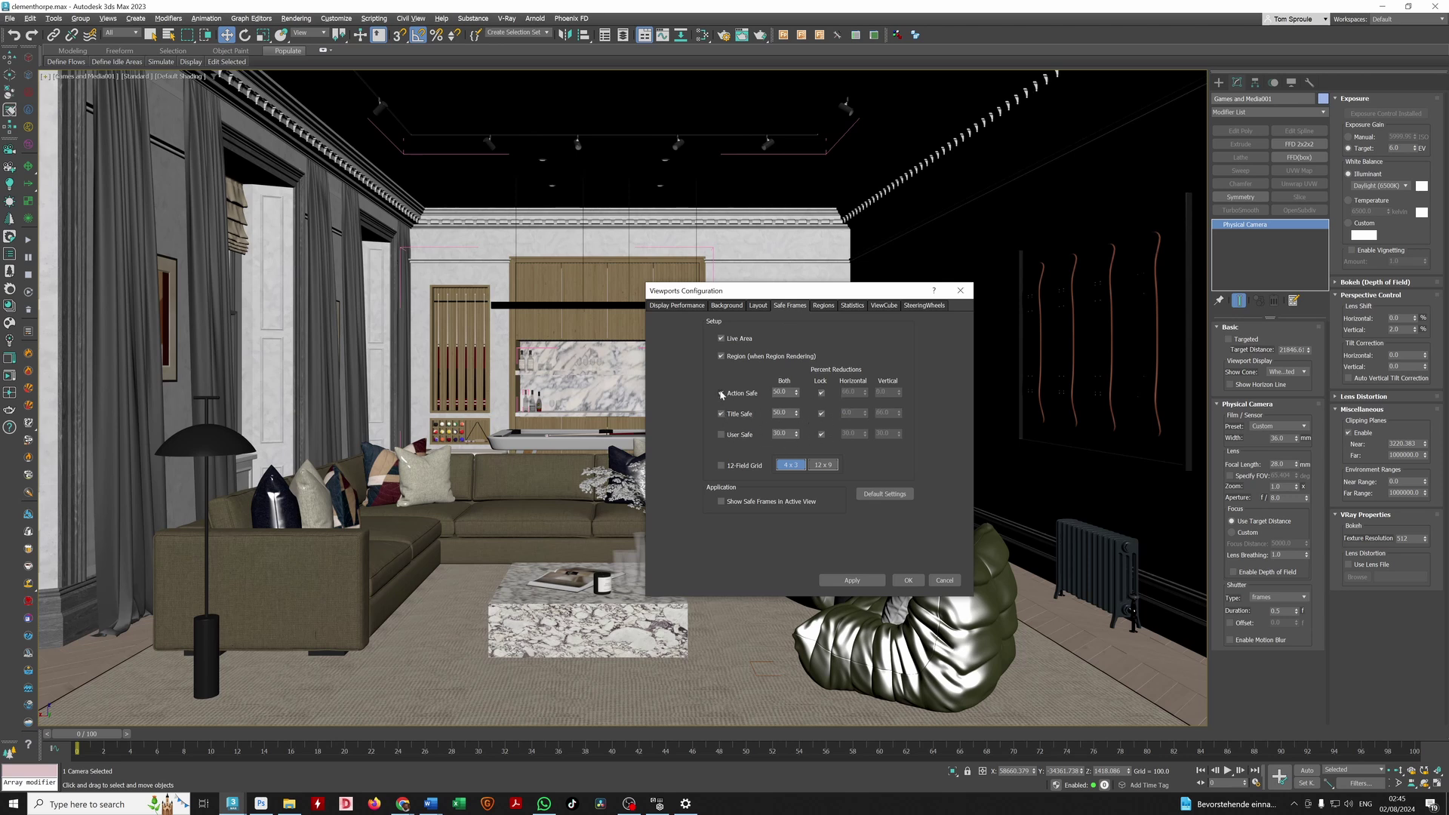
click(822, 414)
click(821, 393)
click(720, 392)
click(720, 414)
- Enable and apply safe frames in the active camera view, close the configuration and maximise the camera viewport
click(843, 392)
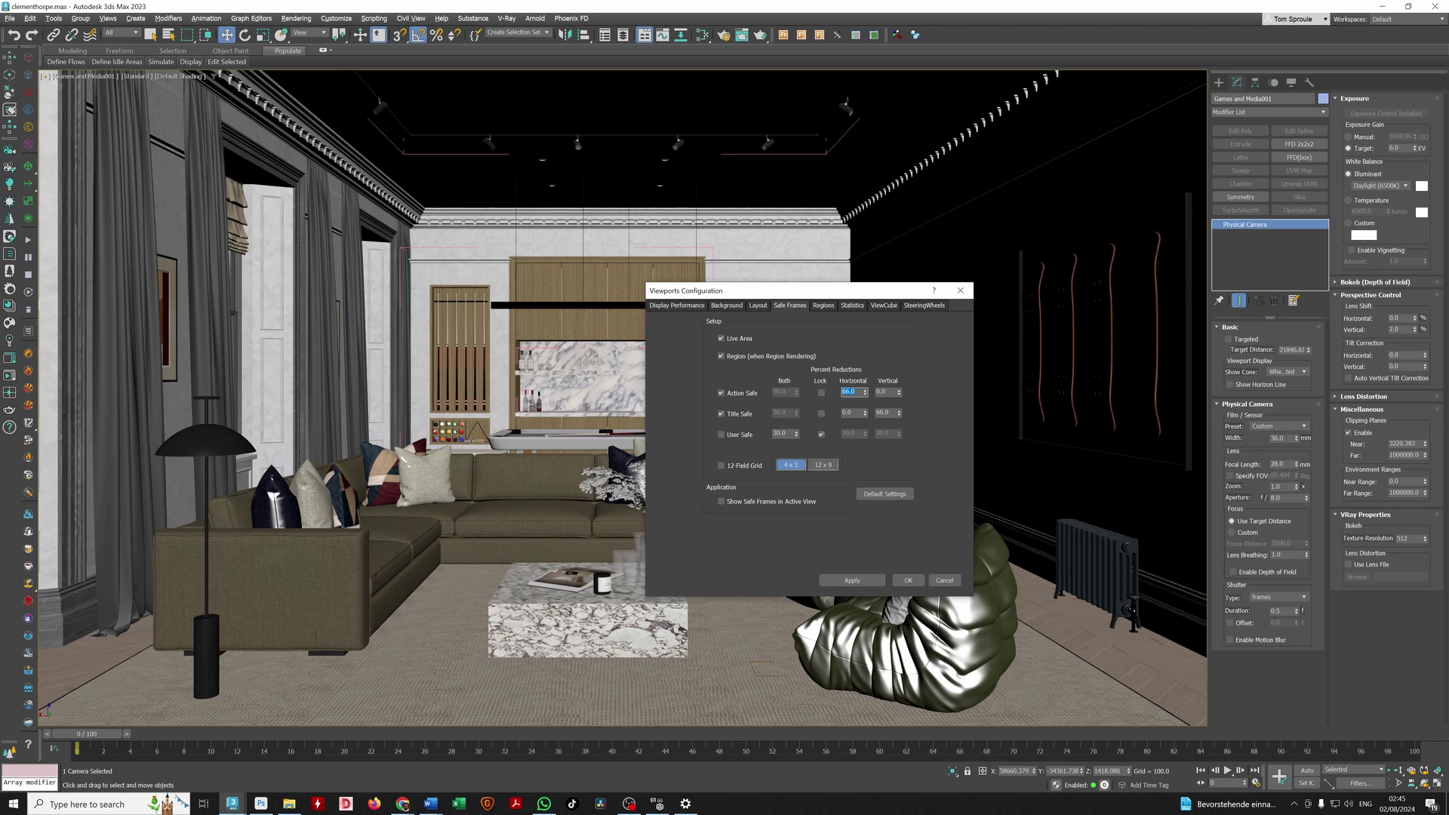
click(721, 501)
click(852, 580)
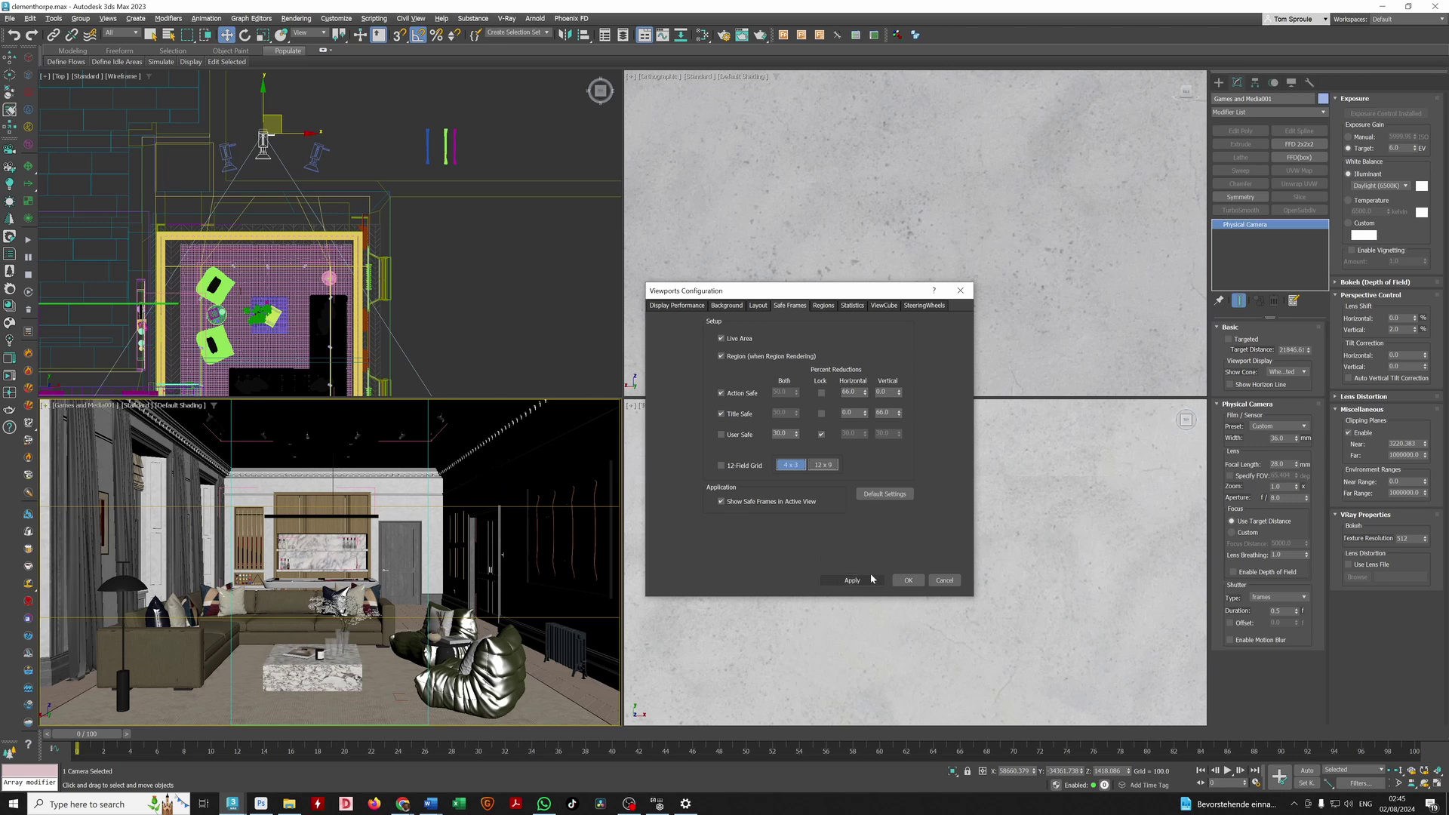
click(908, 581)
key(alt+w)
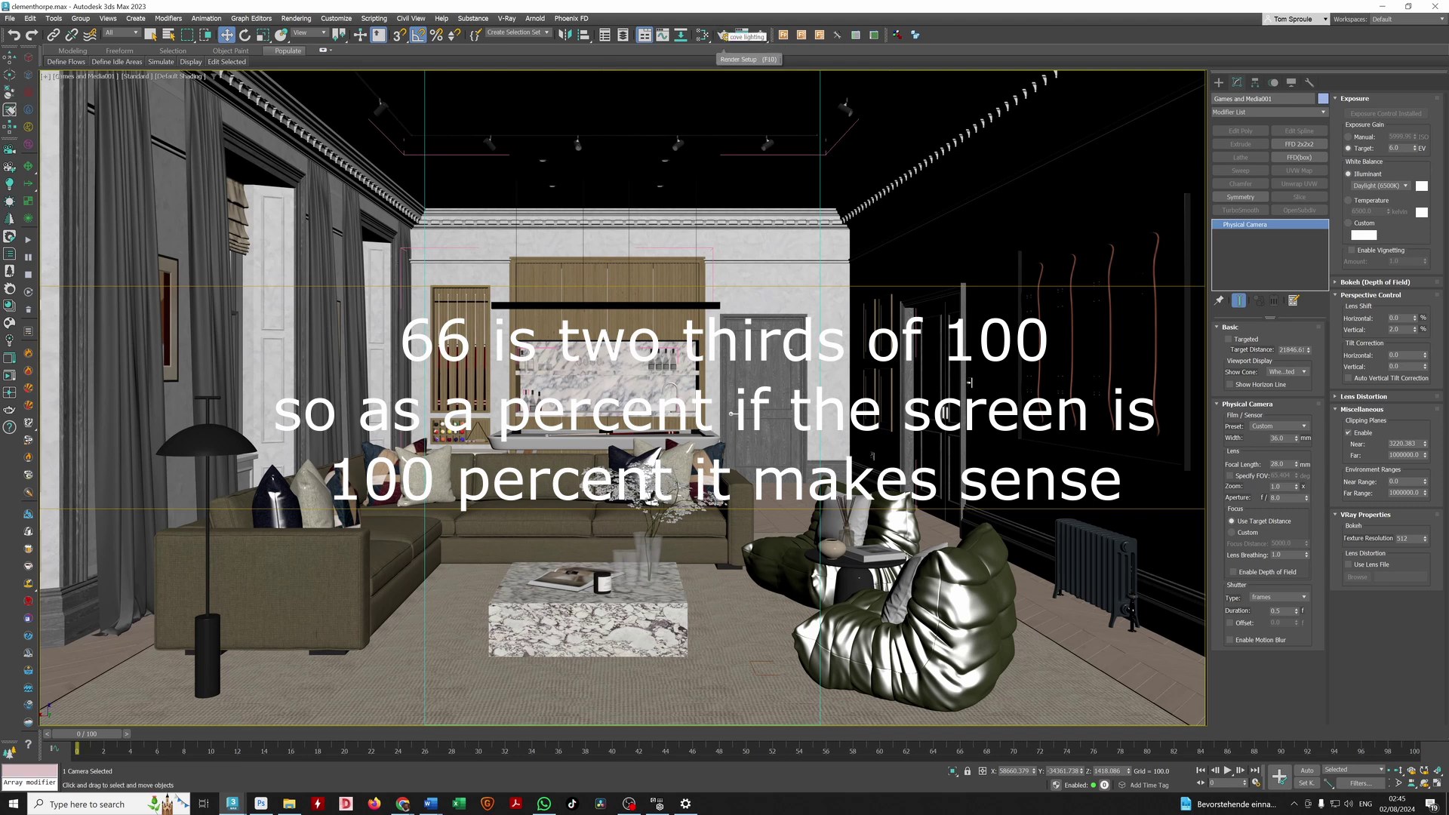
- Switch Title Safe and Action Safe off one at a time to examine each pair of guide lines, and re-enable both
click(45, 76)
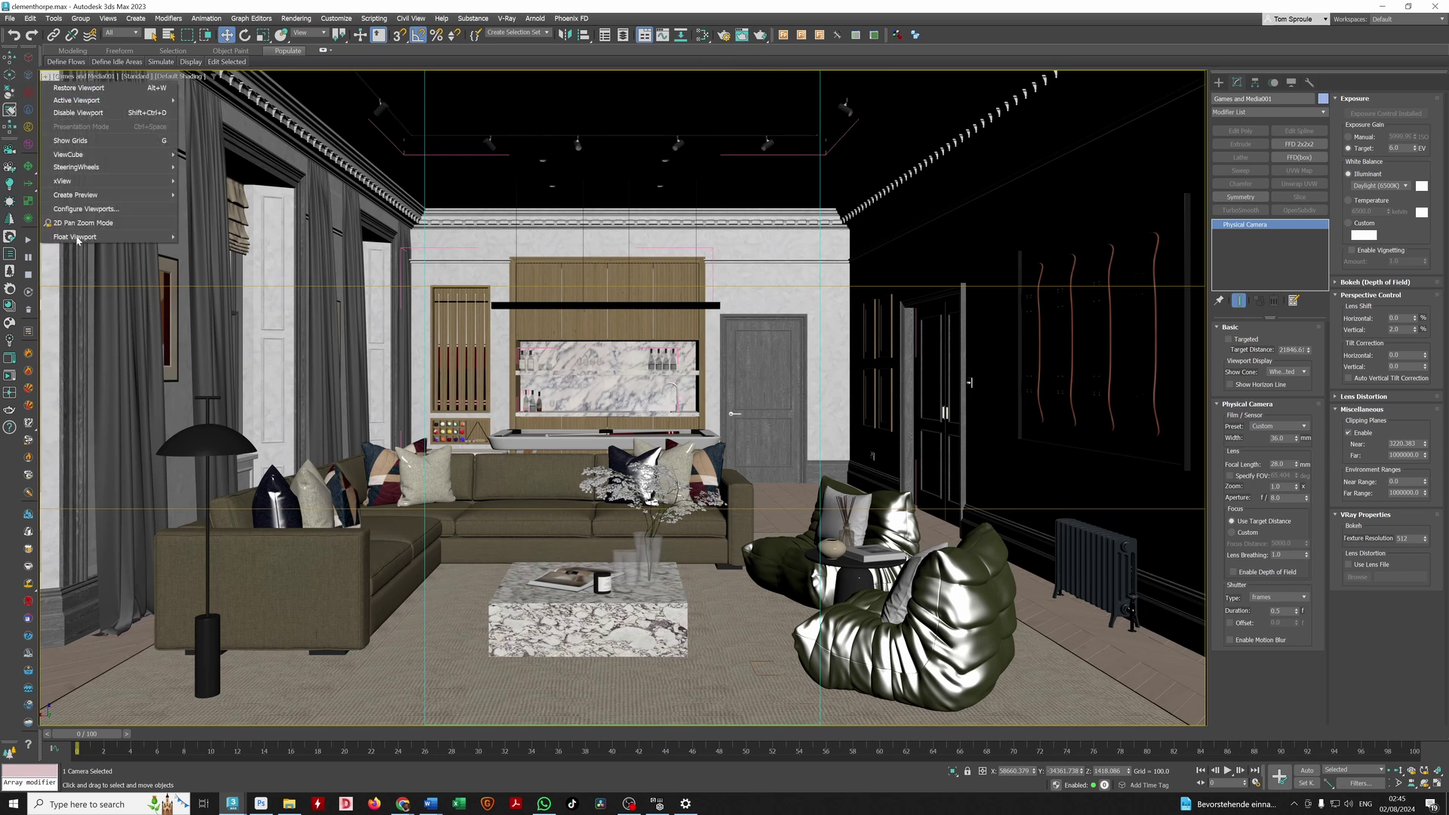
mouse_move(88, 197)
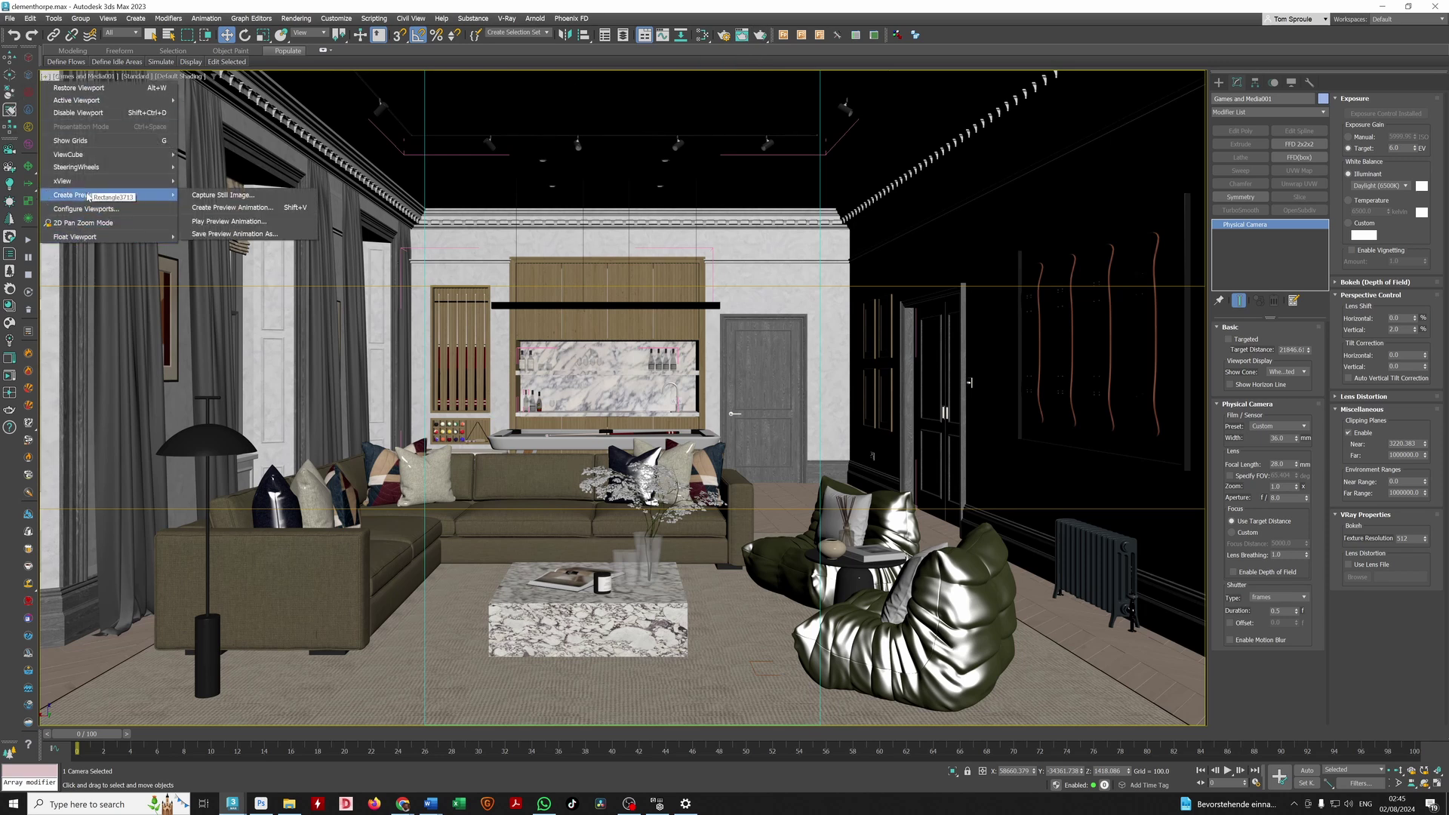
click(86, 209)
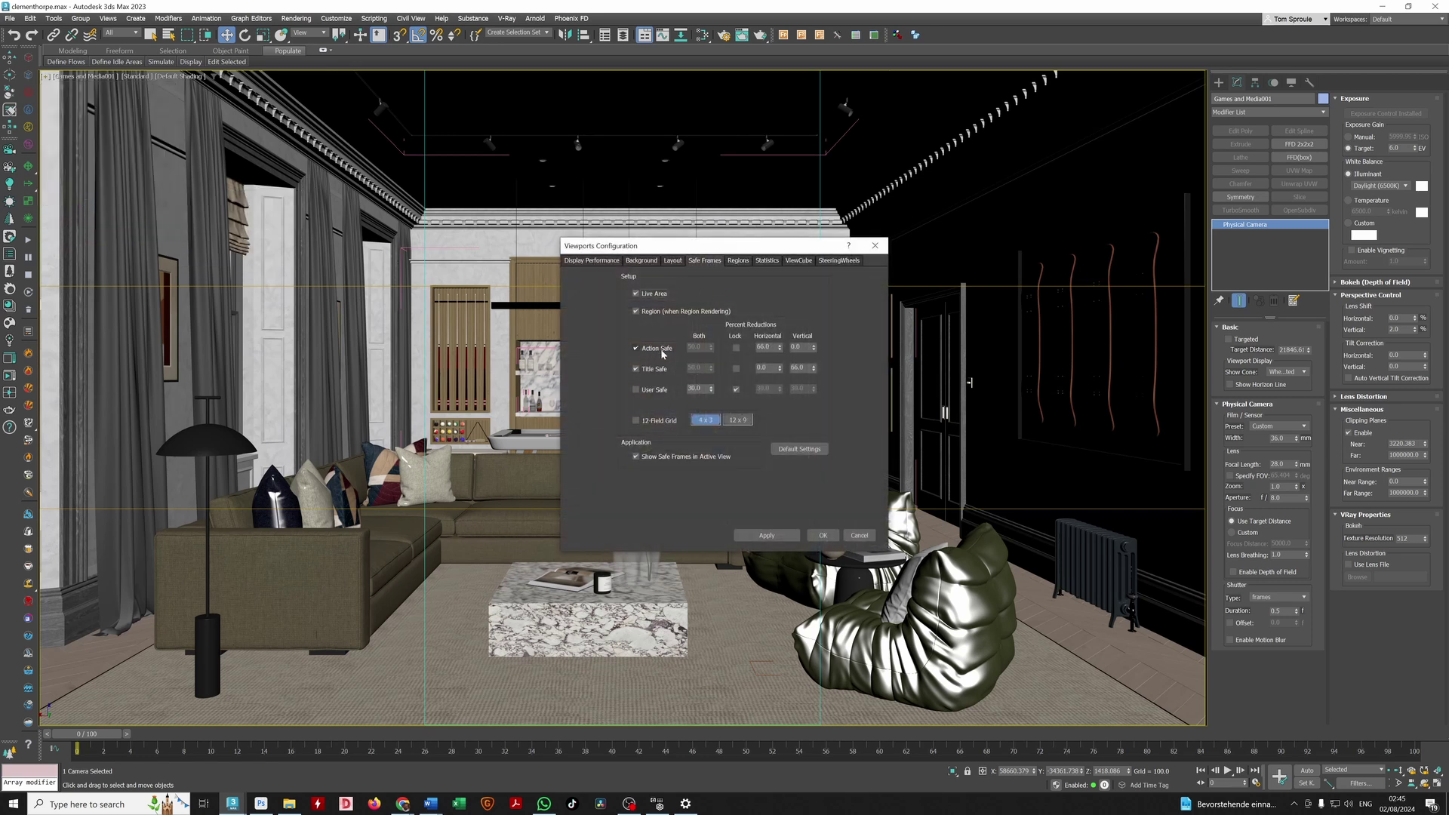
click(636, 369)
click(766, 535)
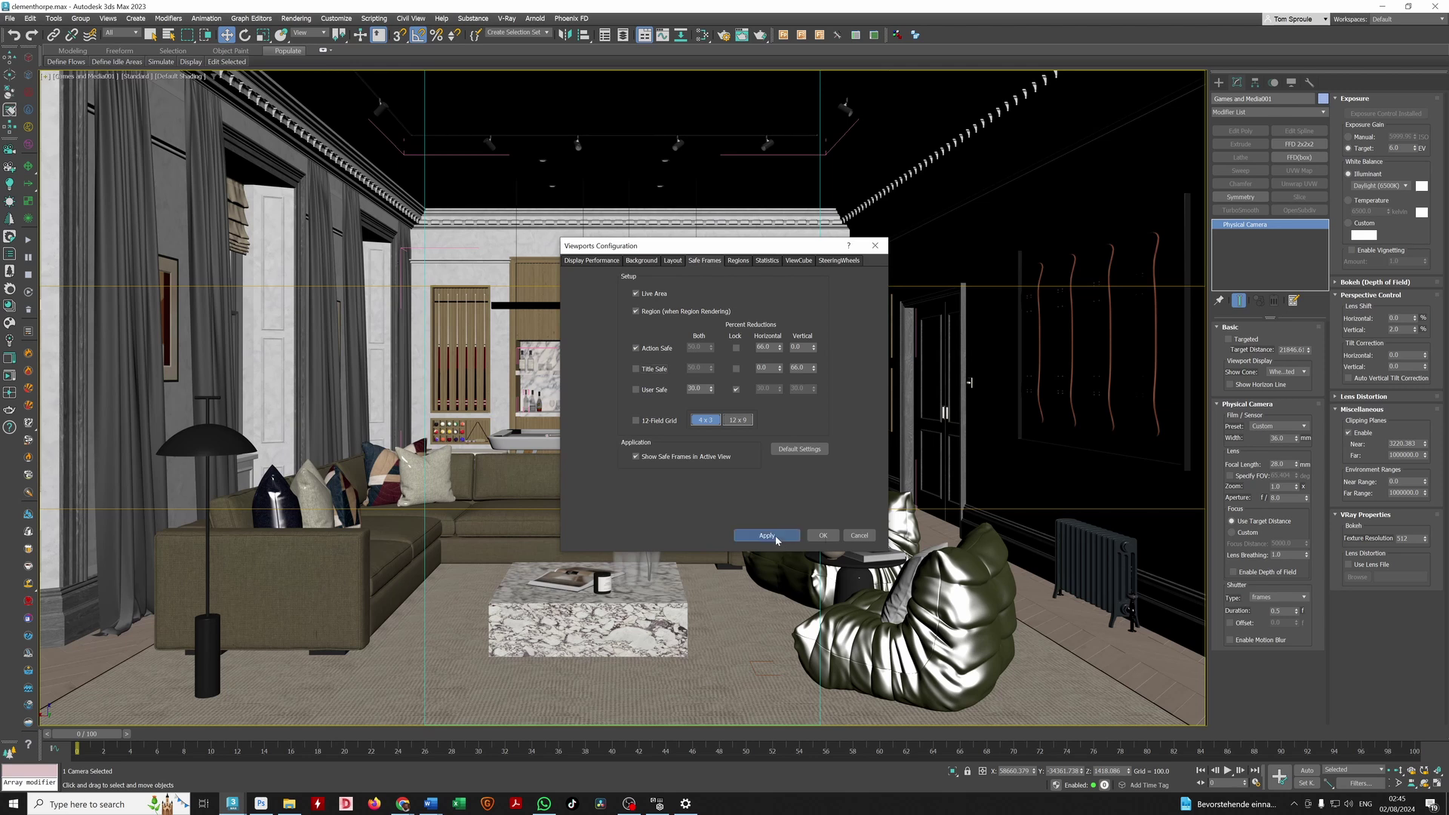
click(635, 369)
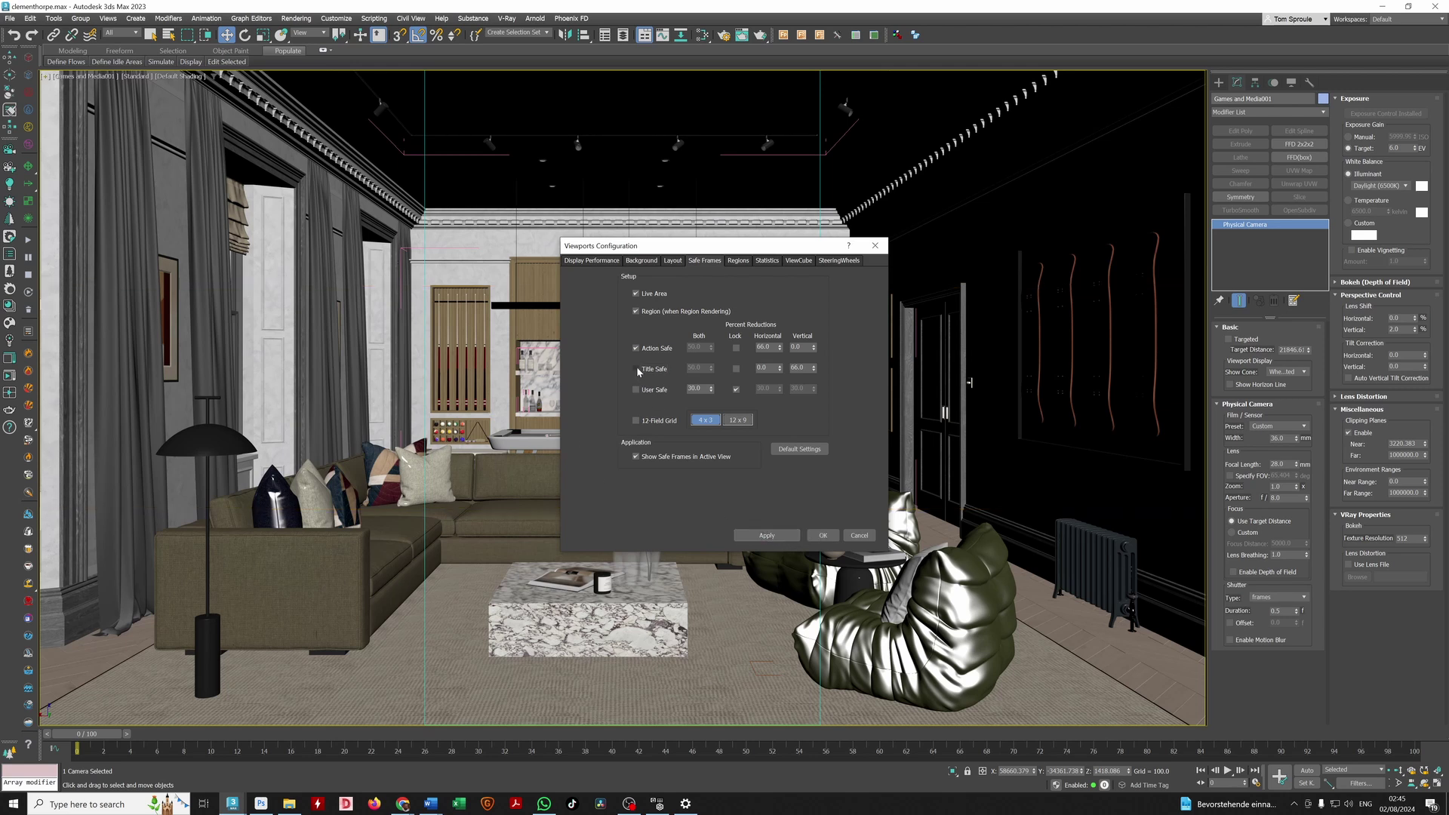
click(635, 348)
click(766, 535)
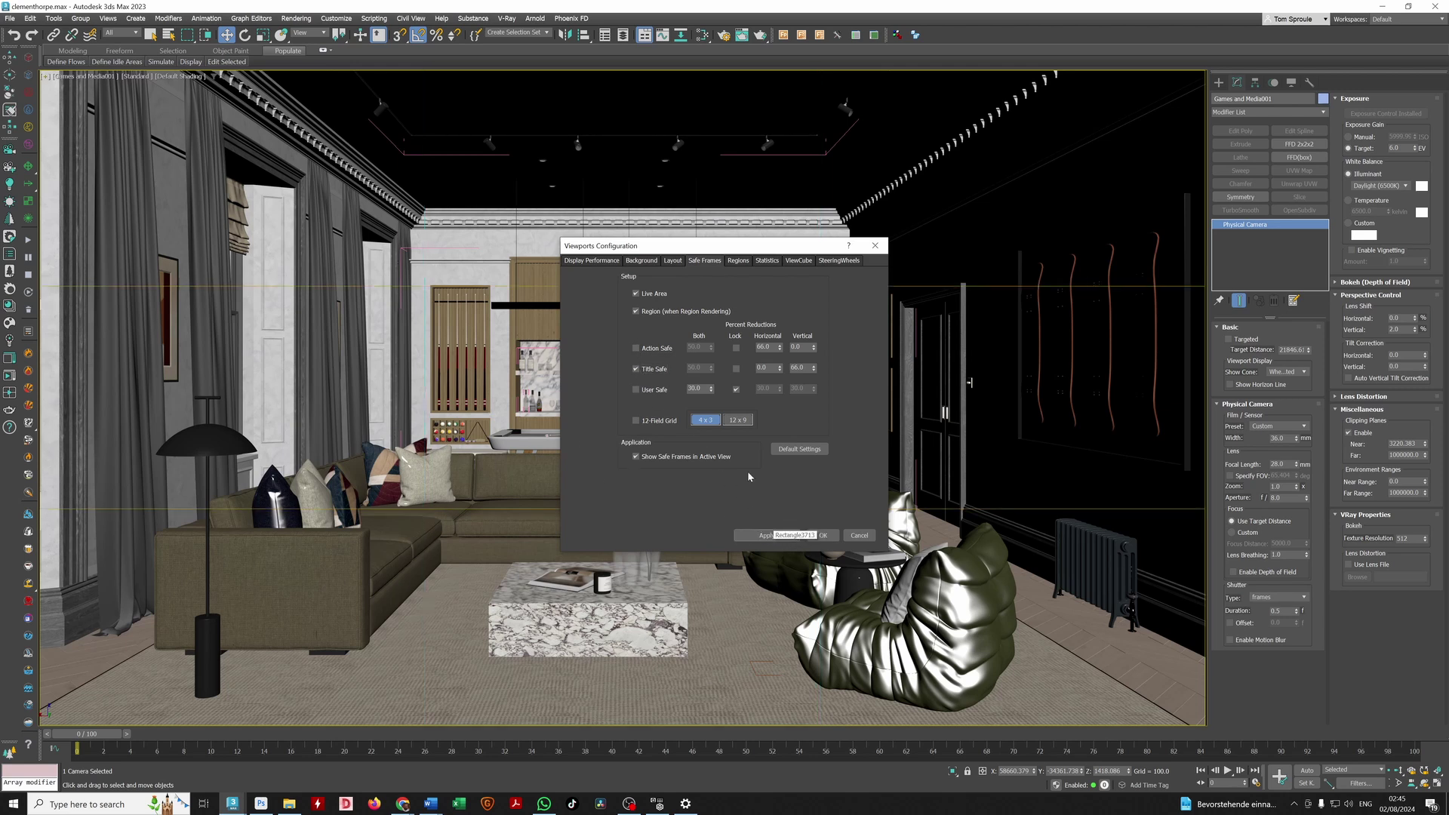
click(635, 348)
click(766, 535)
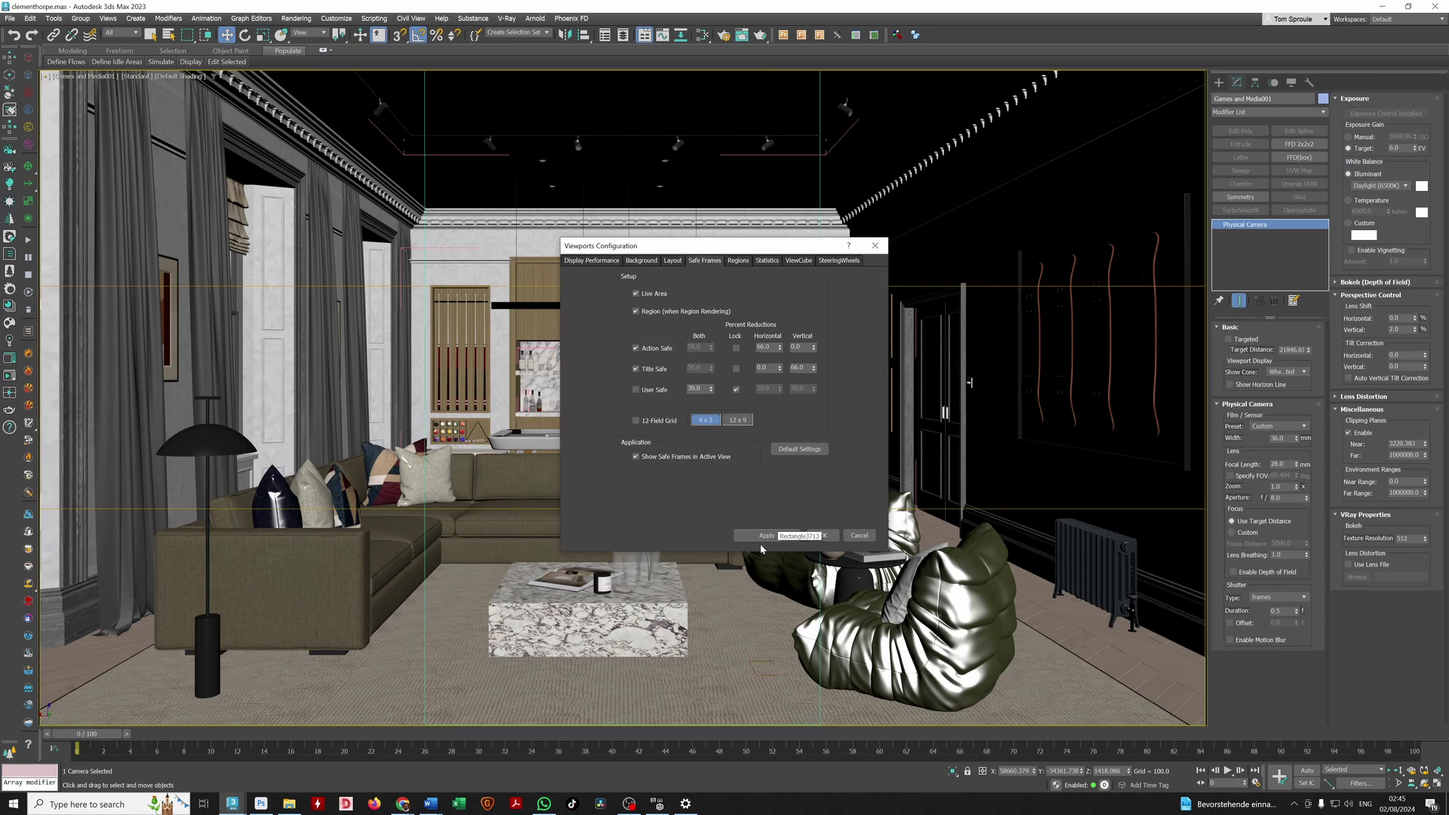
click(823, 535)
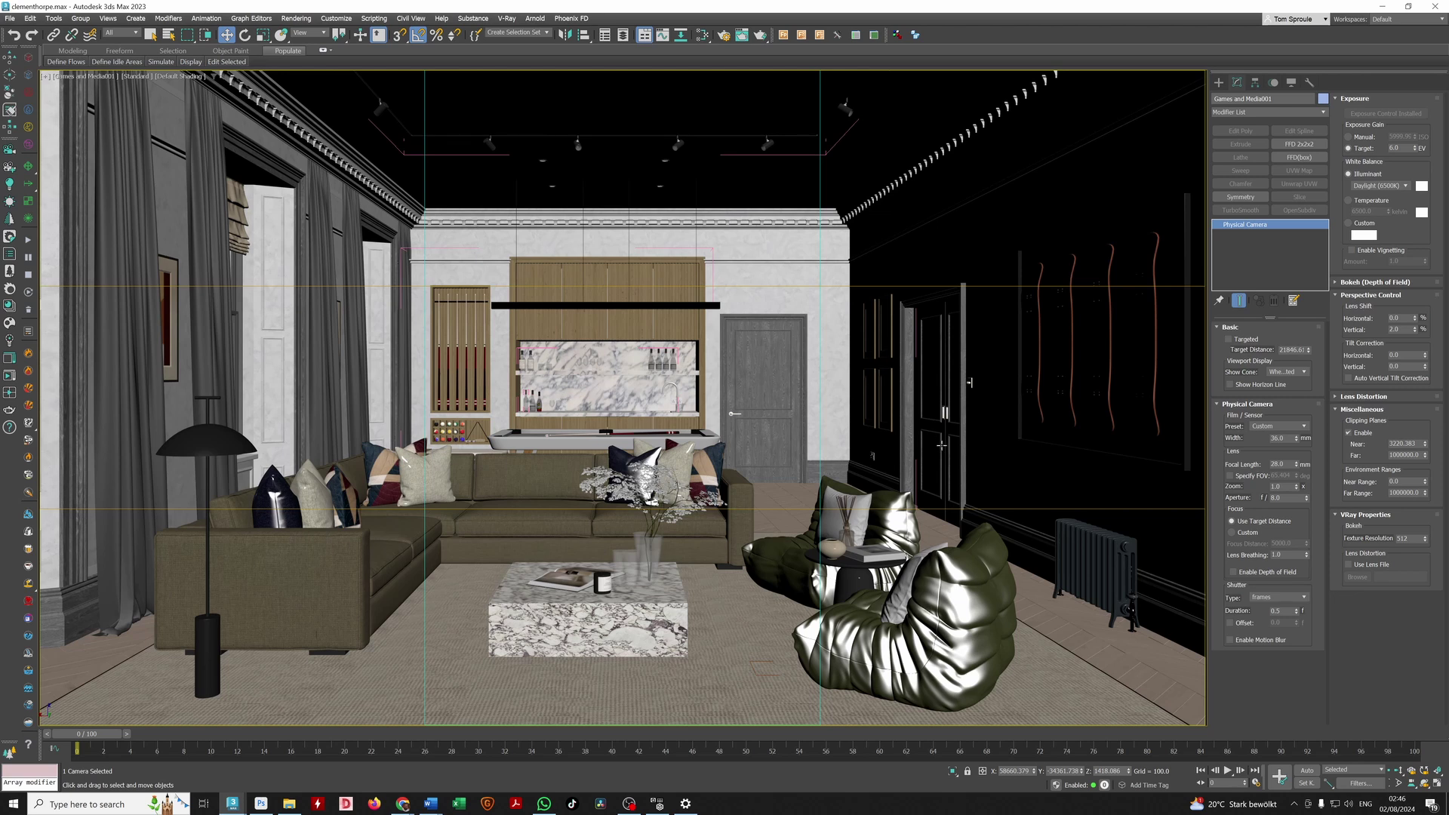
- Switch to the image viewer and examine the Games and Media C6 and Games and Media Cam 1 C5 renders
key(alt+Tab)
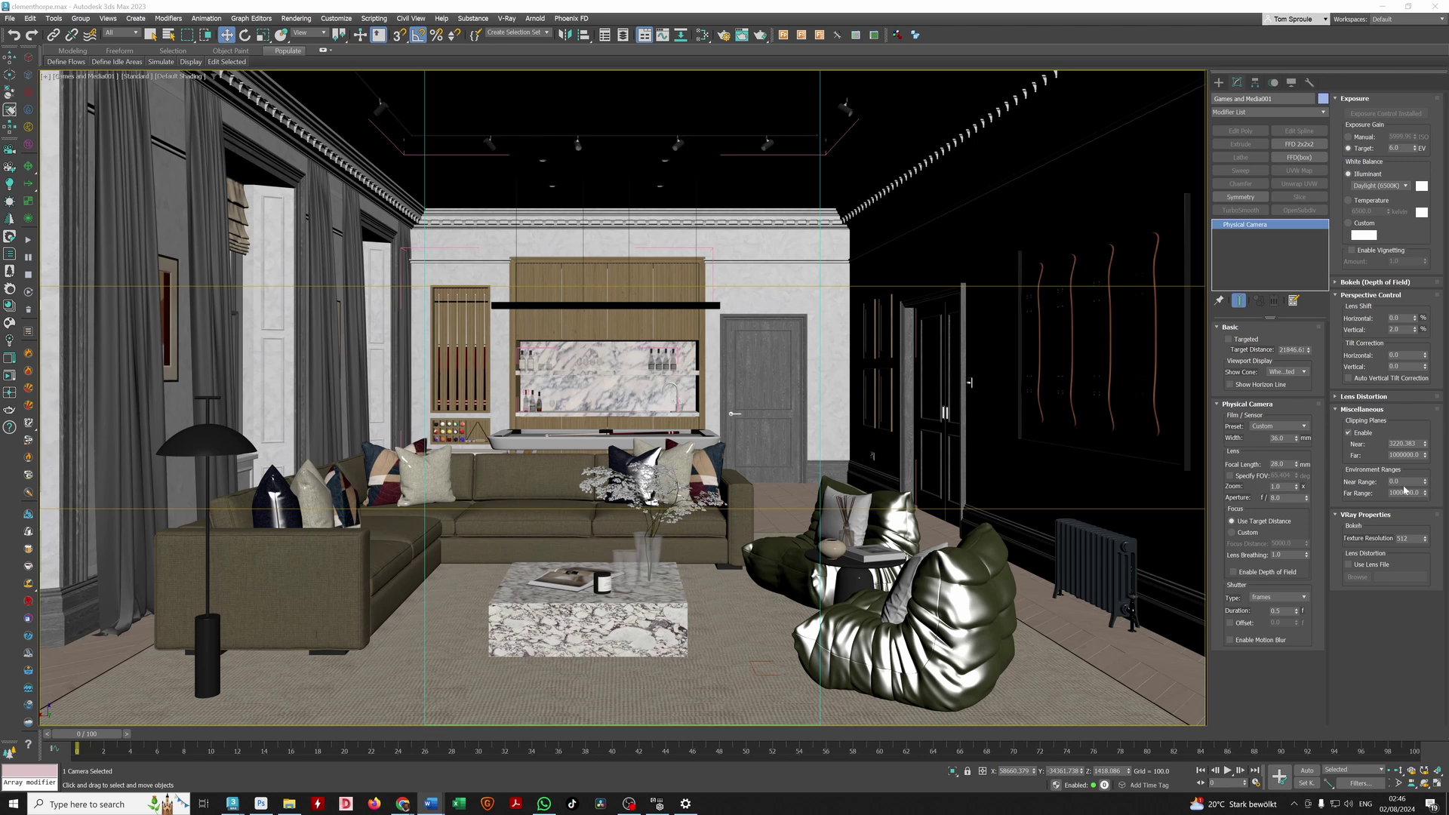
key(alt+Tab)
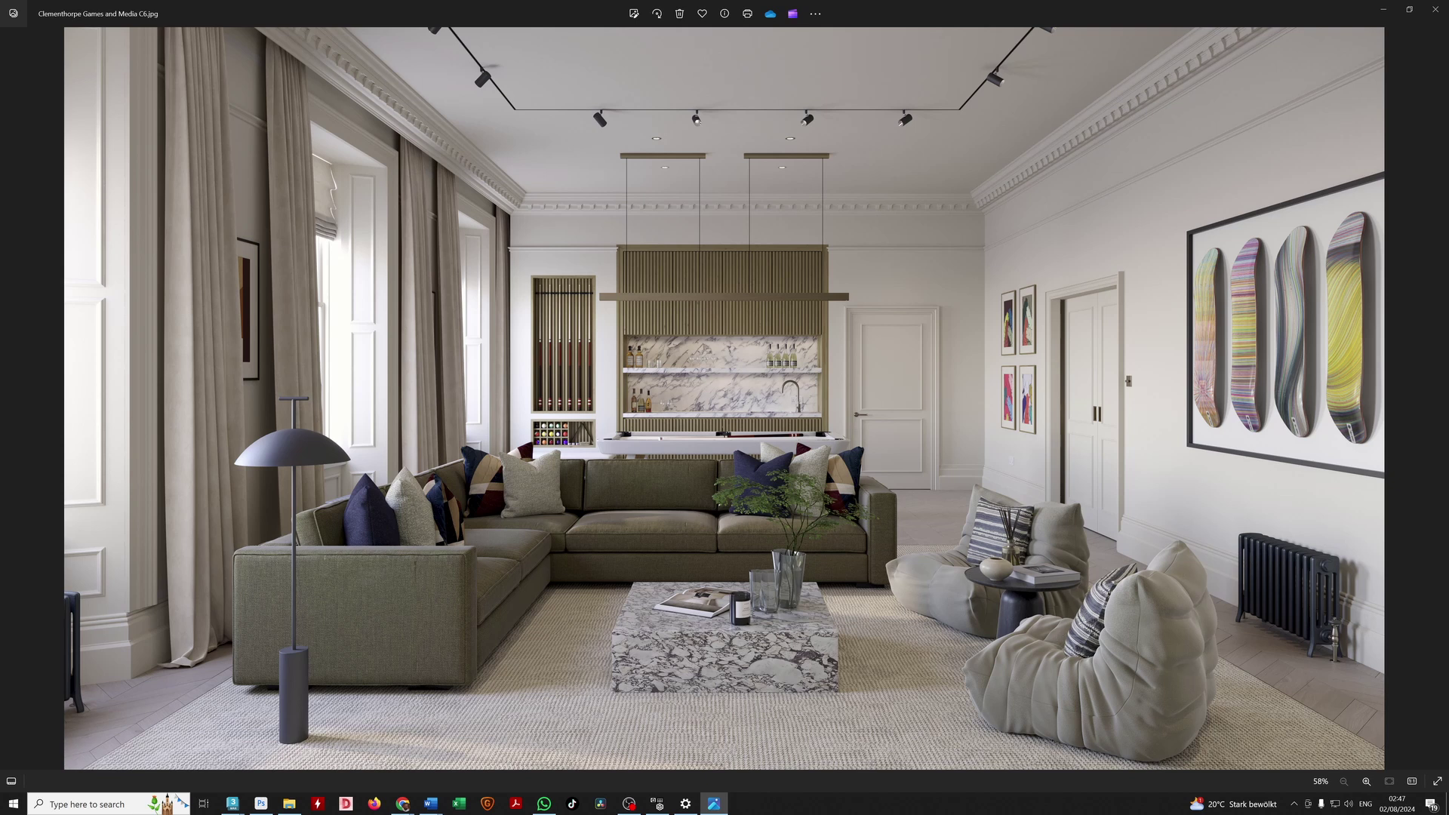
key(super+e)
key(alt+Tab)
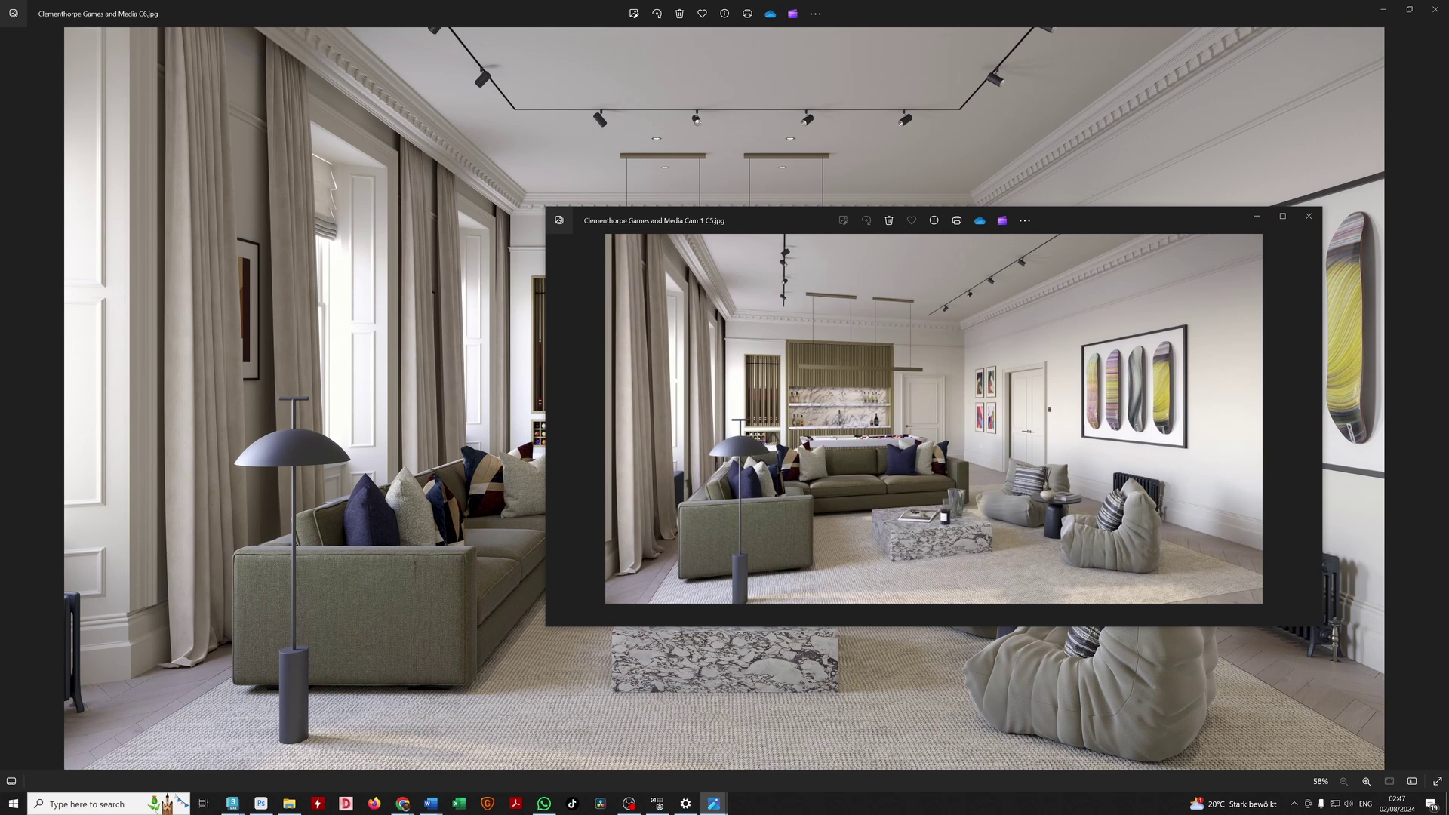
click(1282, 215)
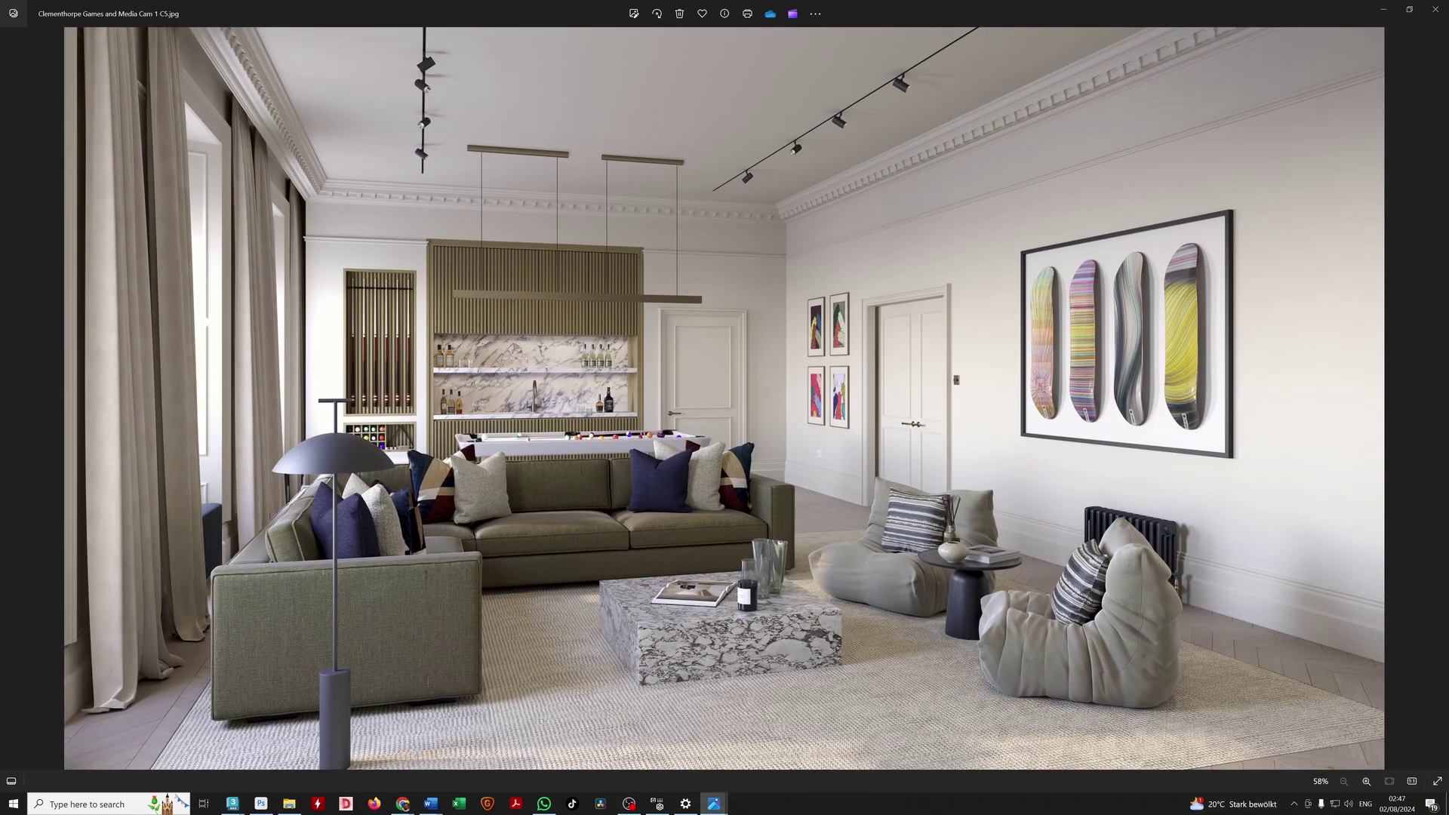
- View The Den C4 and Study C4 renders at full window size to examine their camera compositions
key(Left)
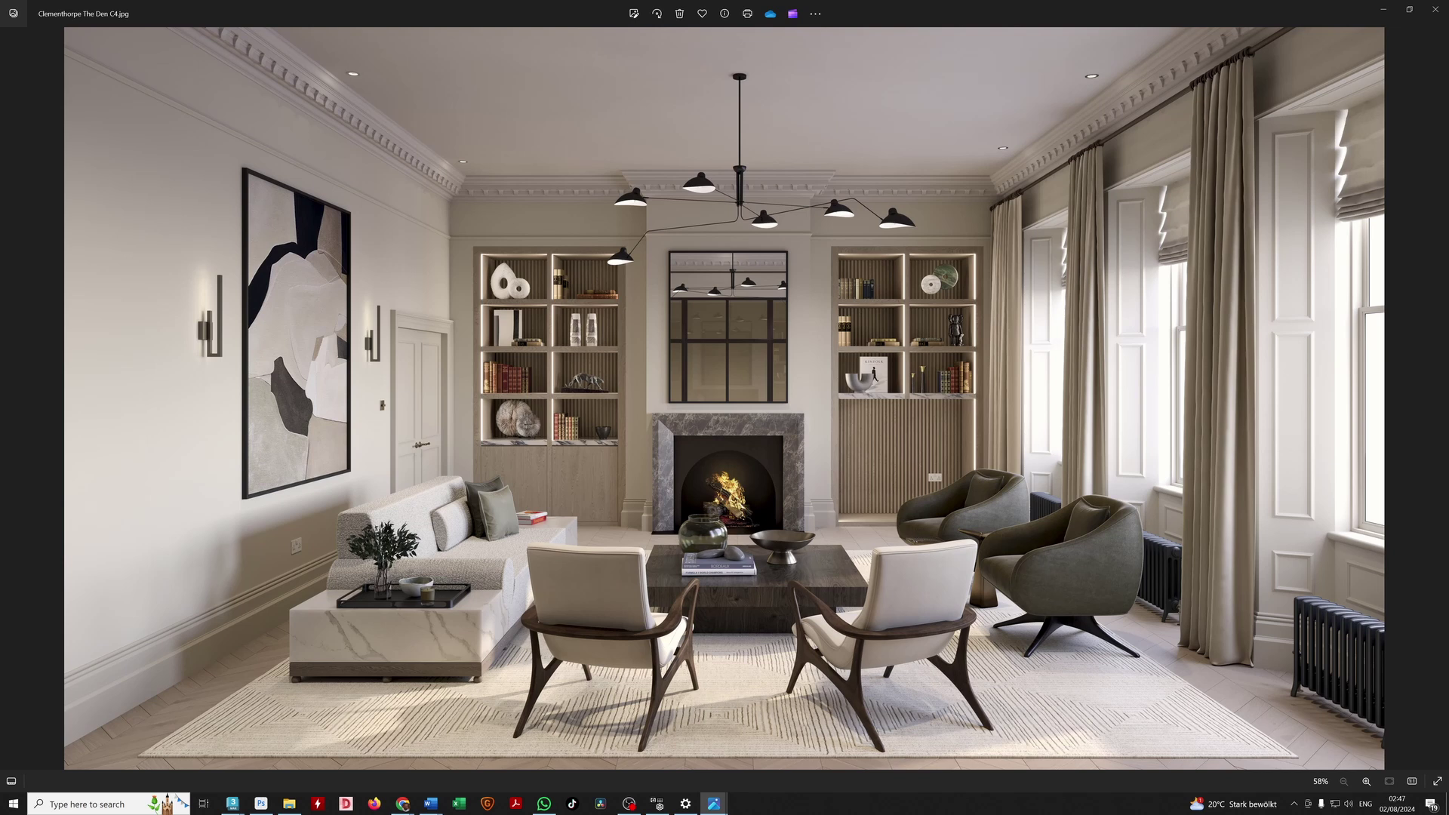
key(alt+Tab)
key(alt+Tab)
mouse_move(714, 804)
click(906, 736)
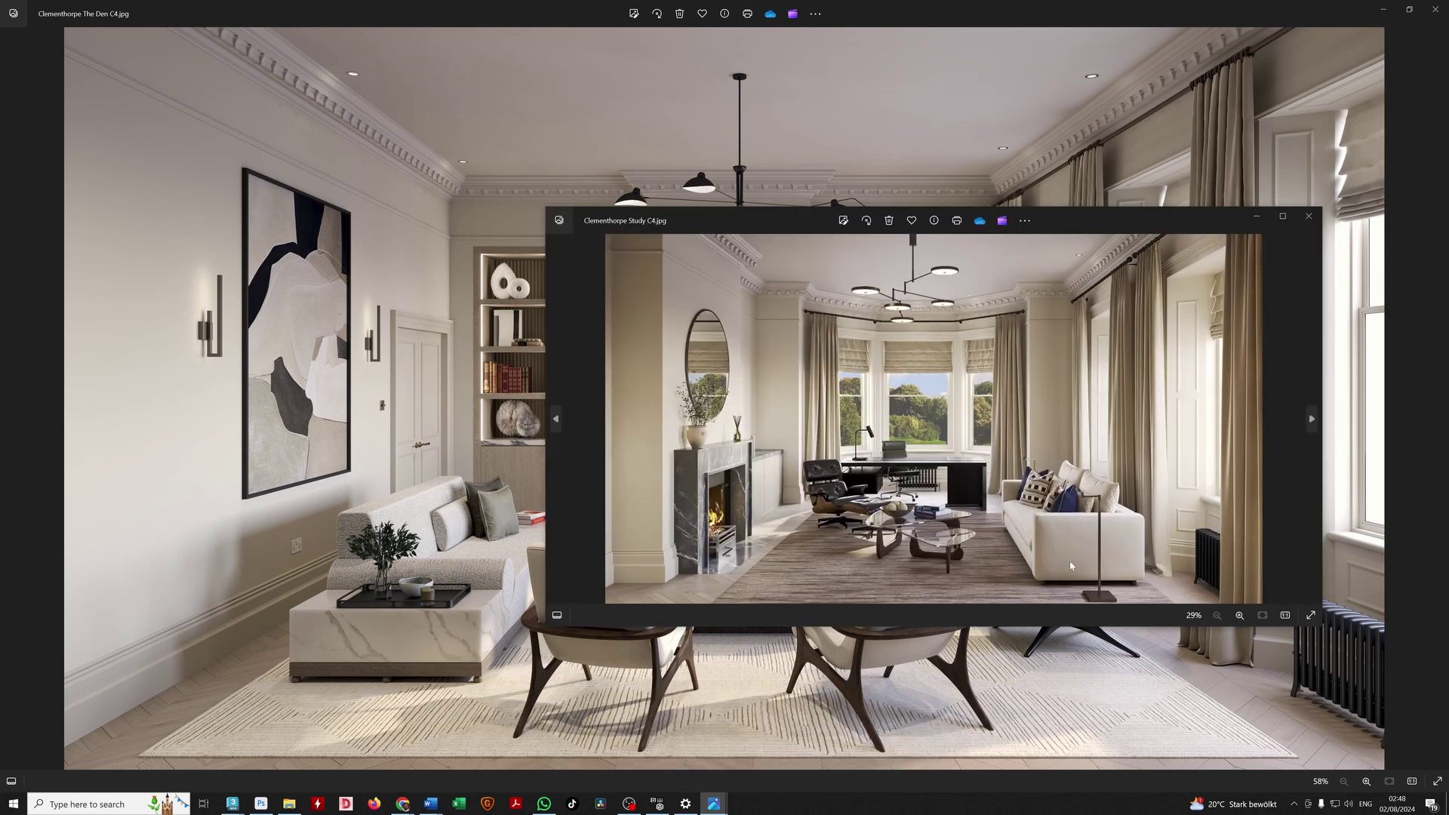
click(1283, 216)
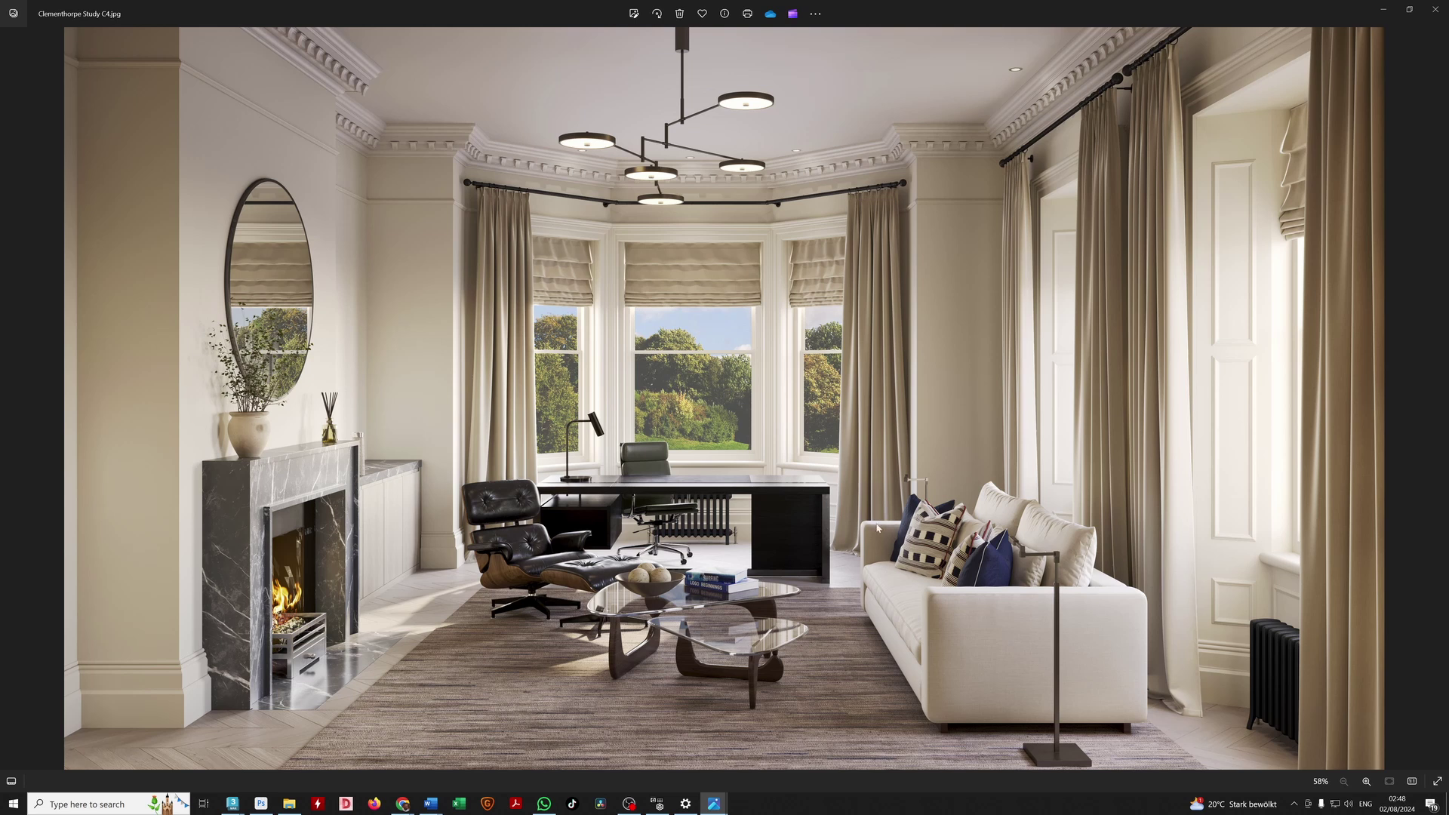
- Return to The Den C4 and the Games and Media renders to compare their compositions
mouse_move(714, 804)
click(773, 729)
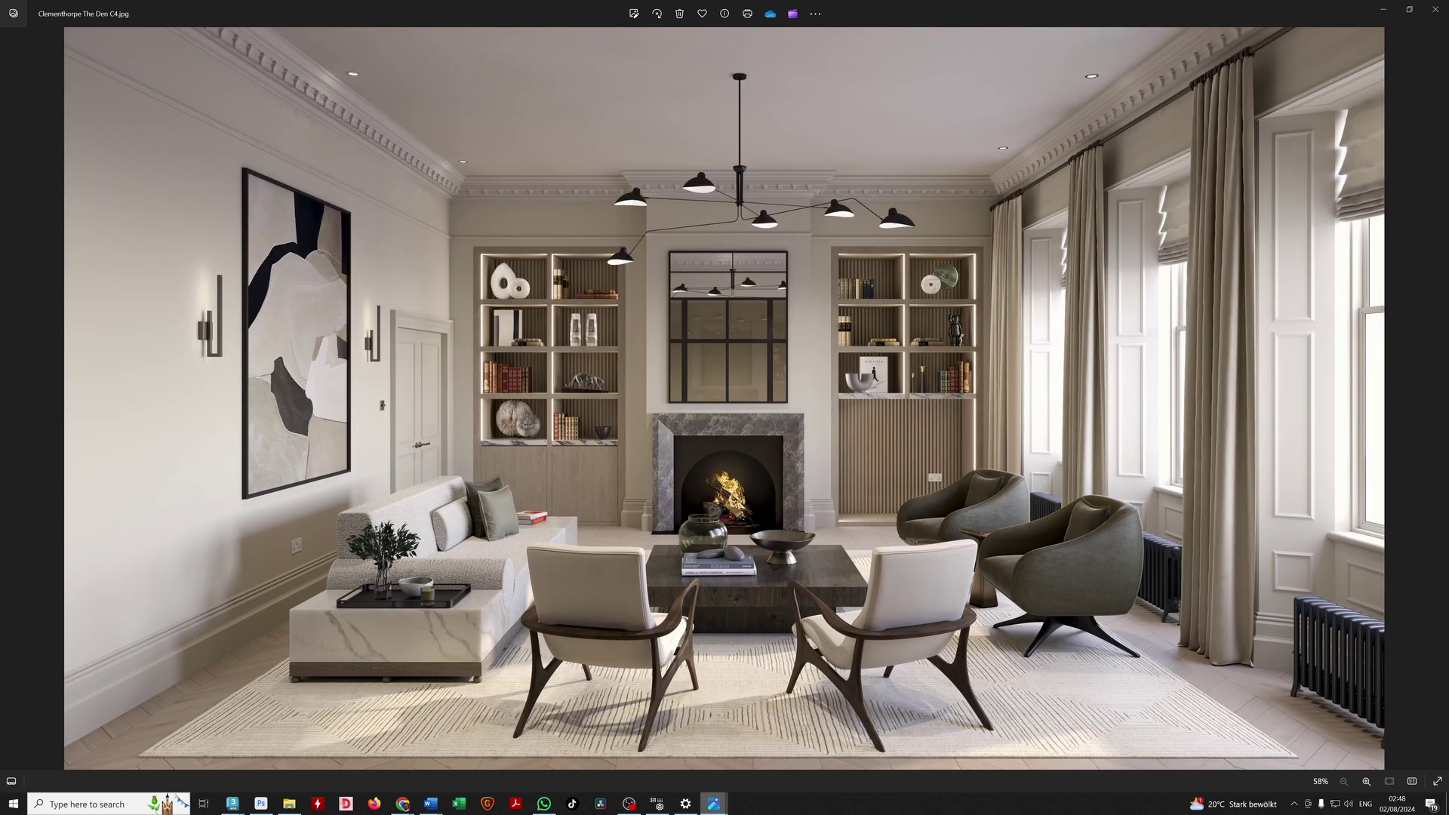
click(653, 728)
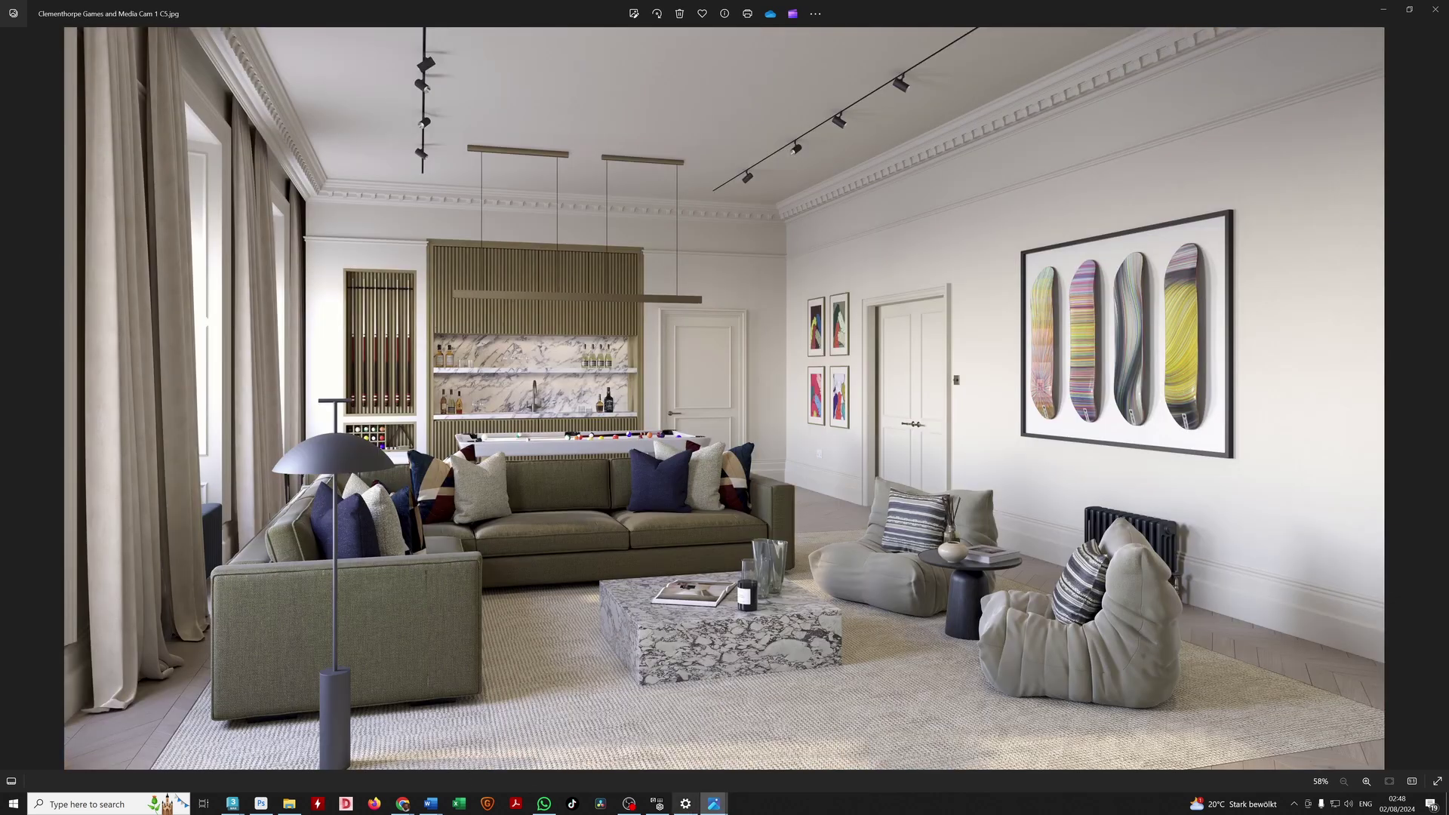
click(685, 804)
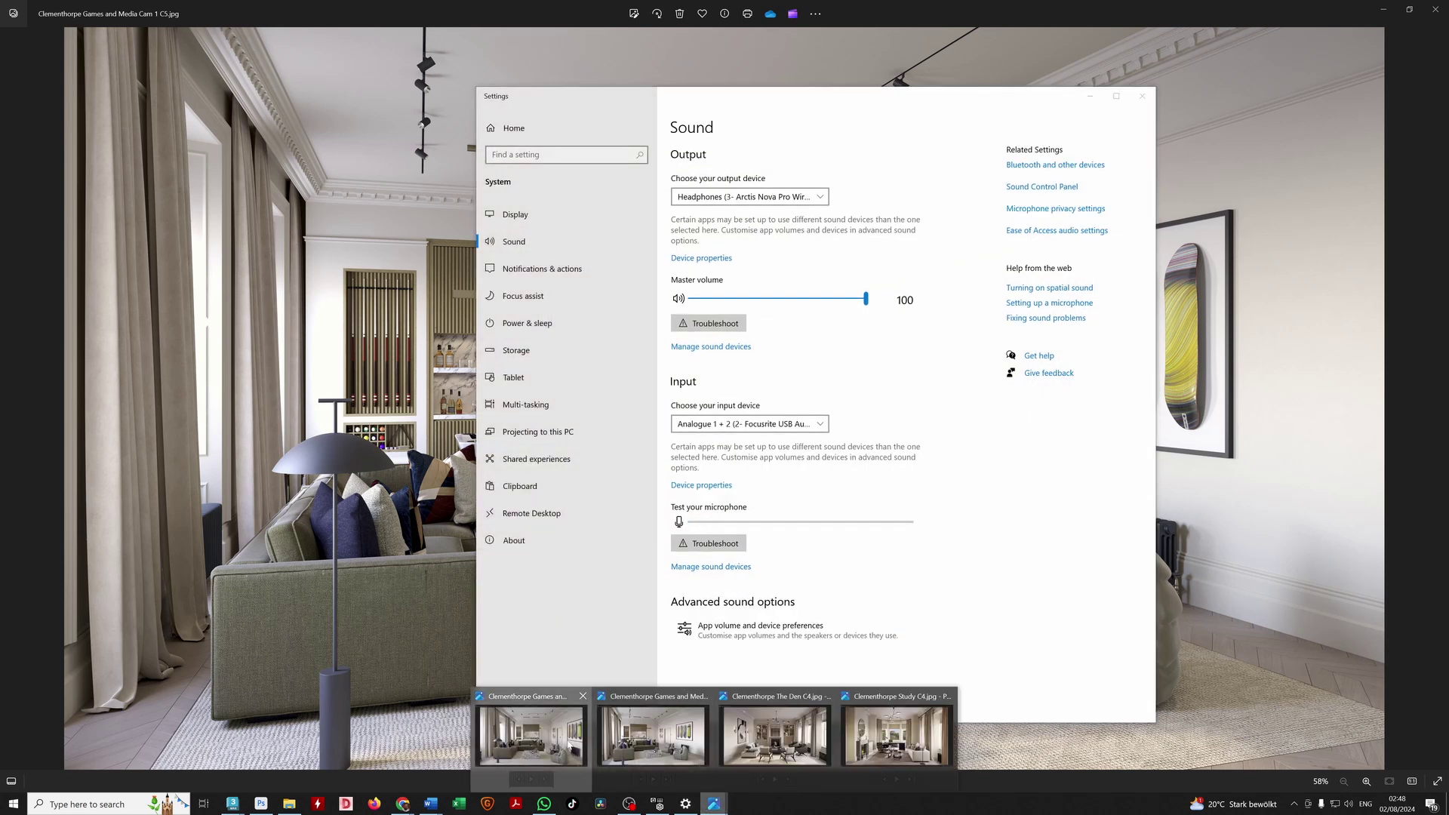
click(568, 744)
- Browse the Den, Study and Drawing Room renders, examine the Drawing Room image up close, and close the viewer to return to 3ds Max
key(Right)
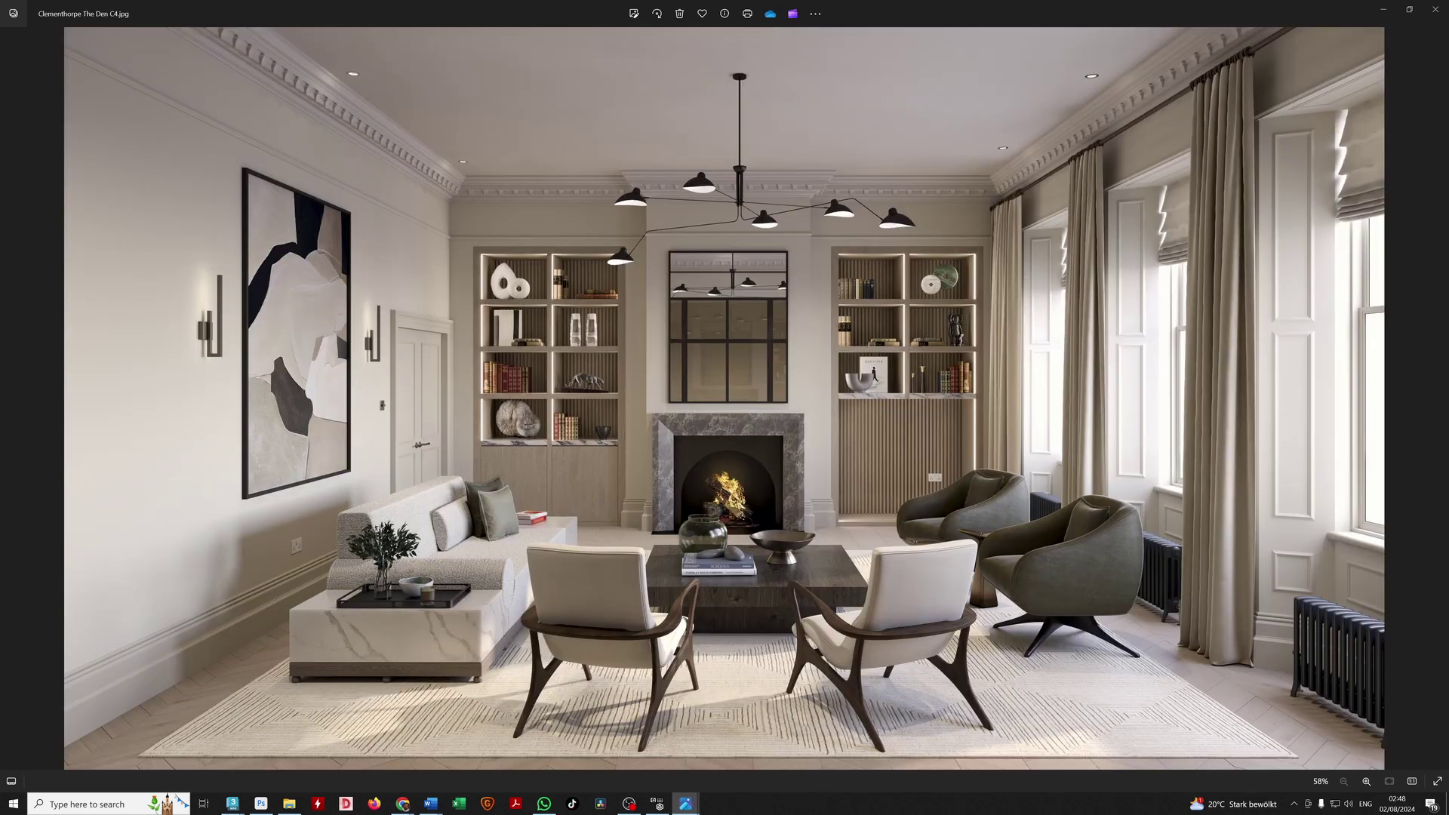
key(Right)
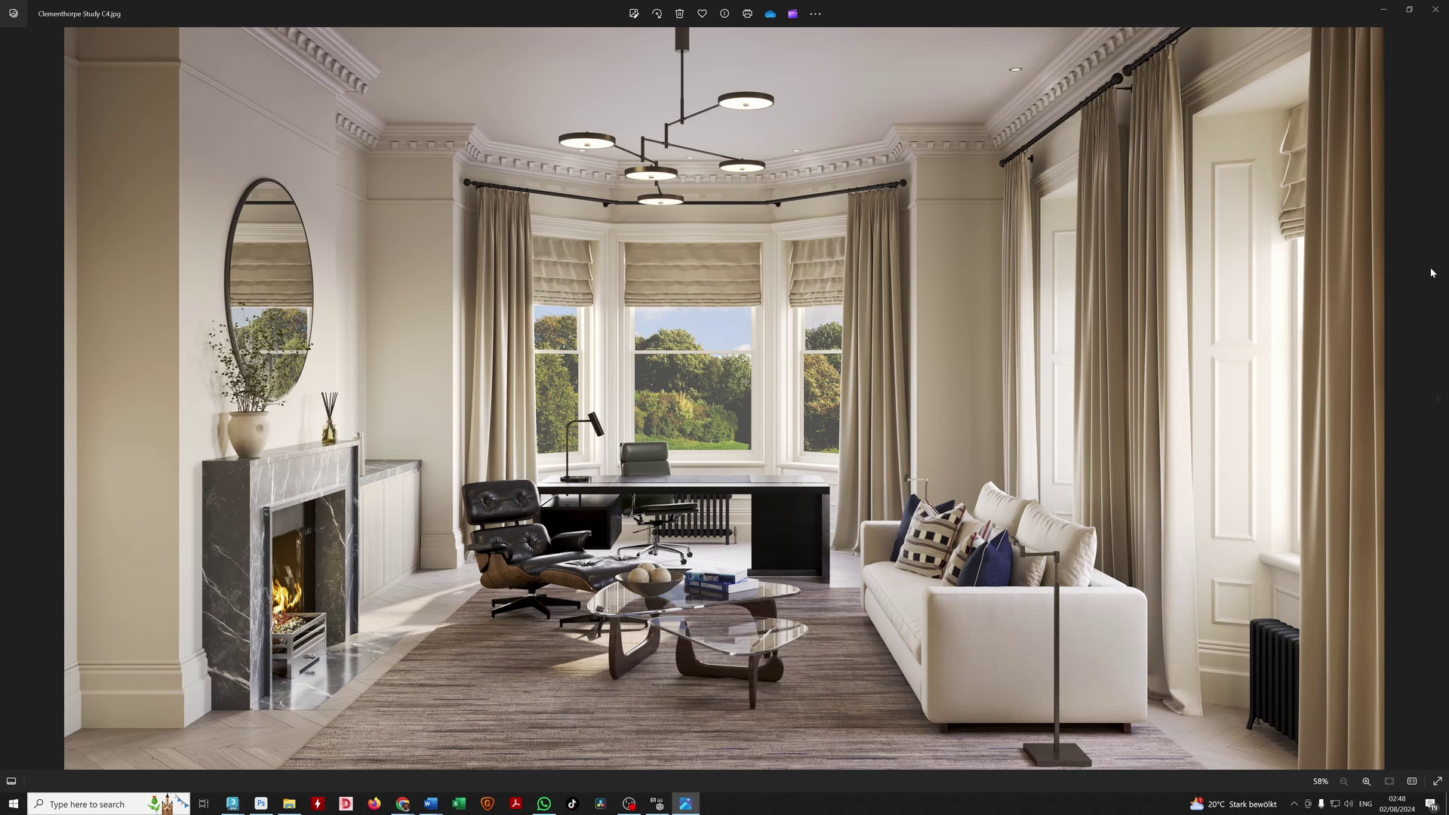
key(Right)
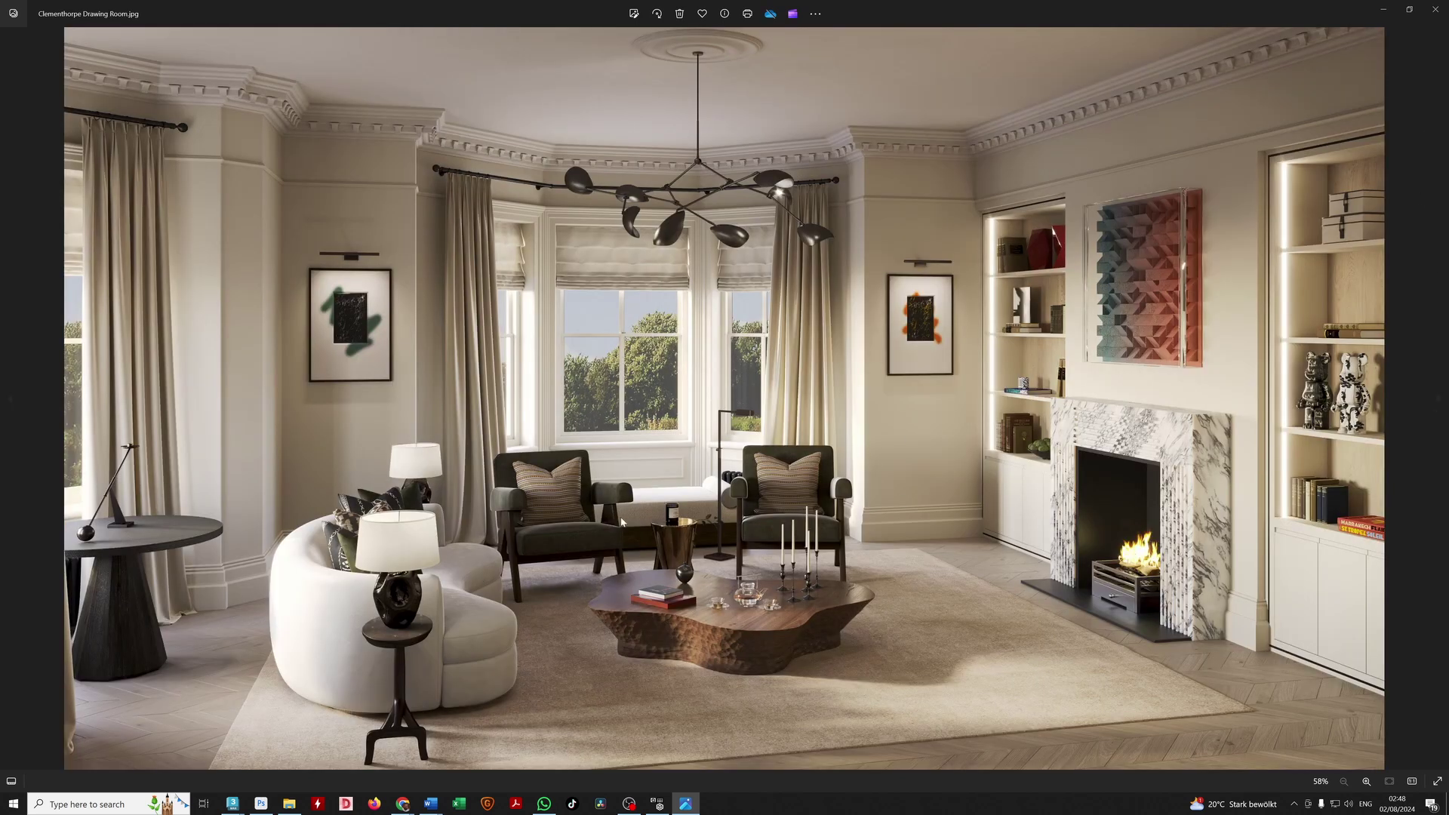
scroll(563, 497, up, 3)
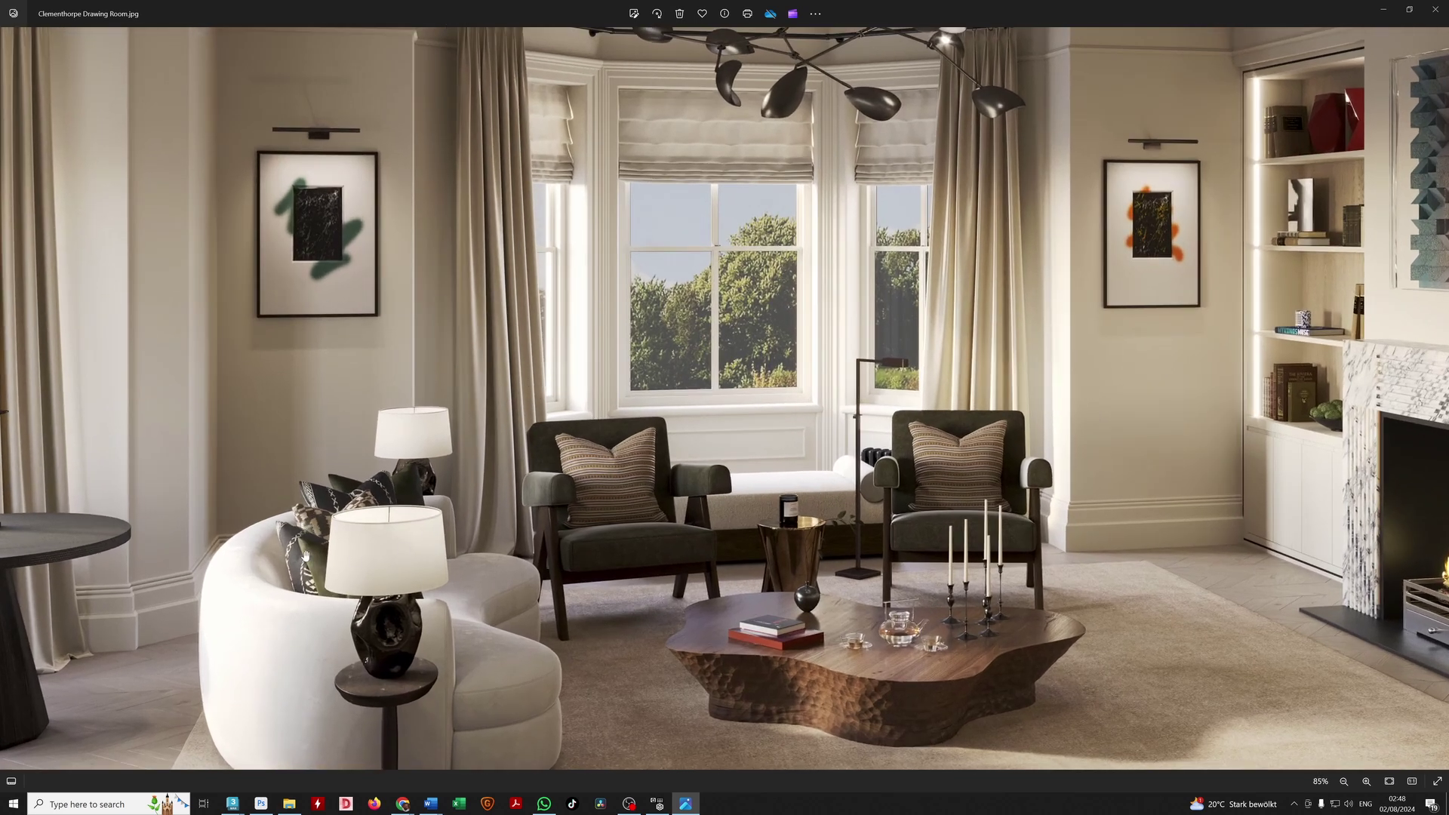
scroll(363, 550, down, 3)
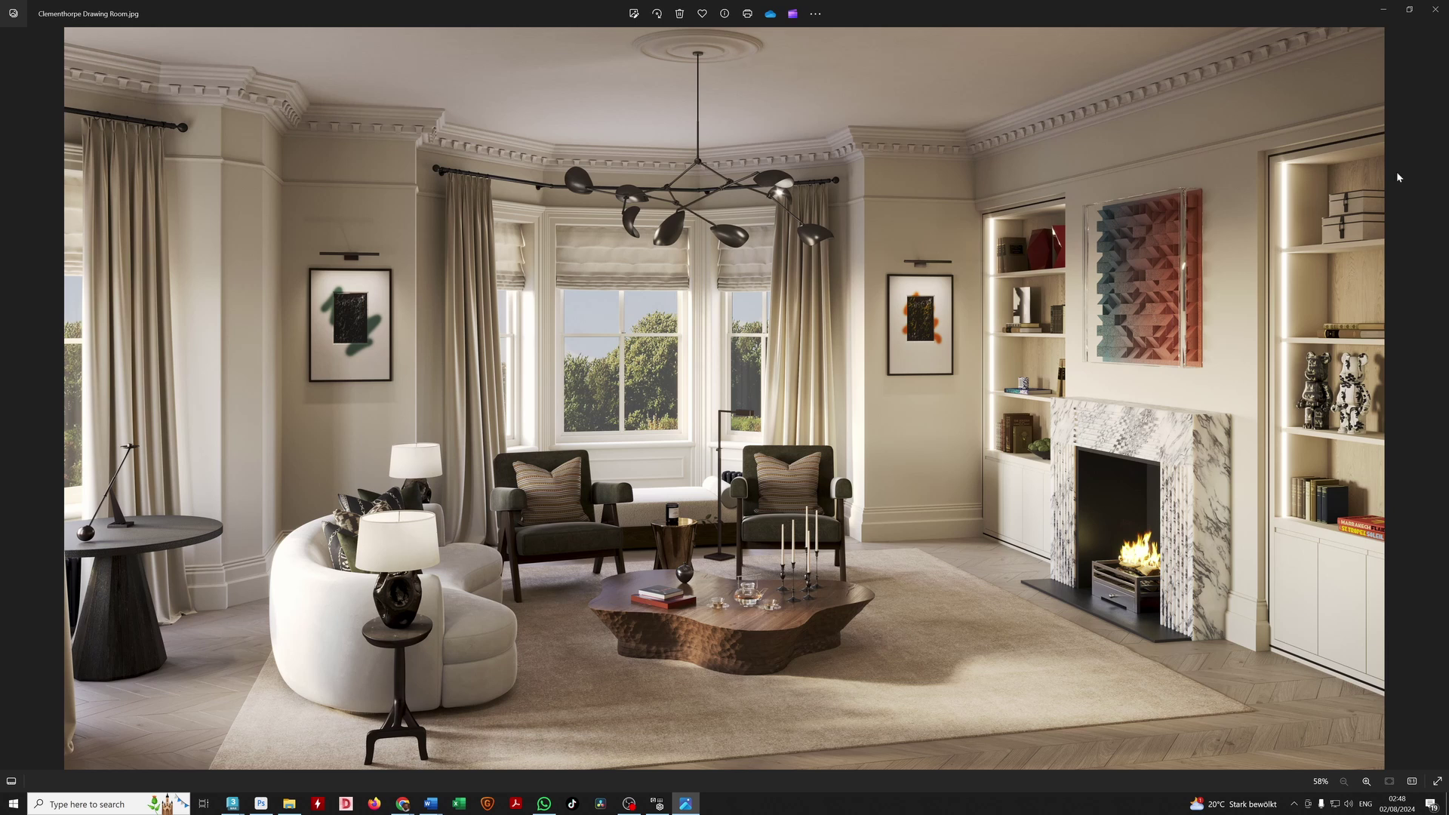
click(1436, 9)
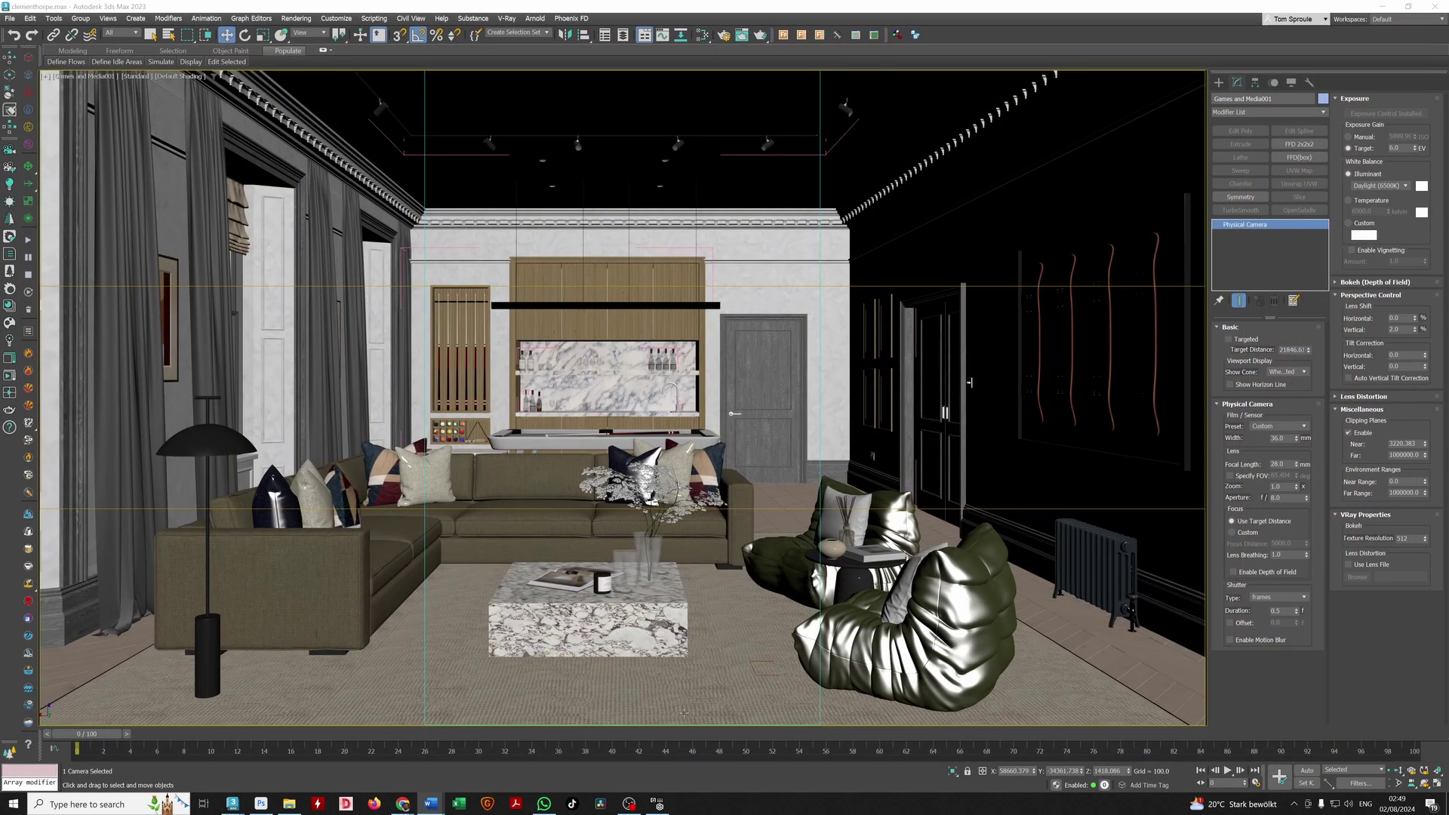
- Select both Togo armchairs in the living room camera view
click(787, 565)
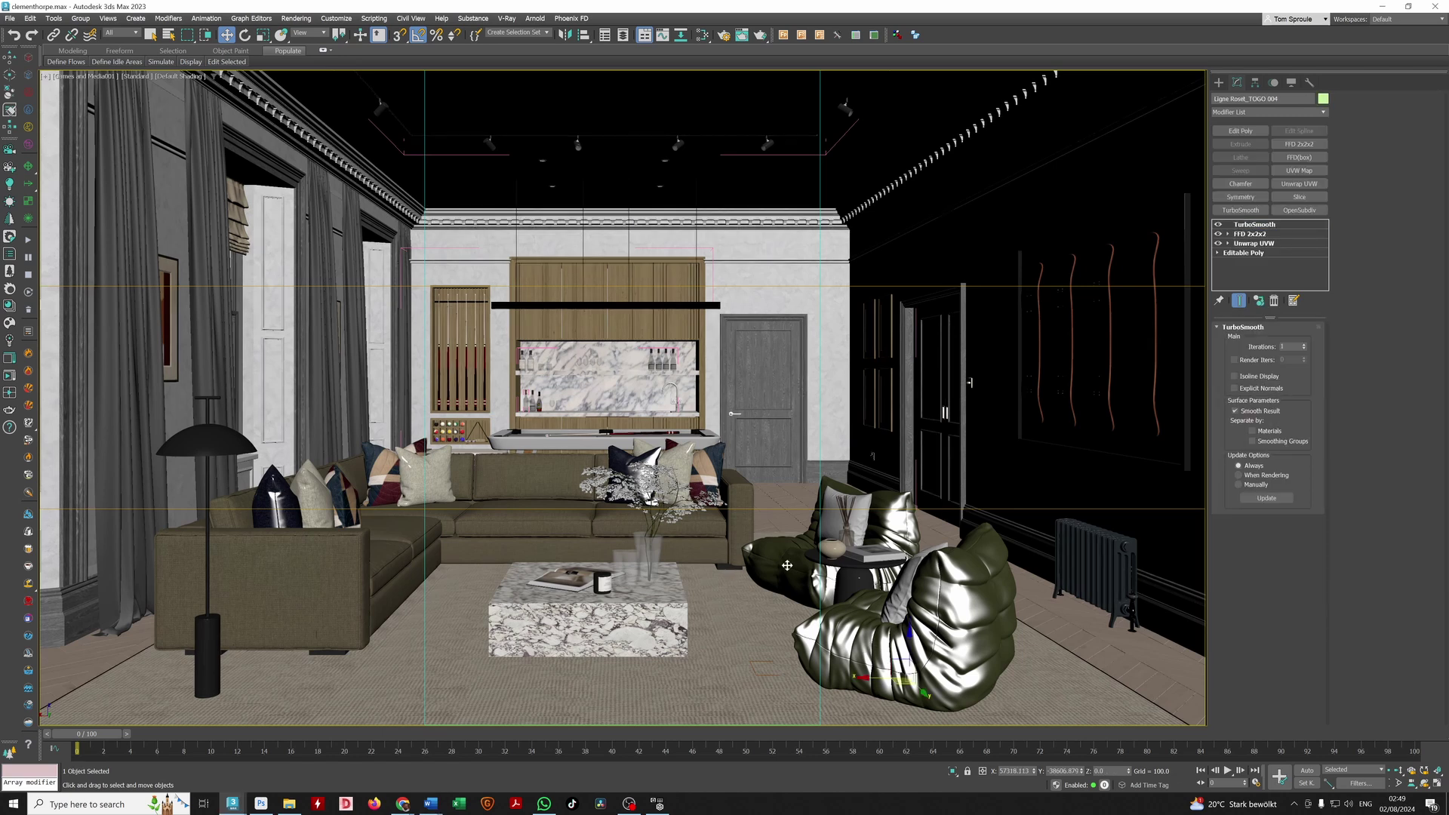
ctrl+click(787, 565)
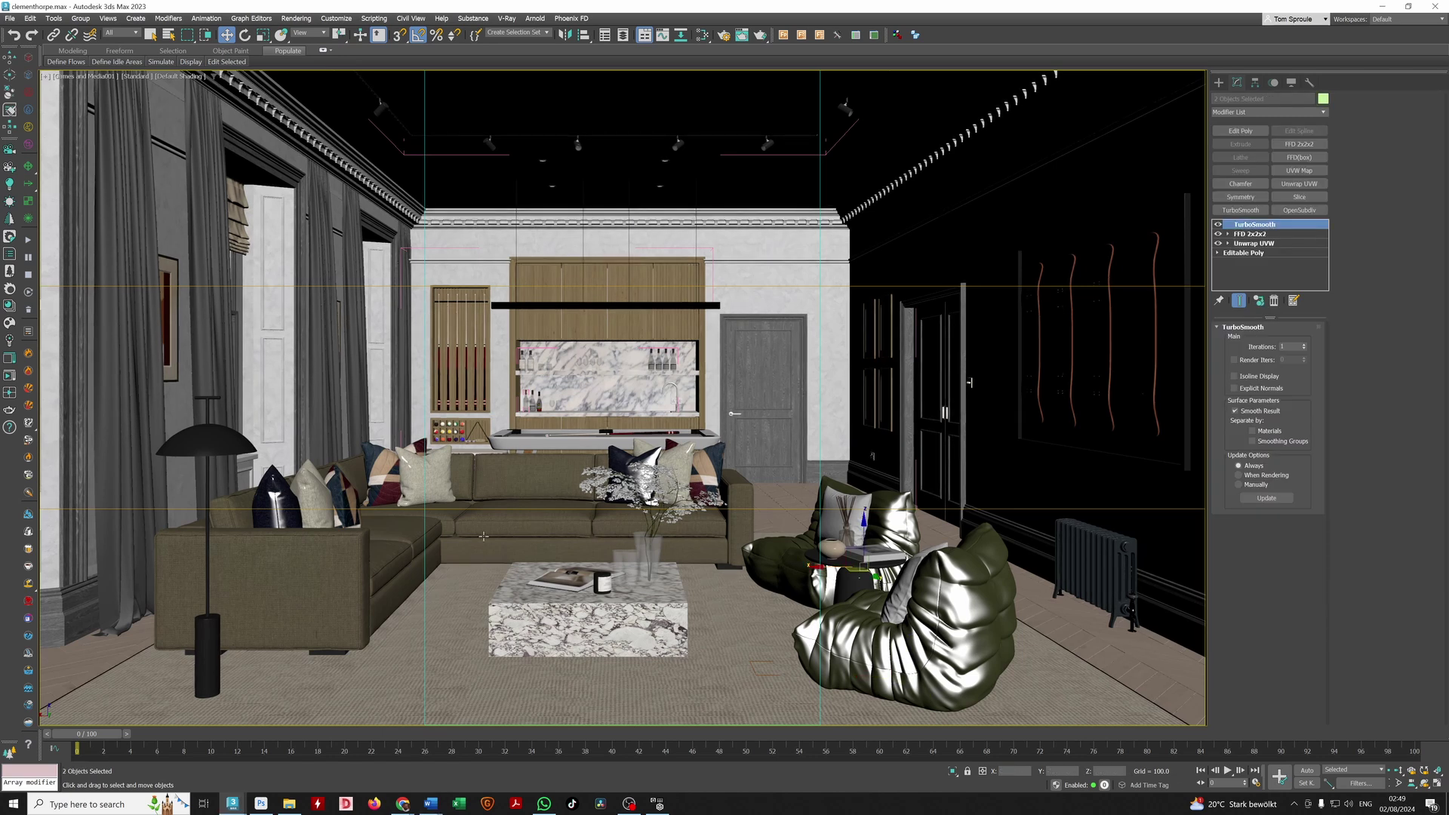
- Try rotating both Togo armchairs together to face the other way in the living room camera view
key(e)
drag(858, 573, 776, 566)
key(w)
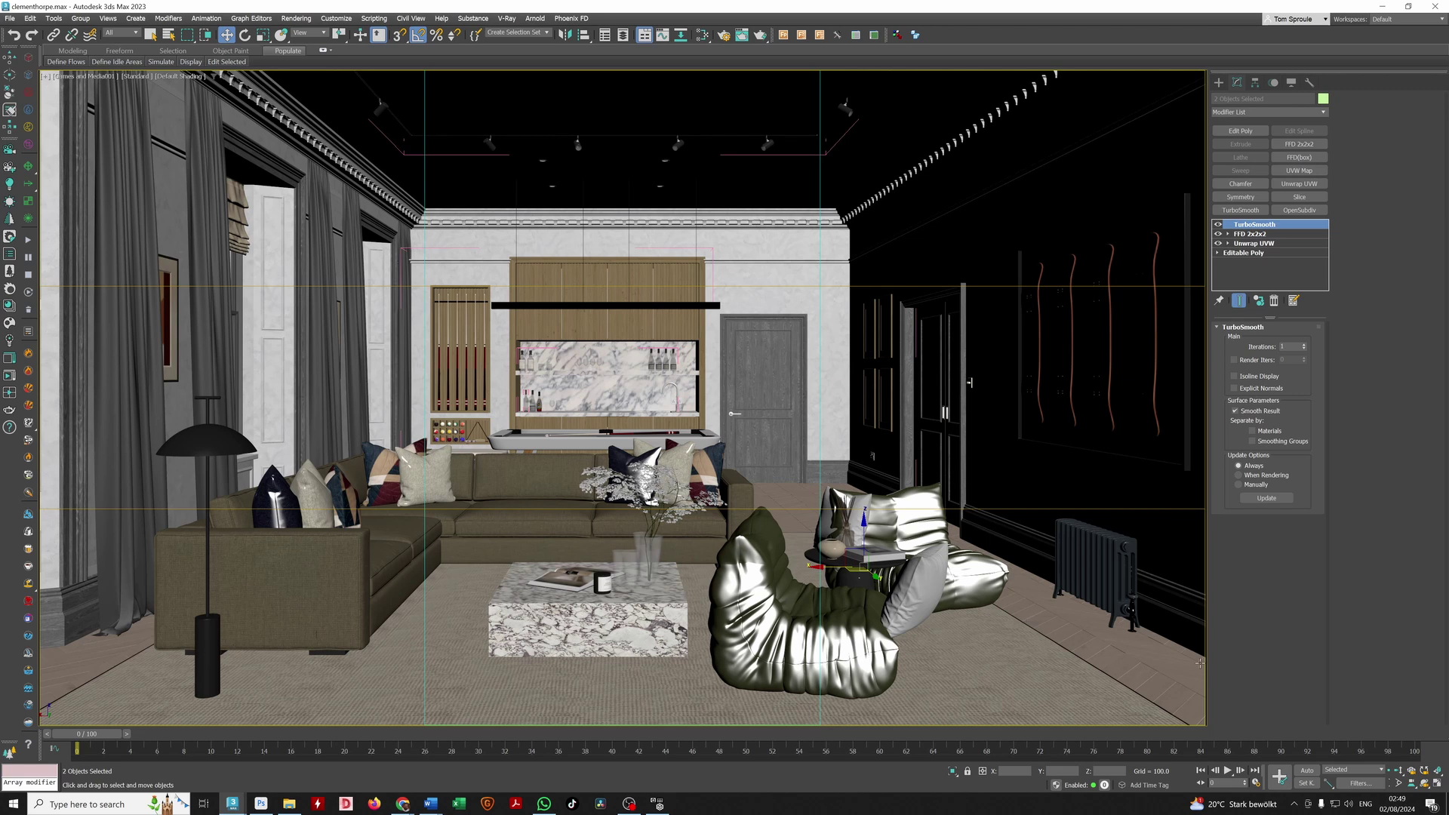
drag(815, 578, 917, 592)
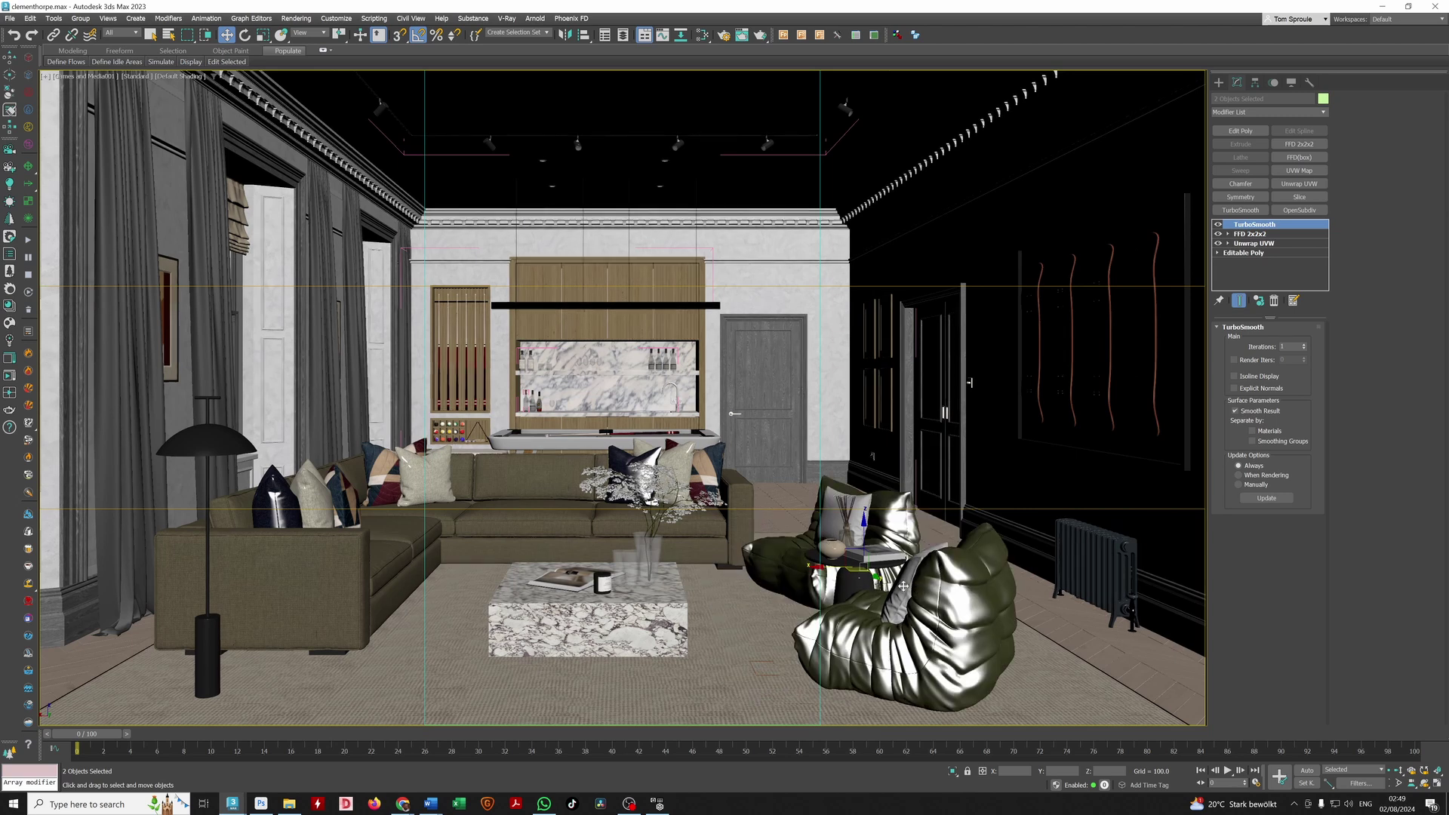
click(945, 640)
- Switch to Chrome, browse the street view pictures, and copy the street photo of the woman with her arm raised
click(403, 803)
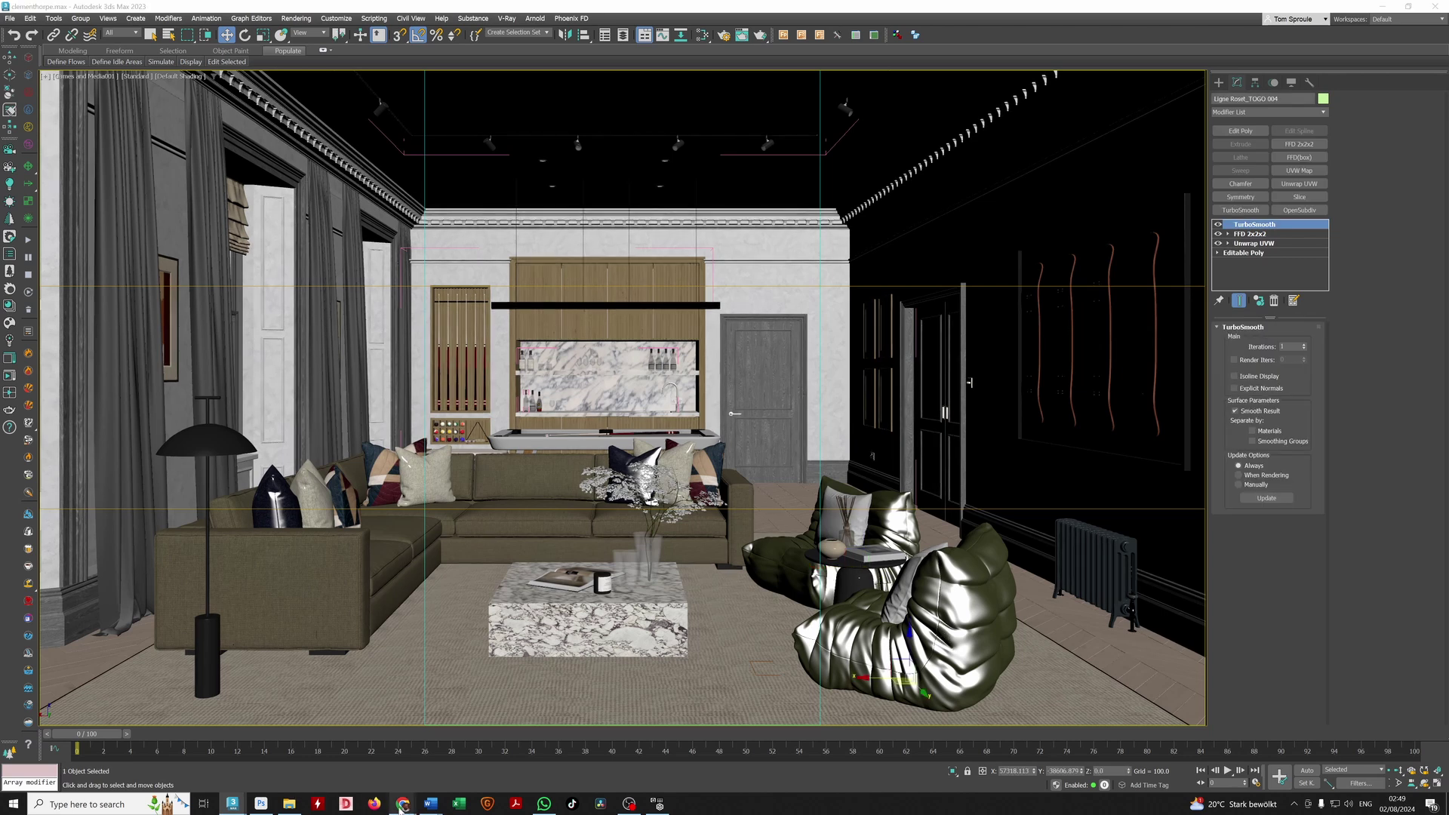
click(344, 757)
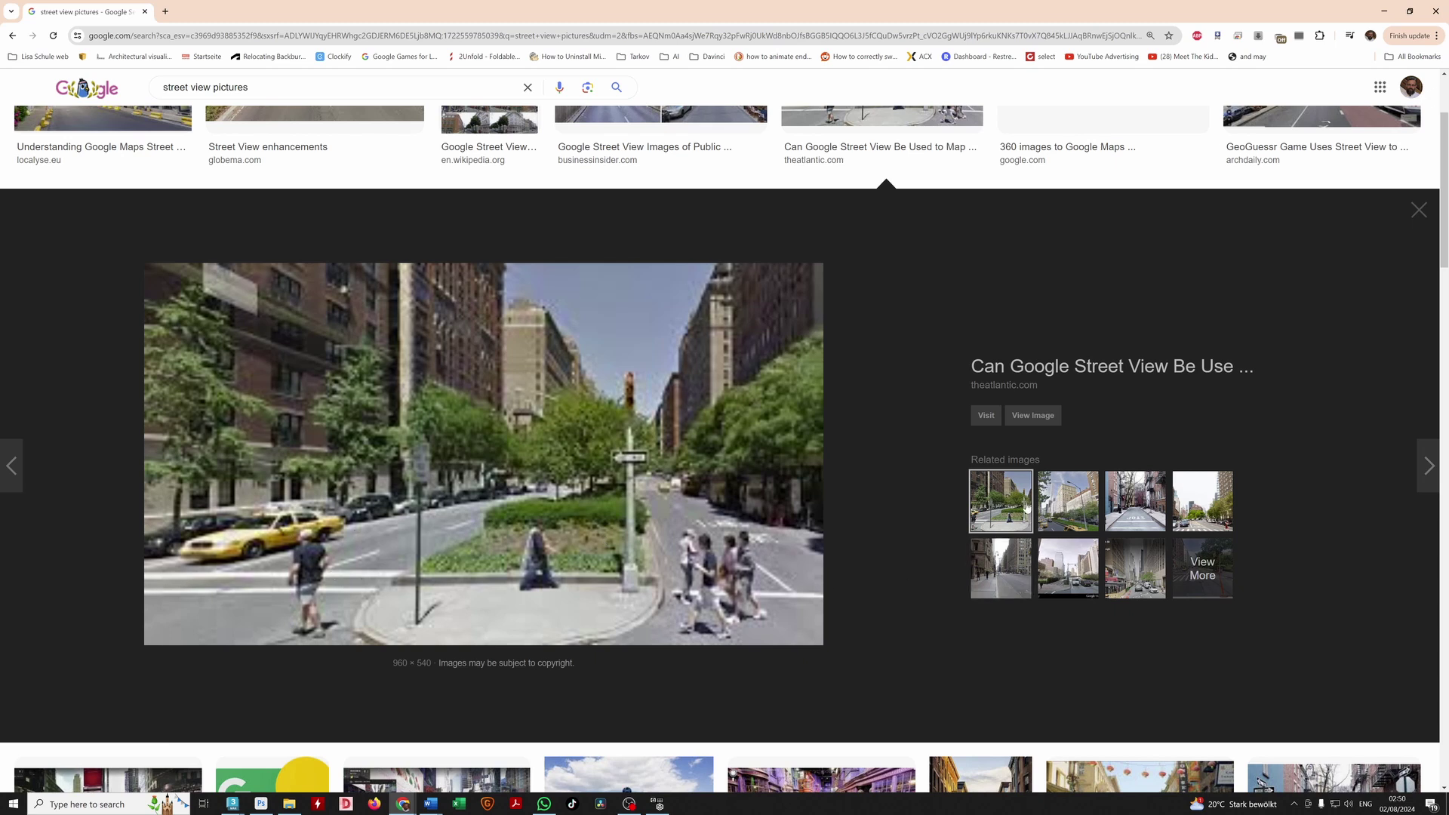
click(1059, 510)
click(1132, 529)
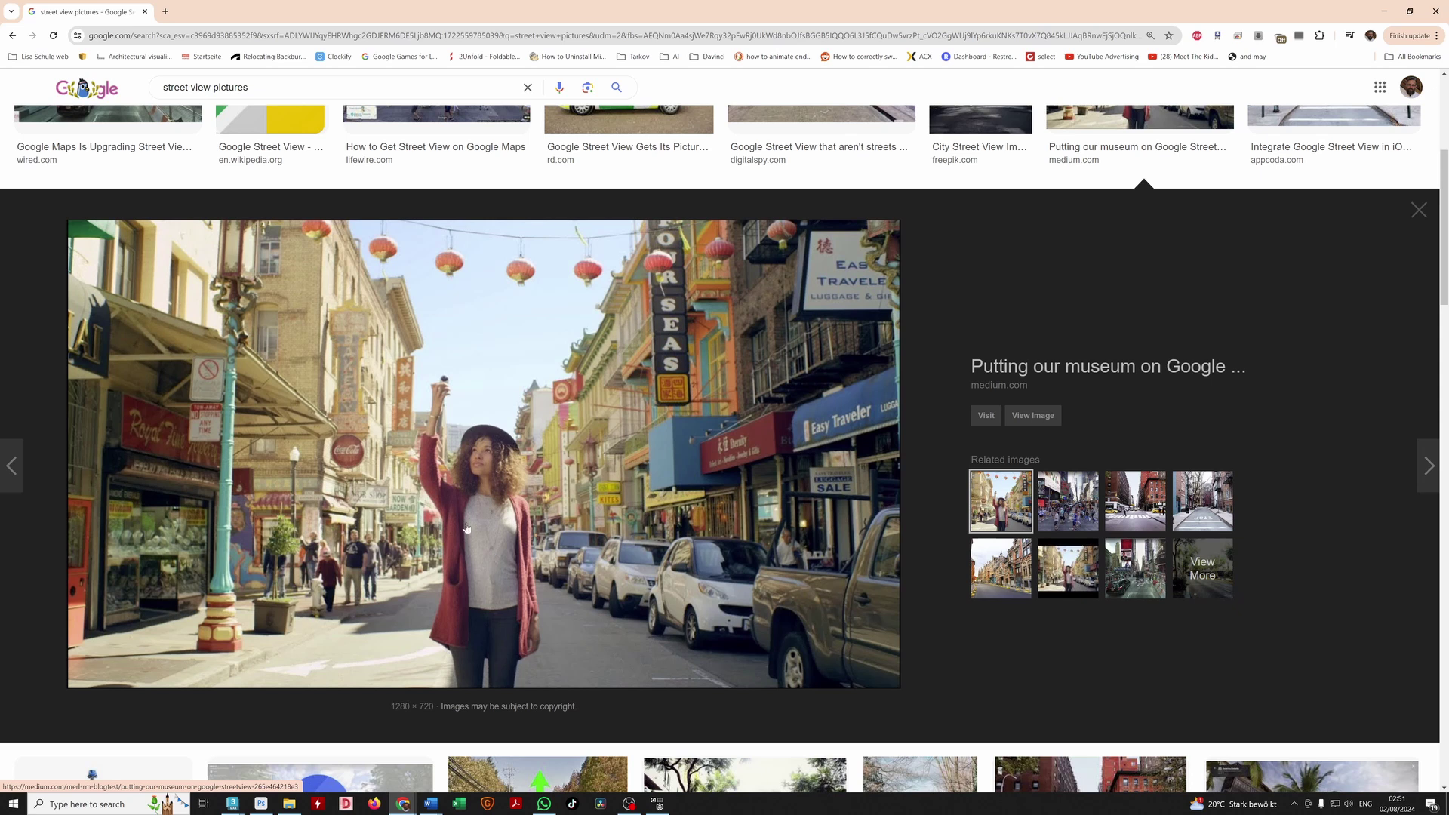
right_click(511, 503)
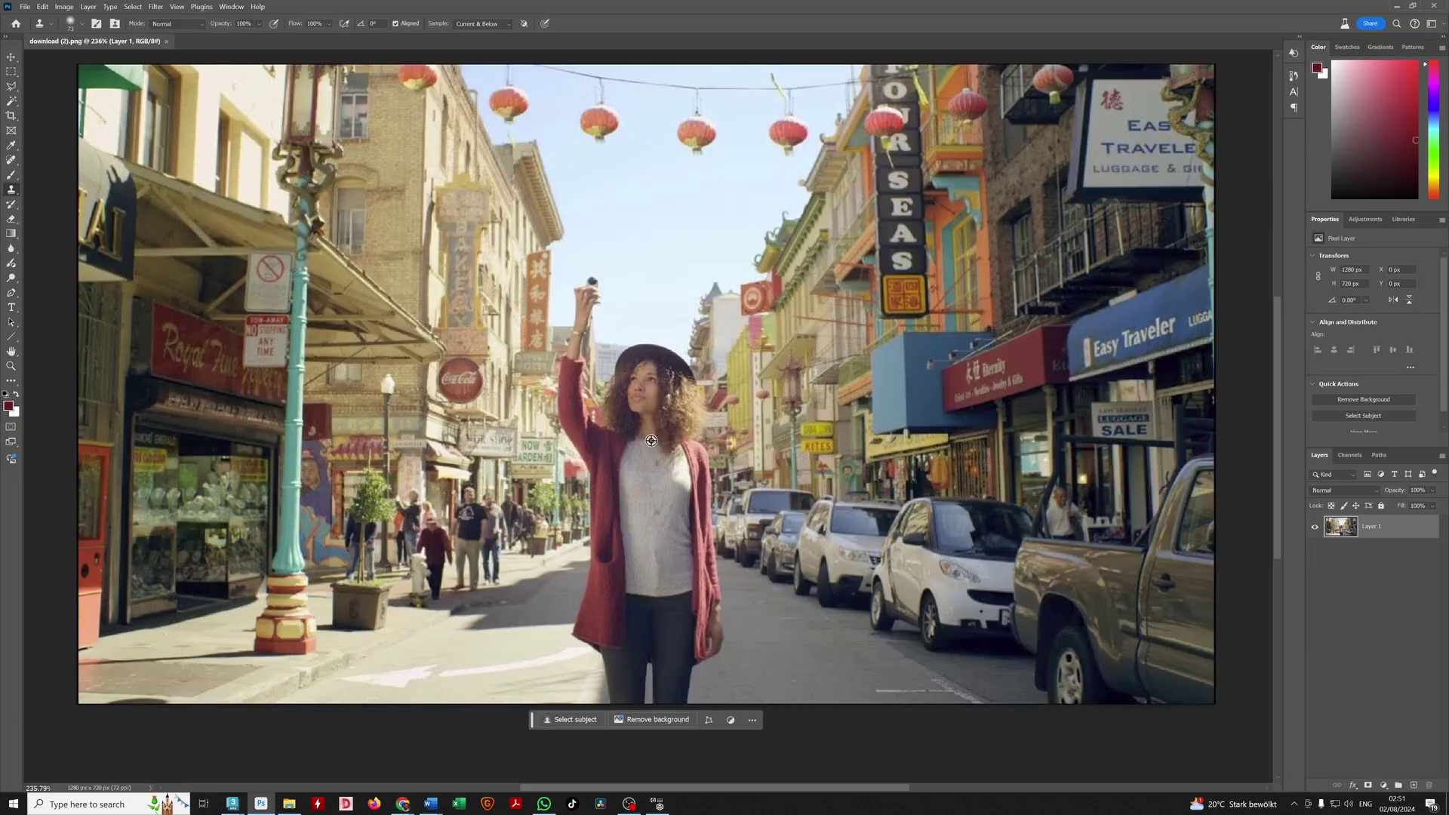
- In Photoshop, crop the street photo around the woman and the lamp post to about 838 × 540 px
alt+scroll(654, 436, down, 3)
alt+scroll(653, 436, up, 2)
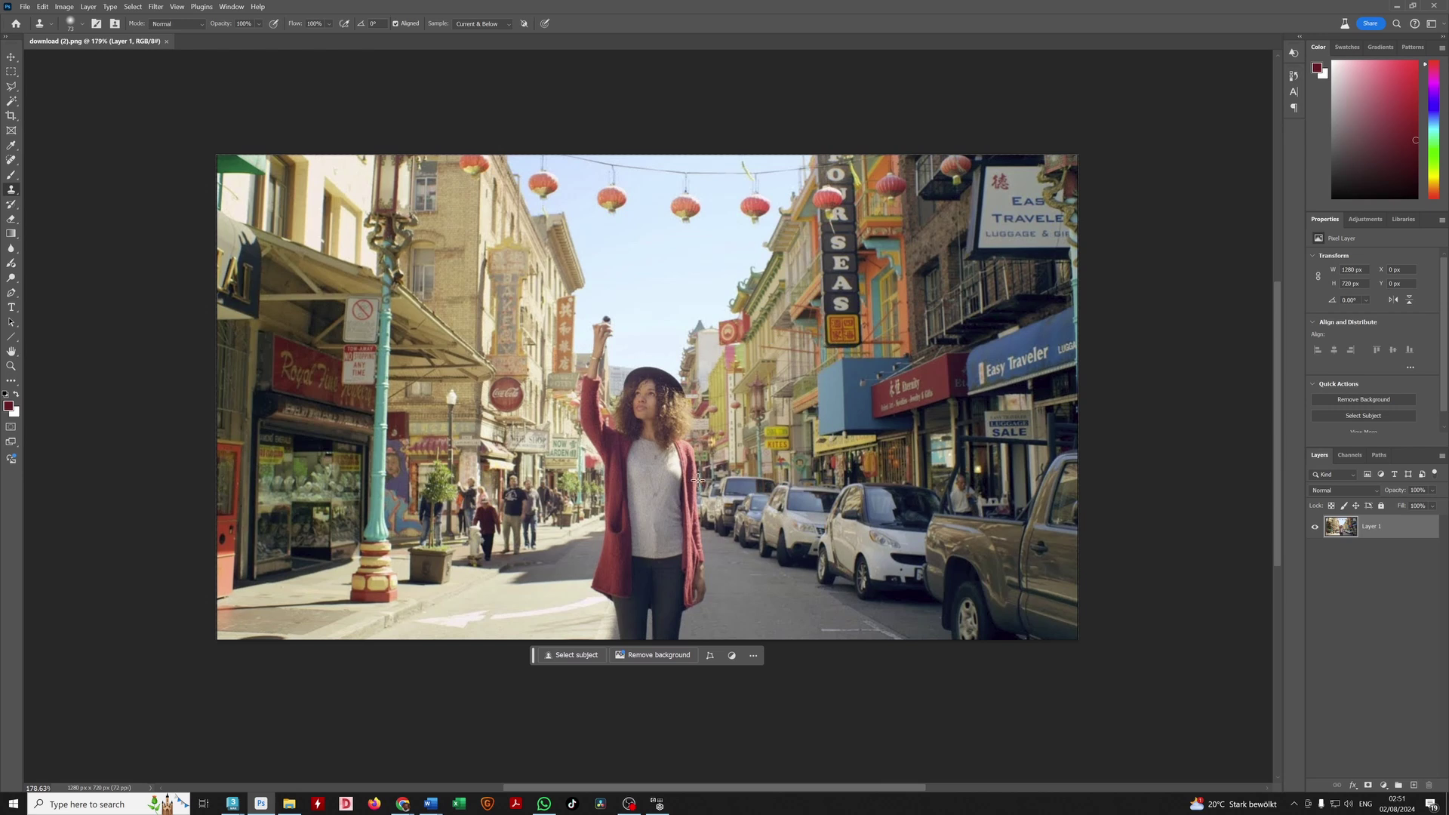
click(12, 116)
drag(1078, 155, 983, 191)
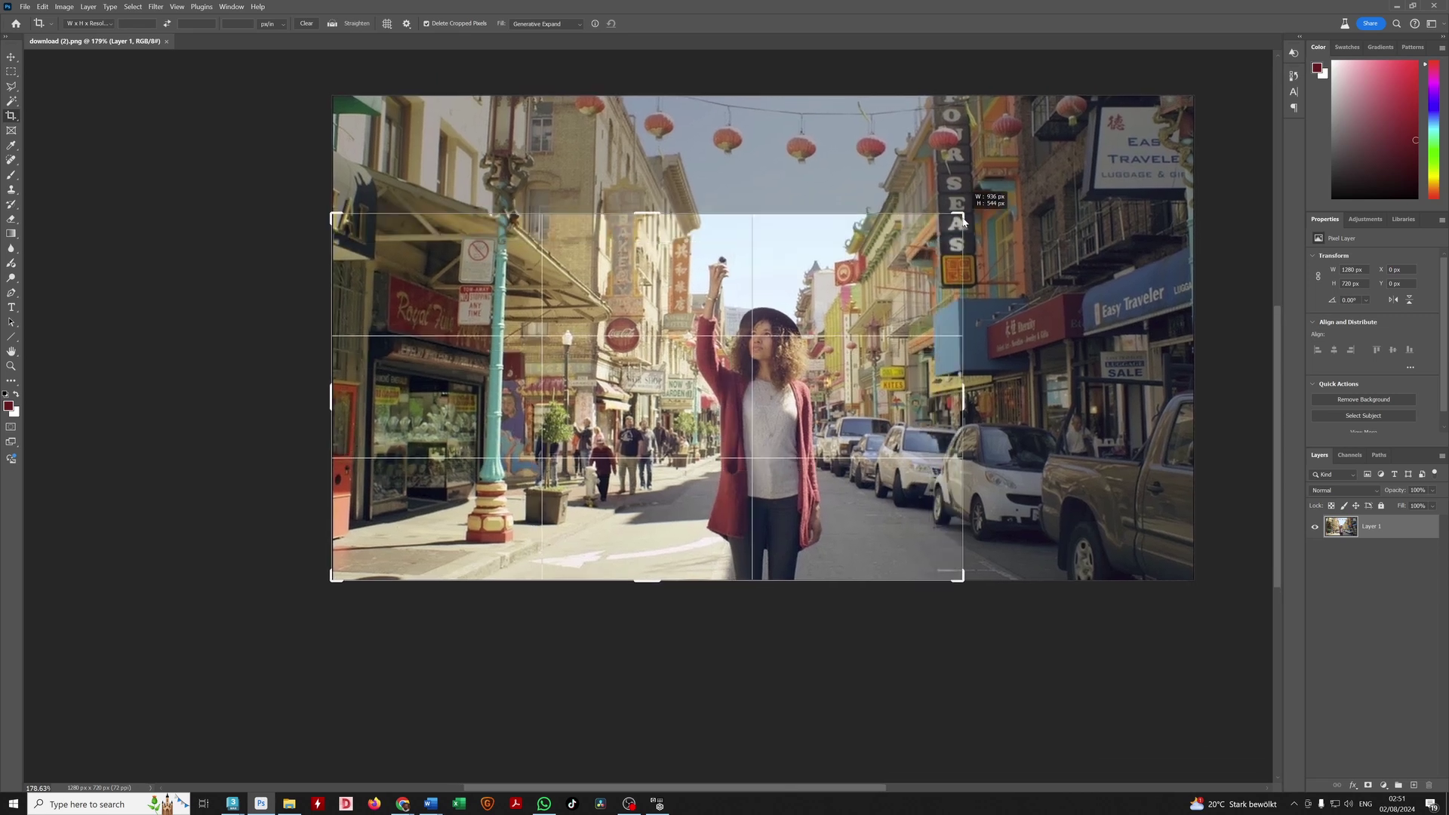
drag(332, 398, 364, 398)
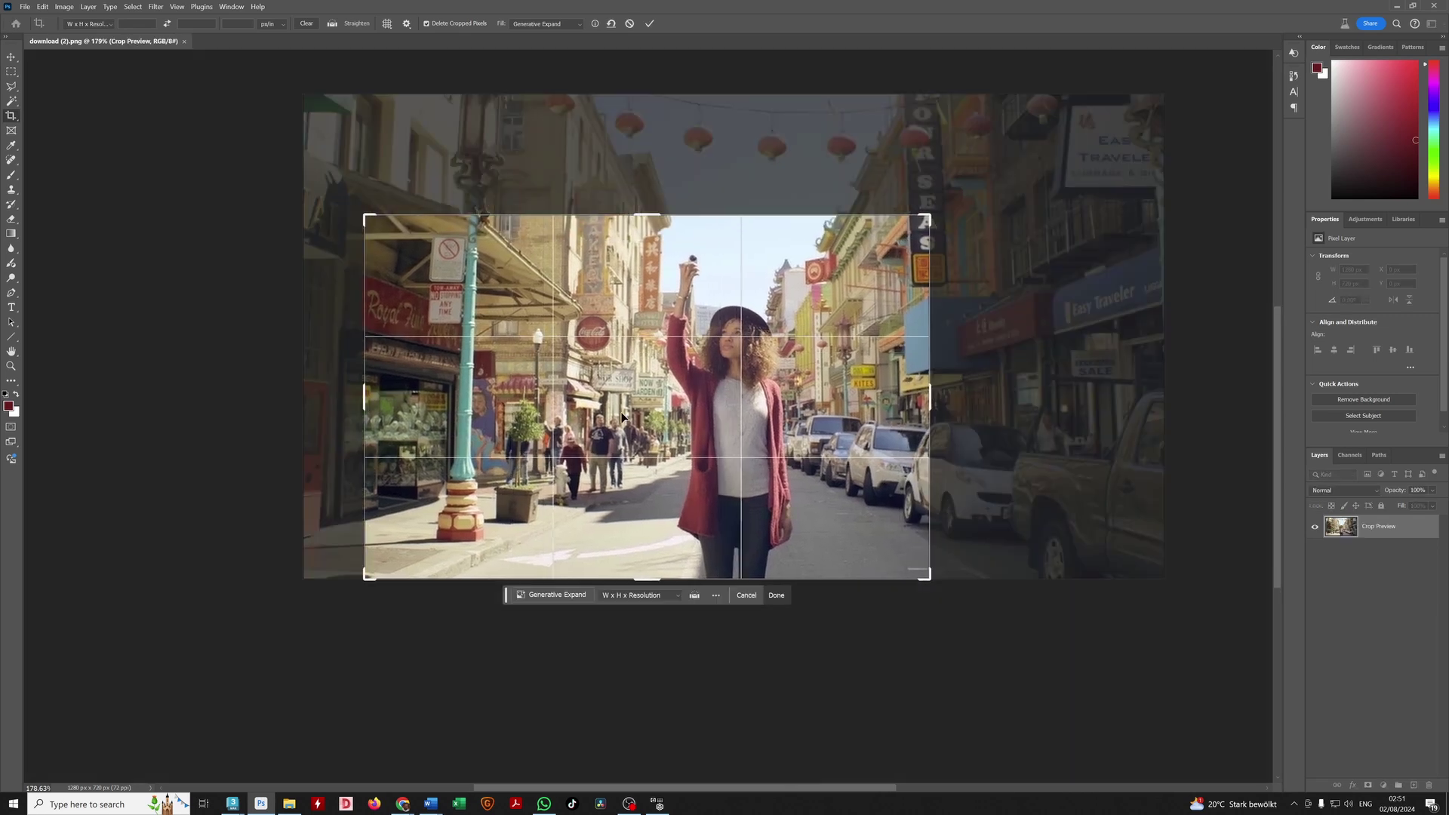
key(Return)
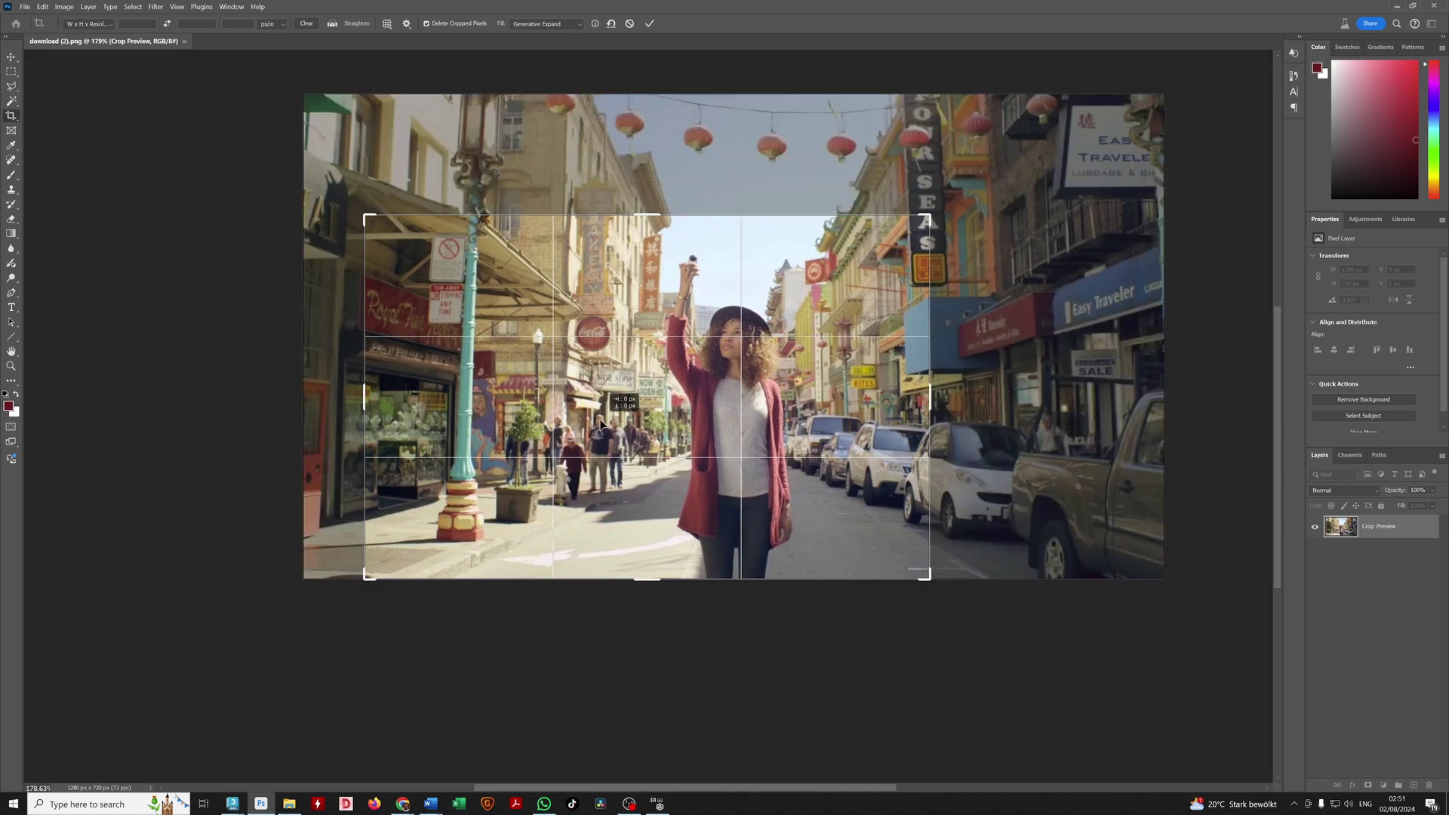
scroll(593, 473, up, 2)
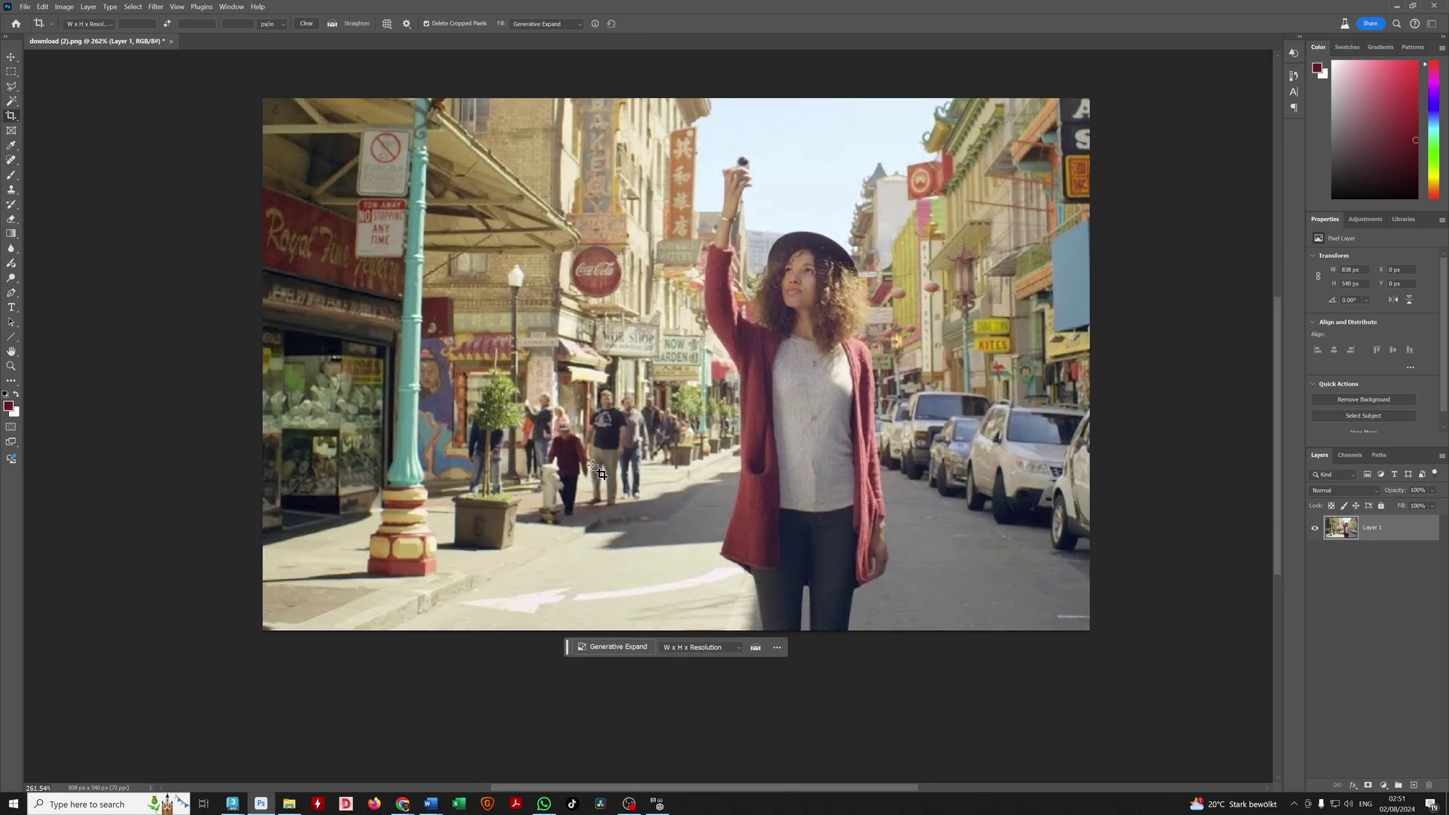
scroll(593, 473, down, 1)
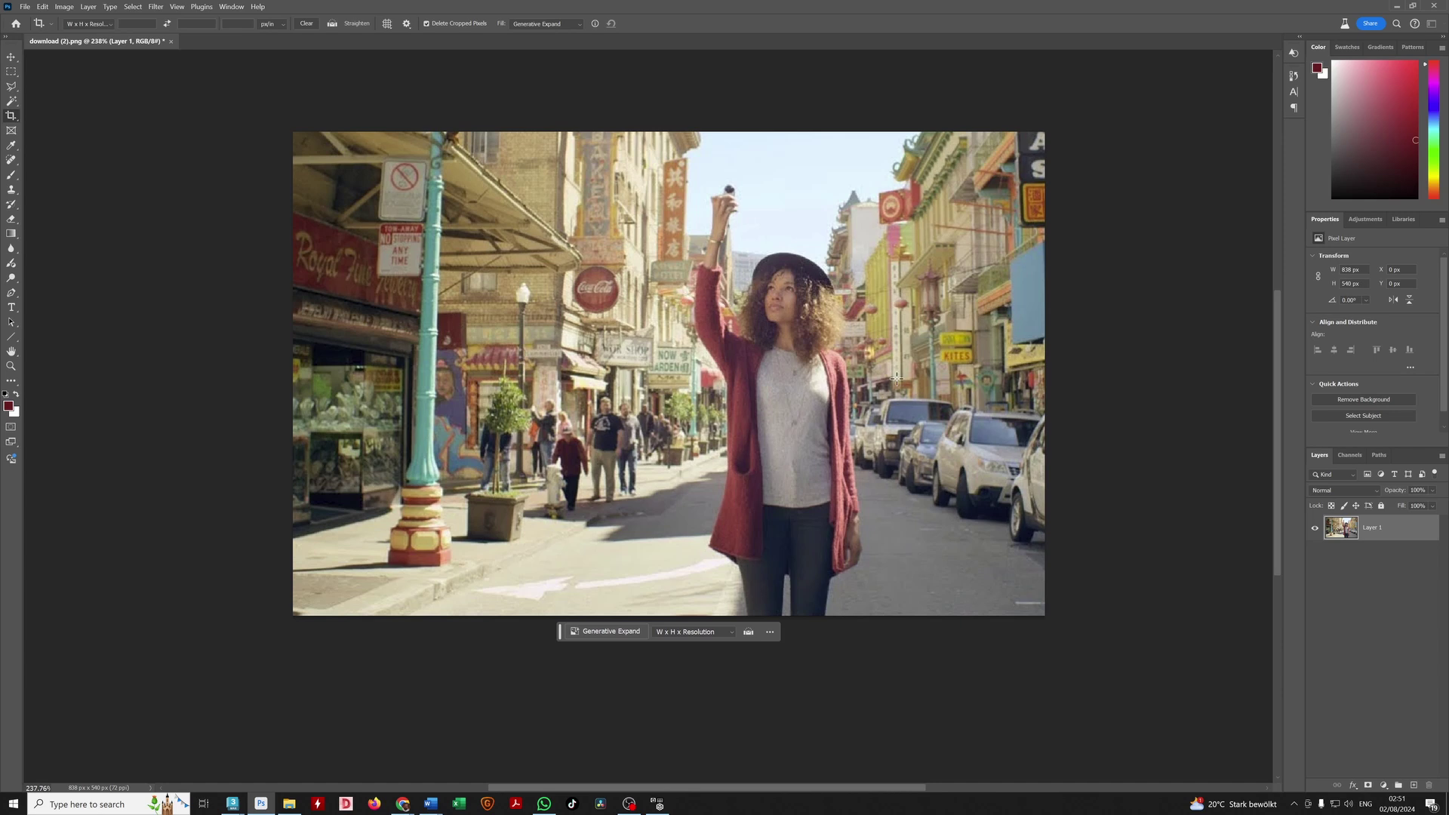
- Trim the cropped street photo's height slightly to about 530 px
click(735, 401)
mouse_move(667, 131)
mouse_down()
mouse_move(667, 198)
mouse_move(671, 135)
mouse_up()
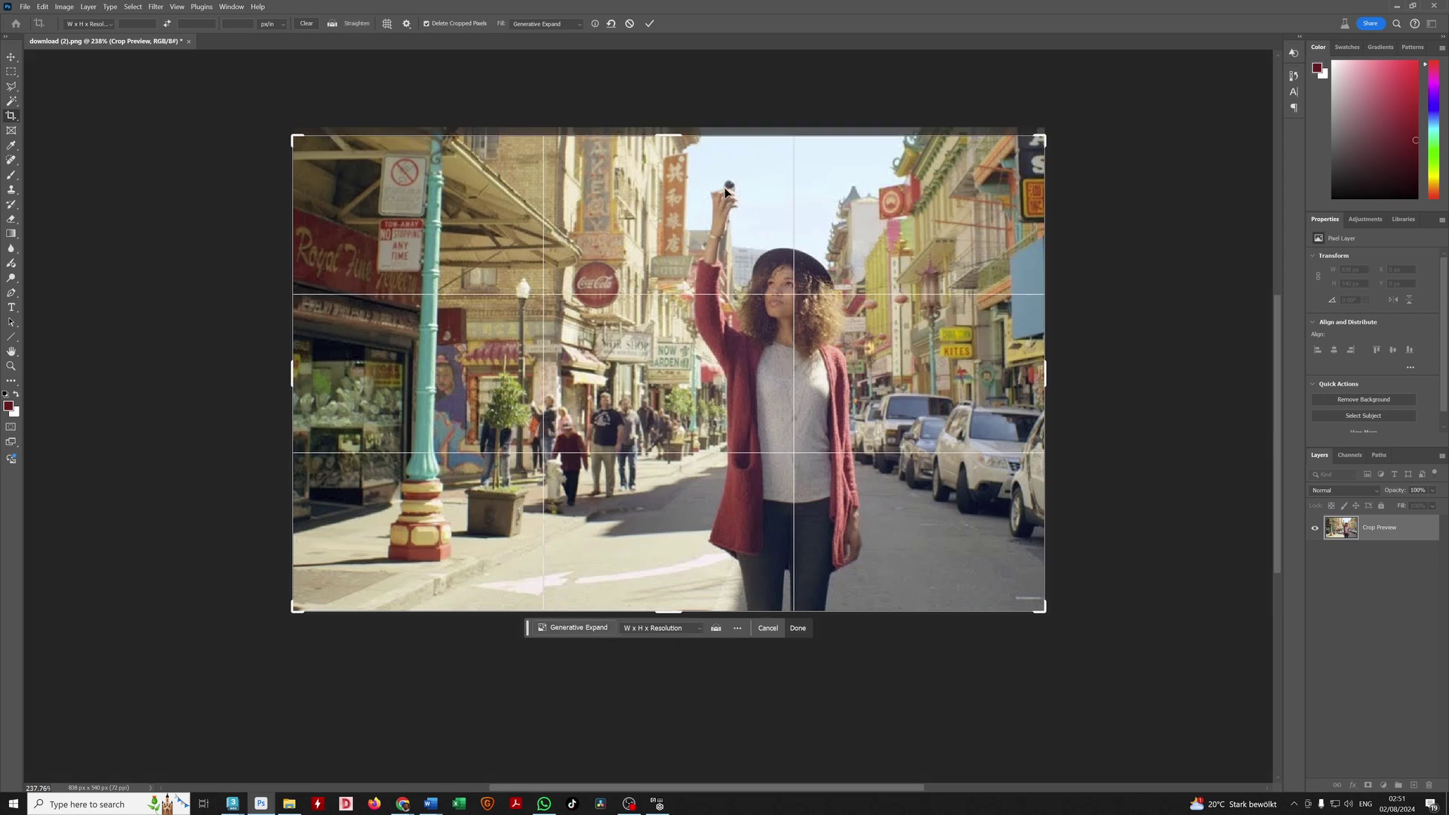
key(Return)
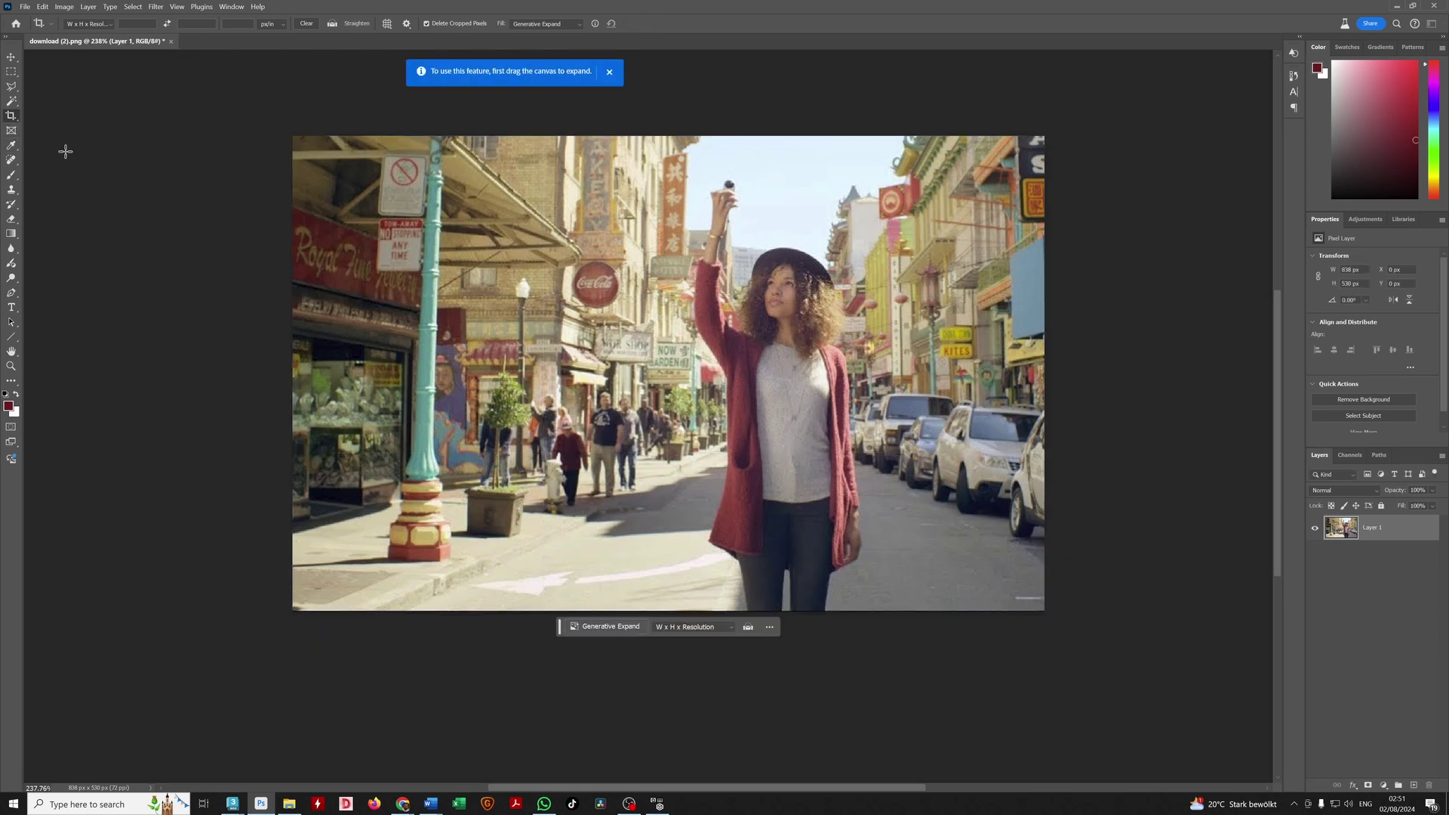
- Try narrowing the crop to about 664 px wide by cutting off the parked cars beside the woman
click(15, 118)
click(609, 71)
mouse_move(1044, 370)
mouse_down()
mouse_move(984, 370)
mouse_move(1040, 377)
mouse_up()
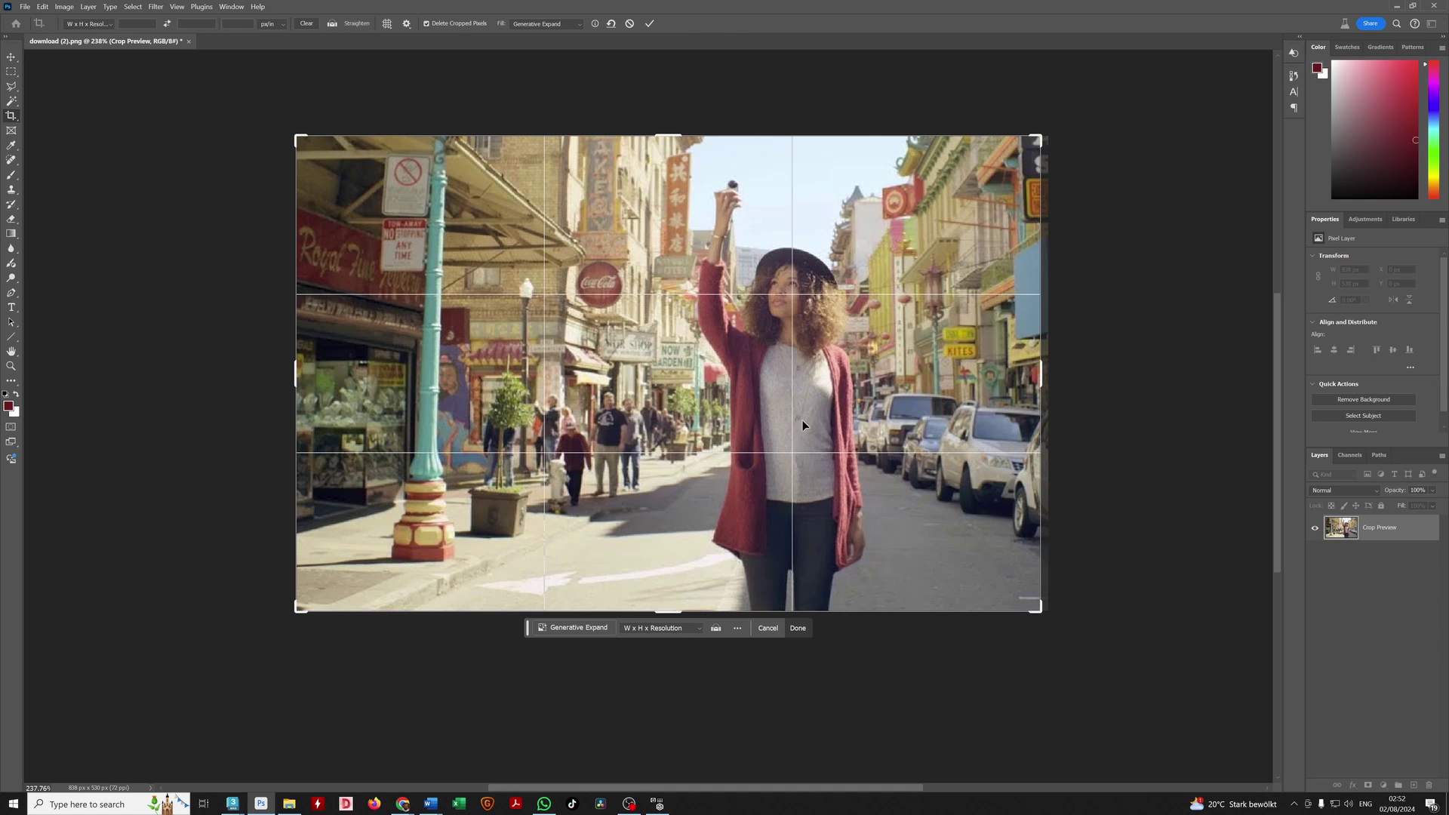
drag(1042, 377, 968, 379)
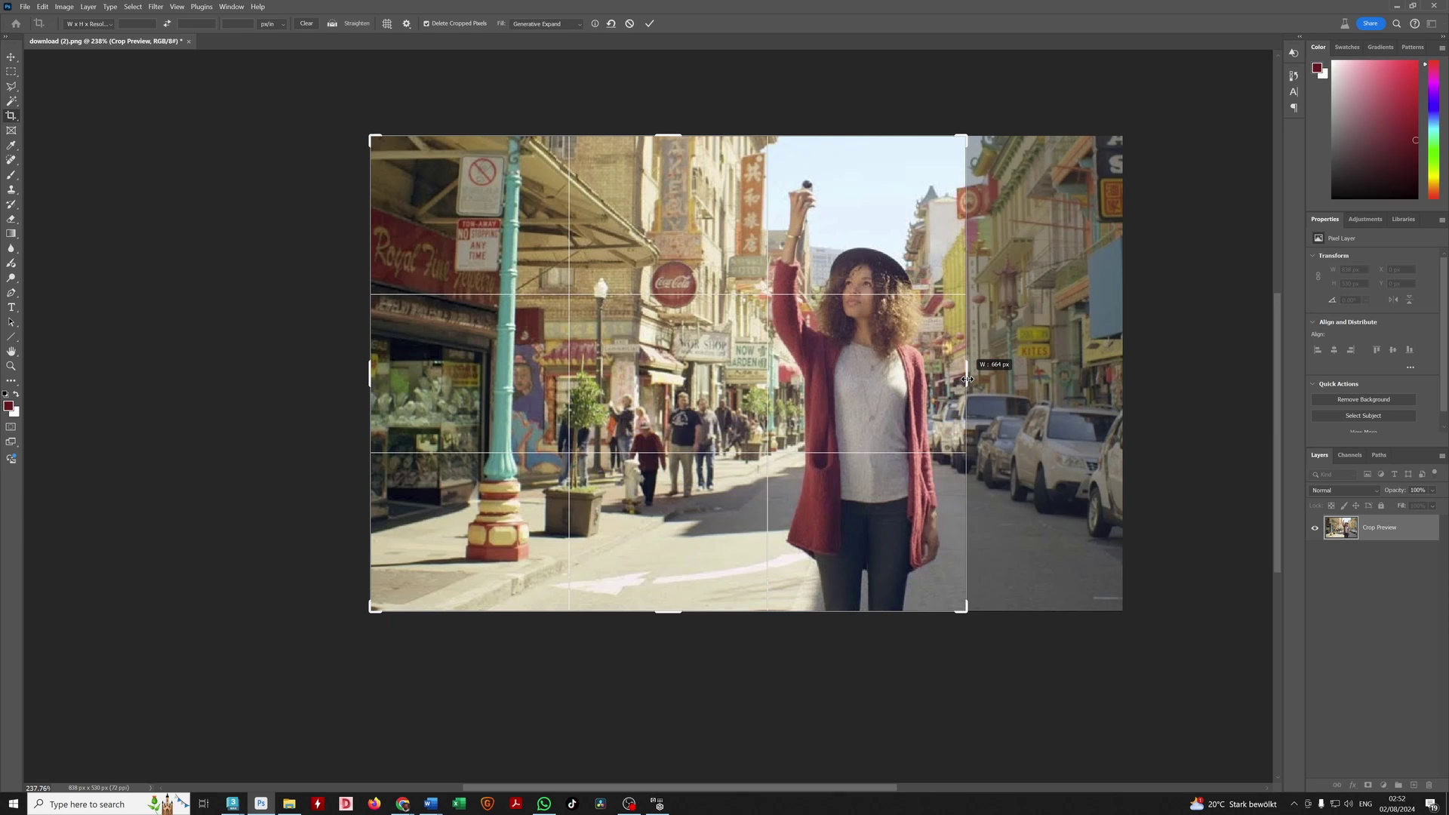
drag(968, 380, 968, 379)
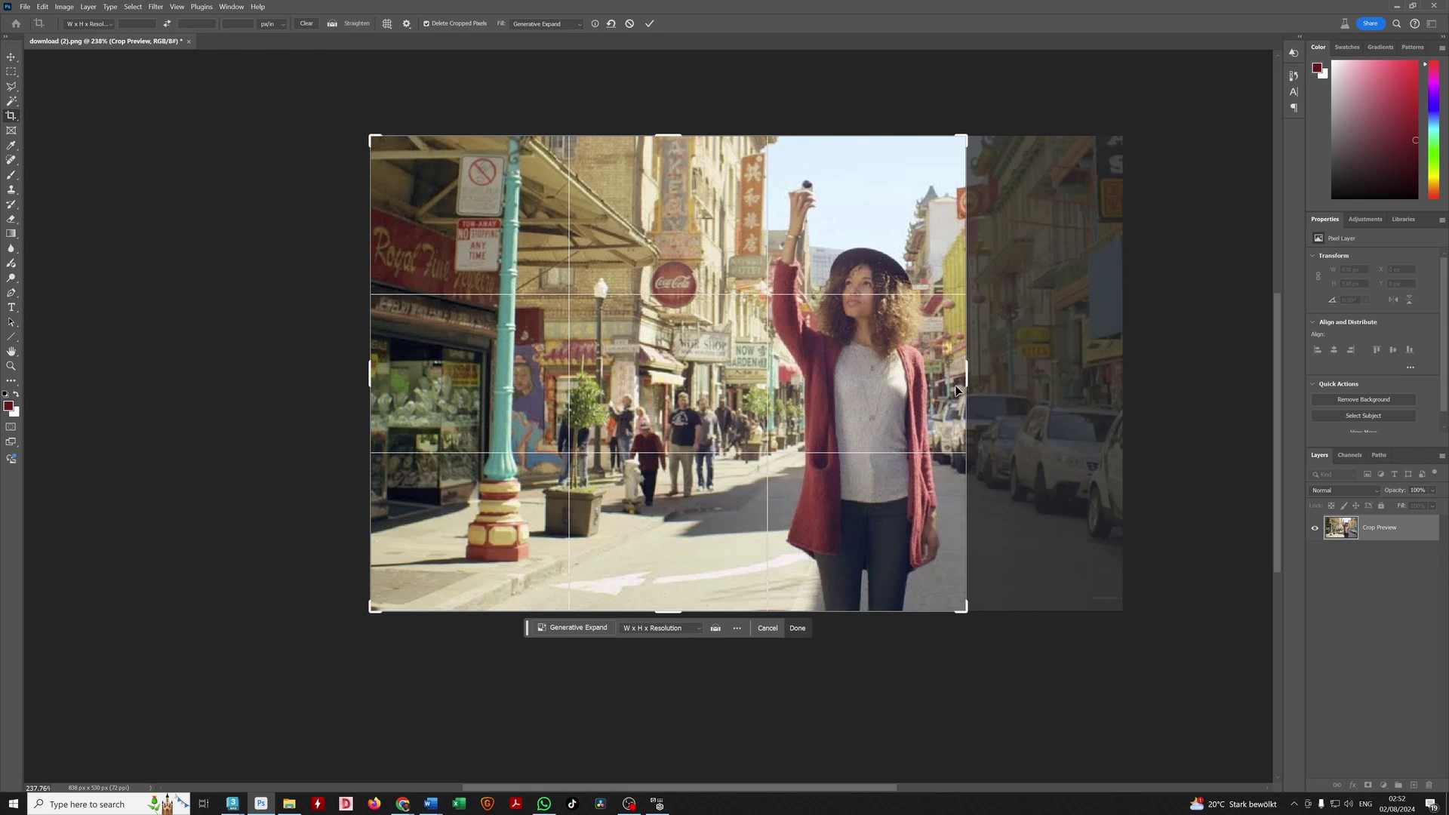
key(ctrl+z)
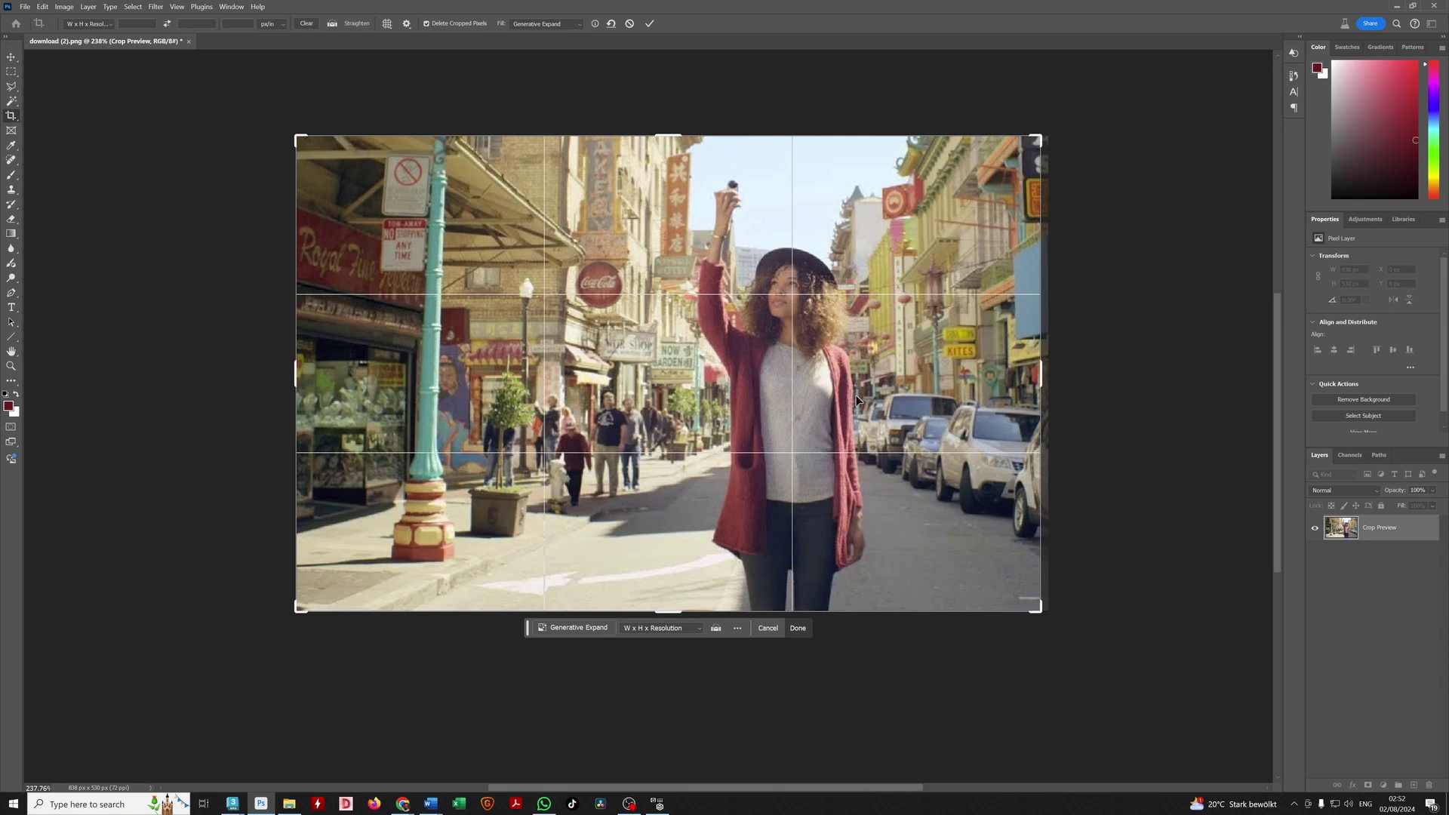
key(Return)
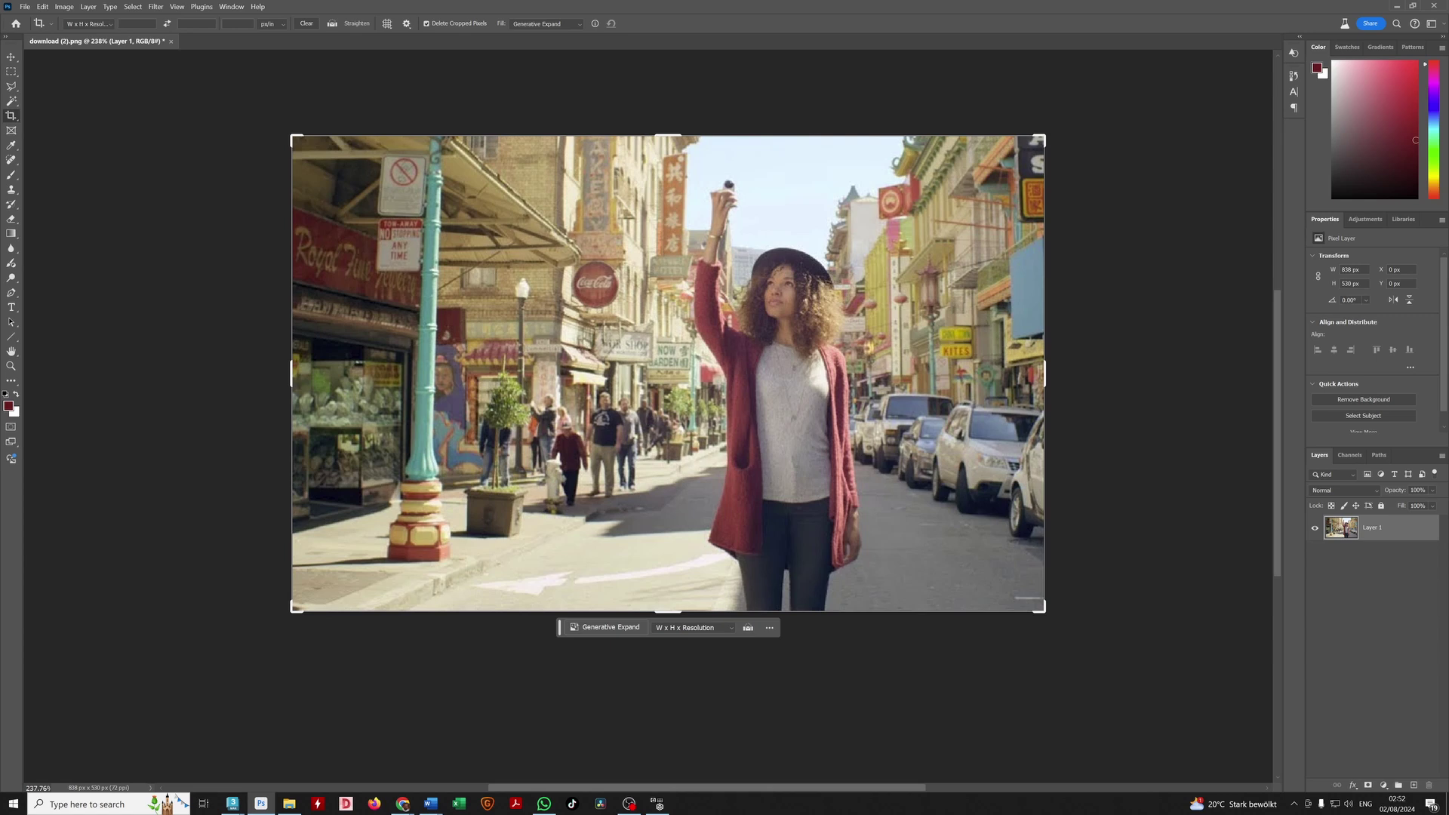
- Add an Exposure adjustment layer with exposure -0.03 and gamma correction 0.81, and toggle its visibility to compare the contrast
key(alt+Tab)
click(1368, 521)
click(1384, 786)
click(1363, 637)
drag(1373, 329, 1374, 287)
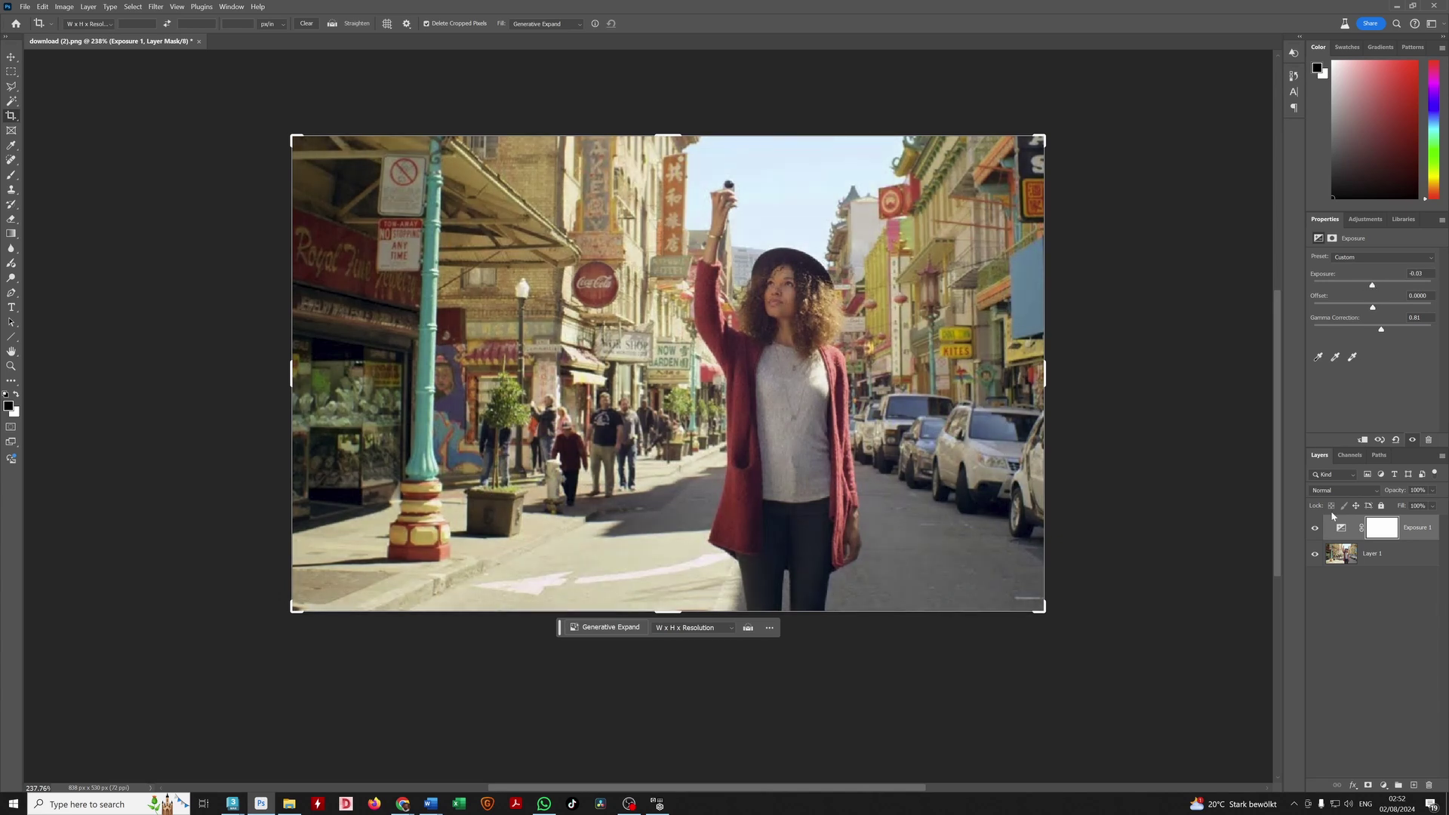
click(1314, 528)
click(1314, 528)
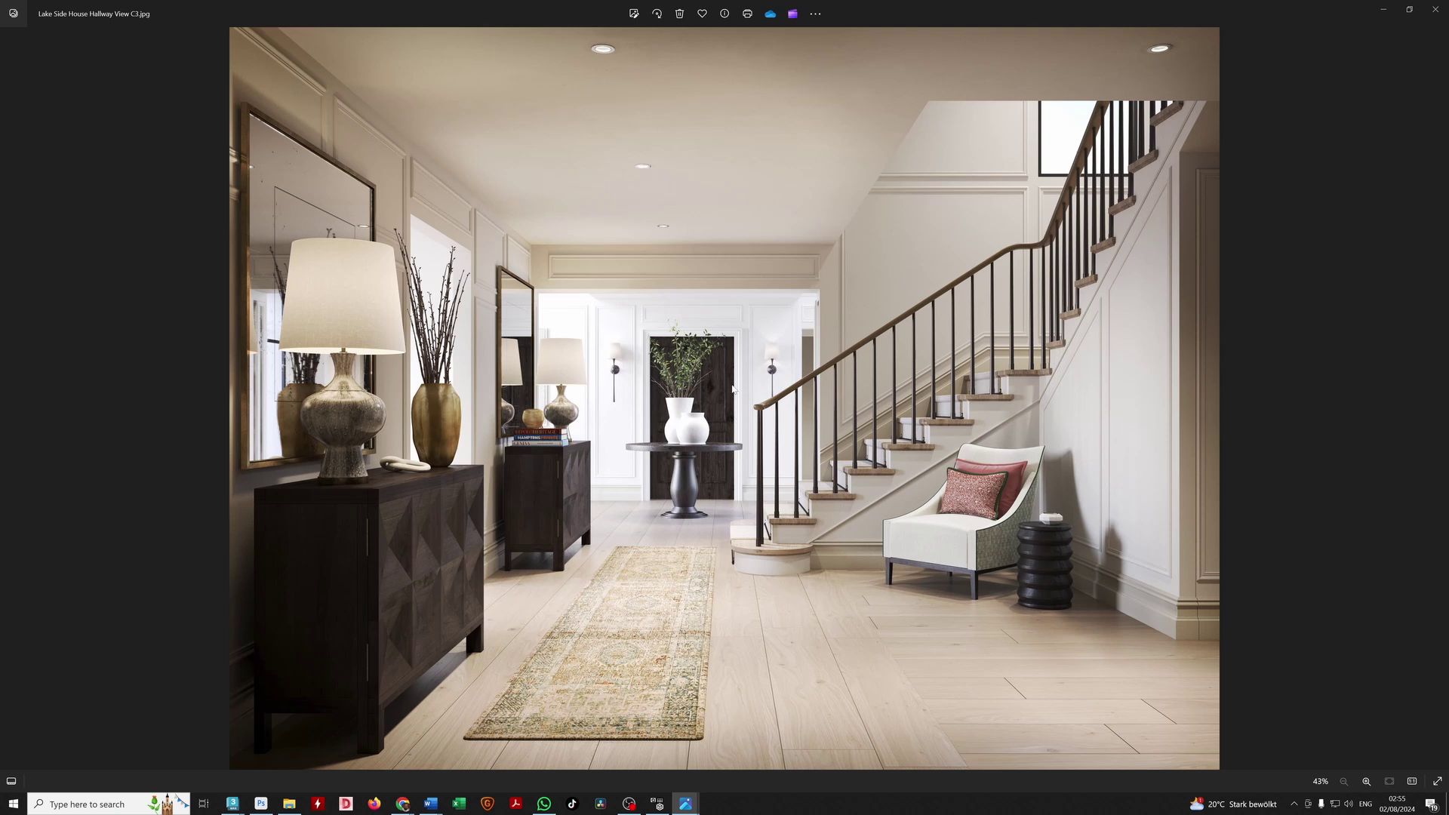
- Close the Lake Side House renders and browse the Villa Cequilla kitchen, living room, master bedroom and games room images for composition
click(1441, 6)
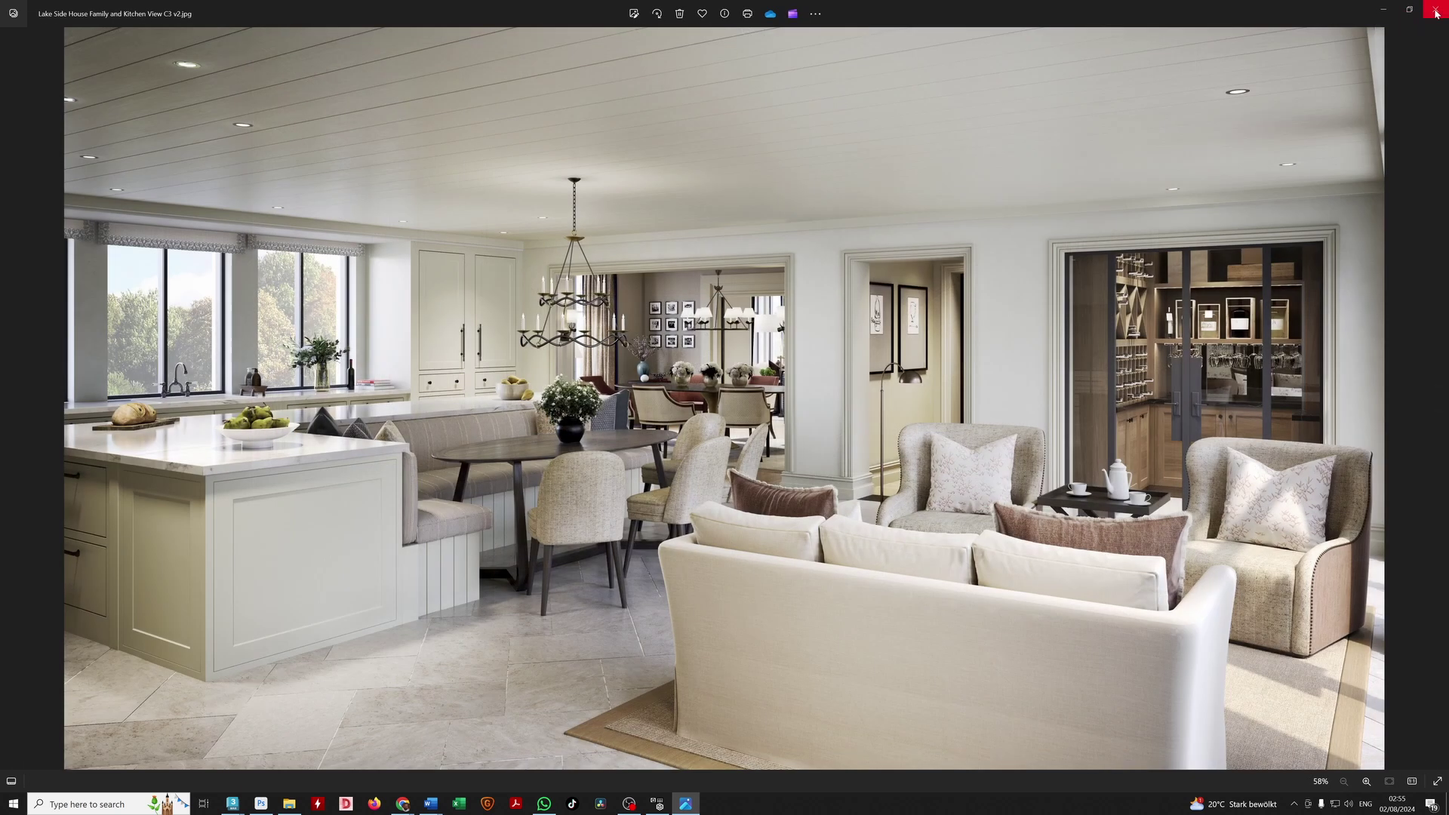
click(1441, 6)
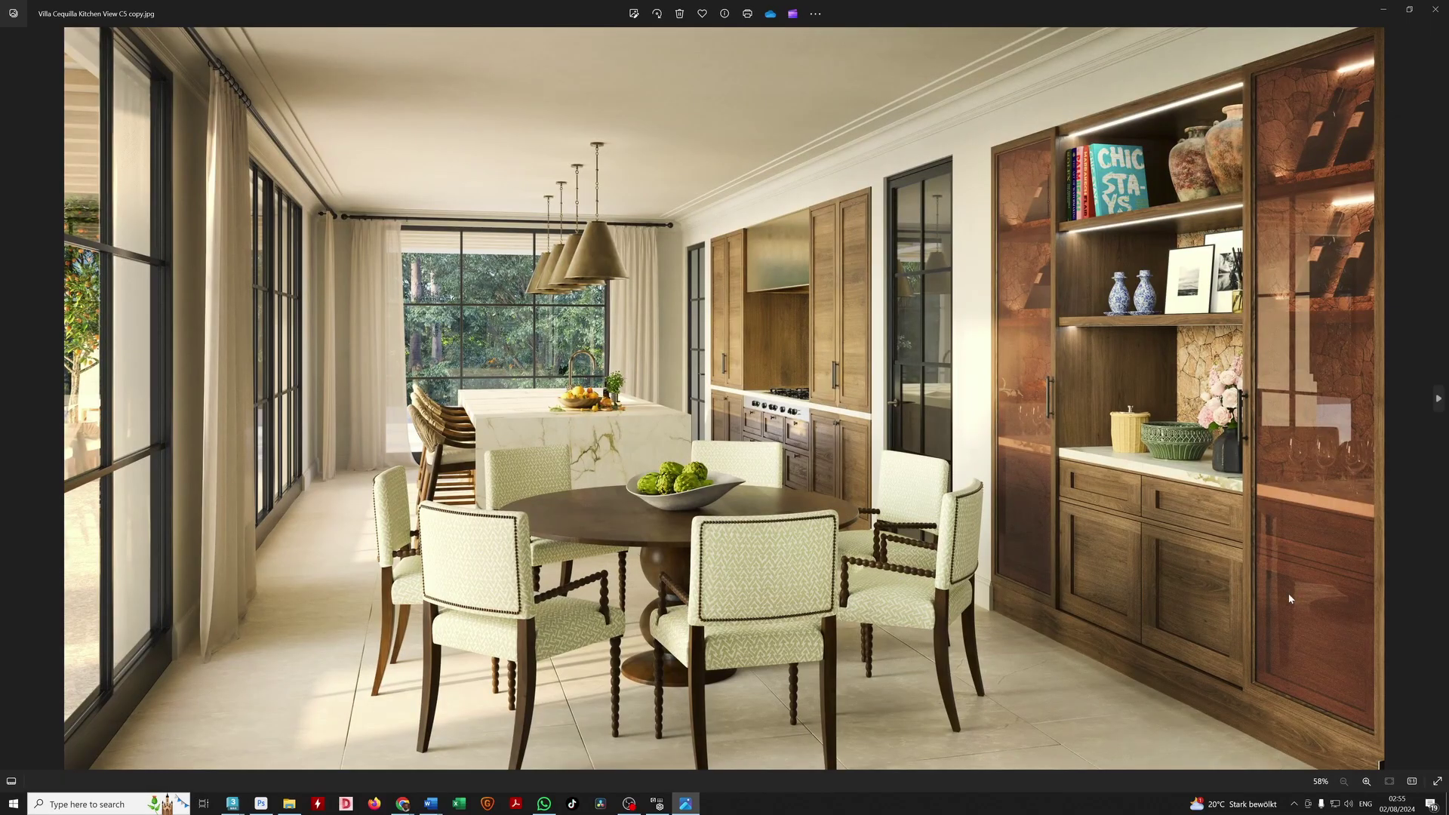
click(1429, 608)
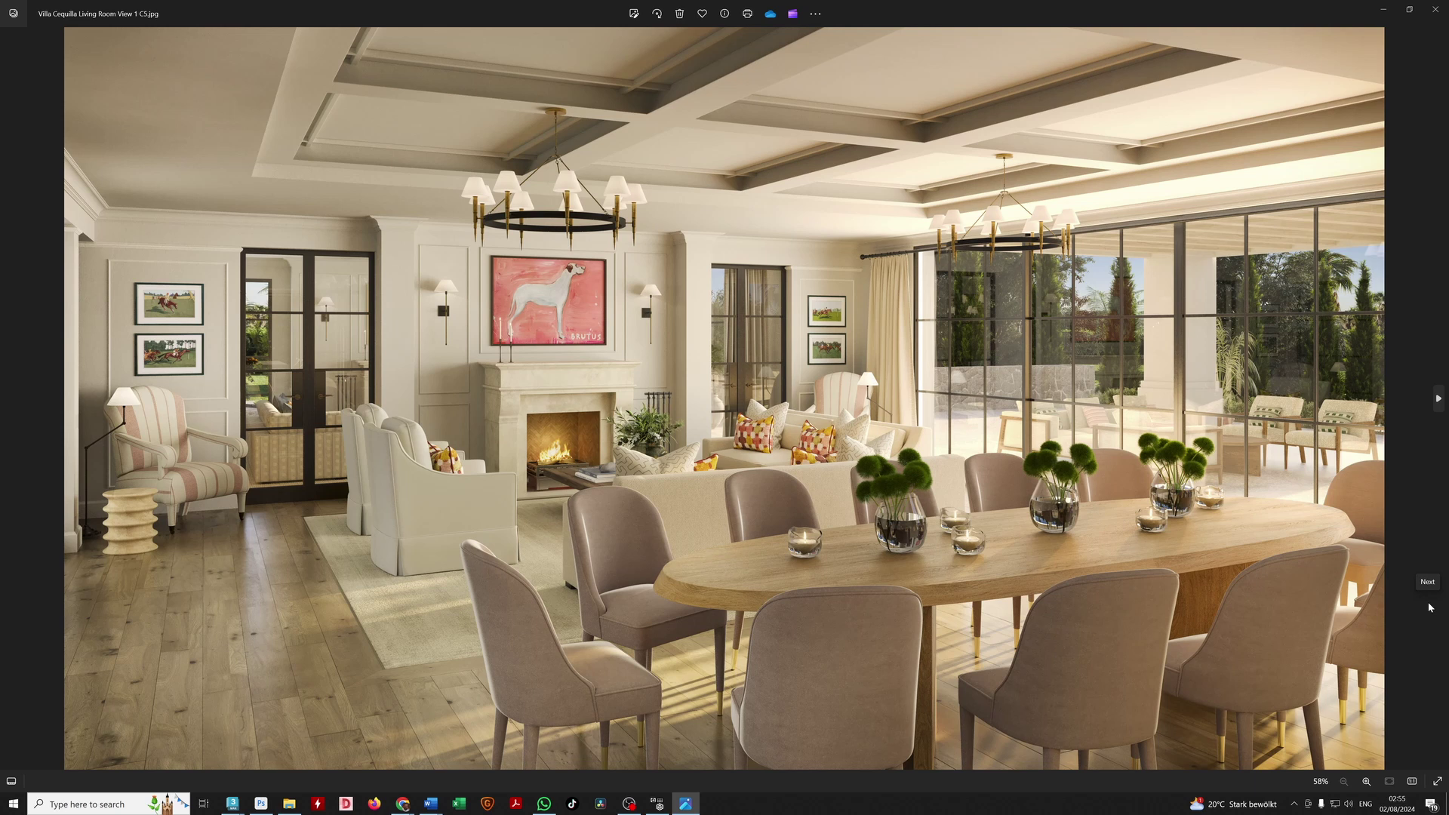
click(1429, 608)
click(1429, 608)
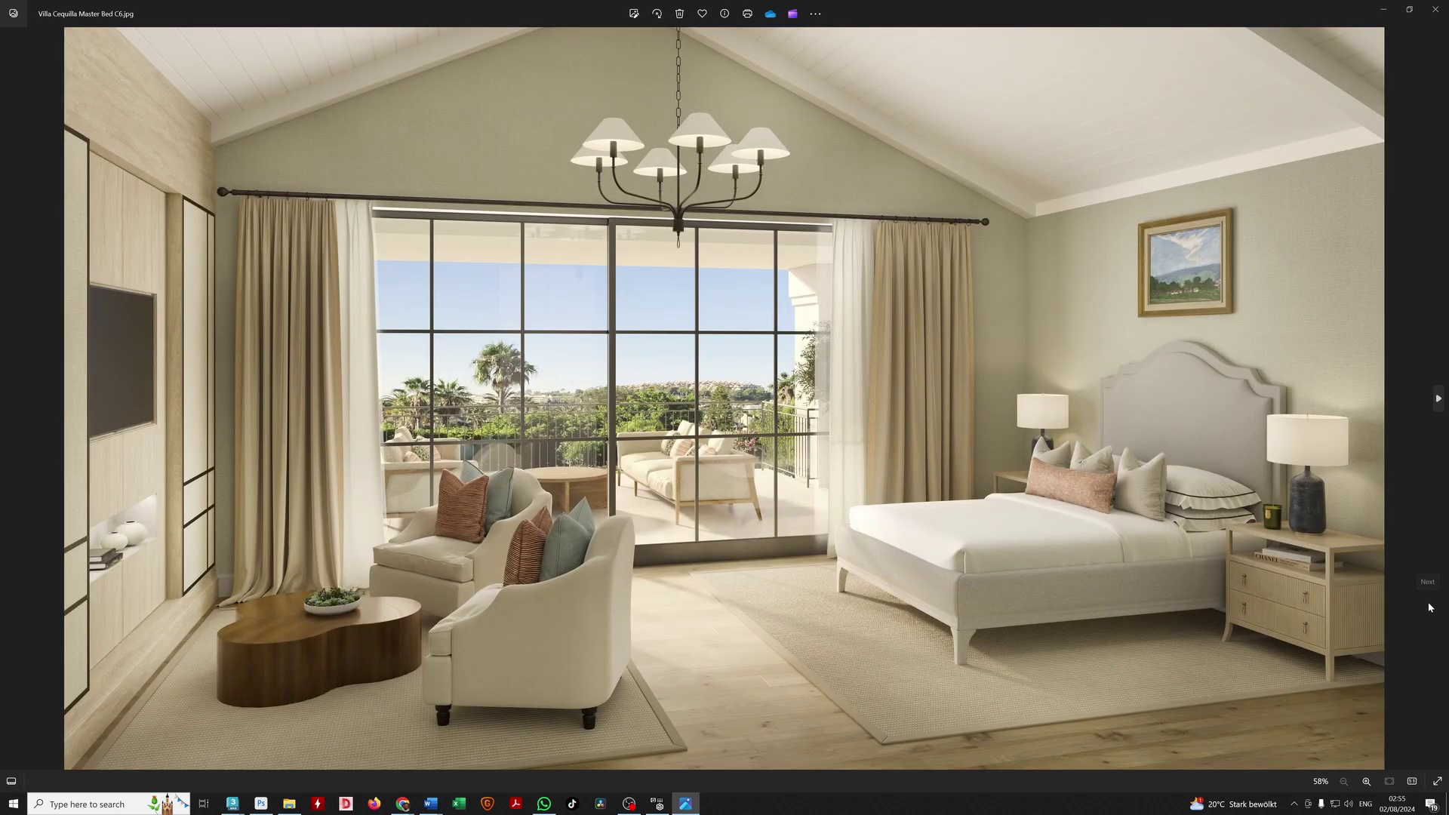
click(1429, 607)
click(1429, 608)
click(1428, 608)
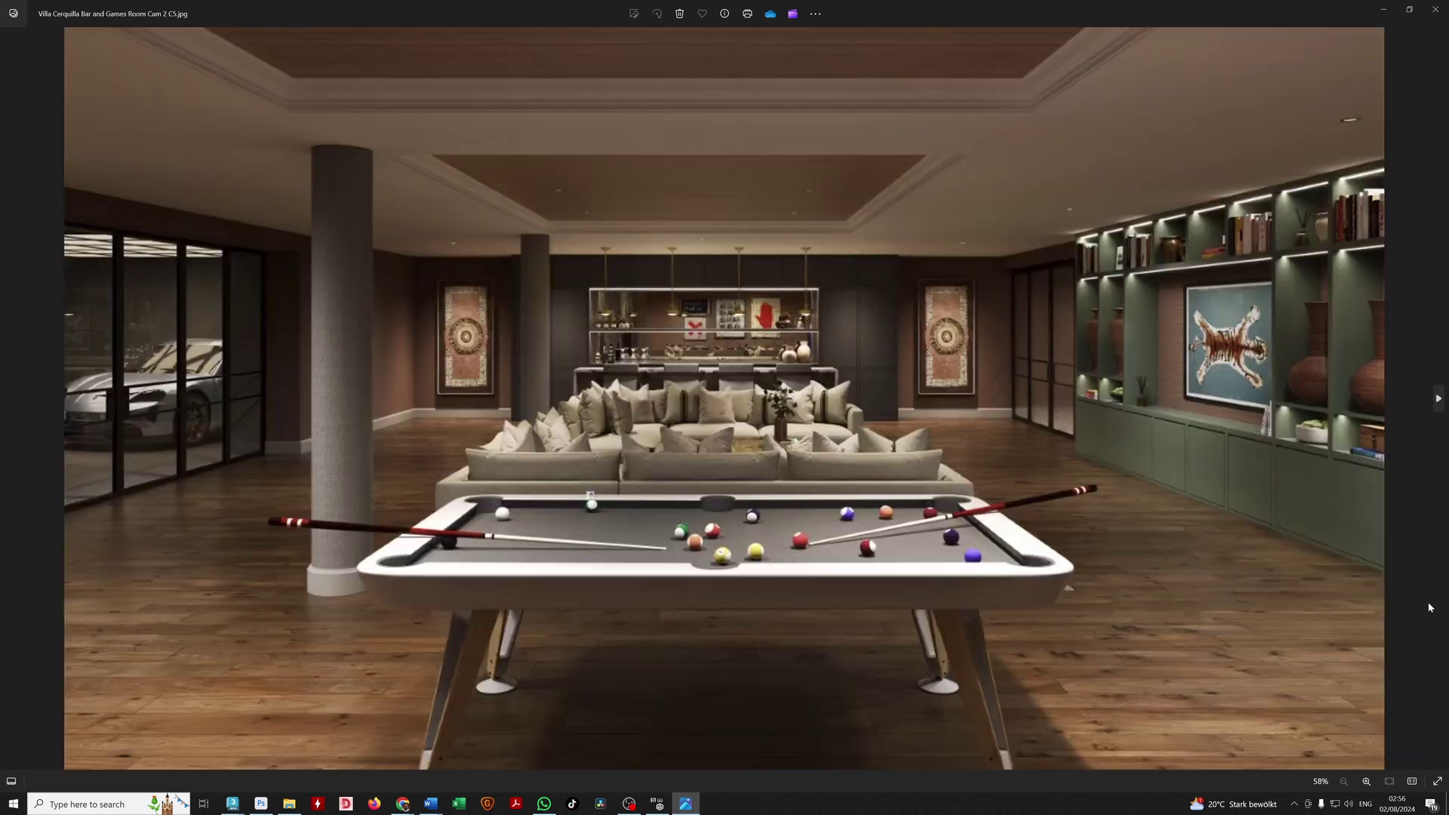
- Examine the villa's master ensuite, Living Room View 1 with large plants, and Bar and Games Room Cam 1 renders
click(1428, 607)
click(1429, 608)
click(1429, 608)
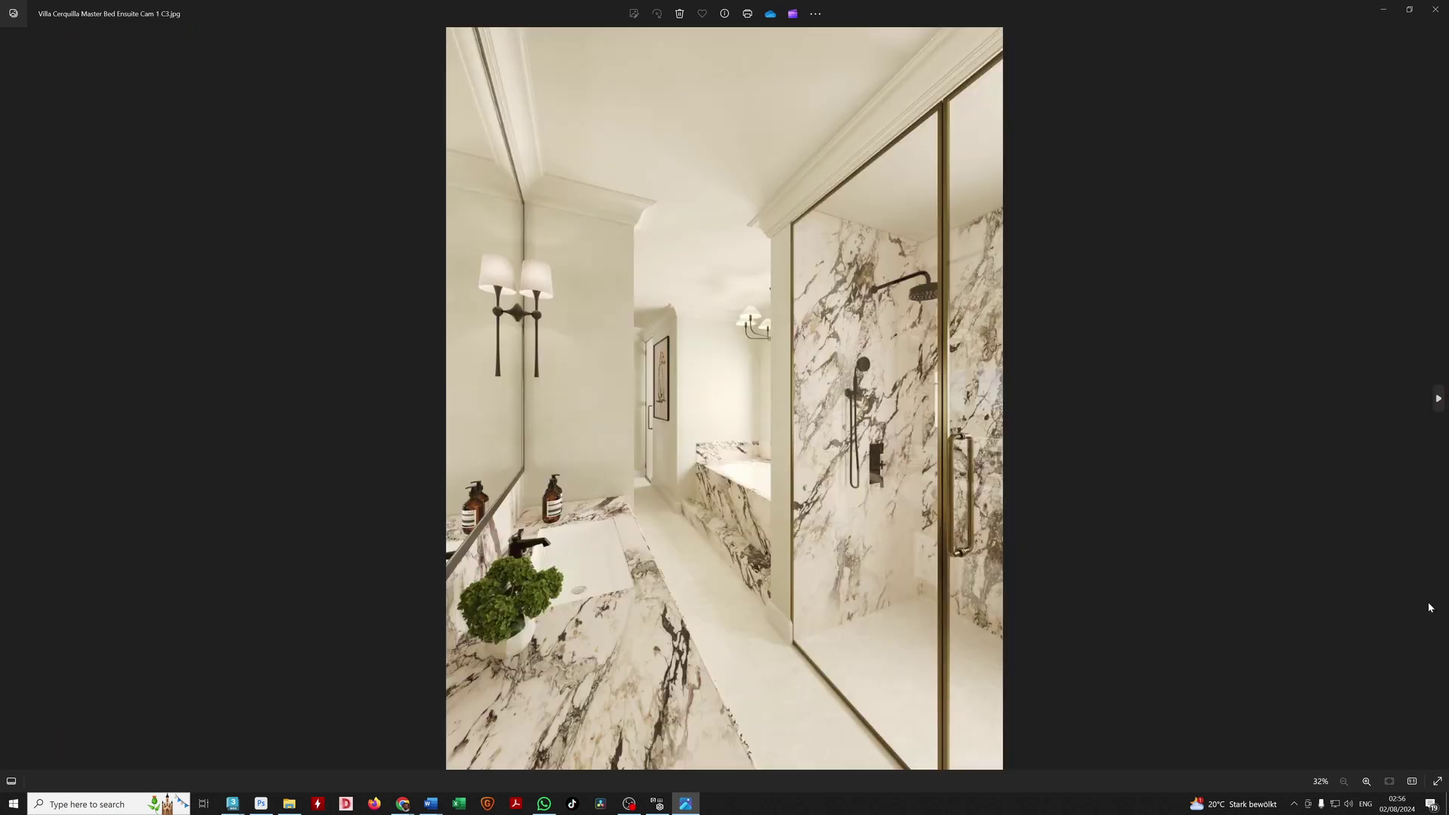
click(1429, 608)
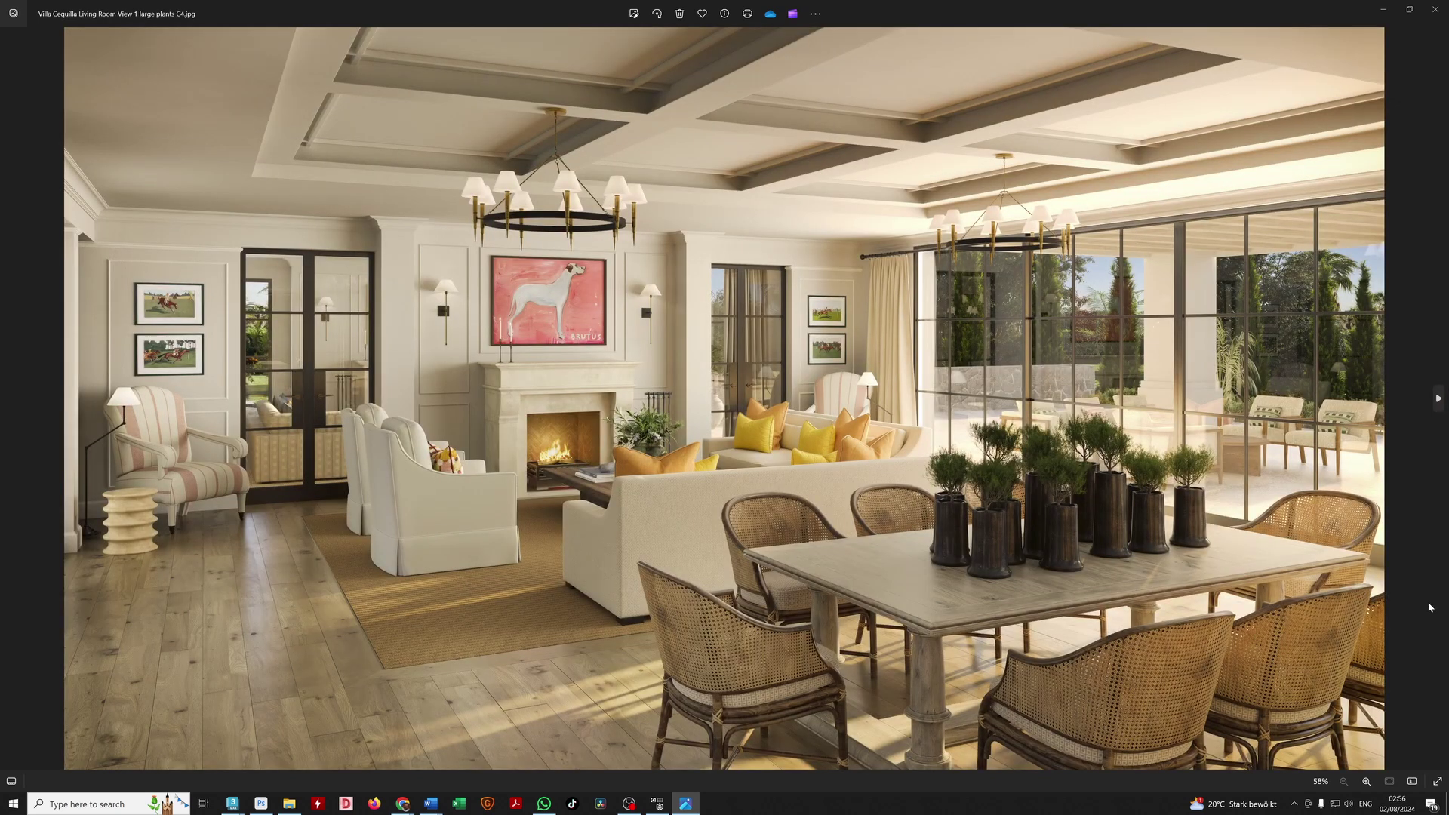
click(1429, 608)
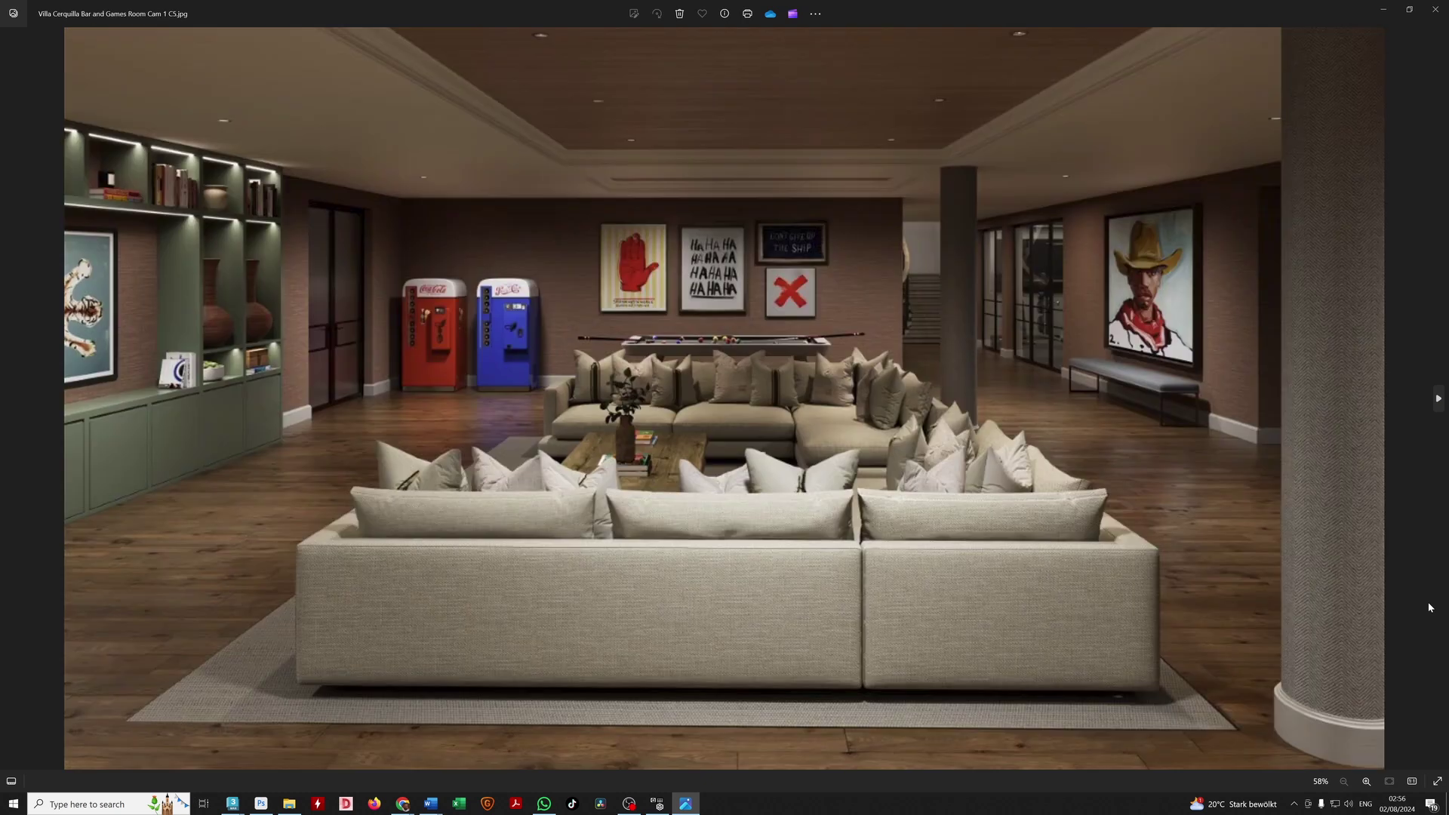
- Browse the Living Room View 2, four-poster Master Bed, Guest Bed and Wardrobe renders, and close the viewers to return to 3ds Max
click(1428, 607)
click(1429, 608)
click(1429, 607)
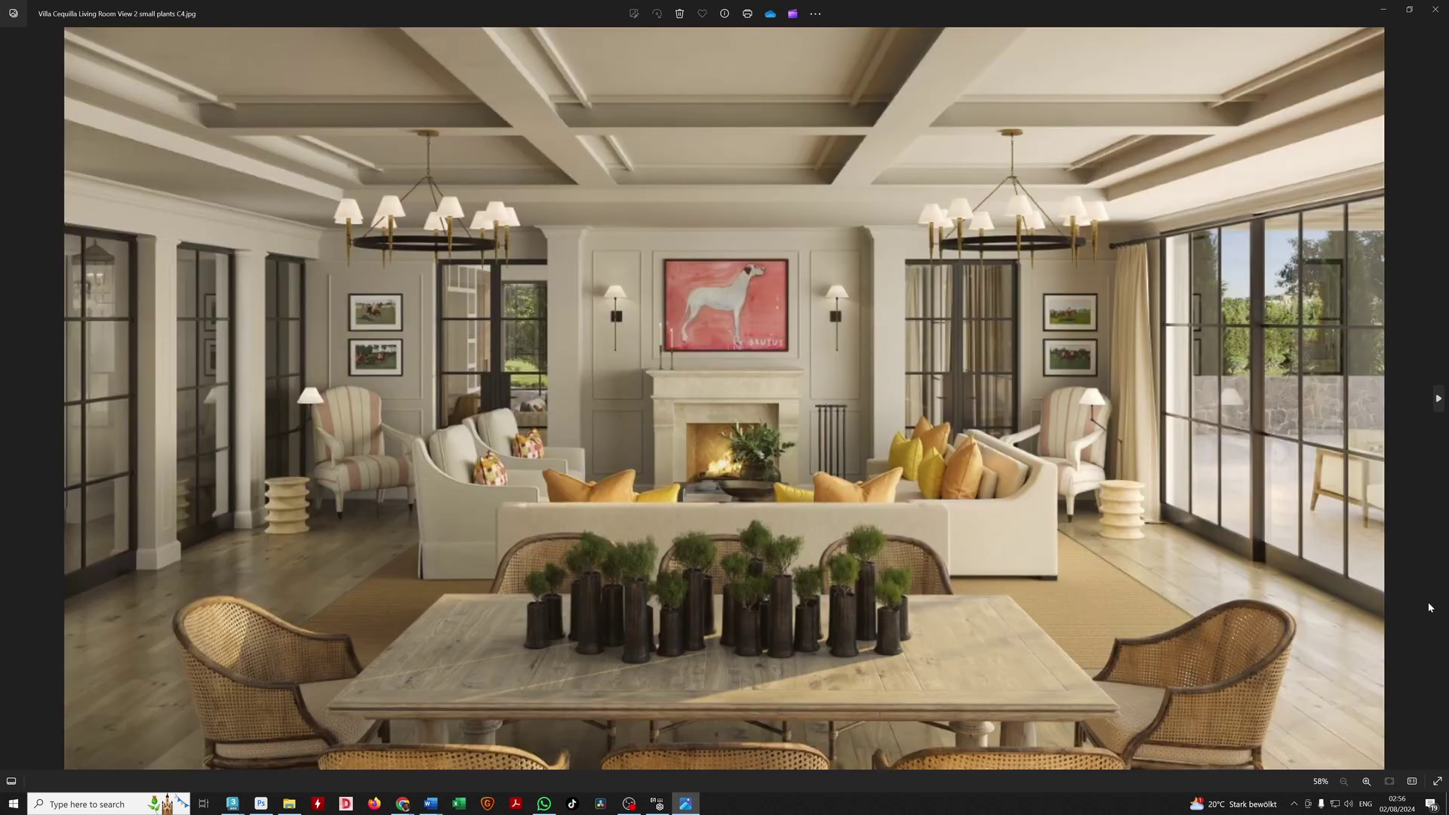
click(1429, 607)
click(1429, 607)
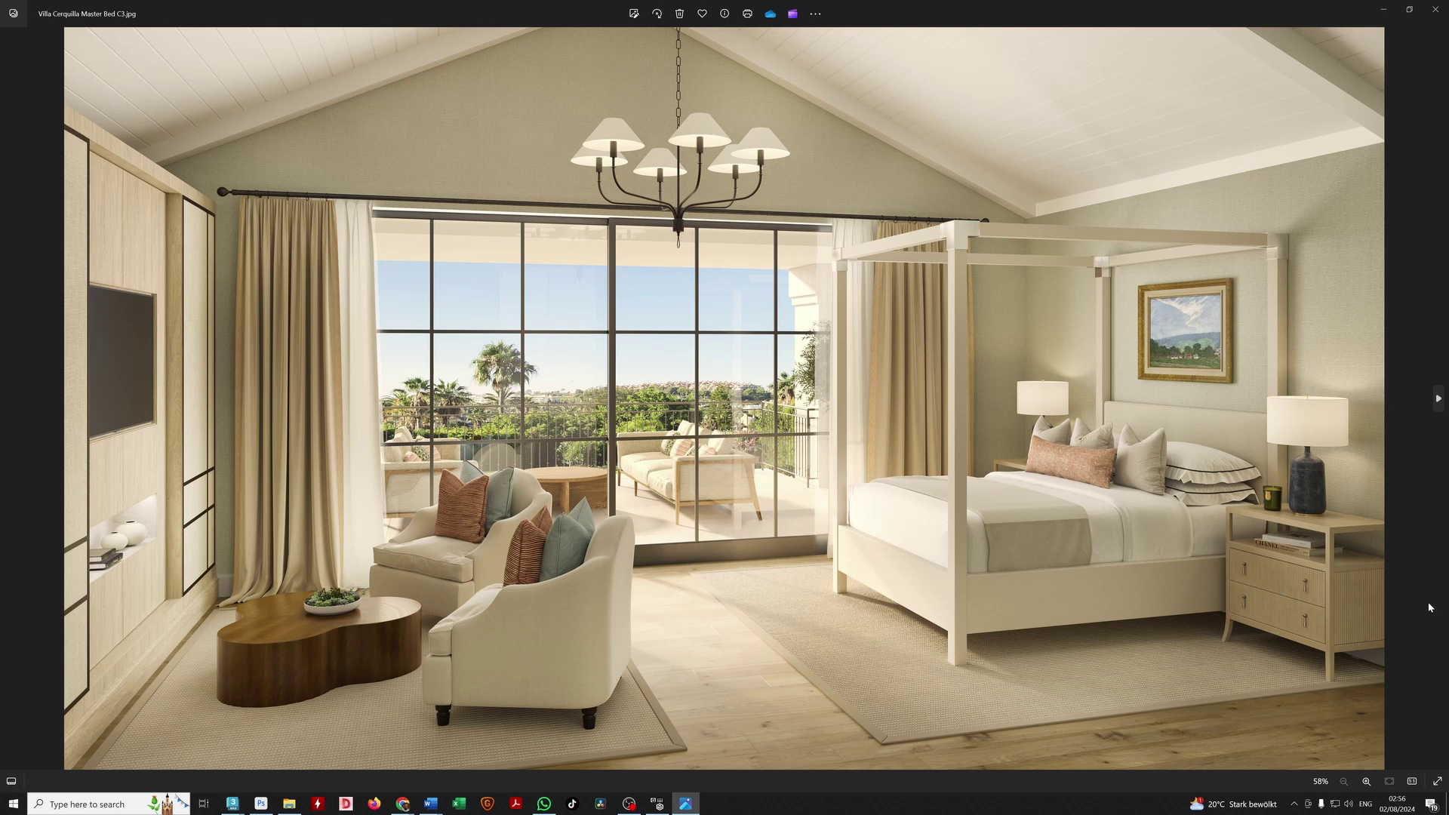
click(1428, 607)
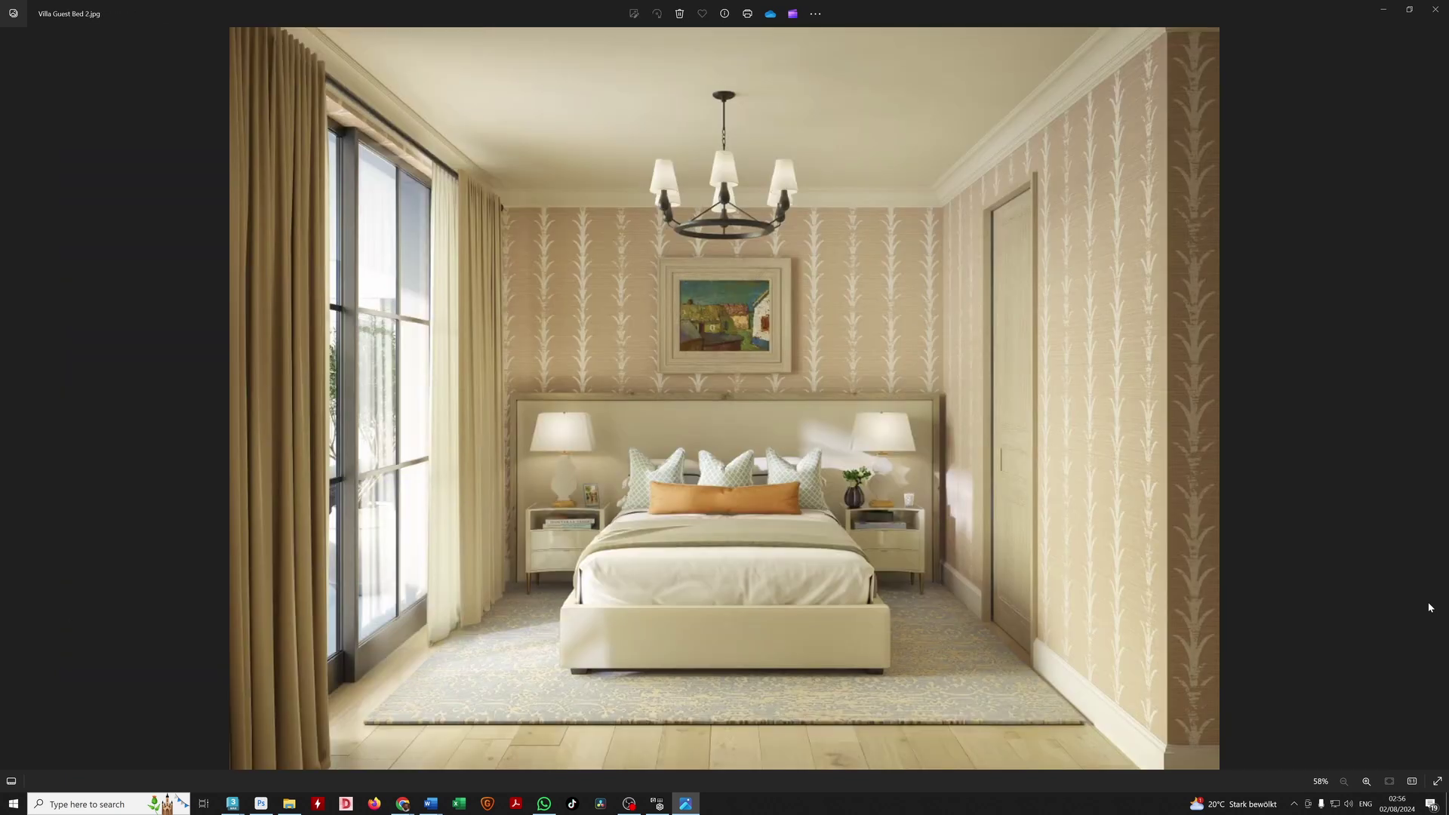
click(1429, 608)
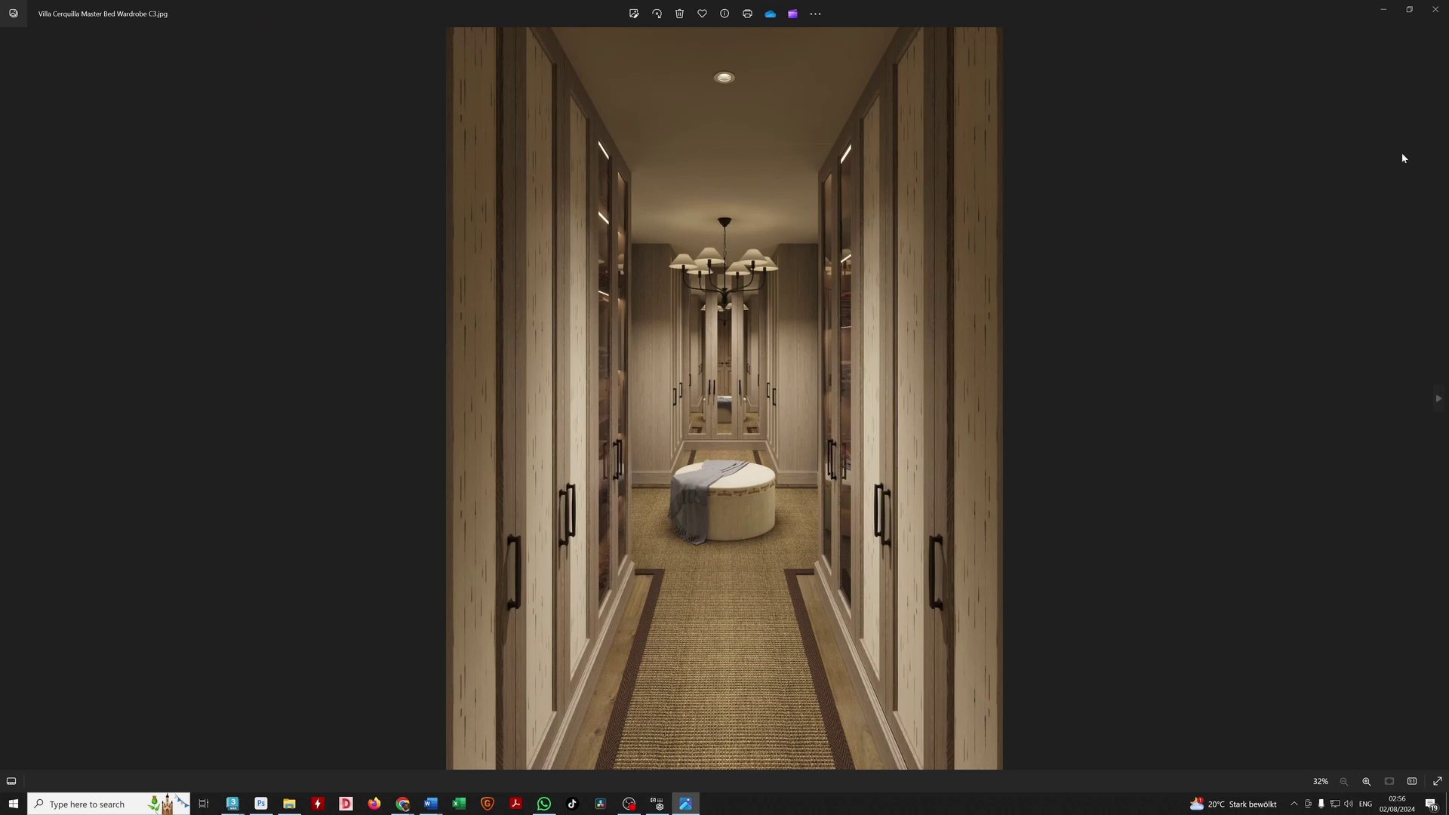
click(1435, 9)
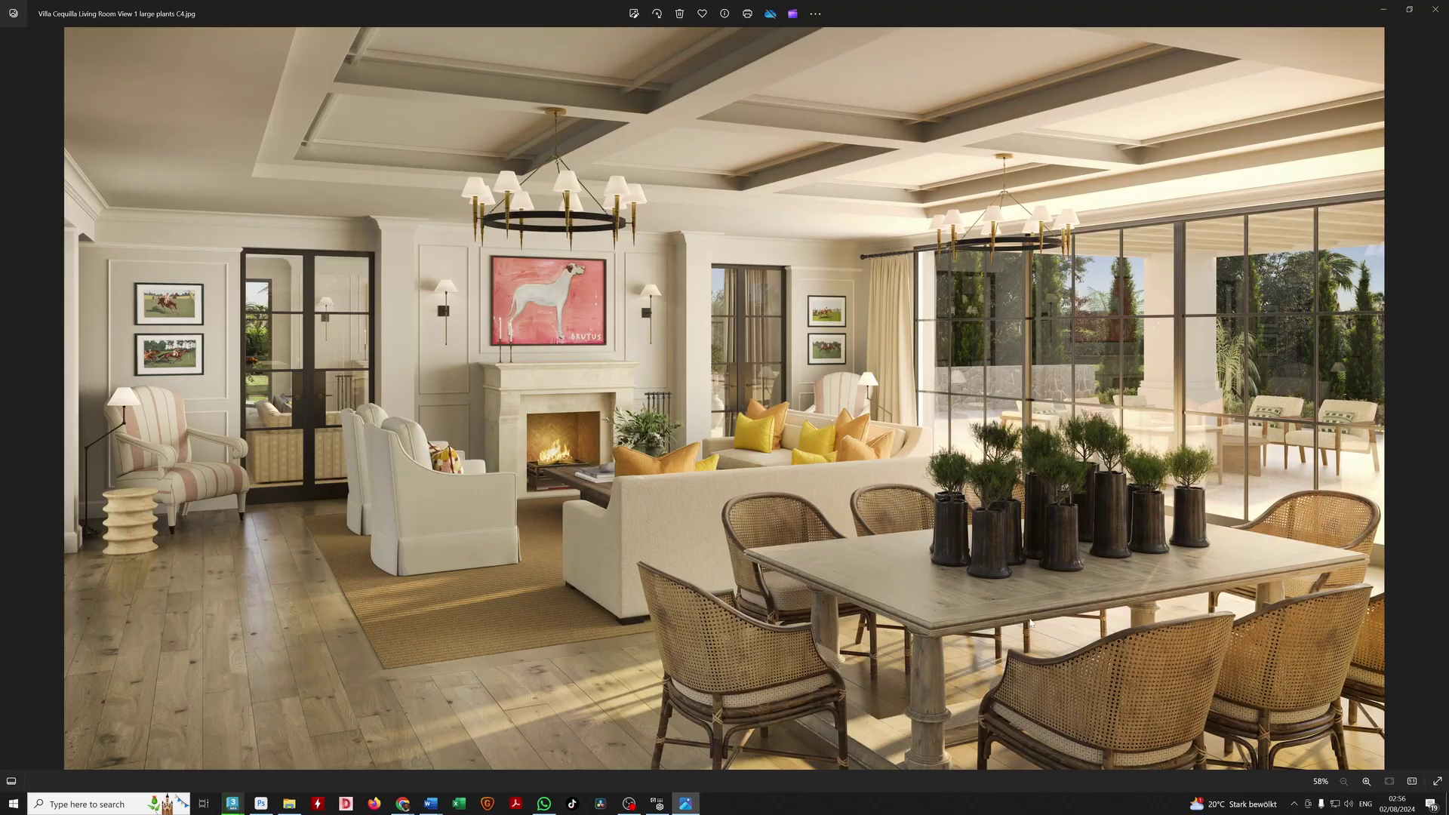
click(1435, 9)
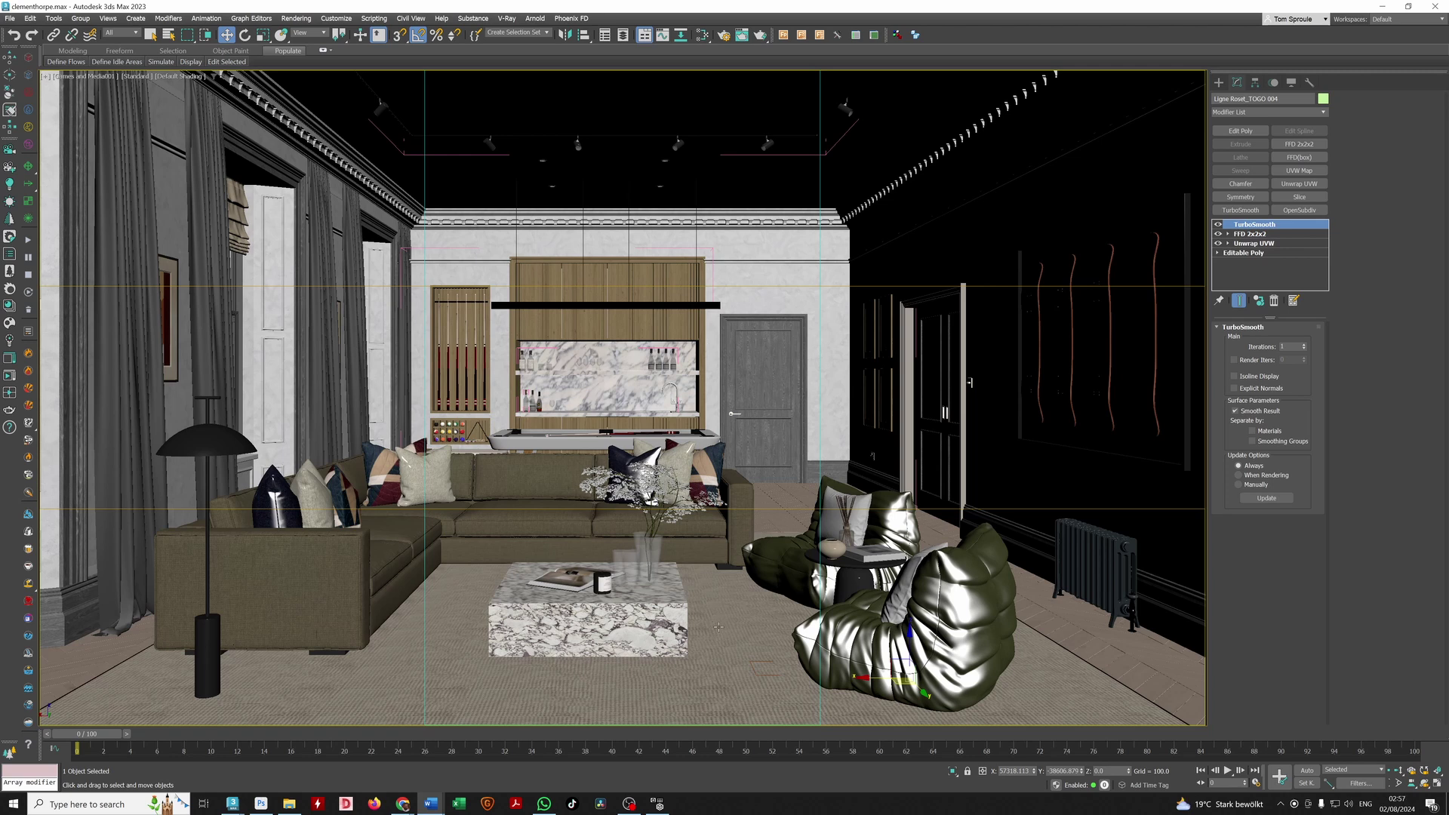
- Select the round side table group between the two Togo armchairs
click(873, 556)
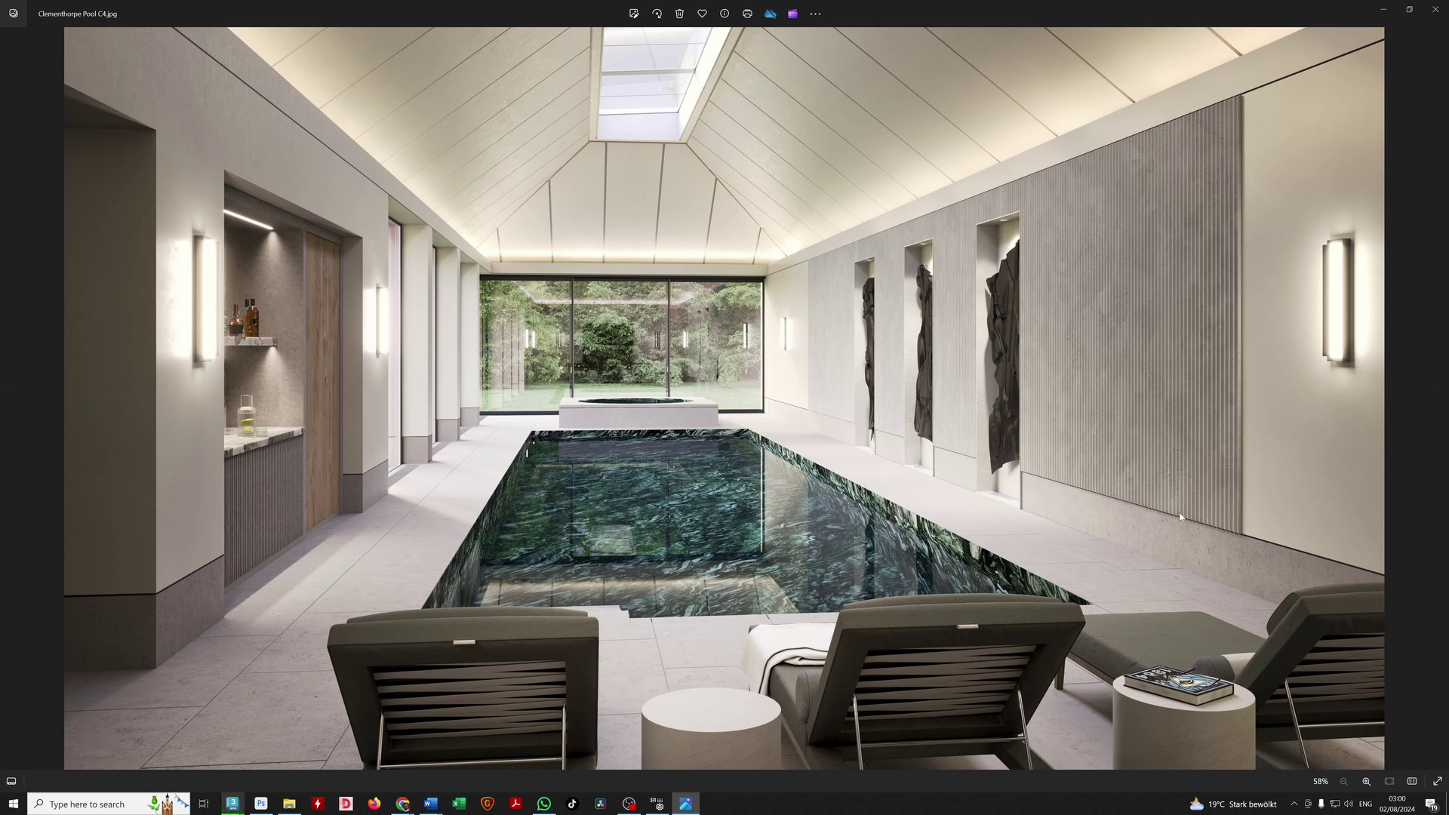
- Compare the Clementhorpe Pool C4 render with its neighbouring images and move on to the Study C4 render
key(Left)
key(Right)
key(Left)
key(Right)
key(Left)
key(Right)
key(Right)
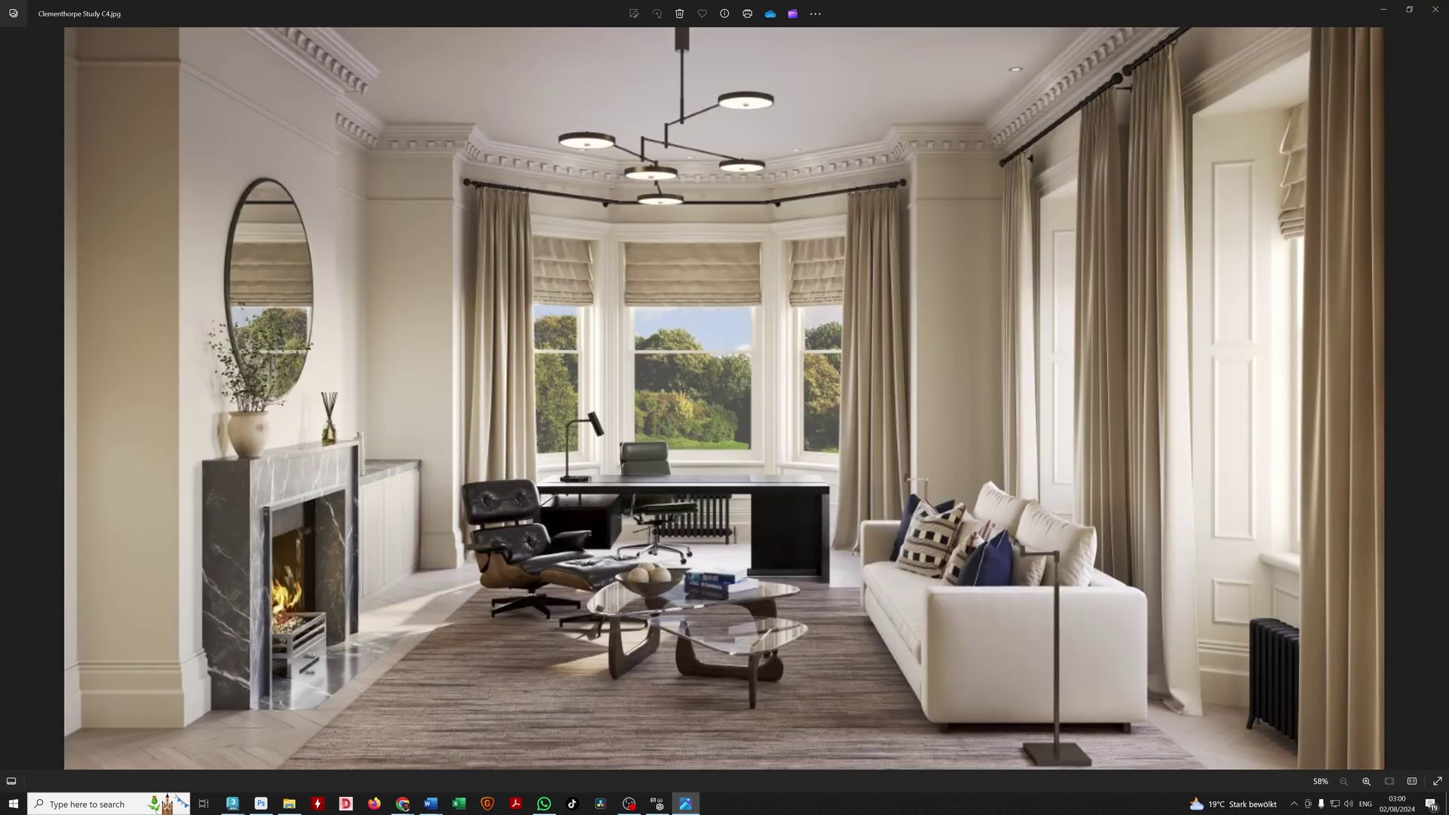
- Browse back from the study through the Clementhorpe Pool C4 night render to the Landing C4 render
key(Left)
key(Left)
key(Left)
key(Left)
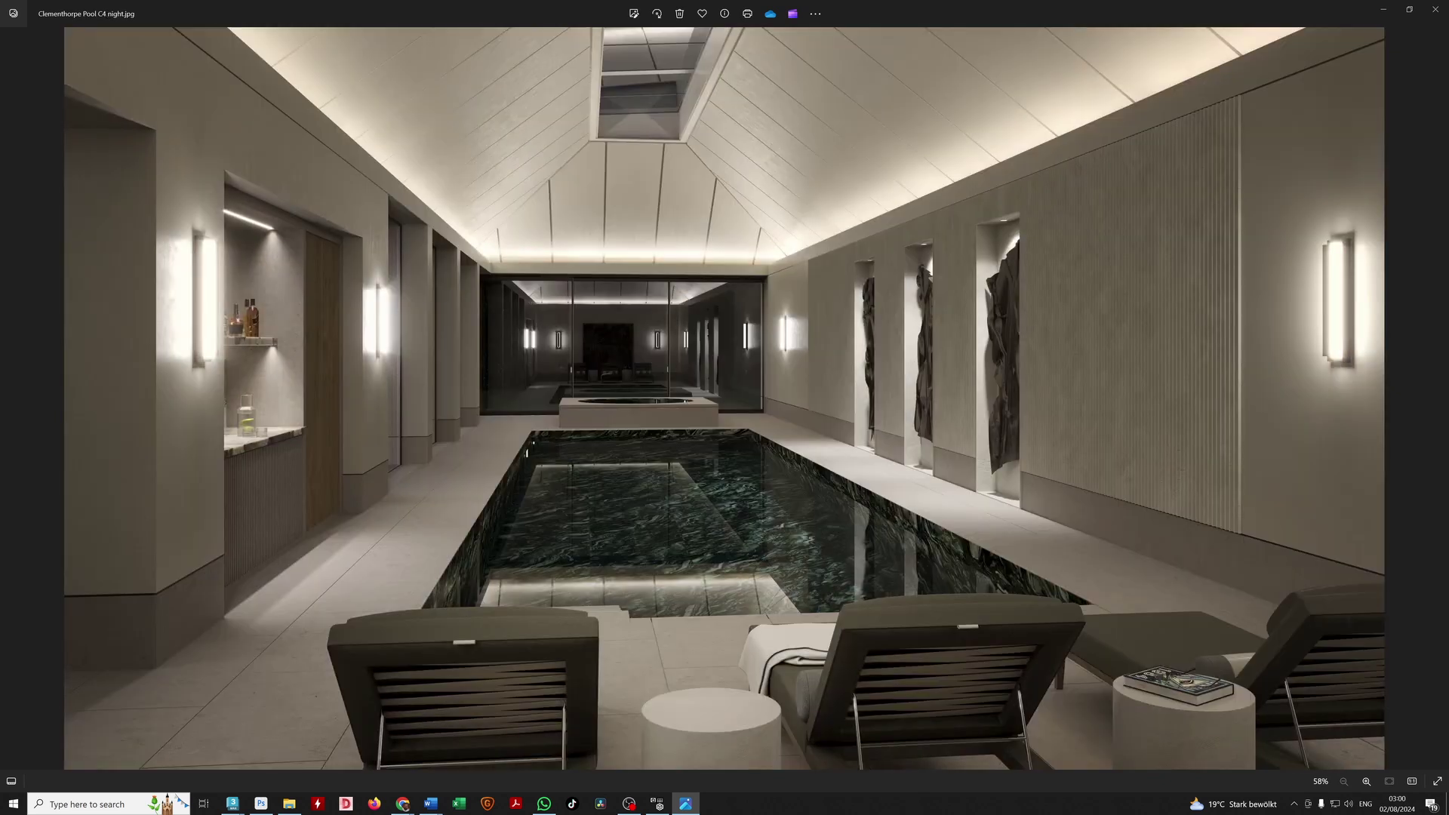
key(Left)
key(Left)
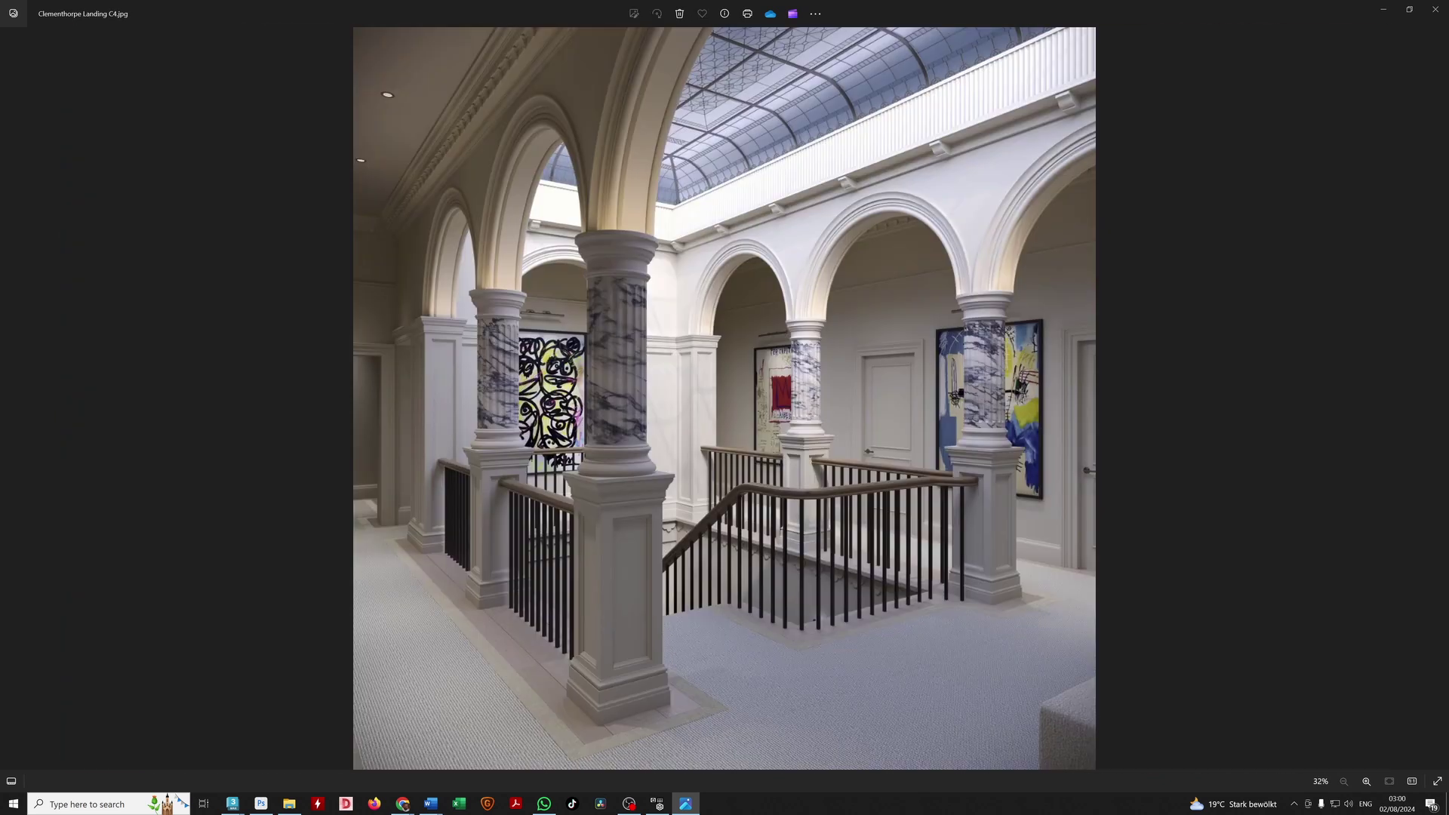
- Examine the Clementhorpe Bathroom Cam 1 and Cam 2 renders, and close the image viewer to return to 3ds Max
key(Left)
key(Right)
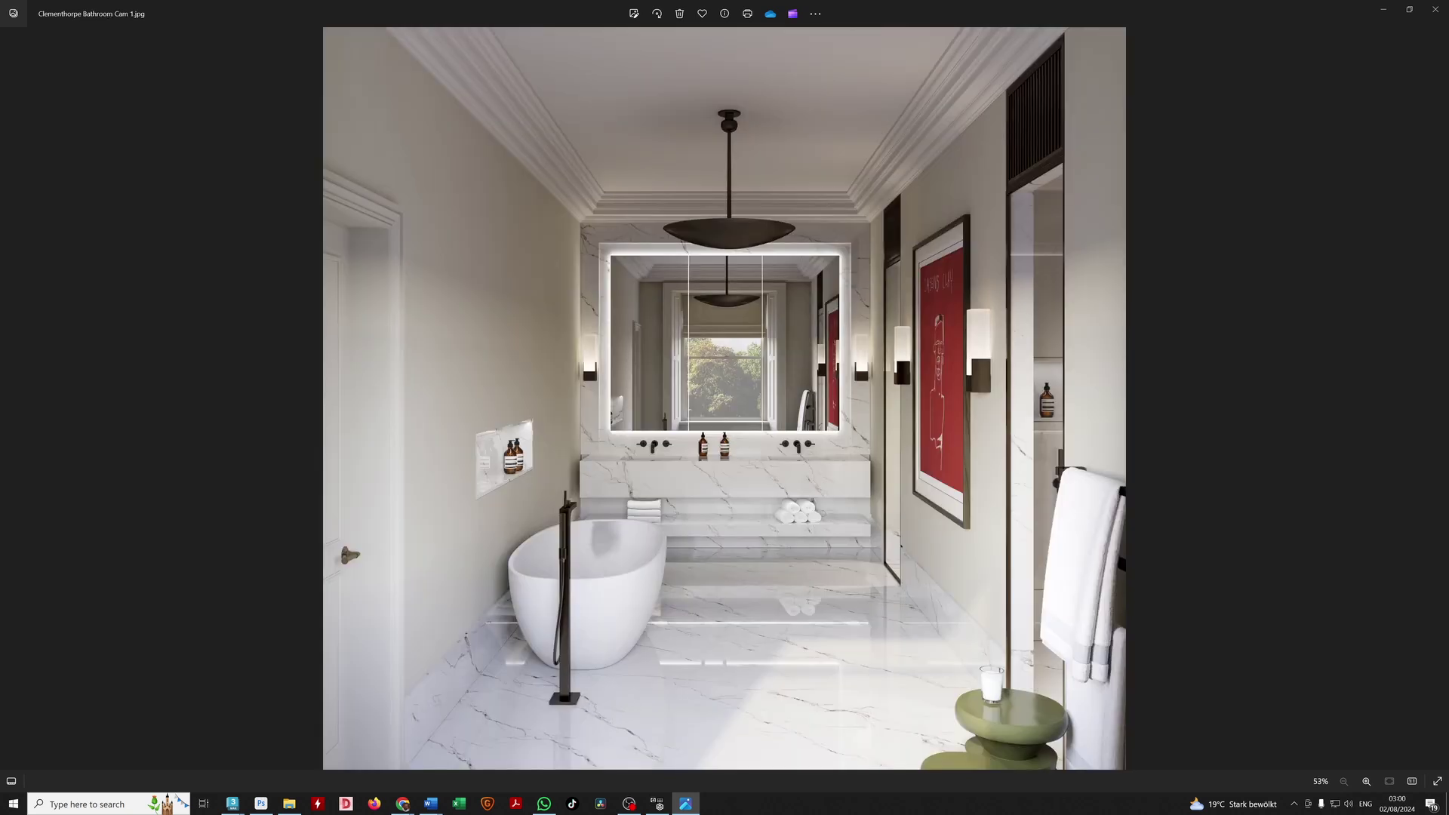
key(Right)
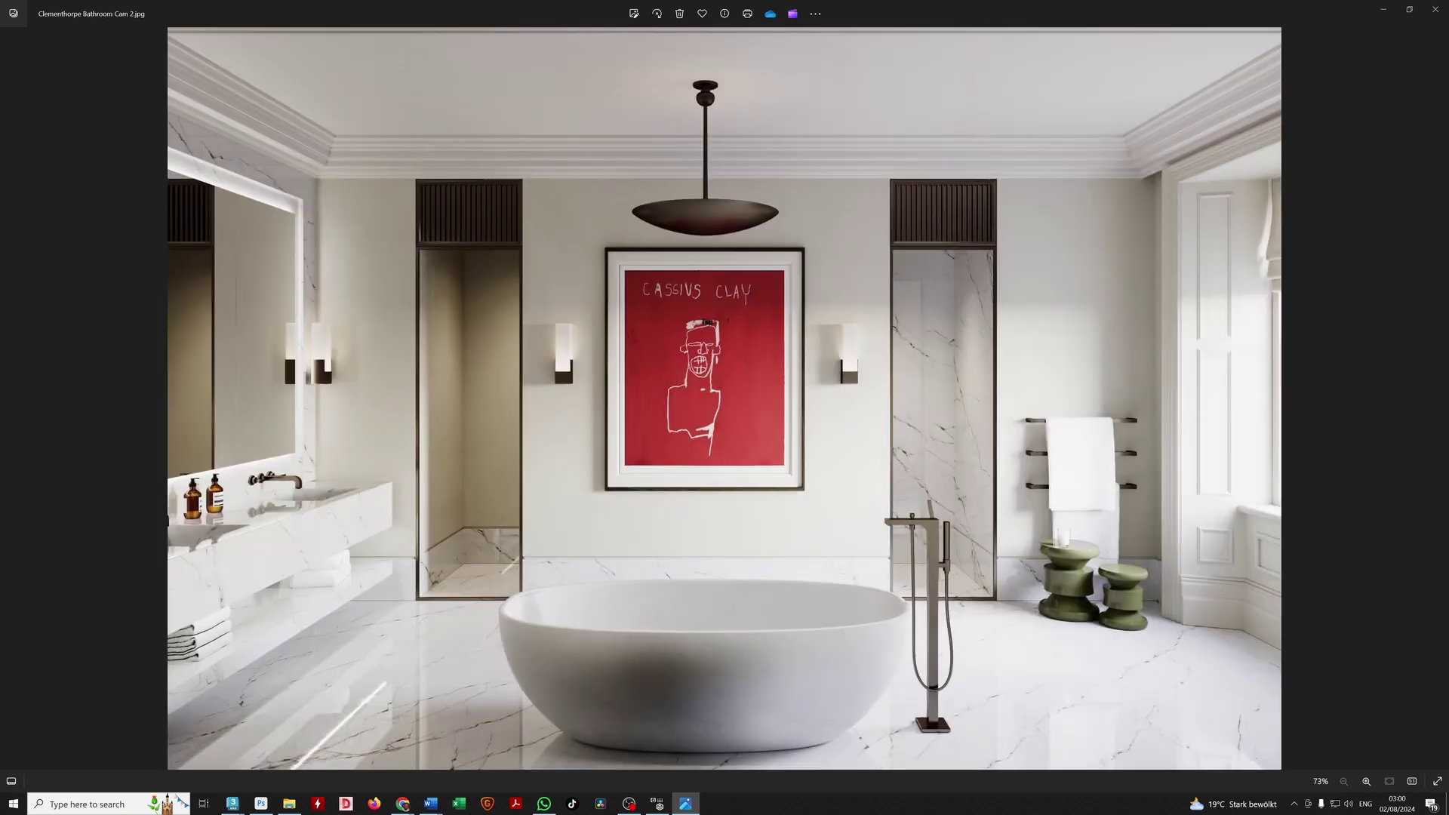
click(1435, 9)
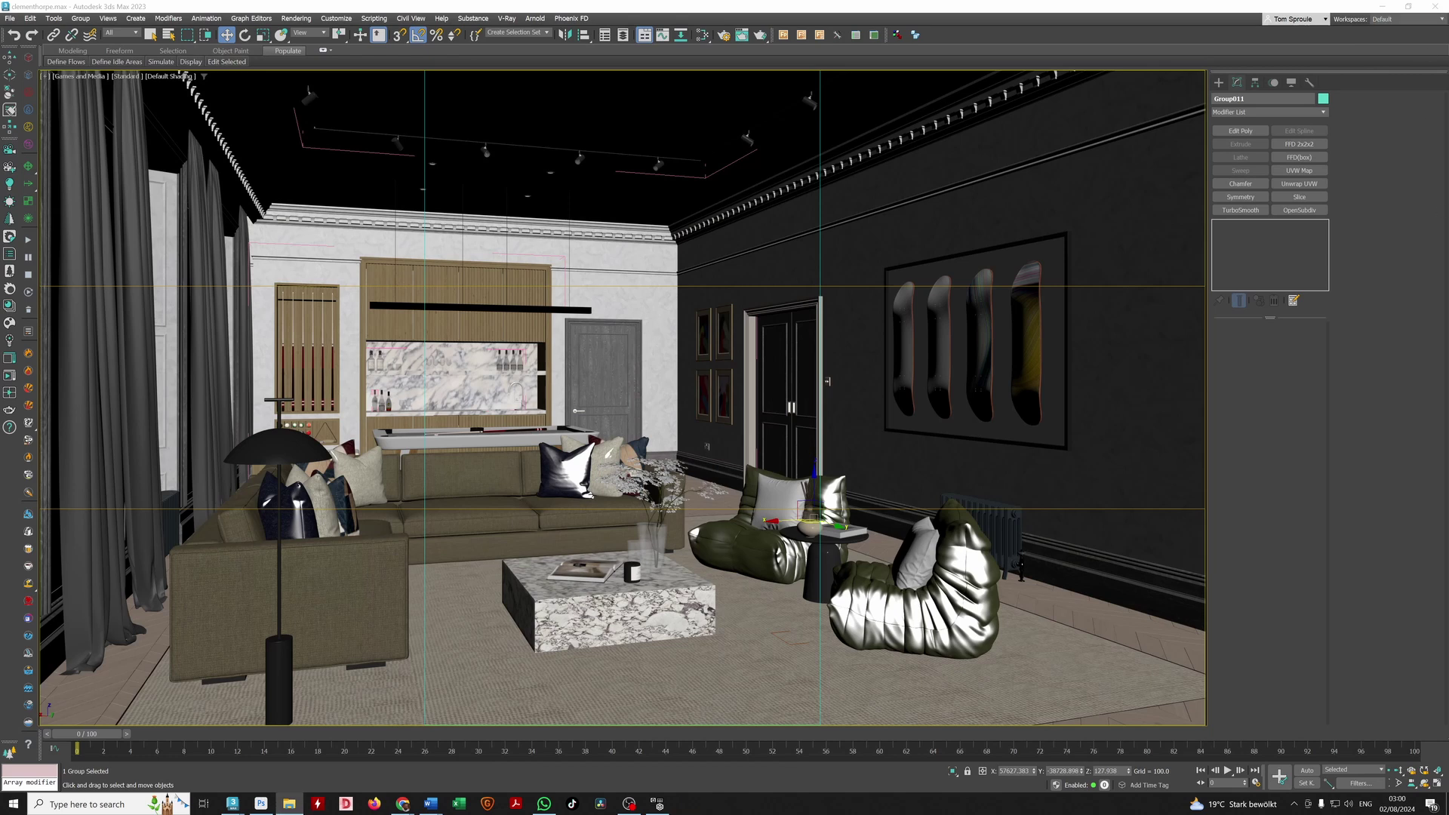